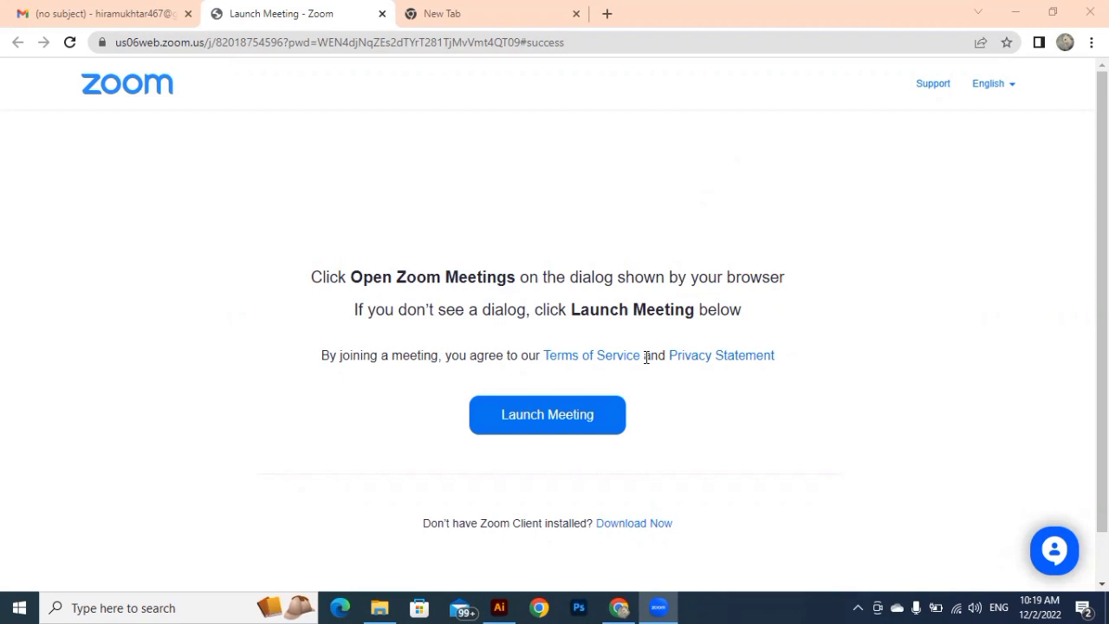
Open Pinterest in the blank browser tab through the earlier pinterest search and dismiss the site's notification request.
left_click(488, 15)
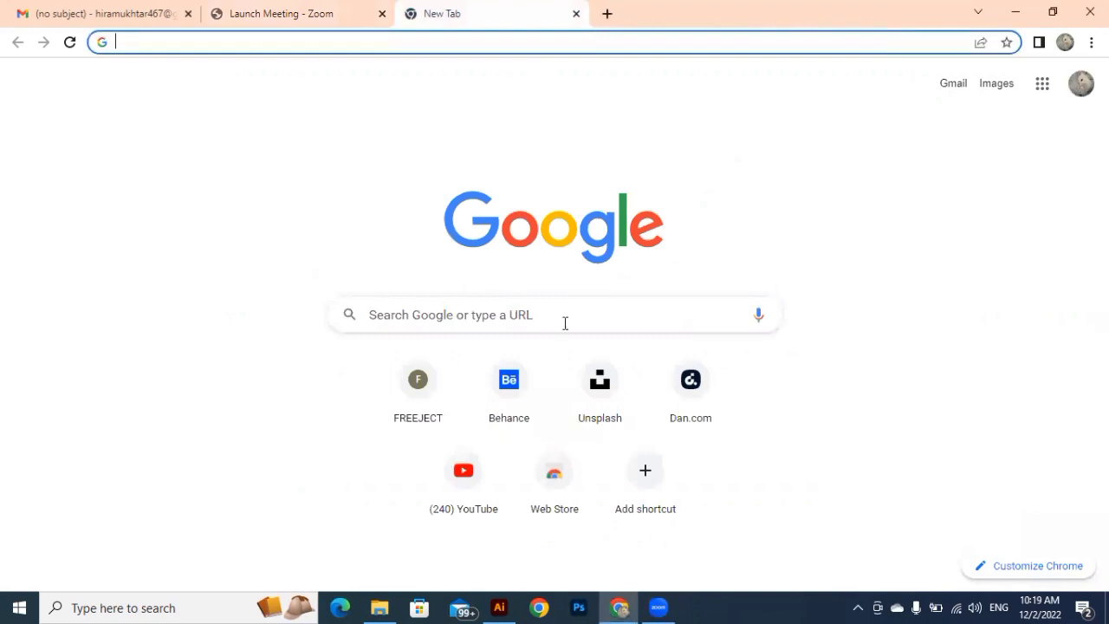
left_click(529, 314)
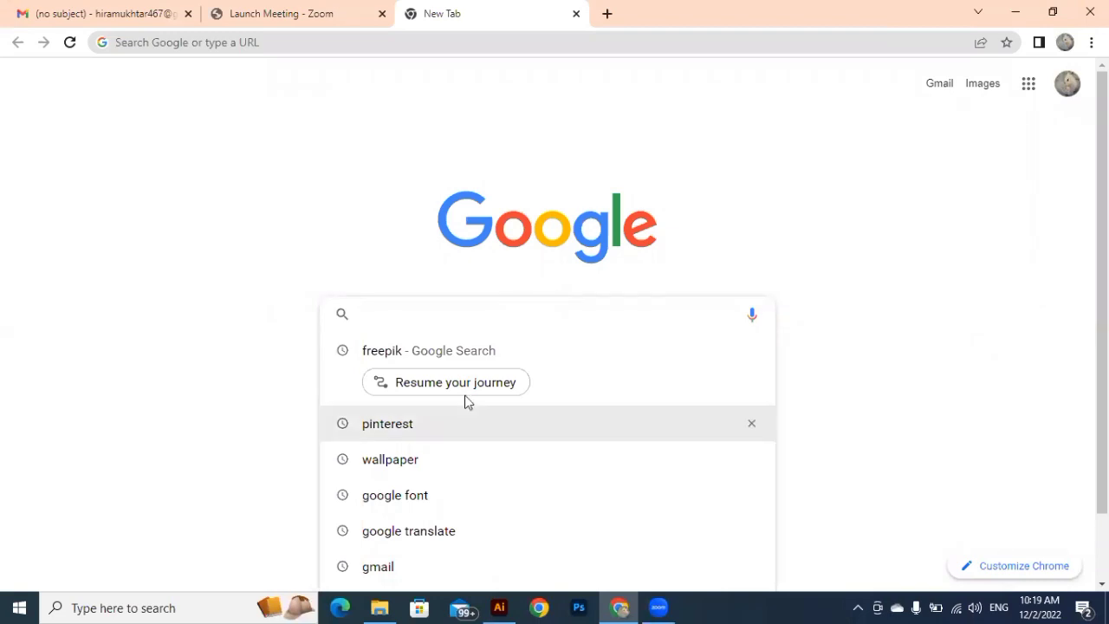
left_click(426, 414)
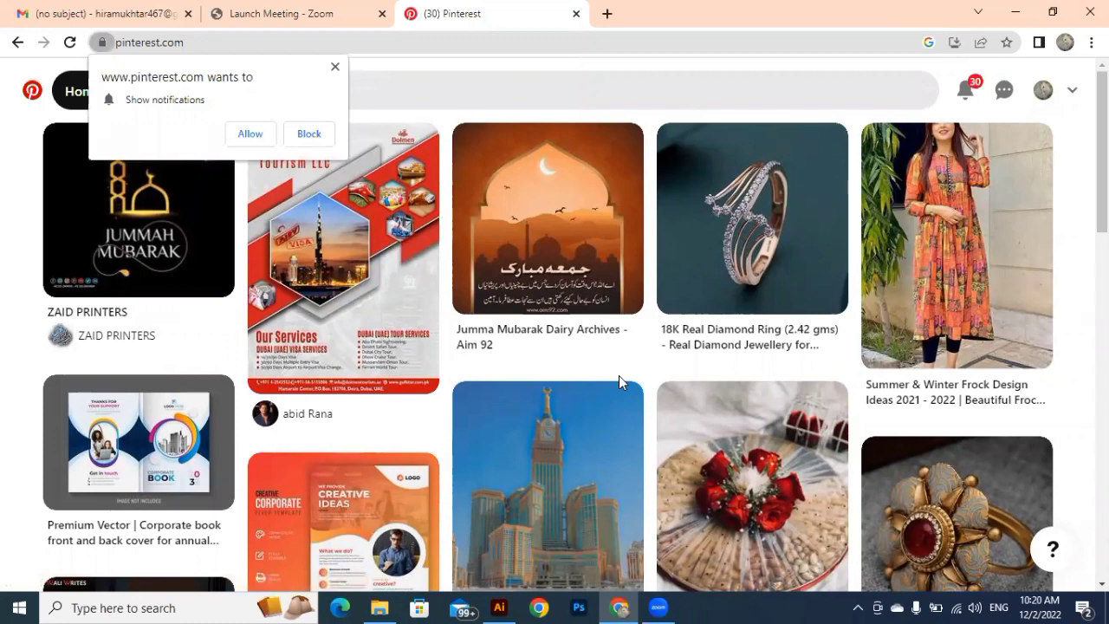
left_click(335, 70)
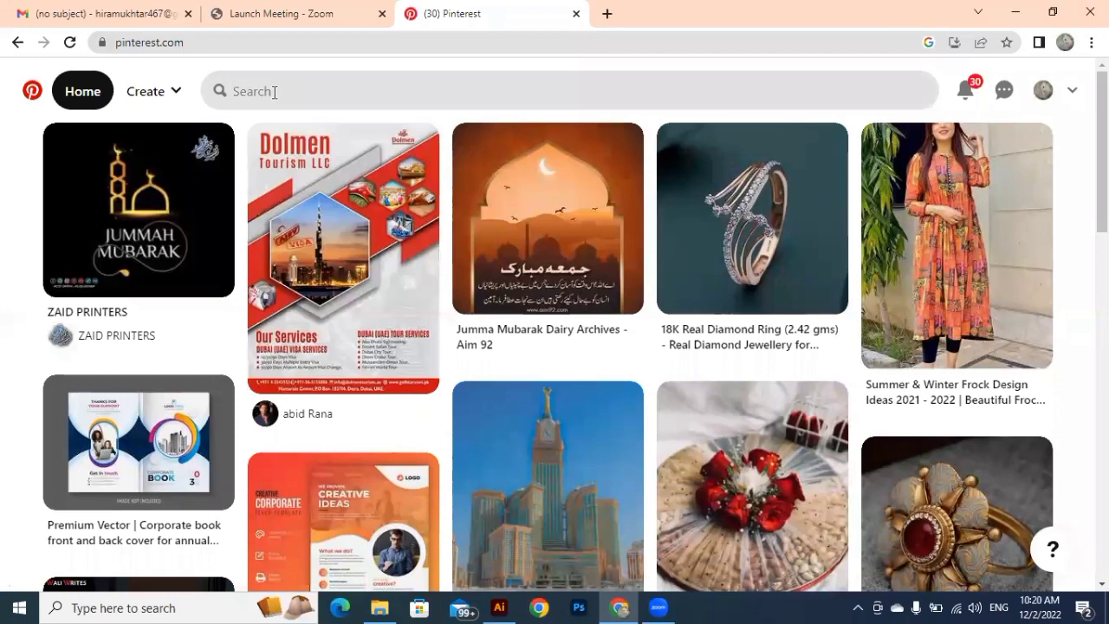
Search Pinterest for "typography".
left_click(273, 92)
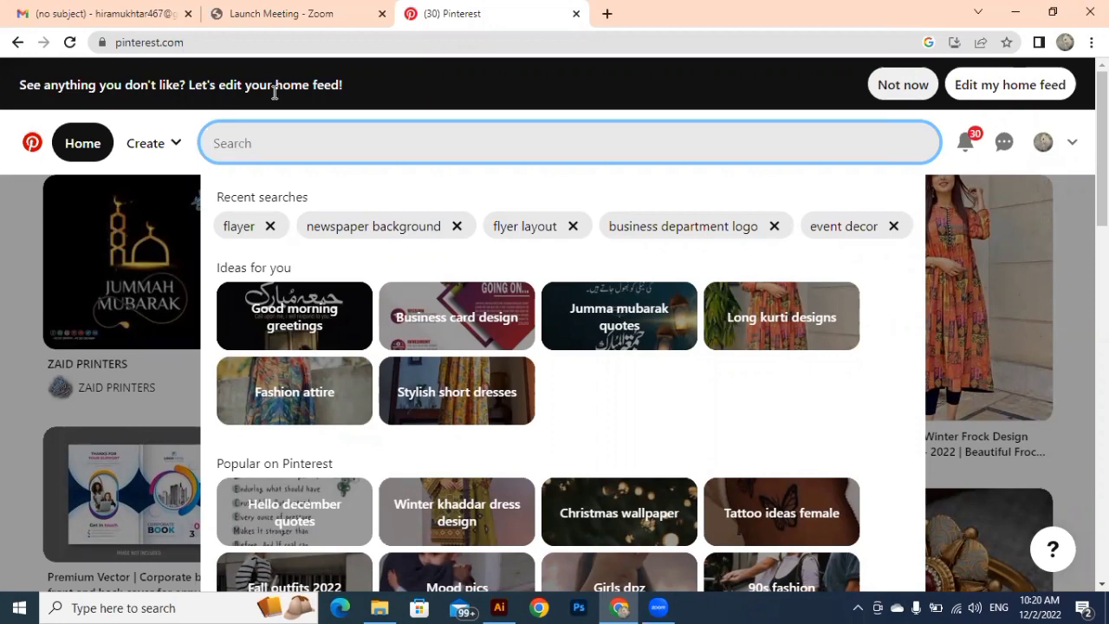
type("typo")
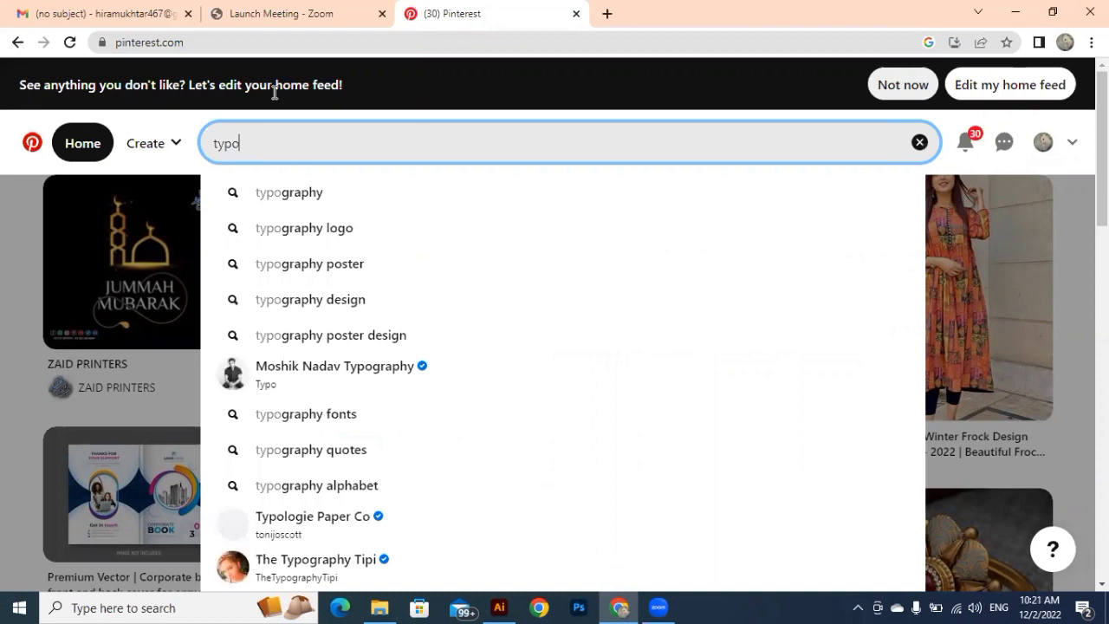
left_click(321, 193)
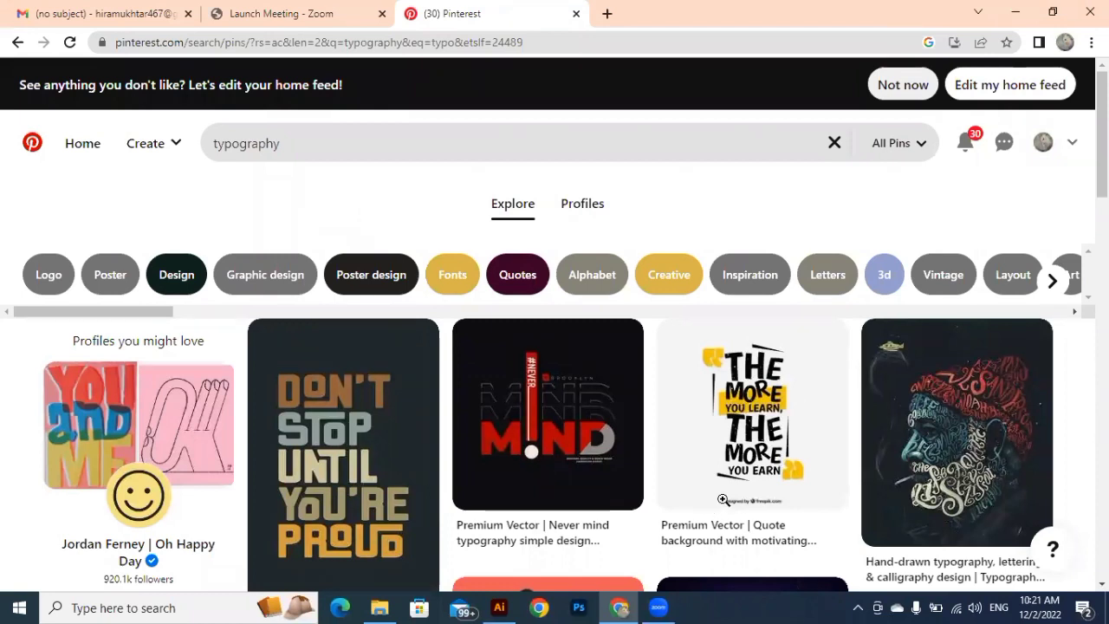
Look through the typography results and open the pin with the London text design.
scroll(462, 535, "down", 3)
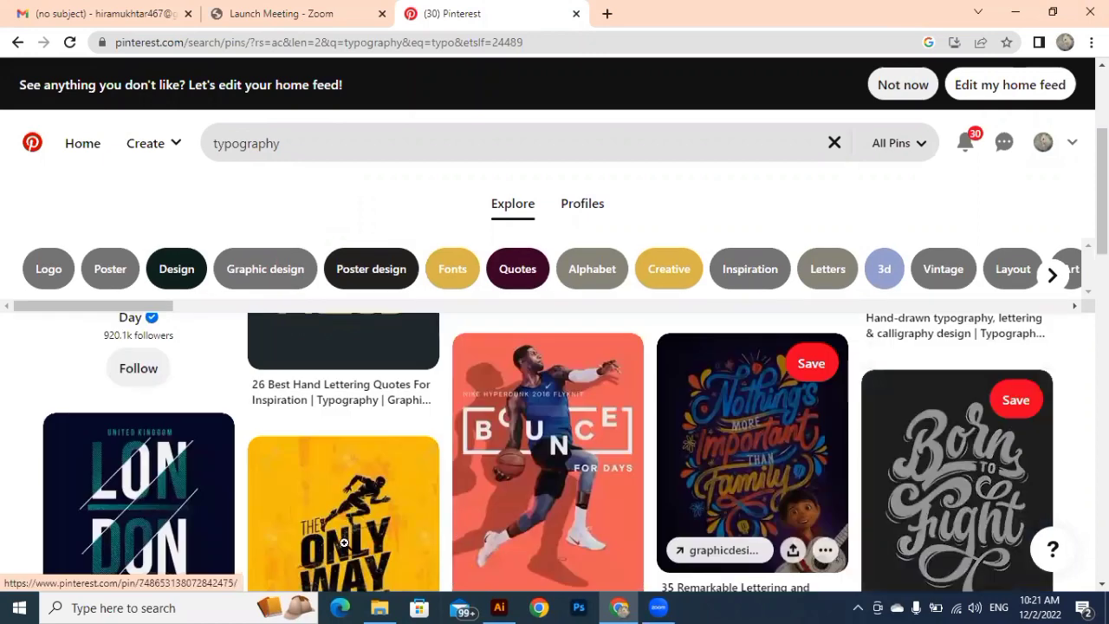
scroll(343, 542, "down", 2)
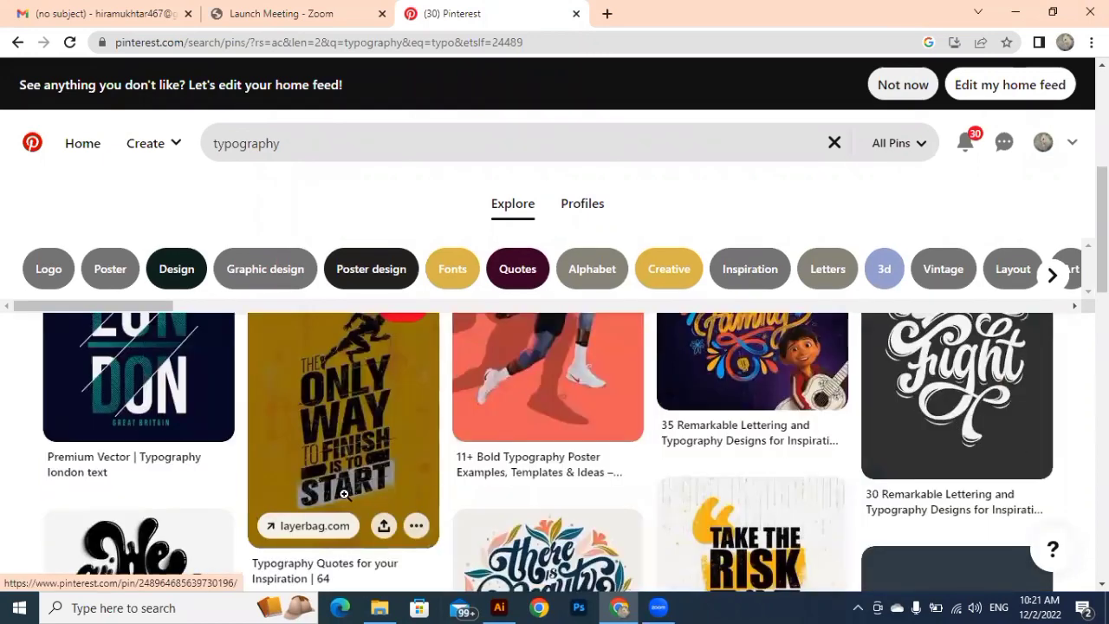
scroll(147, 523, "up", 2)
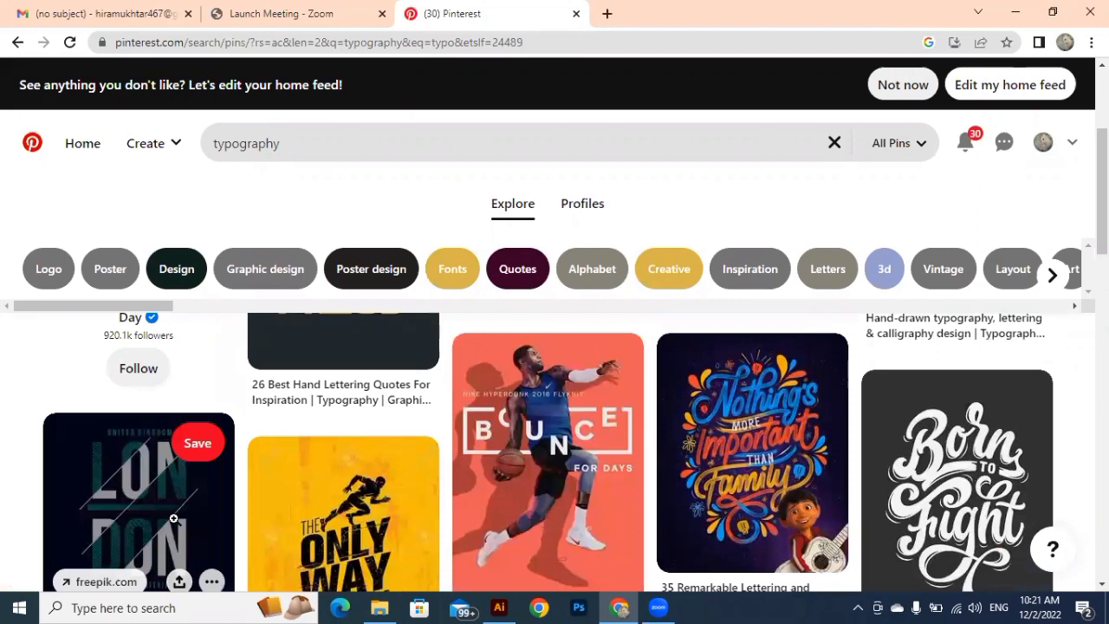
left_click(297, 498)
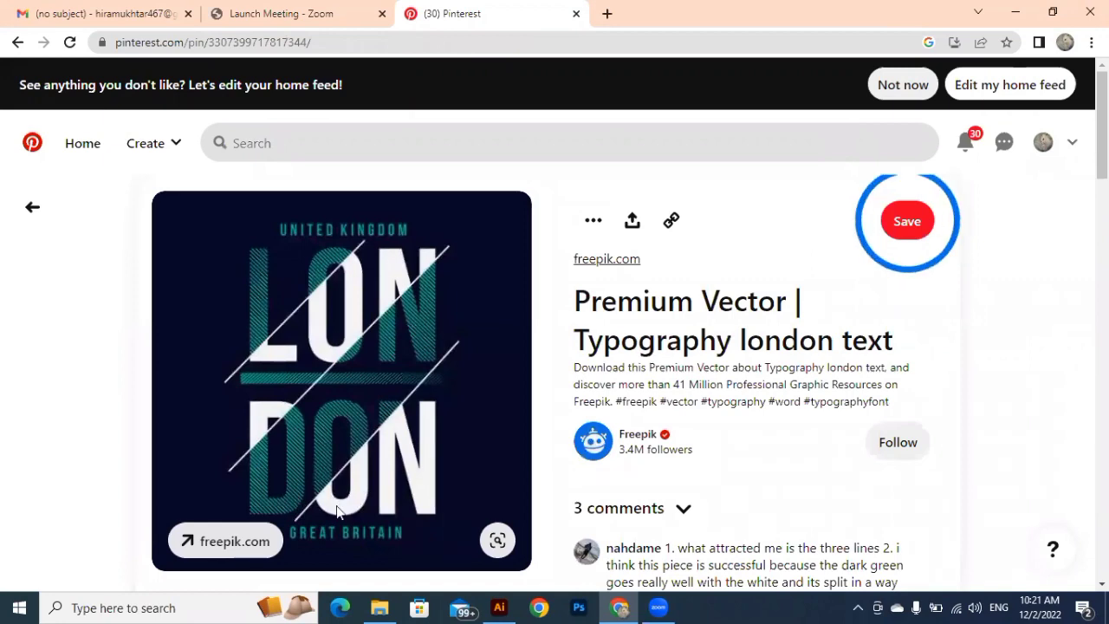
Examine the sliced, layered and striped text designs among the pins similar to the London typography.
scroll(338, 511, "down", 2)
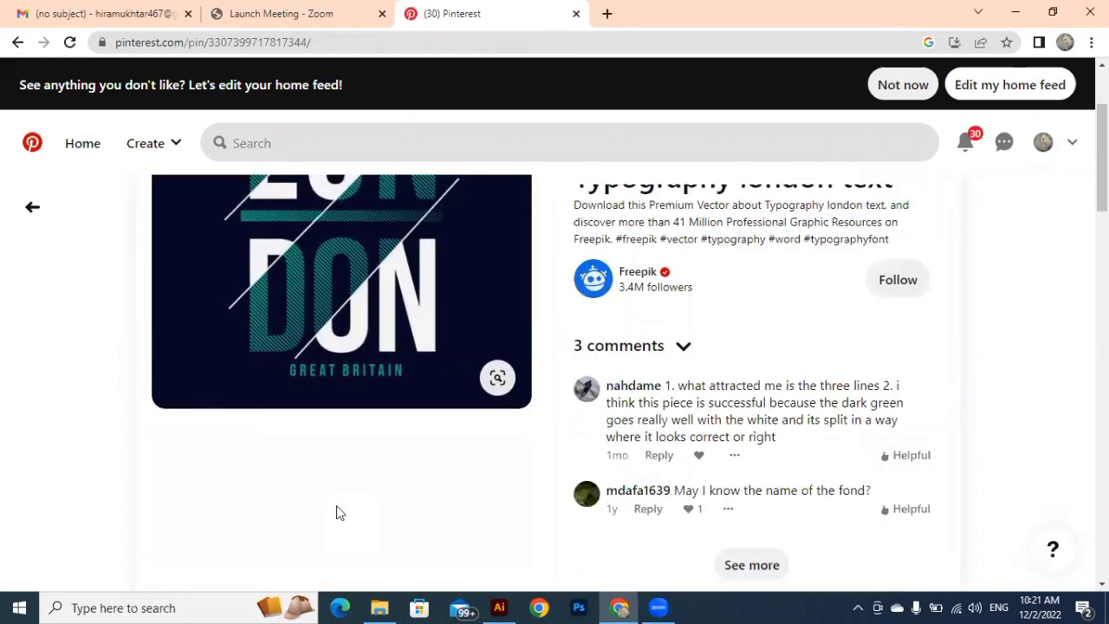
scroll(336, 506, "down", 2)
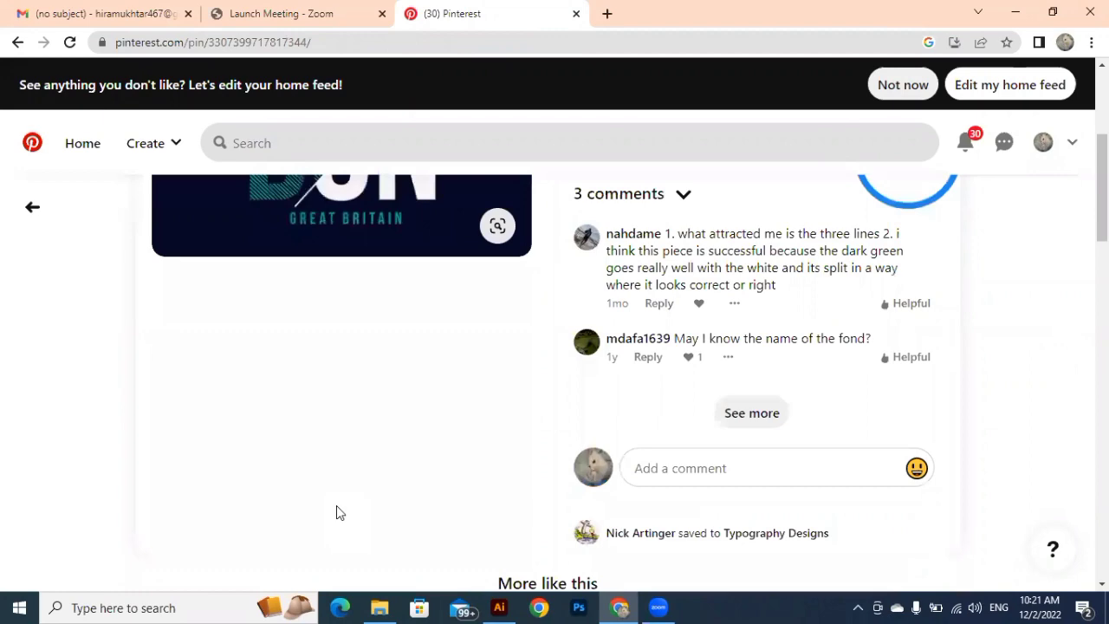
scroll(336, 506, "down", 3)
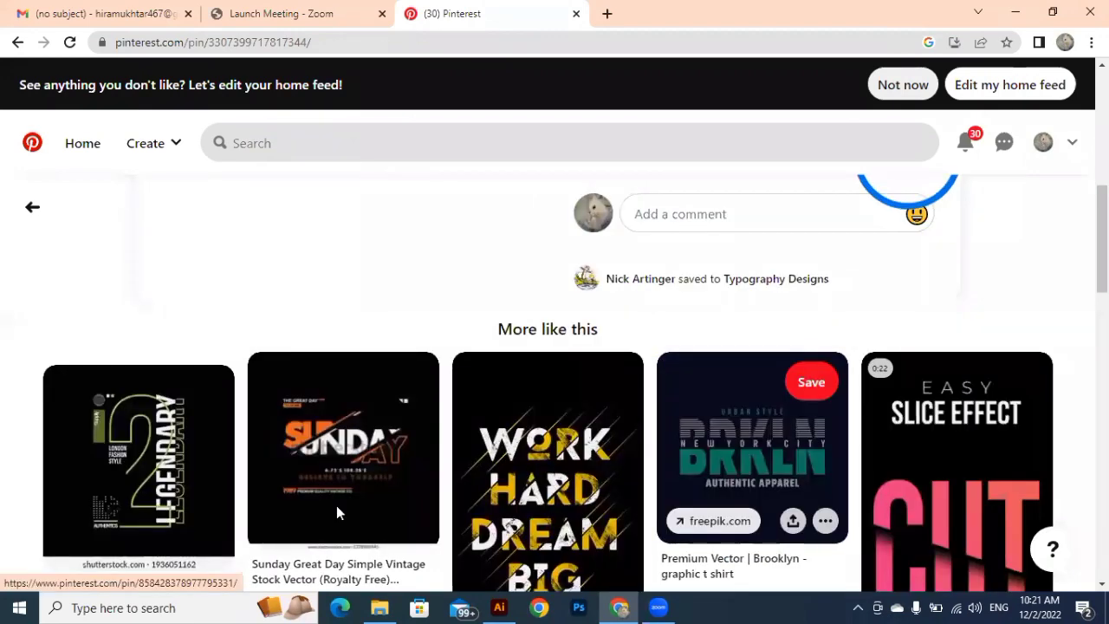
scroll(336, 513, "down", 1)
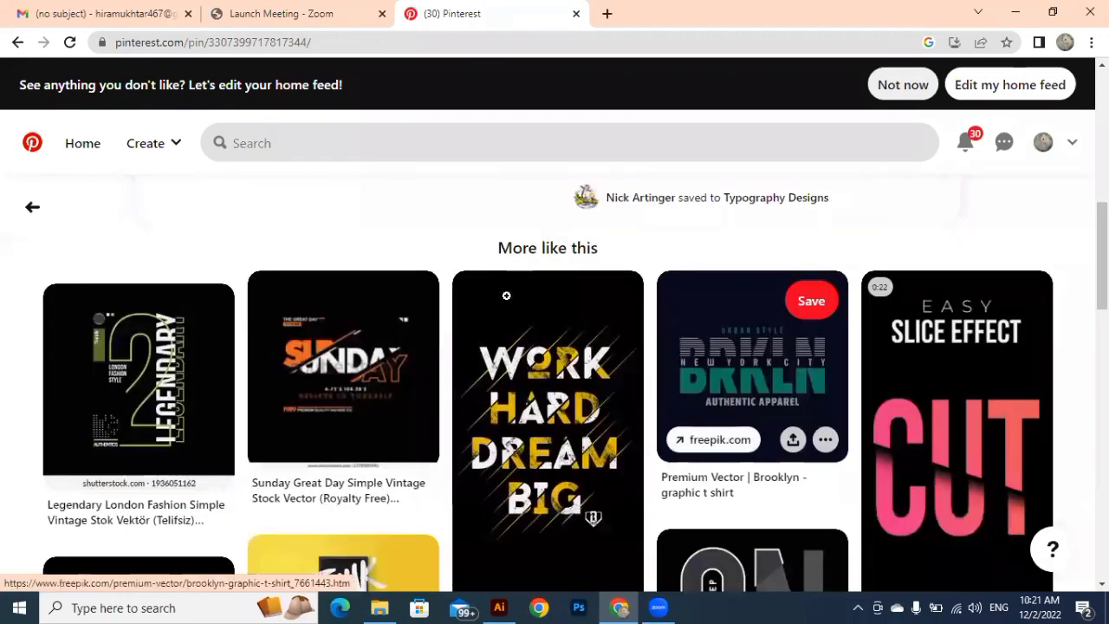
scroll(507, 295, "down", 1)
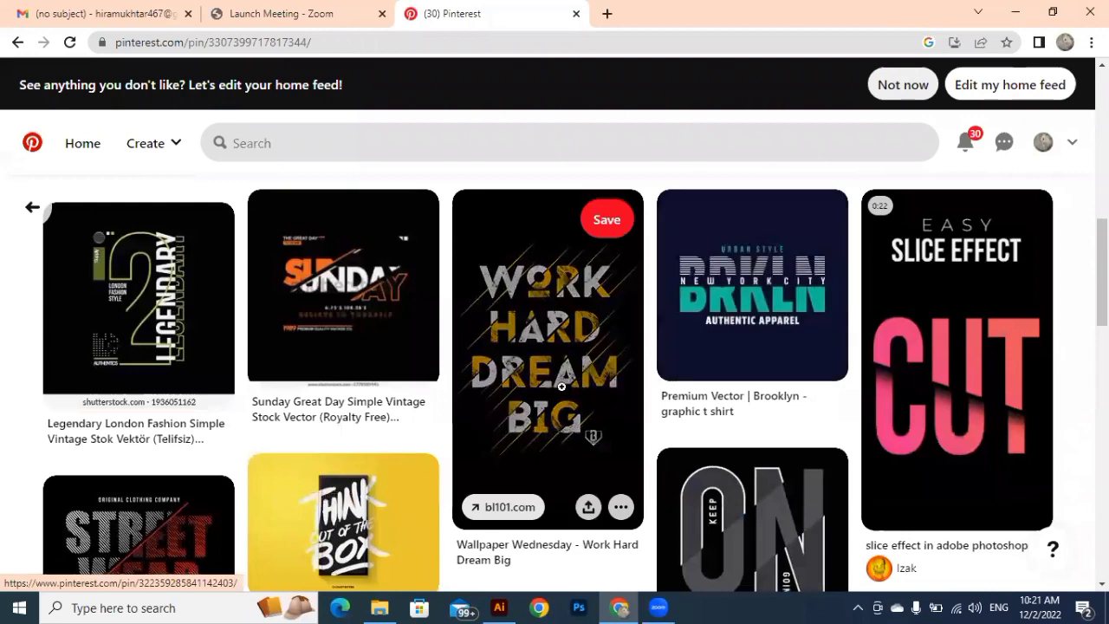
mouse_move(953, 446)
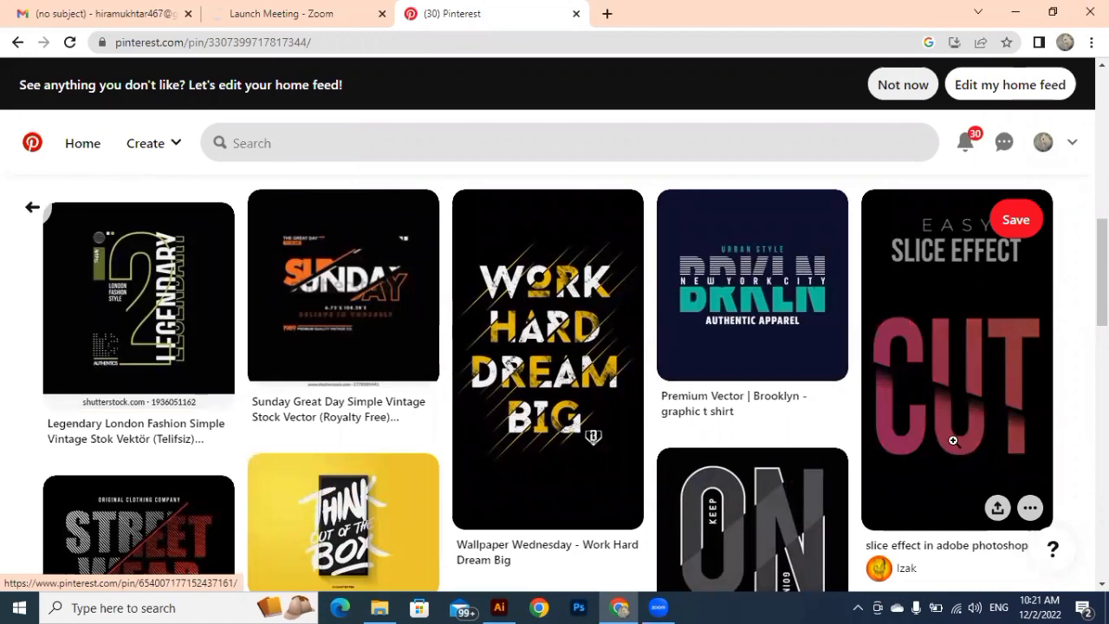
scroll(953, 441, "down", 1)
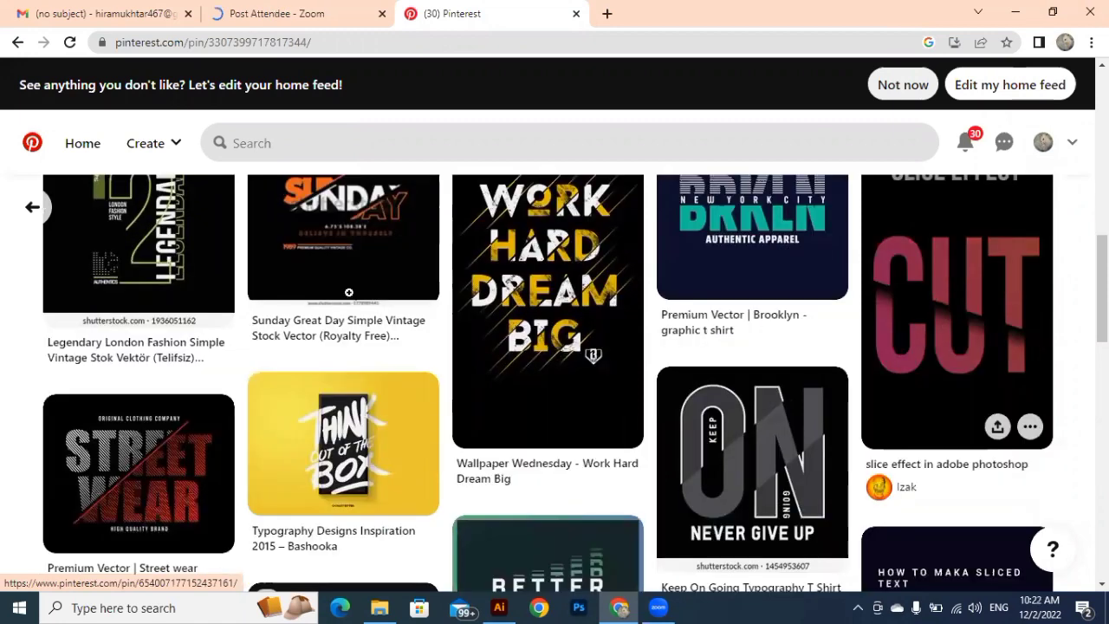
scroll(134, 349, "up", 2)
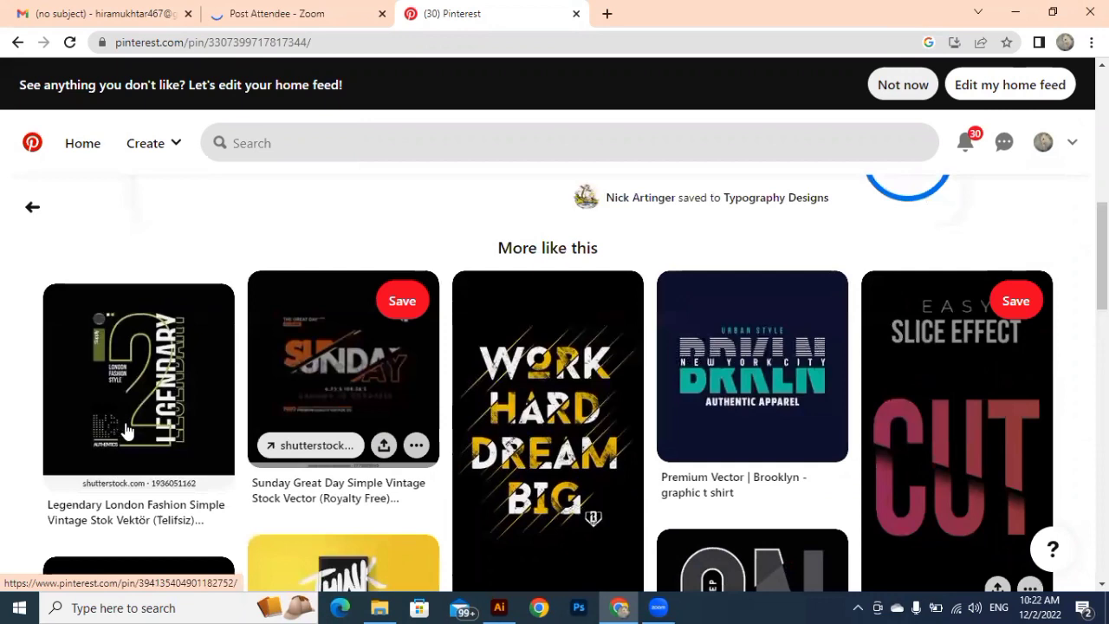
mouse_move(127, 409)
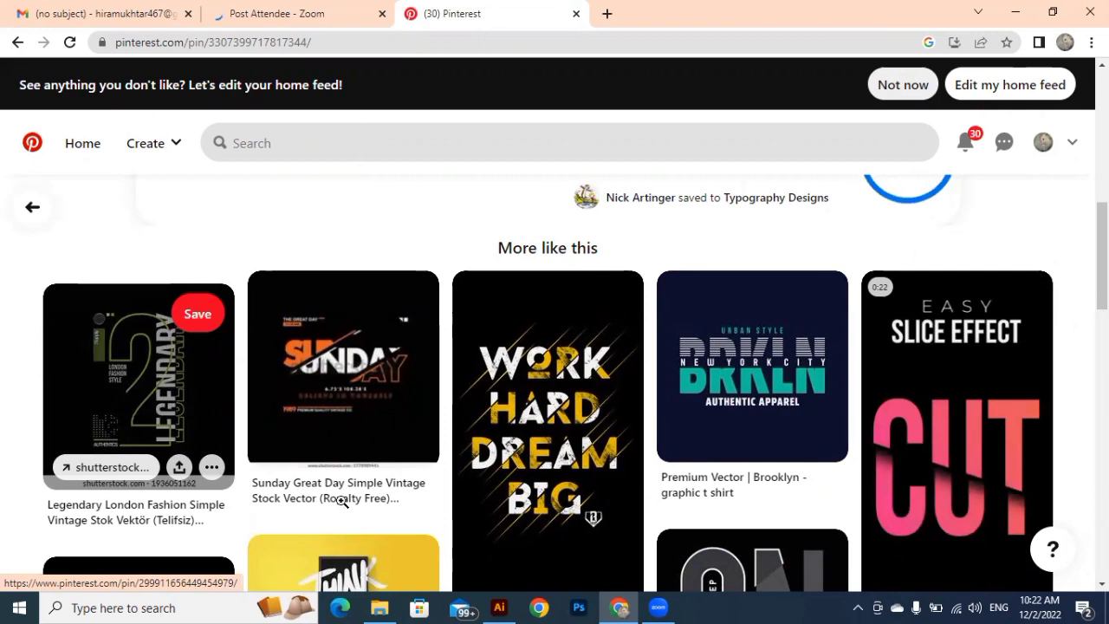
scroll(166, 489, "down", 5)
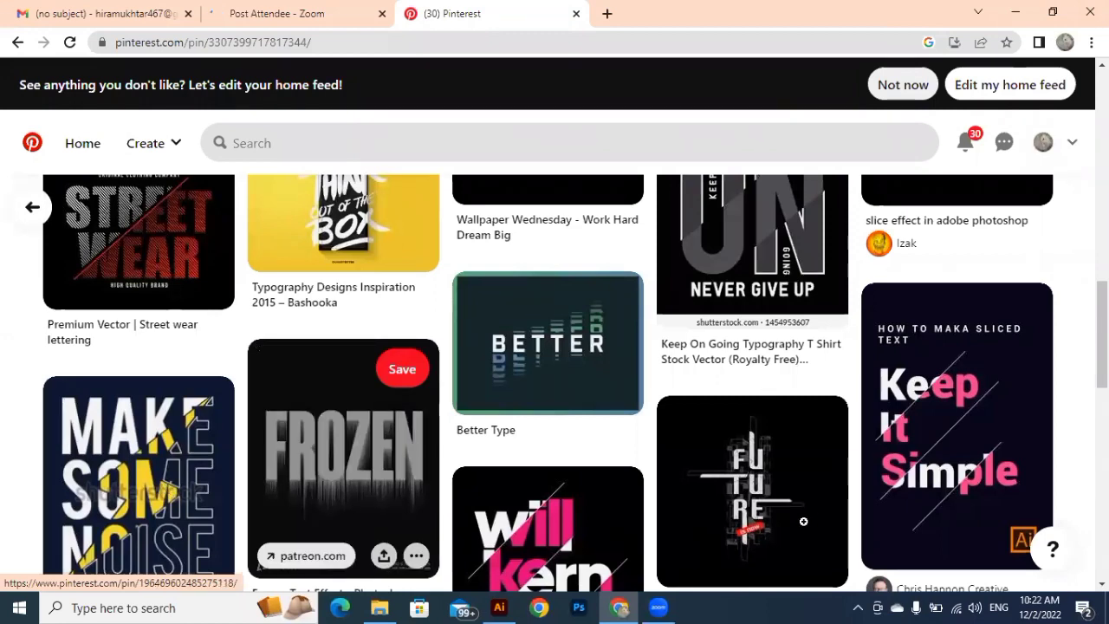
scroll(803, 520, "down", 3)
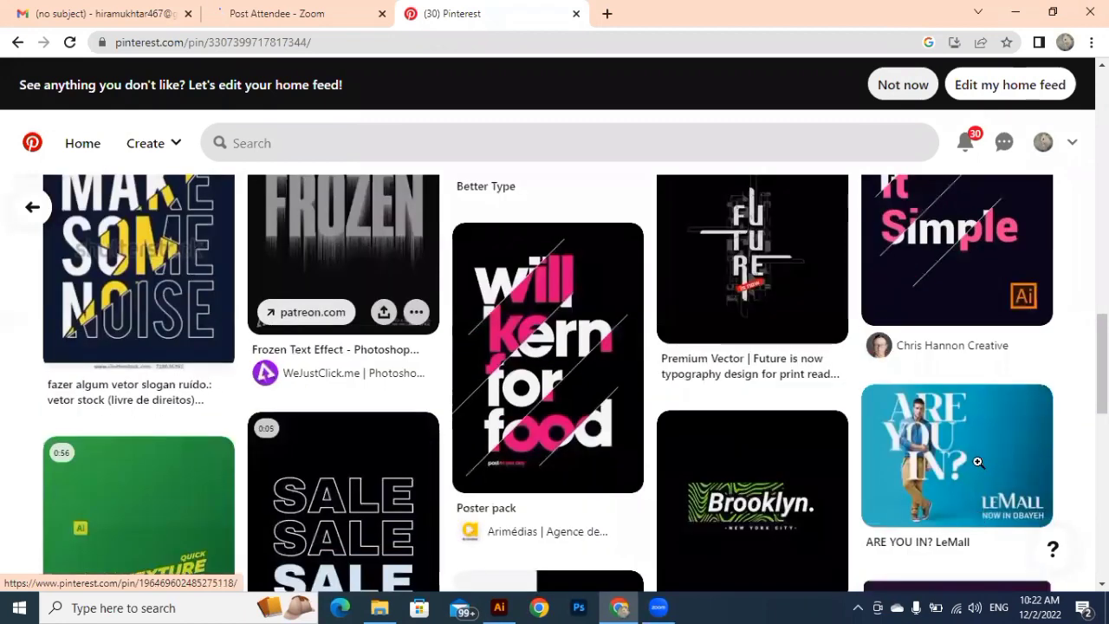
scroll(977, 461, "up", 4)
scroll(977, 463, "up", 4)
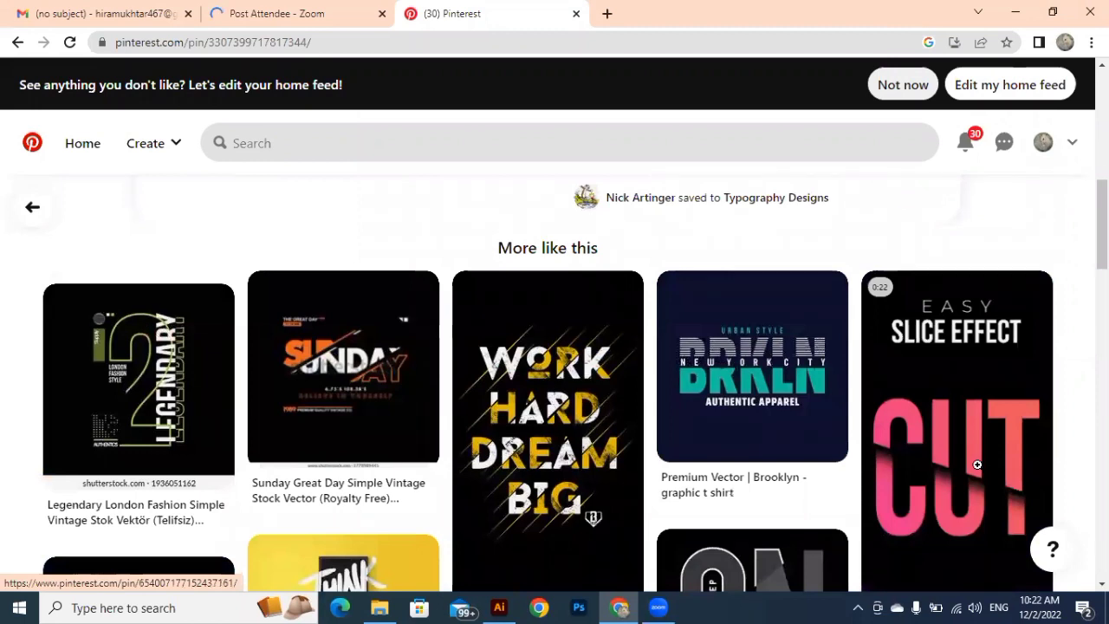
Open the "slice effect in adobe photoshop" pin with the CUT lettering and look at its similar text-effect pins.
mouse_move(977, 466)
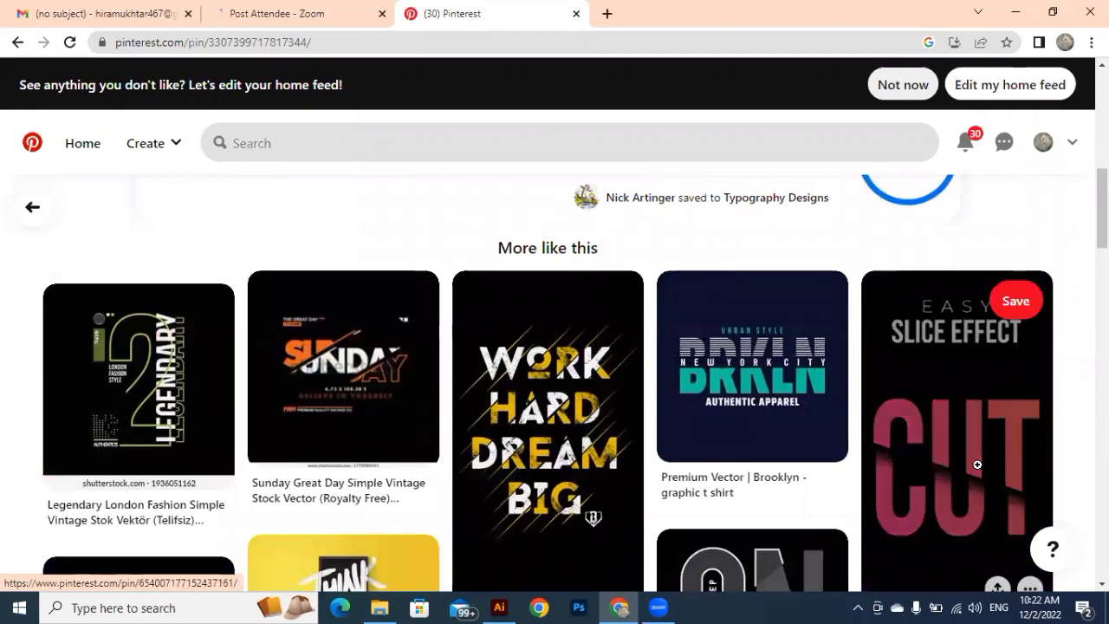
left_click(977, 465)
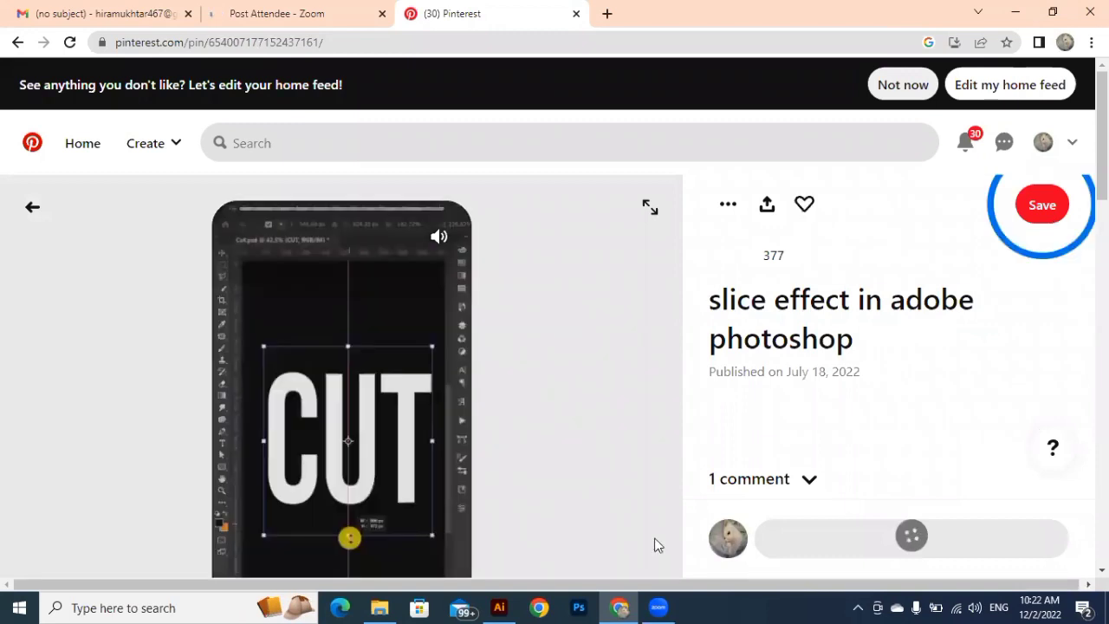
scroll(654, 544, "down", 2)
scroll(654, 544, "down", 2)
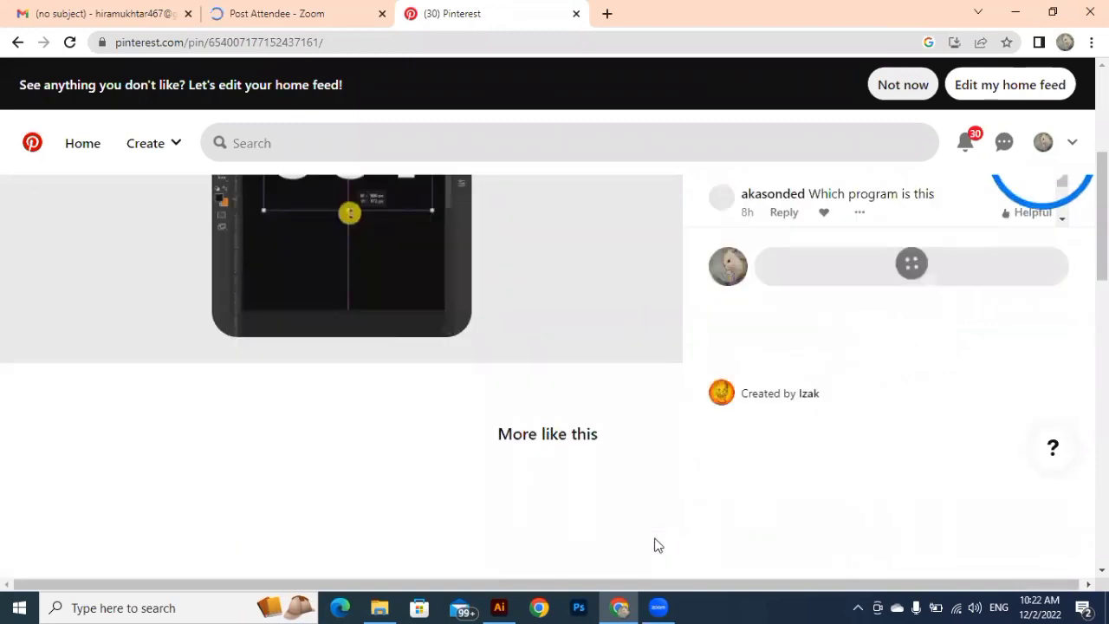
scroll(654, 544, "down", 1)
scroll(654, 544, "down", 2)
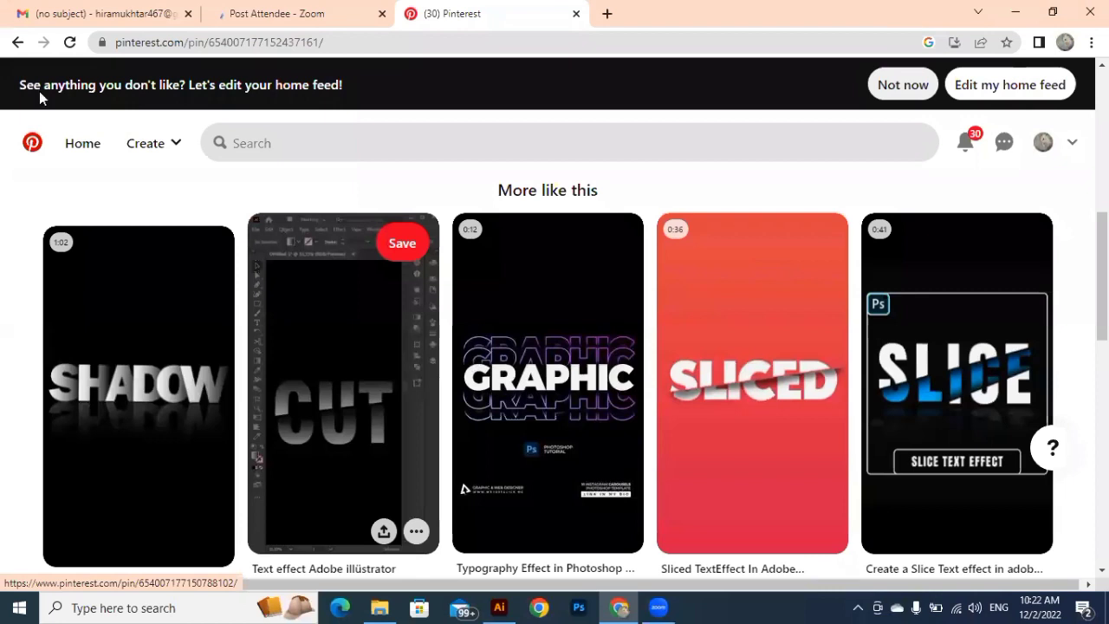
Leave the Pinterest pins and search Google for "minimilistic flyer".
left_click(17, 43)
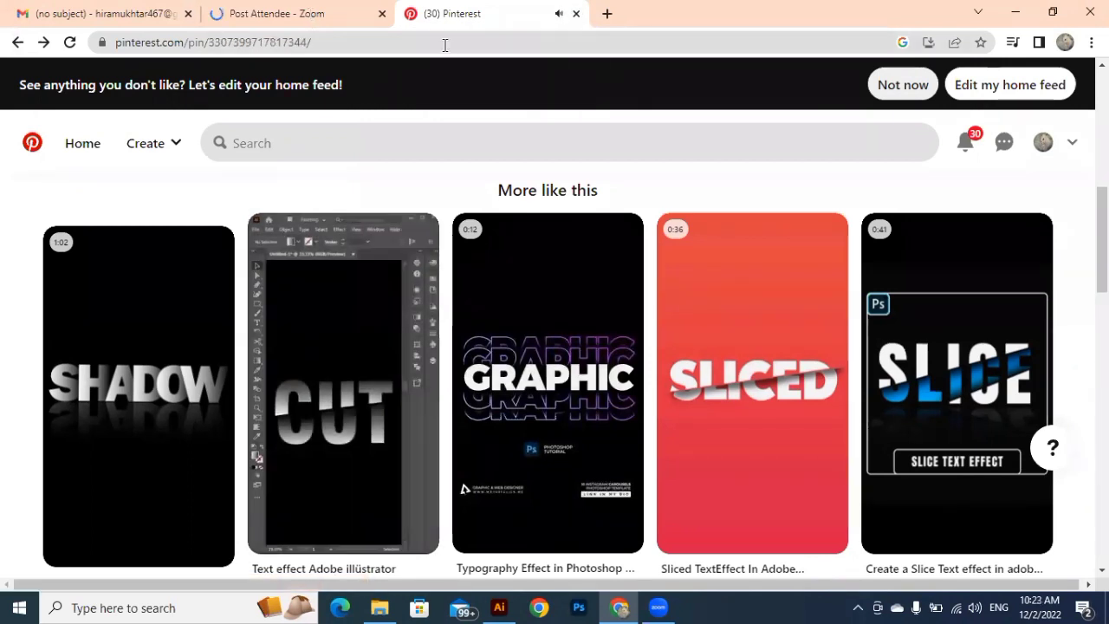
key("alt+Left")
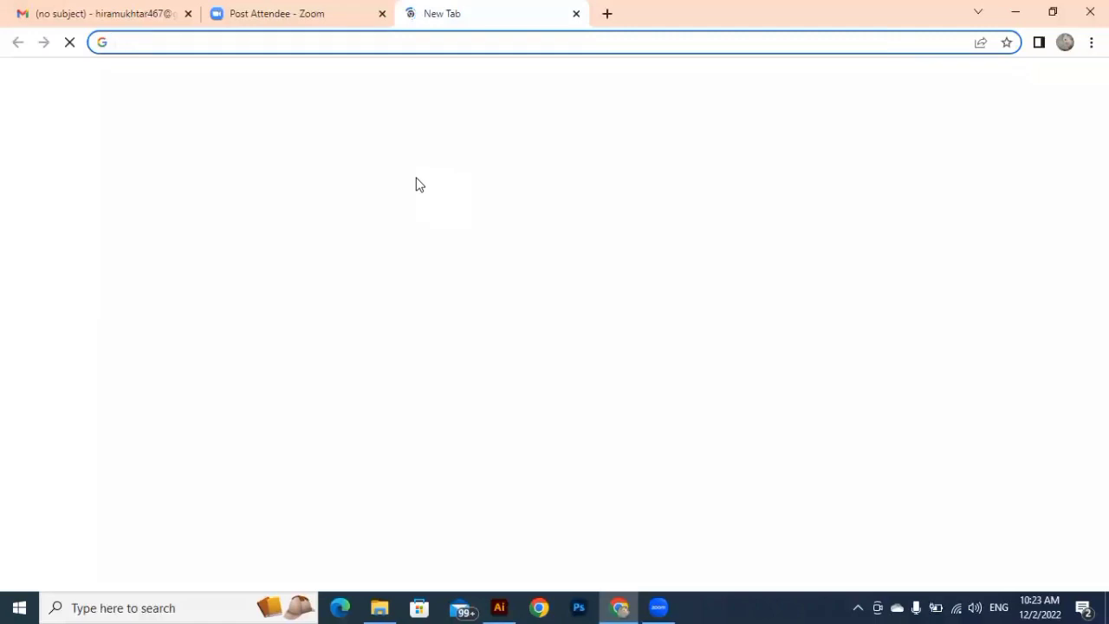
left_click(457, 316)
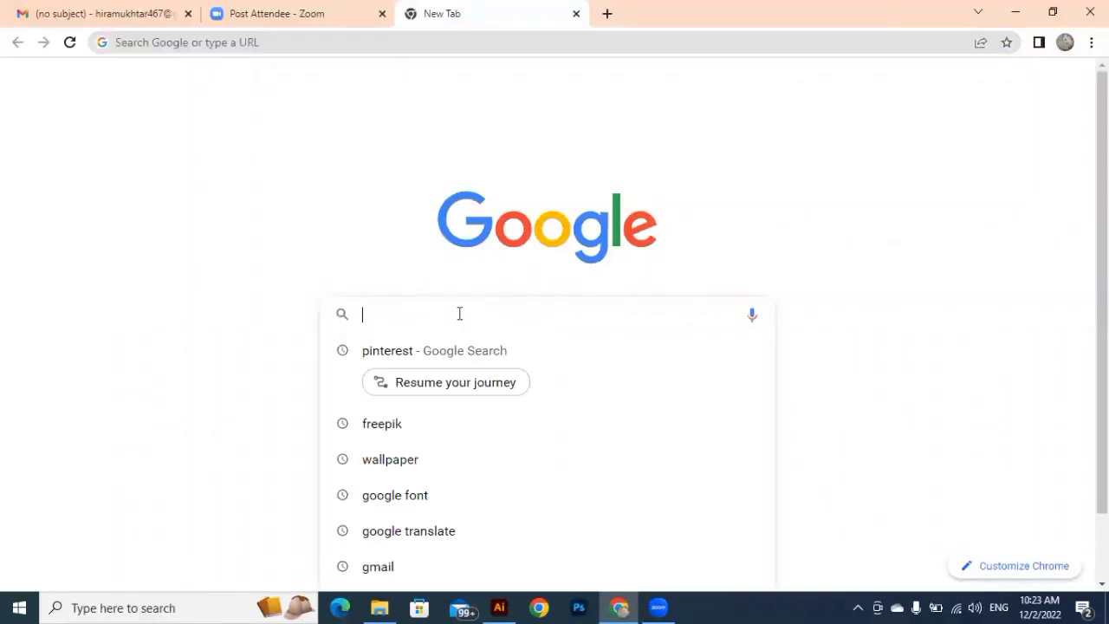
type("mini")
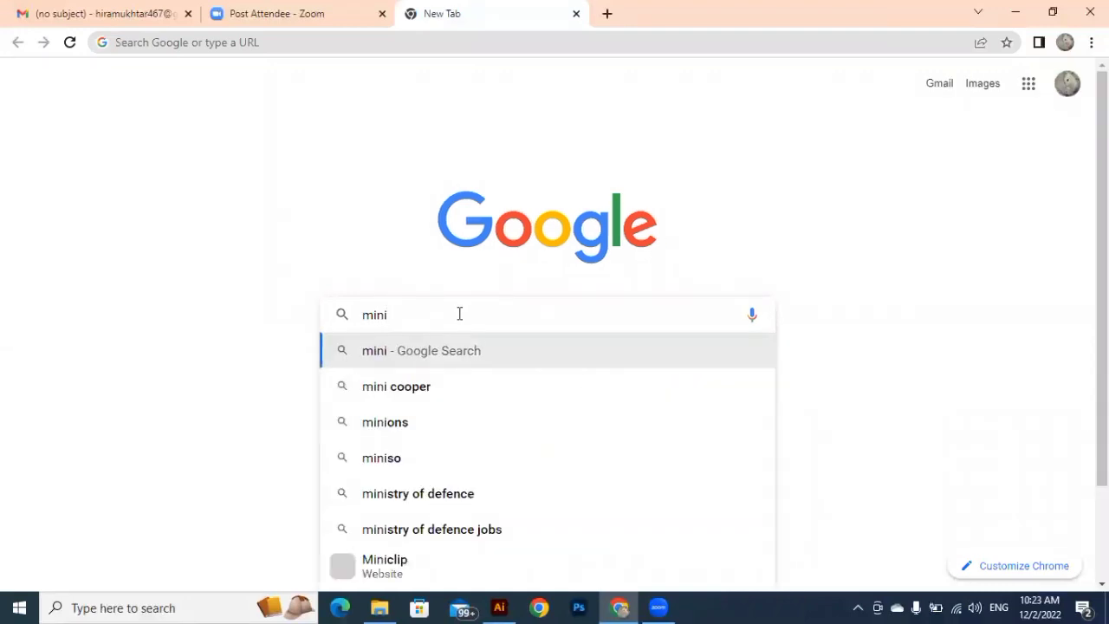
type("milis")
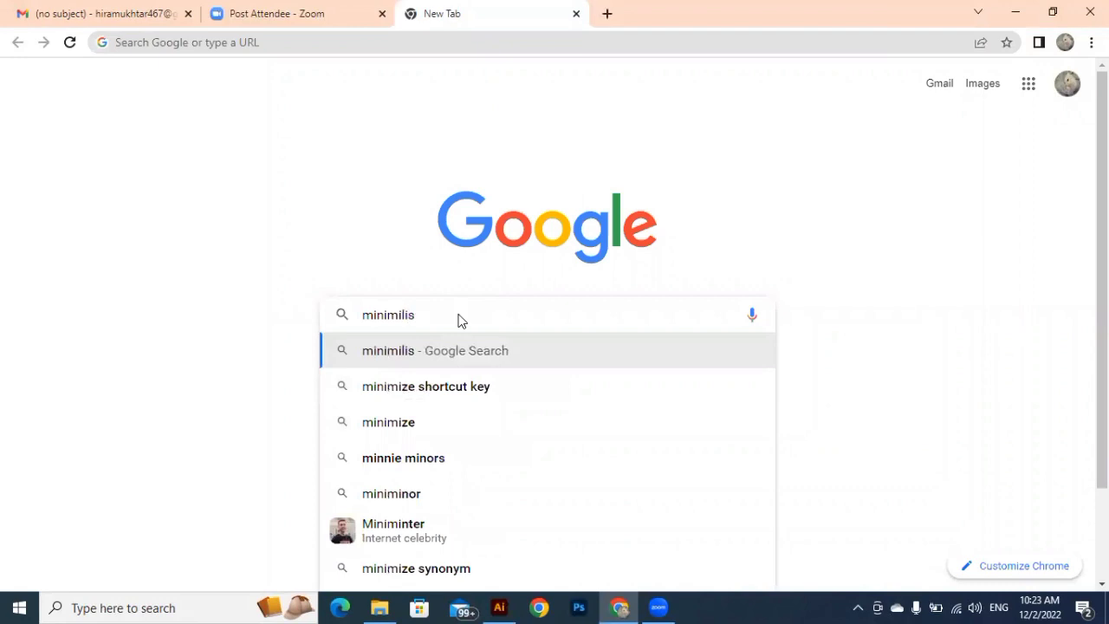
type("tic")
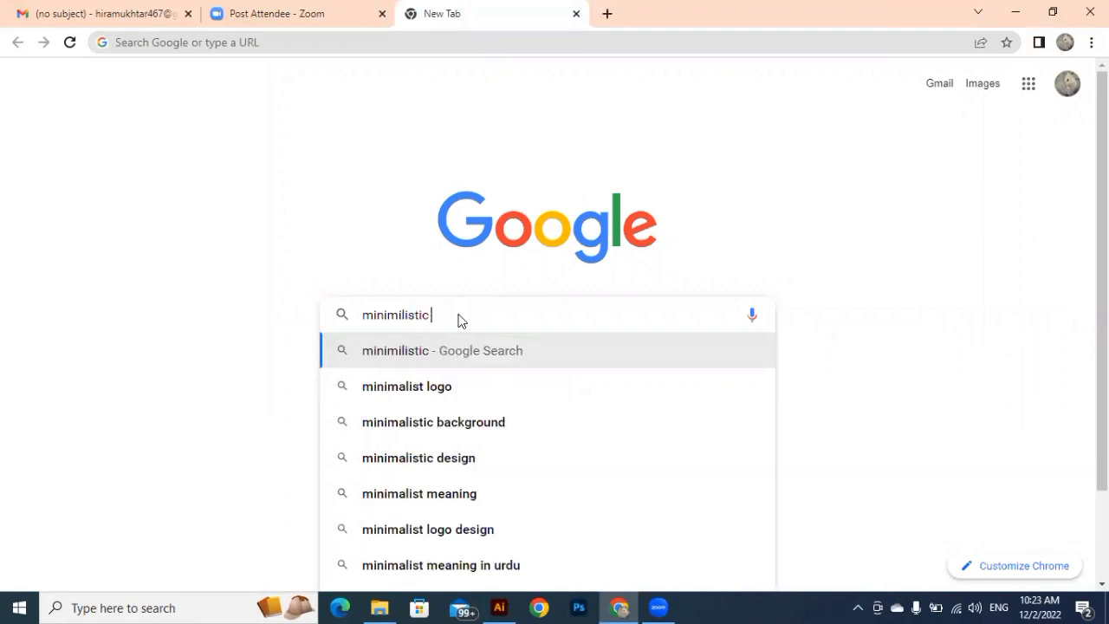
type(" d")
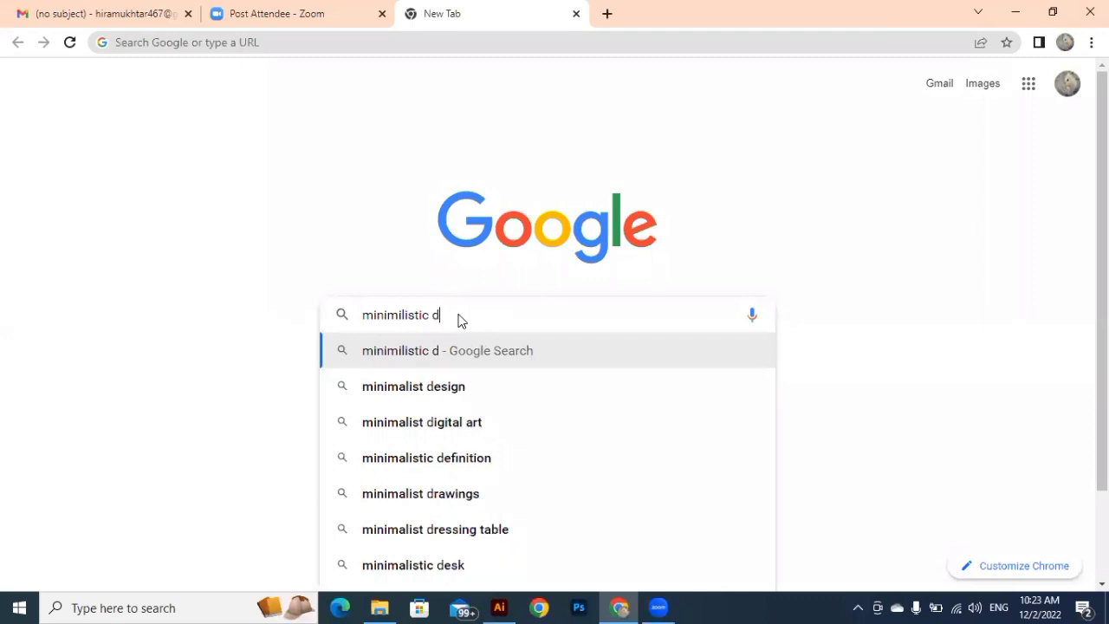
key("BackSpace")
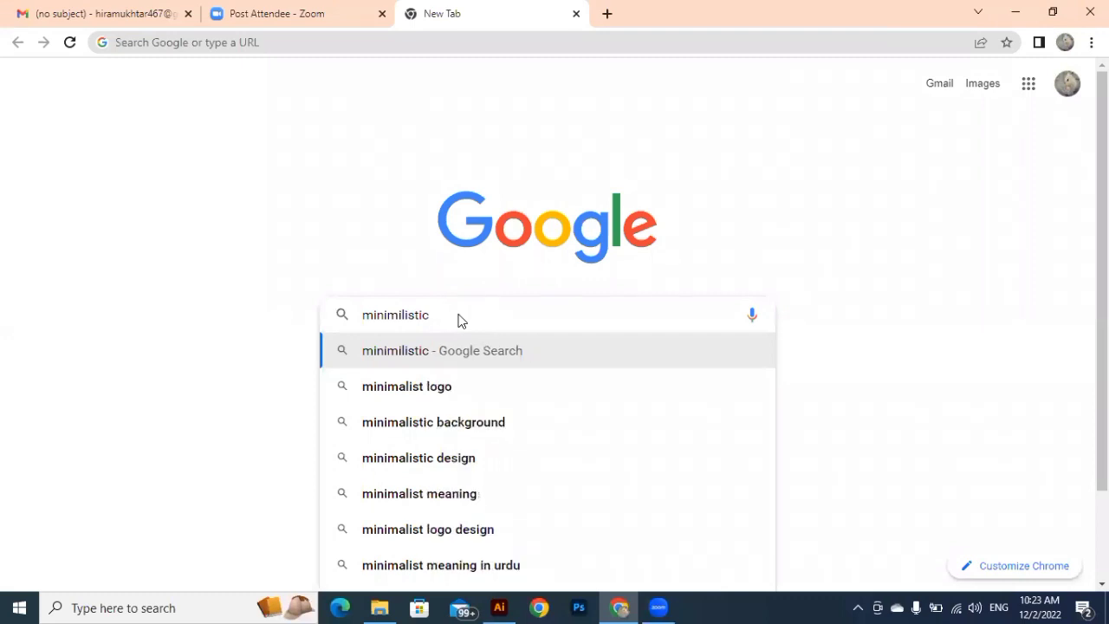
type("flyer")
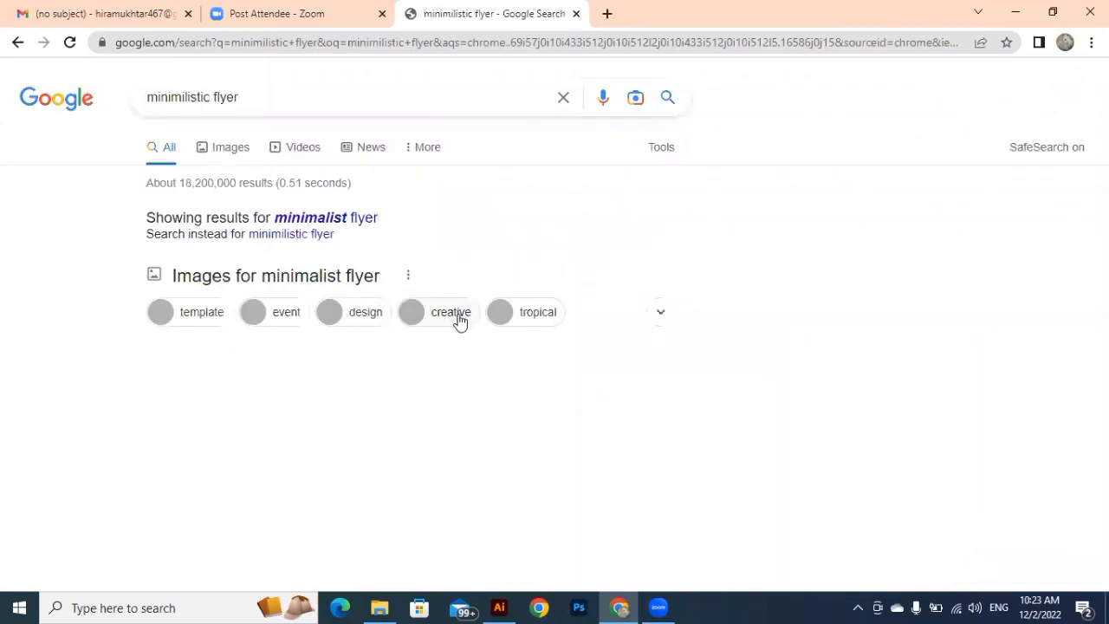
Show the image results for minimalist flyers and examine the Vecteezy "Business Minimalist Flyer Template" with its related content.
scroll(453, 242, "down", 2)
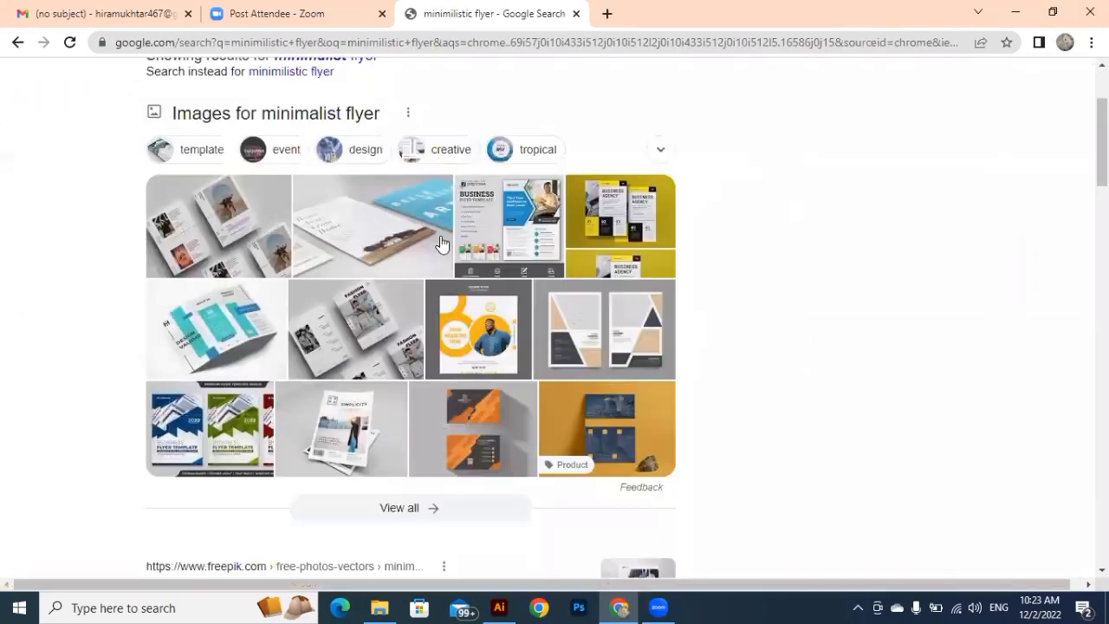
scroll(234, 156, "up", 2)
left_click(231, 148)
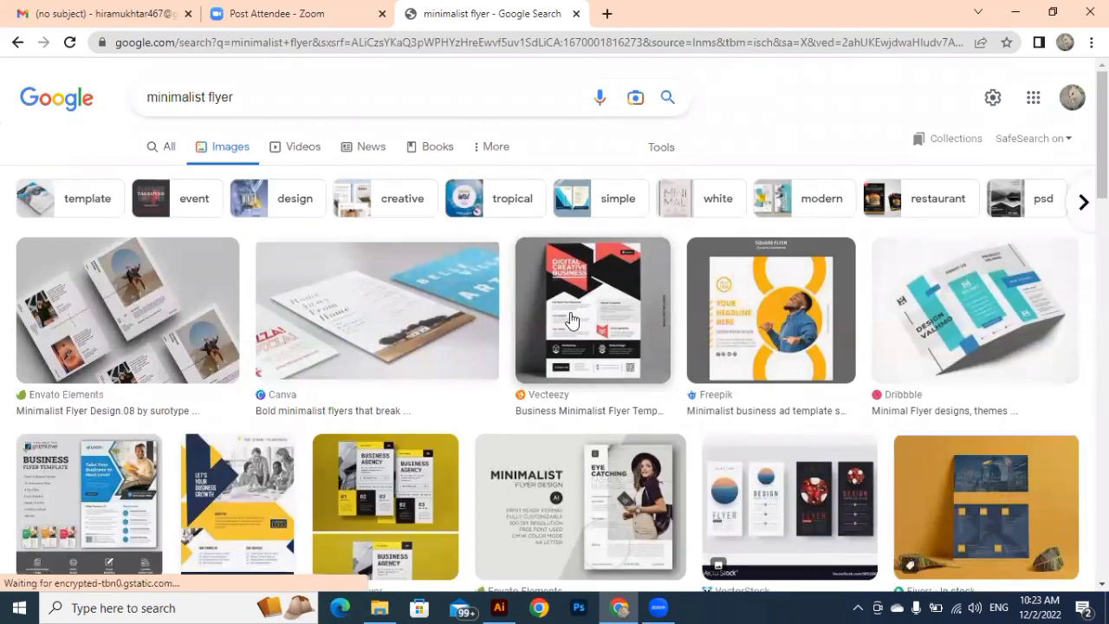
left_click(571, 320)
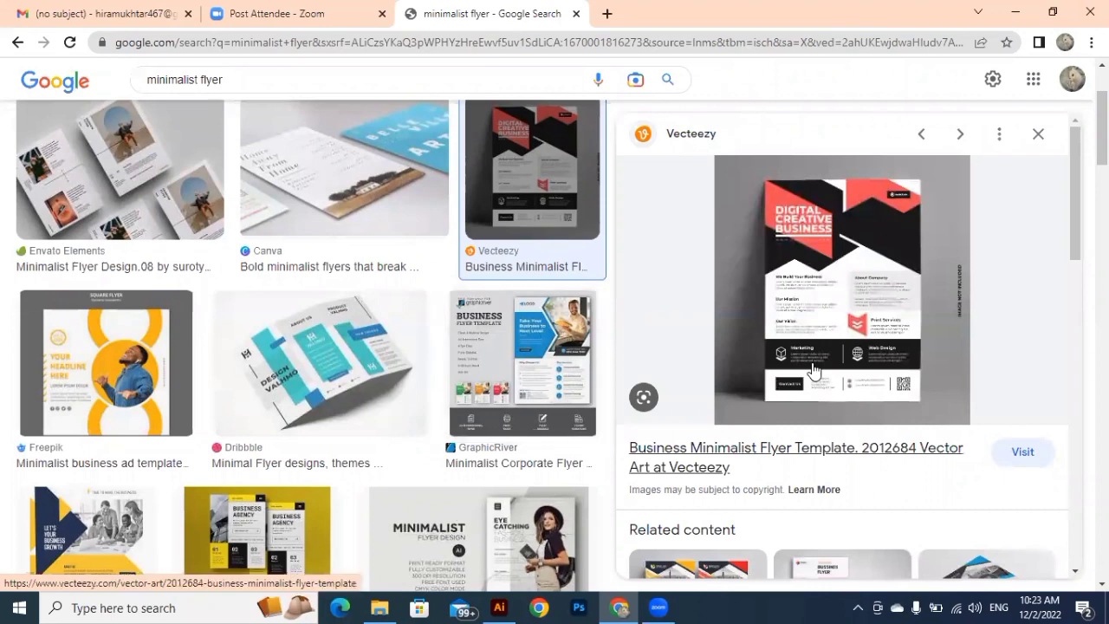
scroll(813, 369, "down", 3)
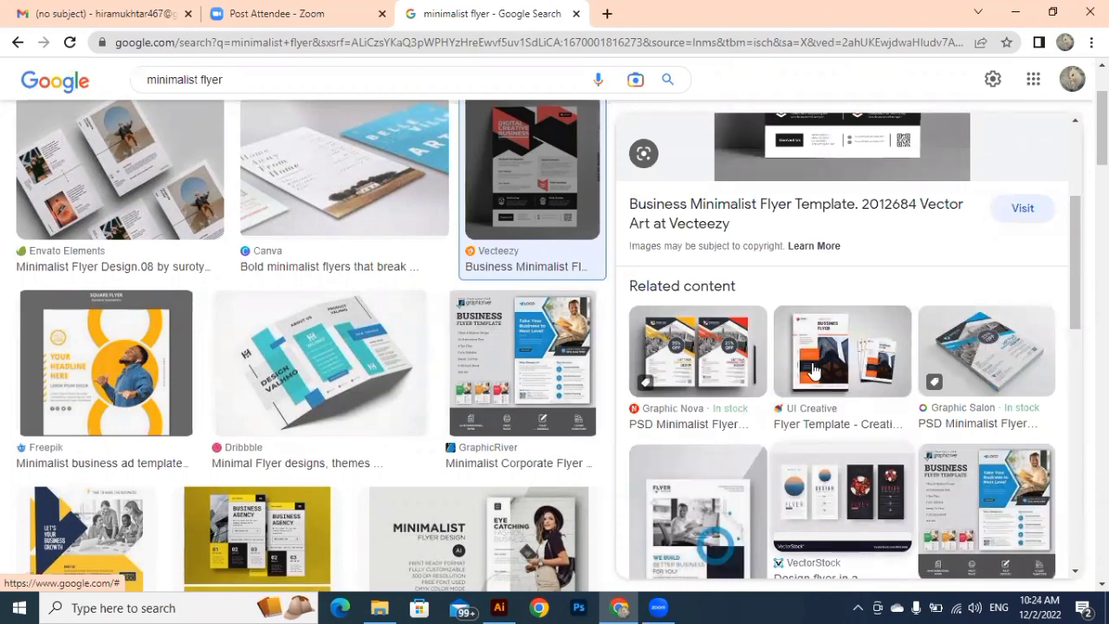
scroll(813, 370, "up", 1)
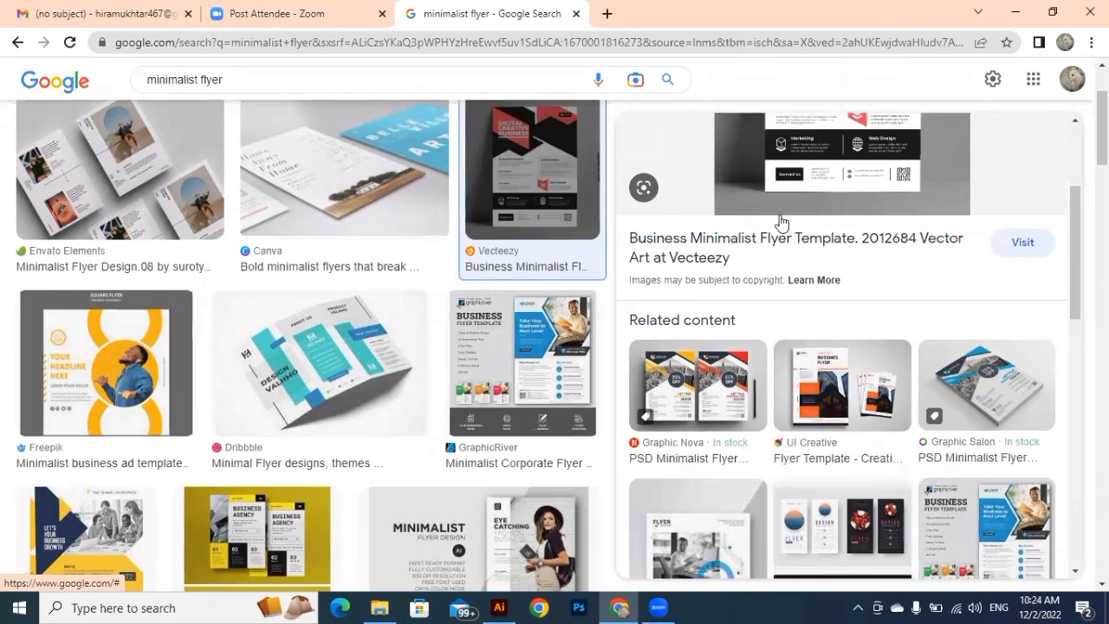
scroll(778, 218, "up", 3)
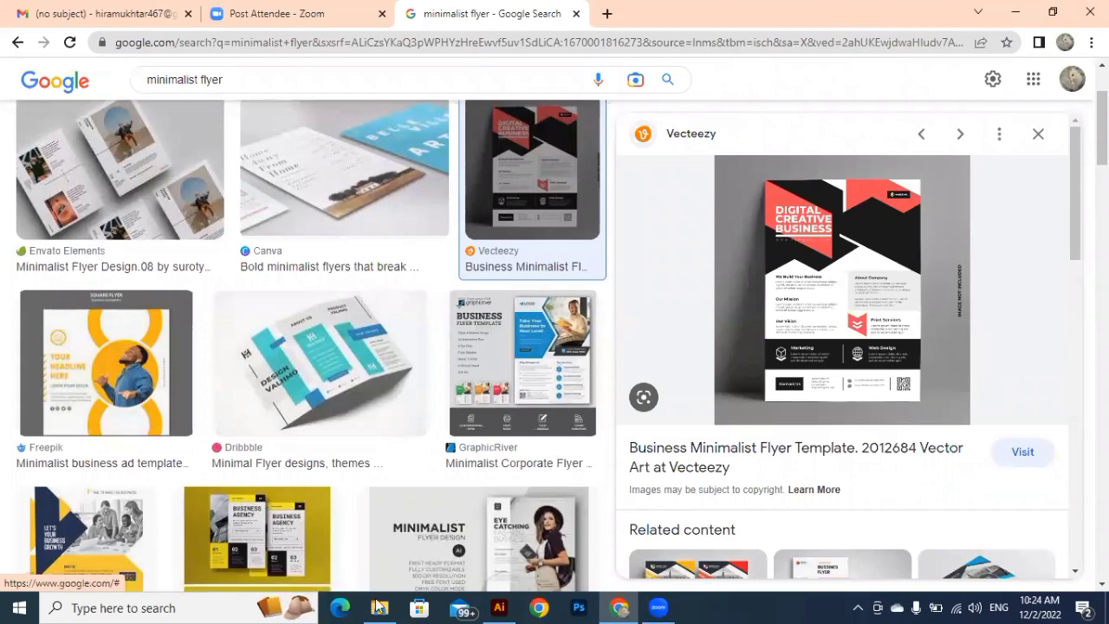
Switch to File Explorer and bring the TYPOGRAPHY LECTURE # 7 image from the Class reference folder into the open Illustrator document.
key("alt+Tab")
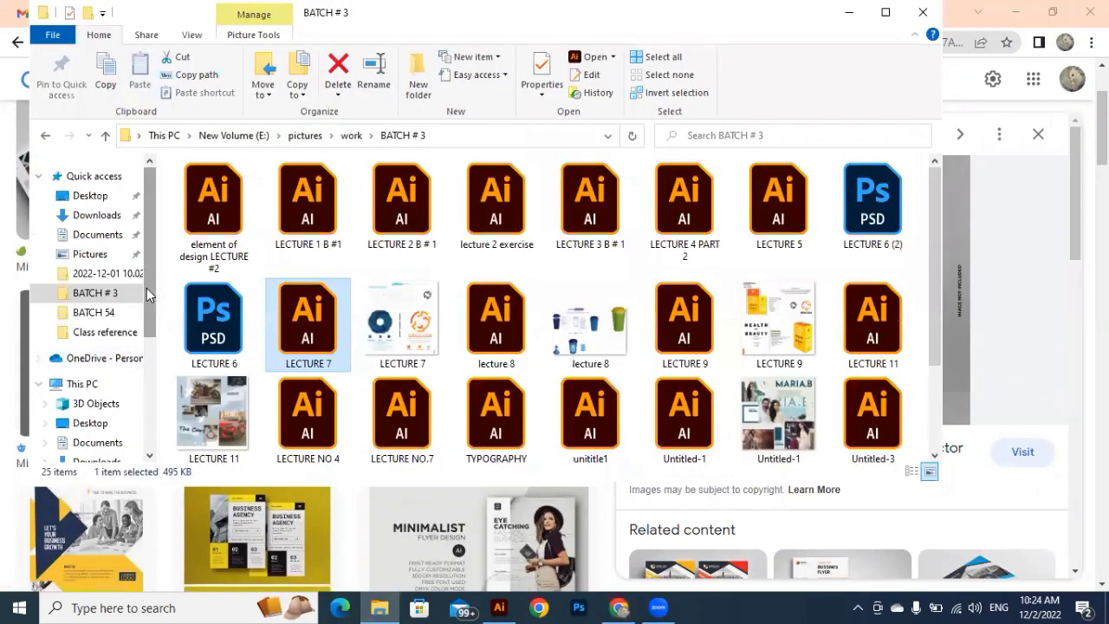
scroll(115, 300, "down", 1)
left_click(115, 300)
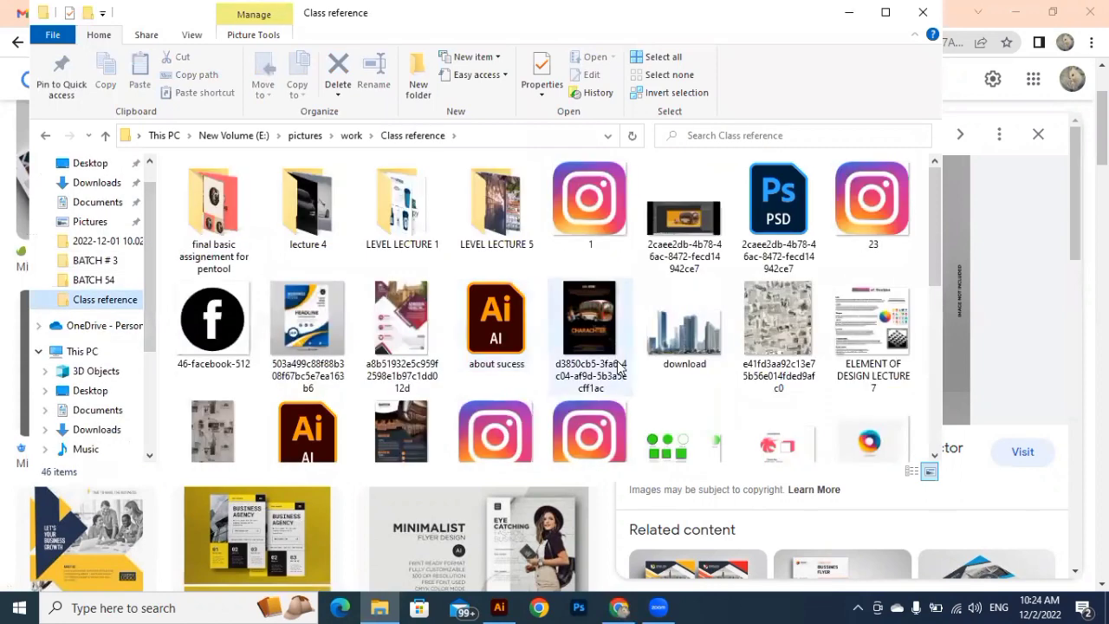
scroll(619, 368, "down", 4)
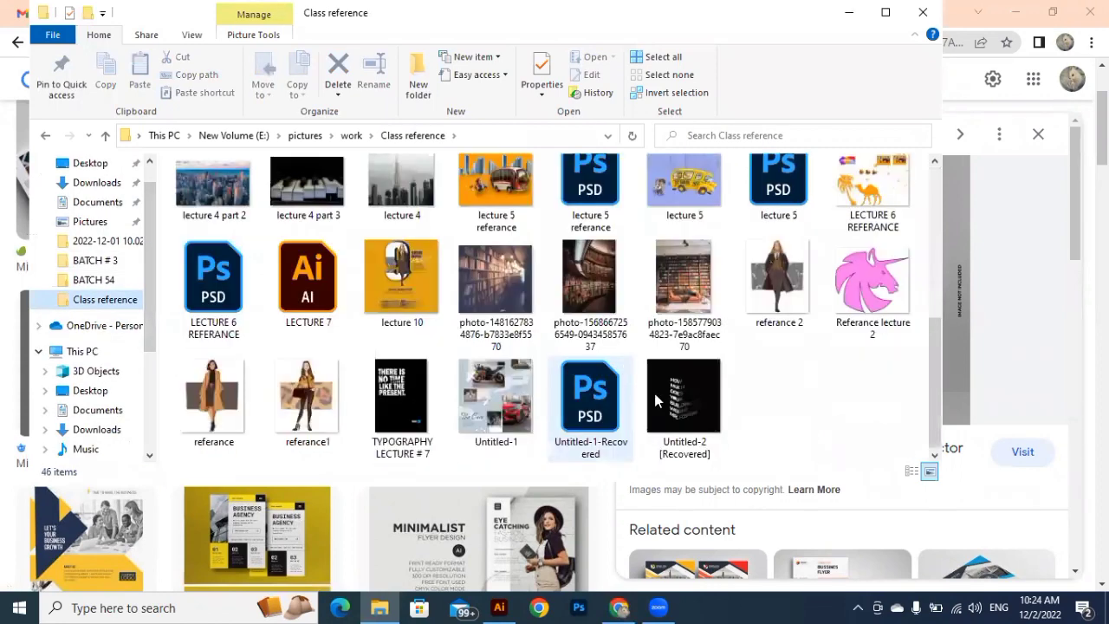
double_click(414, 386)
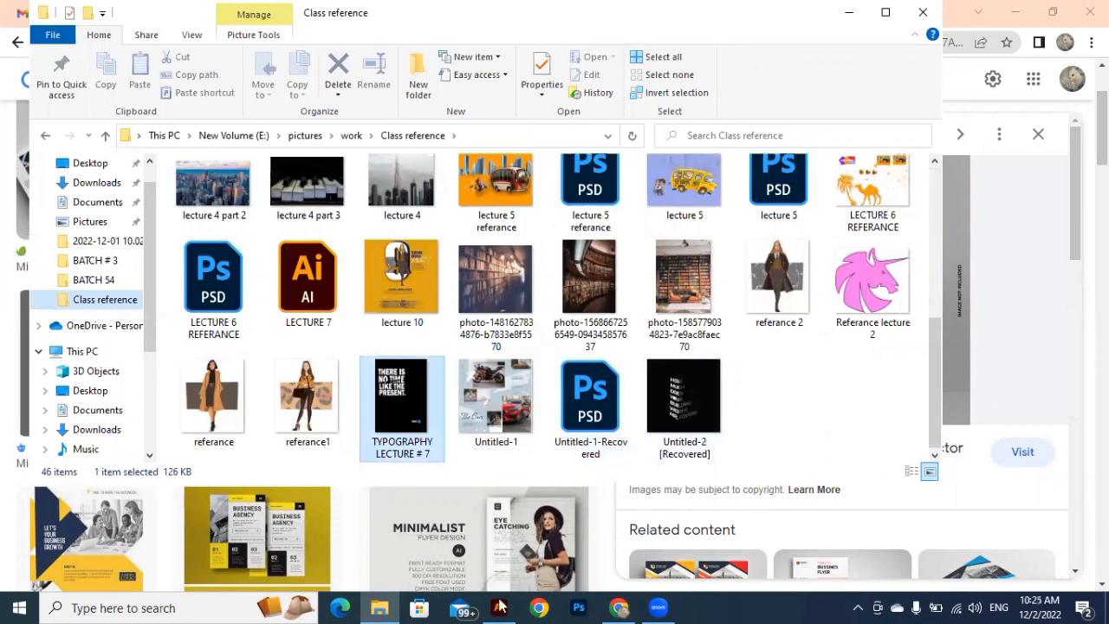
left_click_drag(511, 576, 769, 336)
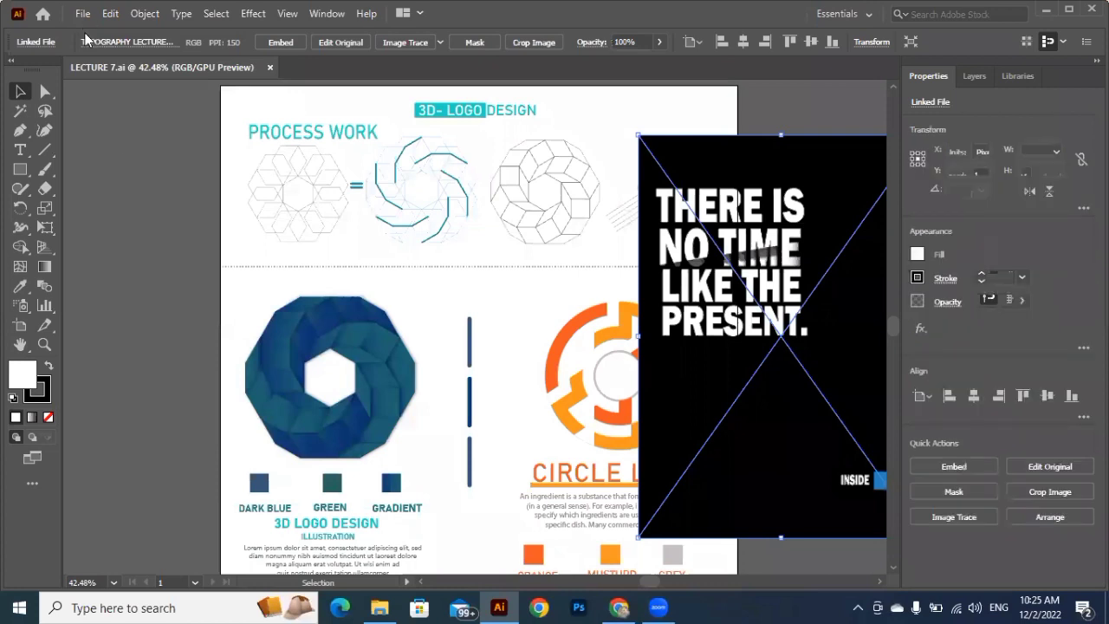
Create a new A4 document of 595.28 x 841.89 pt in CMYK color mode.
left_click(82, 13)
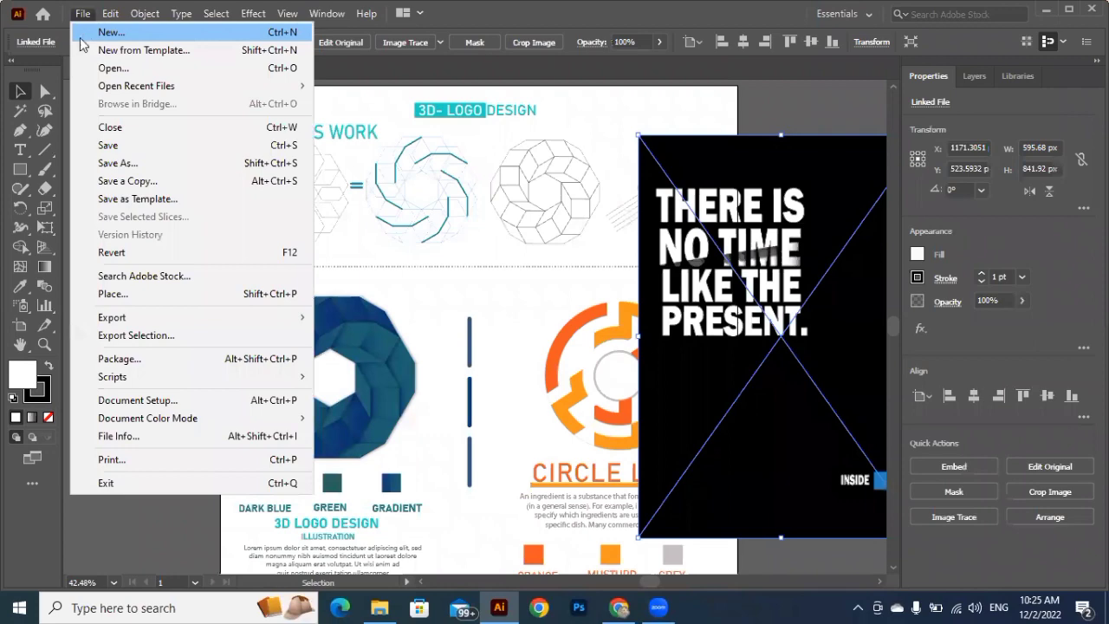
left_click(85, 34)
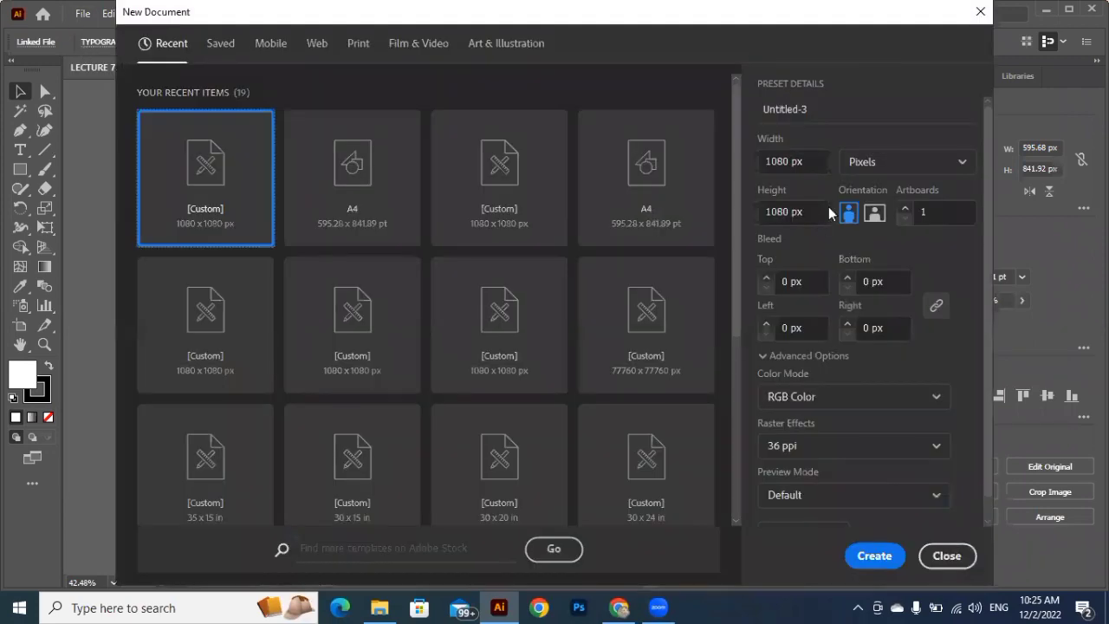
left_click(353, 192)
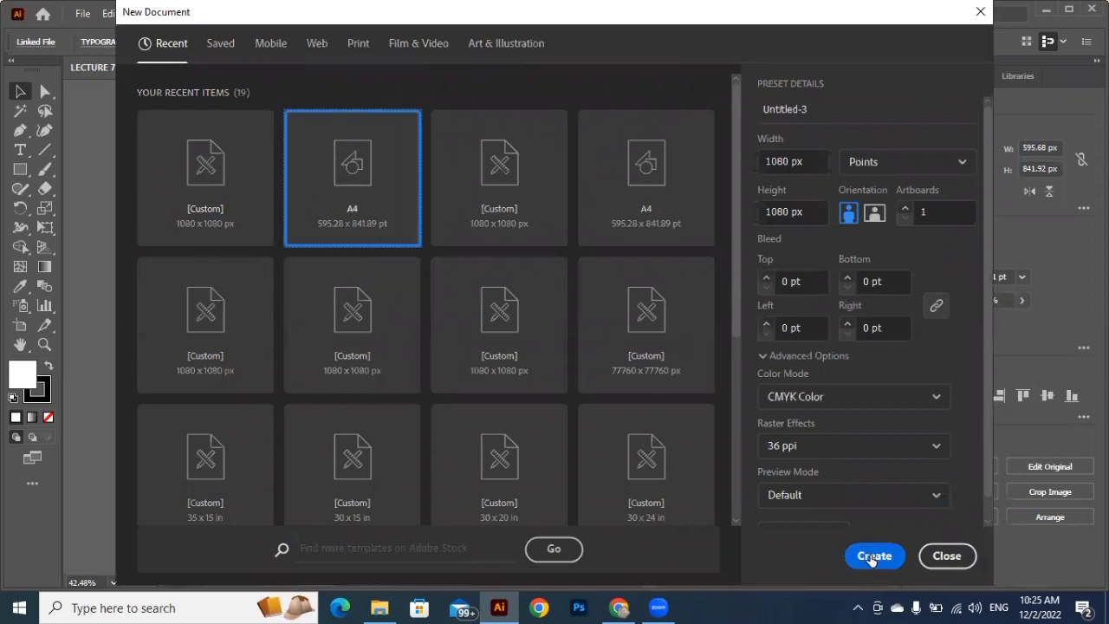
left_click(865, 558)
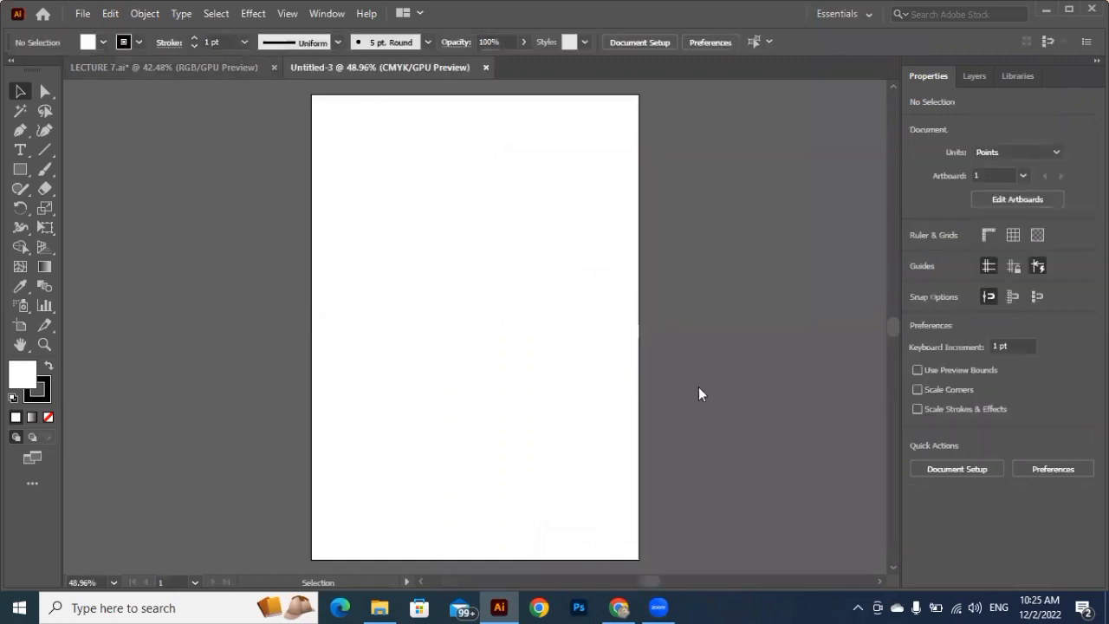
Transfer the typography image from LECTURE 7.ai to the new A4 document, fit it exactly over the artboard and deselect it.
key("ctrl+Tab")
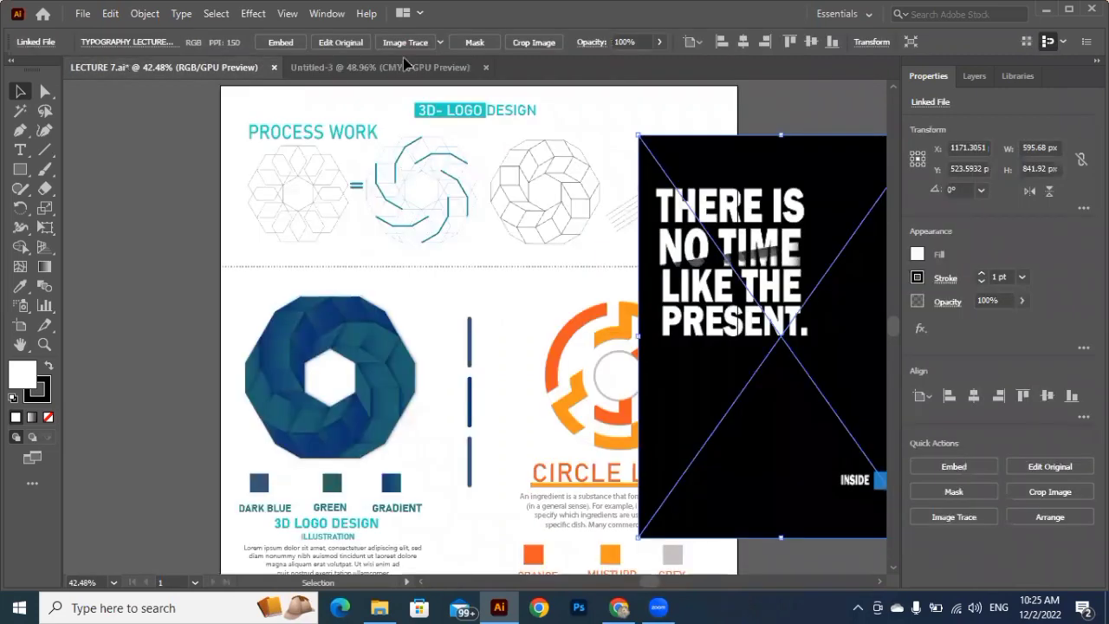
left_click_drag(403, 66, 445, 211)
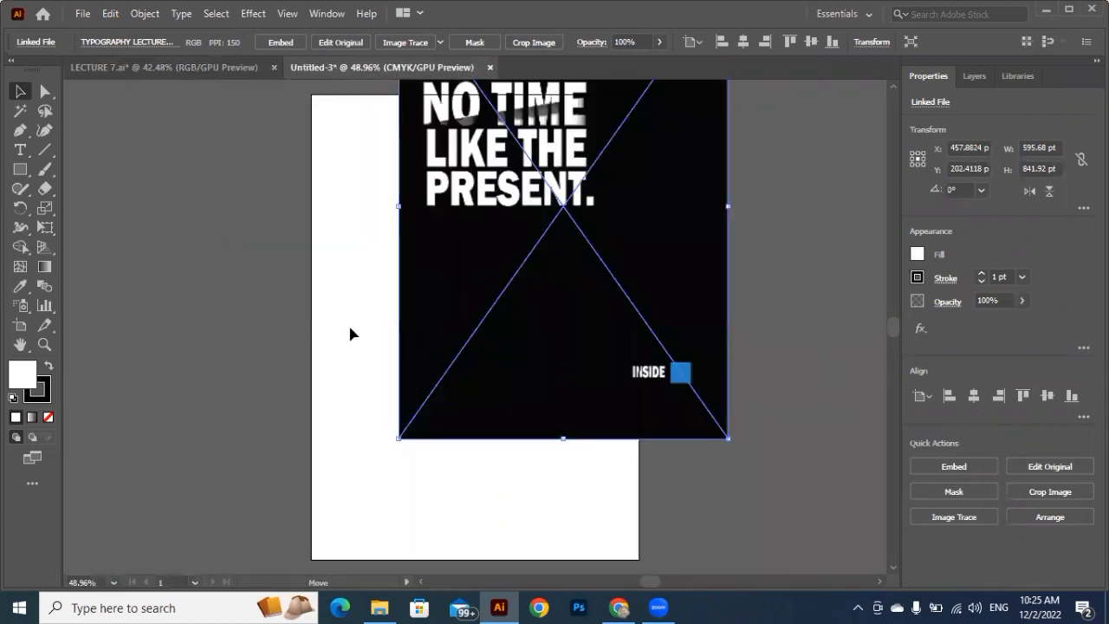
left_click_drag(350, 330, 691, 401)
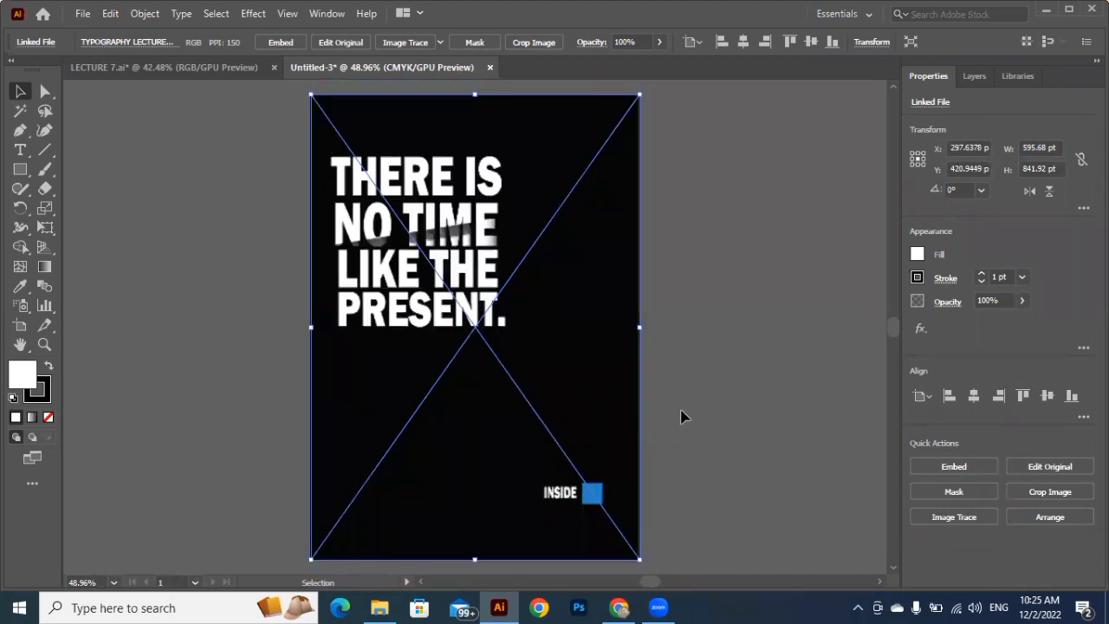
key("a")
key("v")
key("ctrl+shift+a")
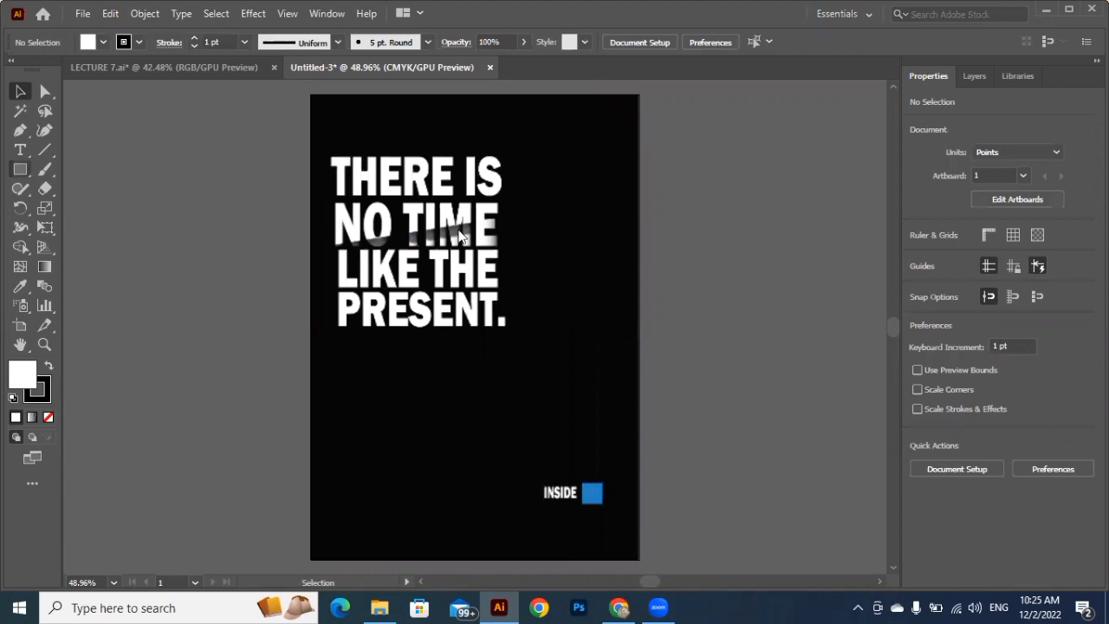
Add a "Lorem ipsum" point text, enlarge it to about 63.49 pt and place it beside the artboard, level with the poster's heading.
key("t")
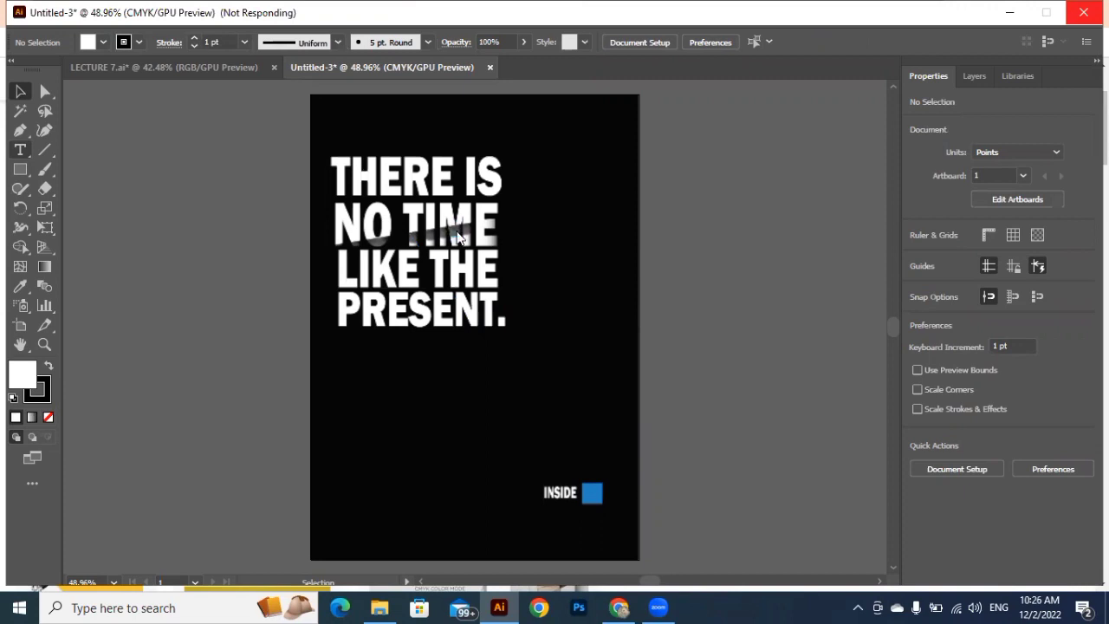
key("t")
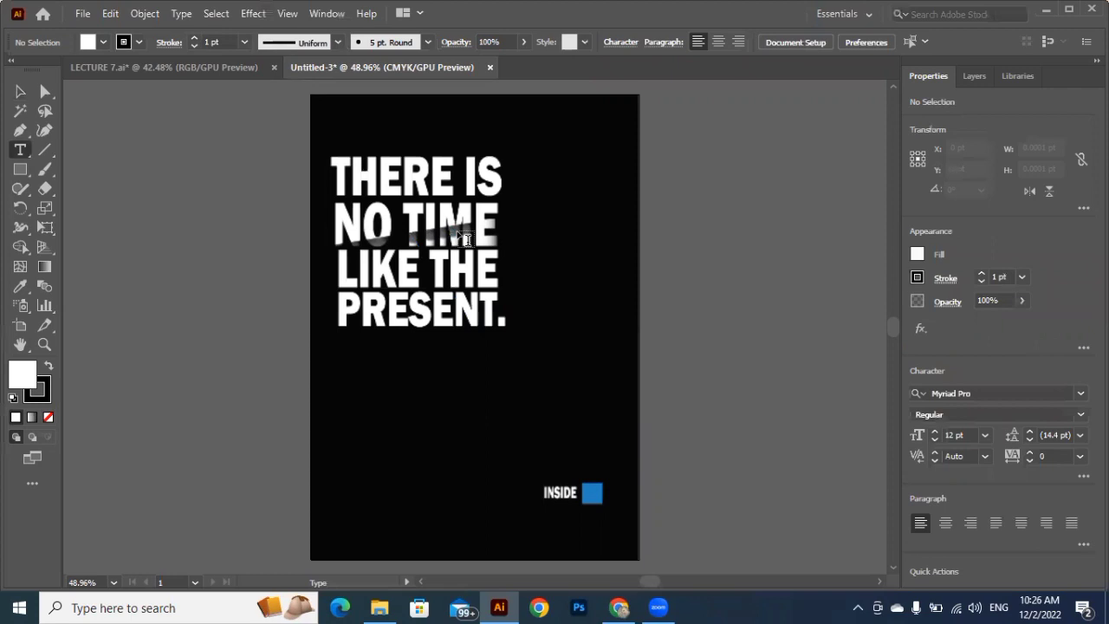
left_click(681, 190)
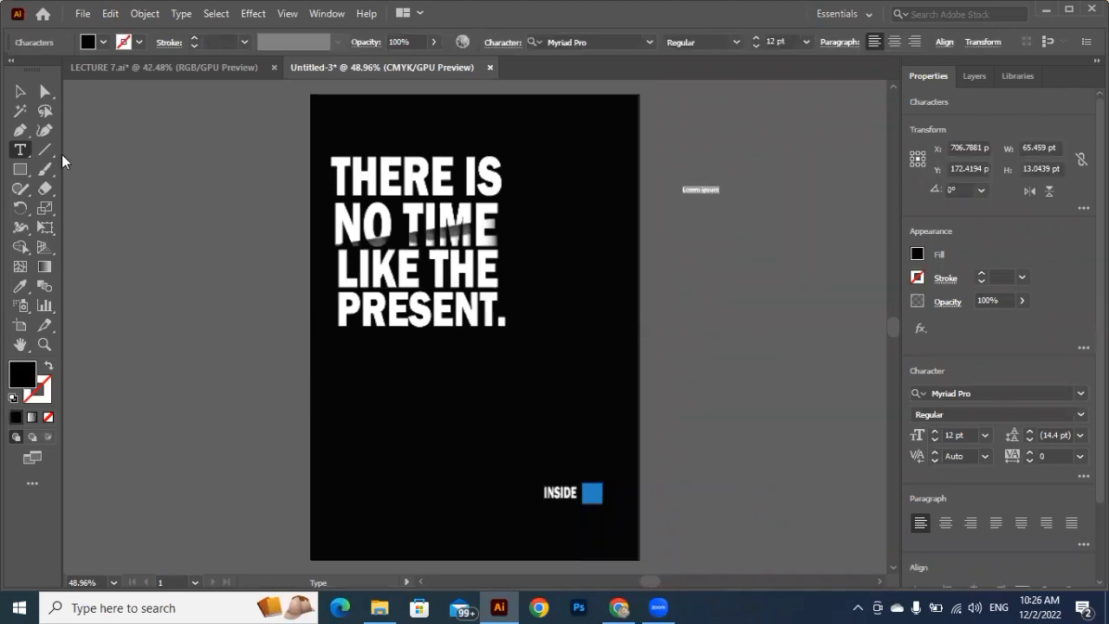
left_click(21, 98)
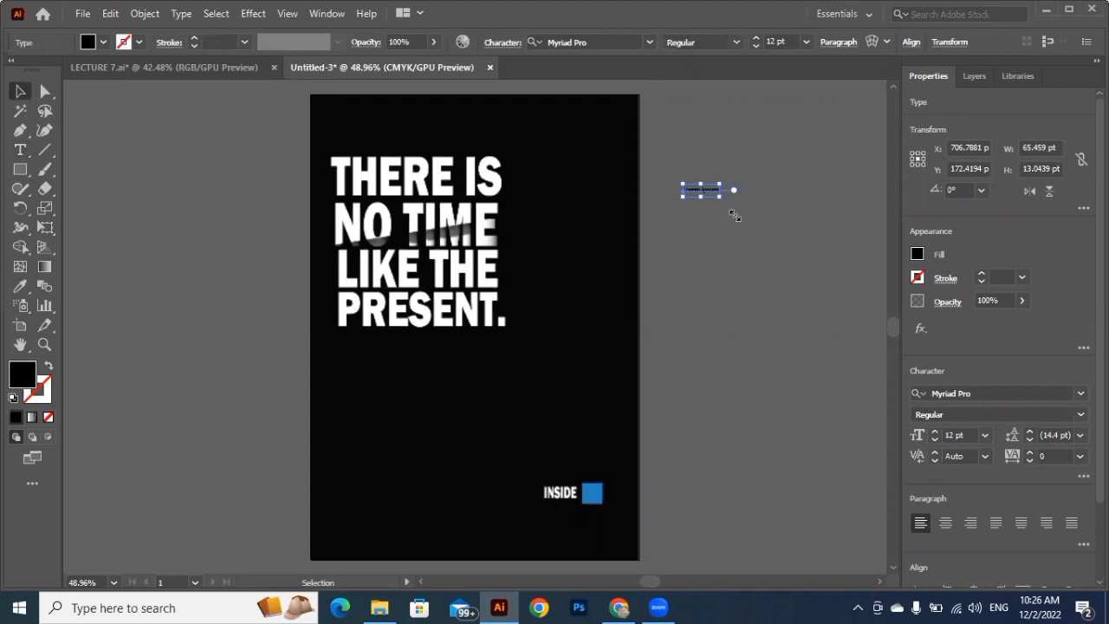
left_click_drag(734, 216, 797, 250)
left_click_drag(705, 199, 697, 198)
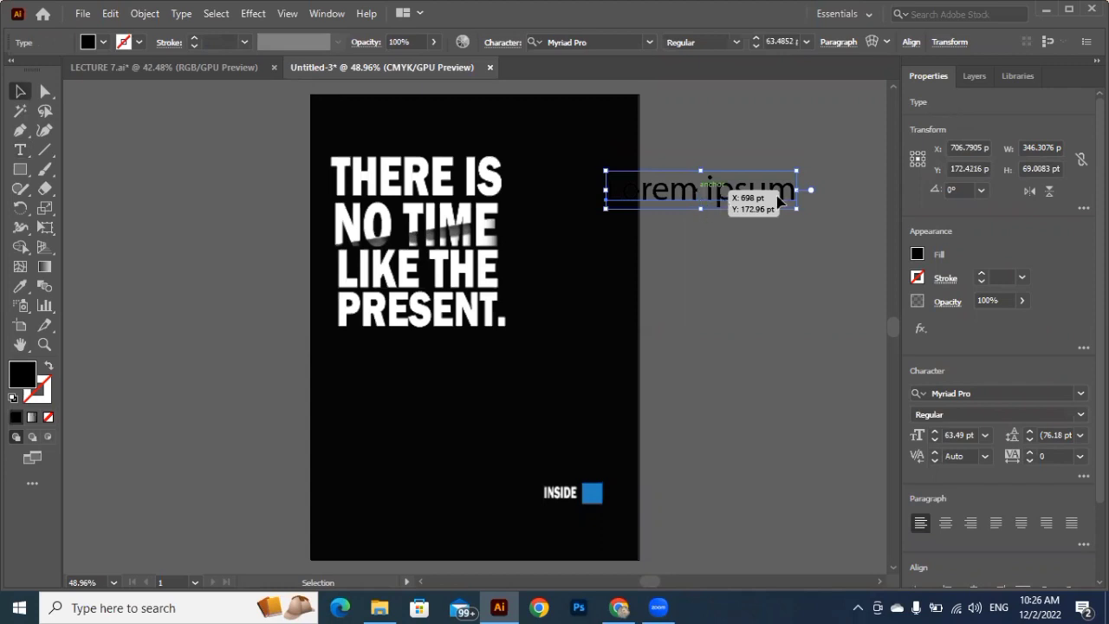
left_click_drag(719, 243, 742, 244)
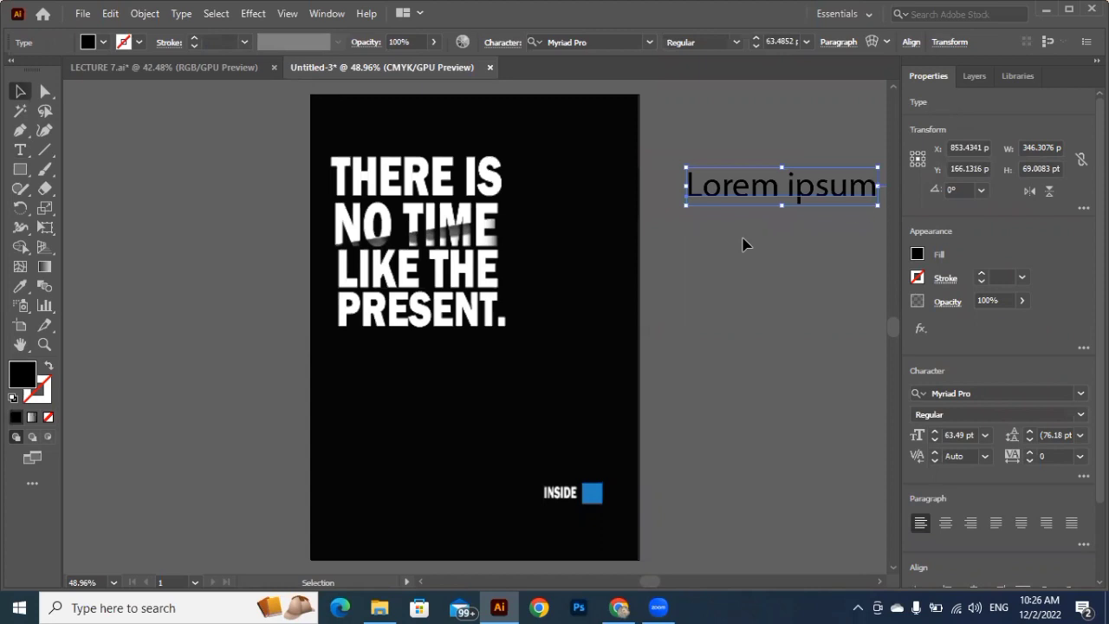
Replace the "Lorem ipsum" placeholder beside the artboard with the text "NO TIME".
double_click(872, 190)
left_click_drag(873, 190, 670, 195)
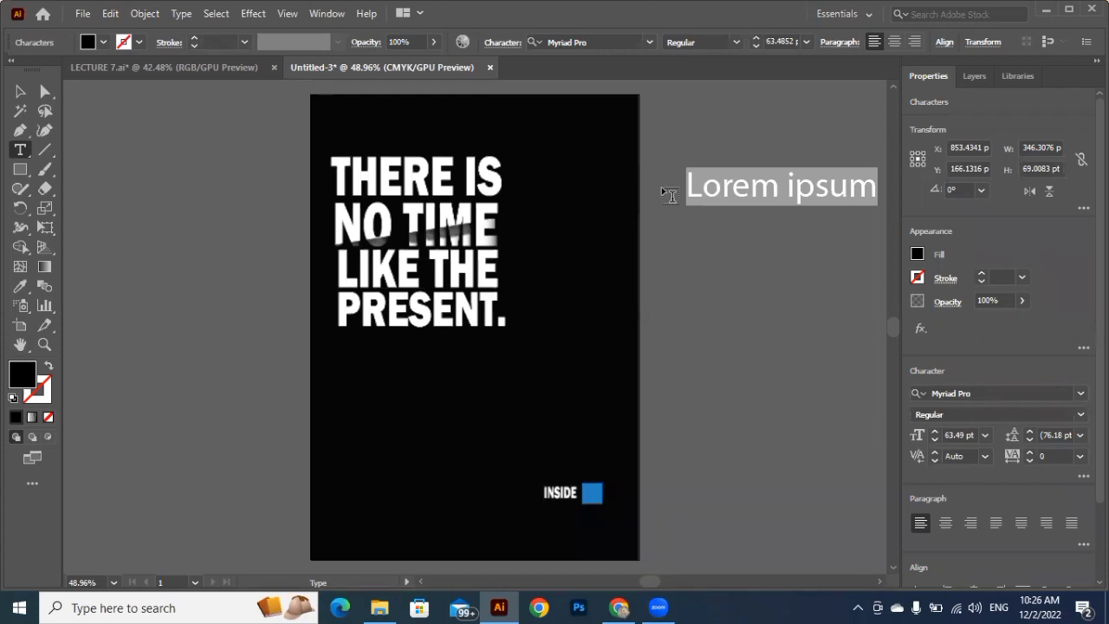
type("N")
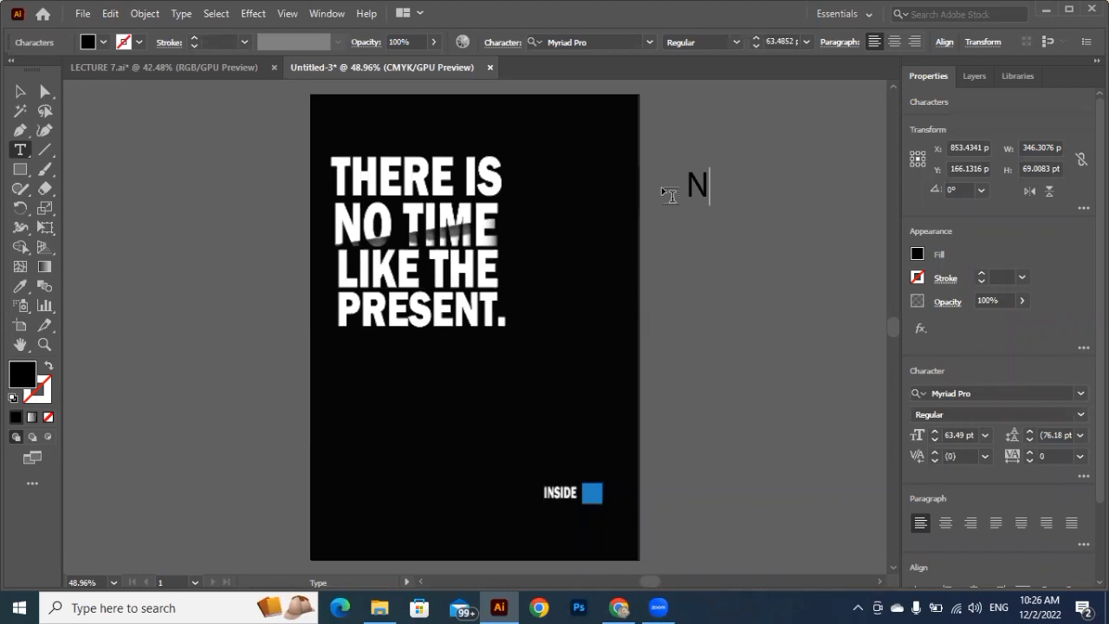
type("O TIME")
left_click(17, 91)
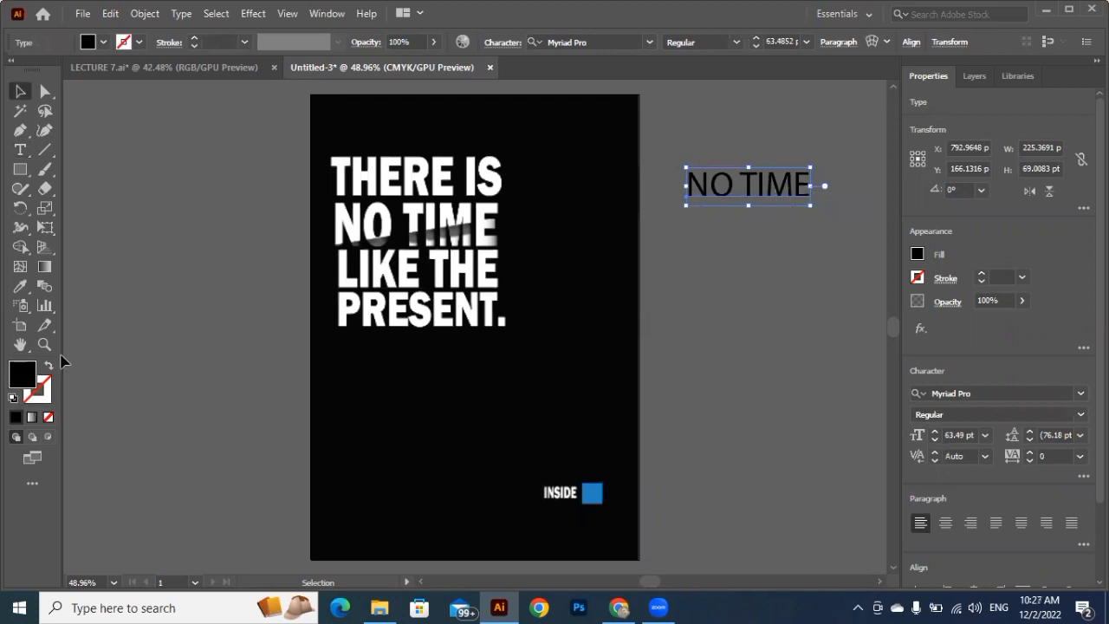
Fill the NO TIME text with the pale pink color FFE3E3 and deselect it.
key("x")
double_click(22, 378)
mouse_move(382, 358)
left_mouse_down()
mouse_move(333, 183)
mouse_move(320, 181)
left_mouse_up()
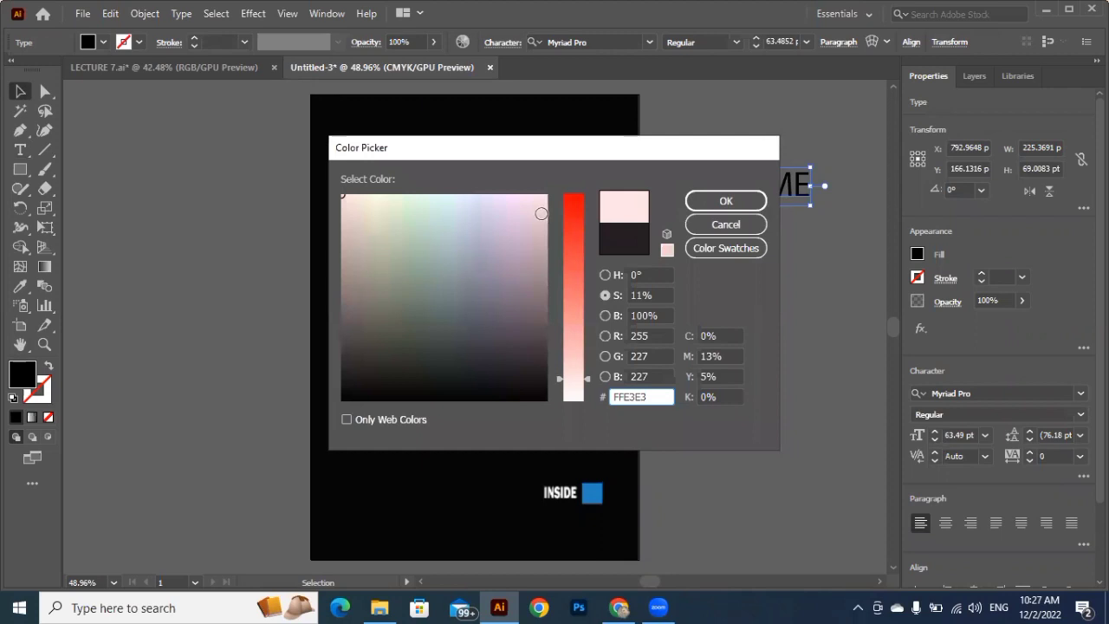
left_click(717, 203)
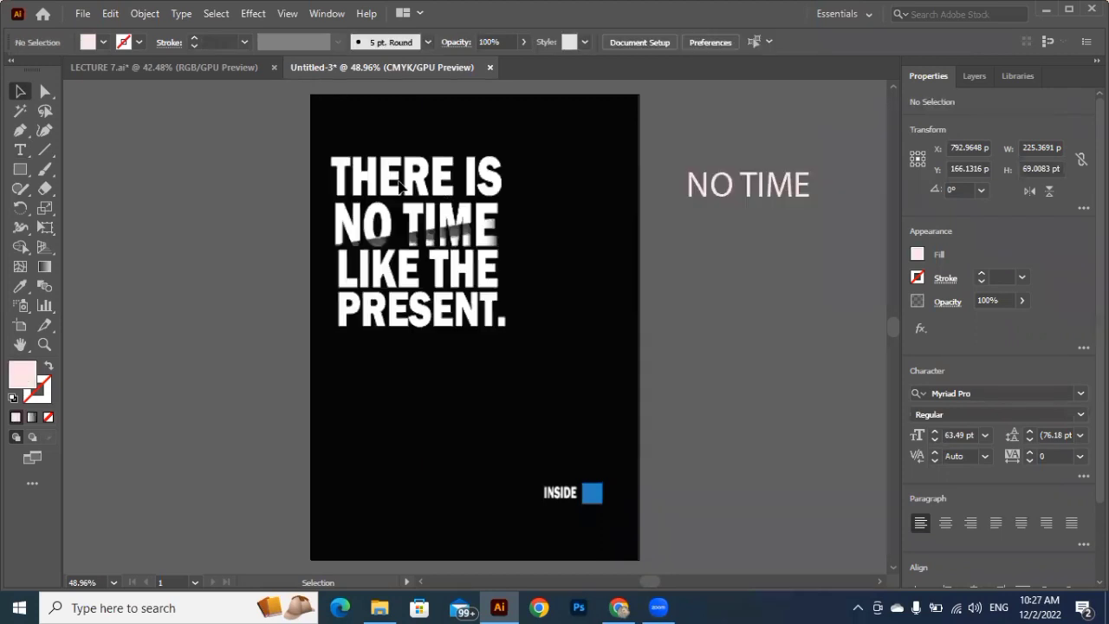
Place the NO TIME text over the poster's first heading line, make it Bold and scale it to about 84.07 pt to match the line's width.
left_click_drag(688, 184, 478, 187)
left_click_drag(364, 185, 363, 184)
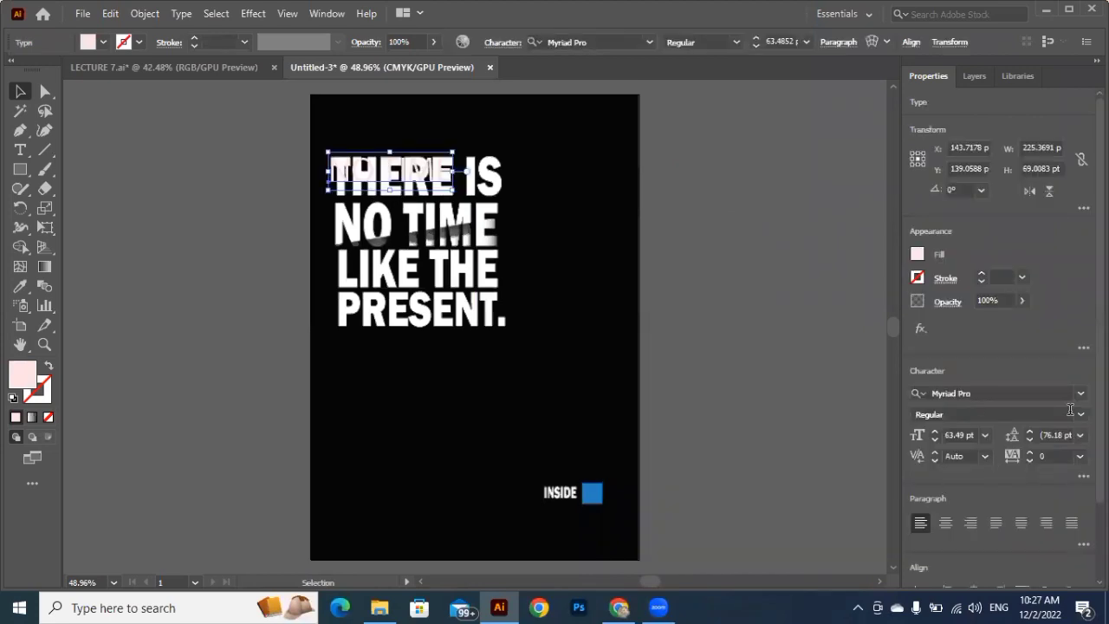
left_click(953, 414)
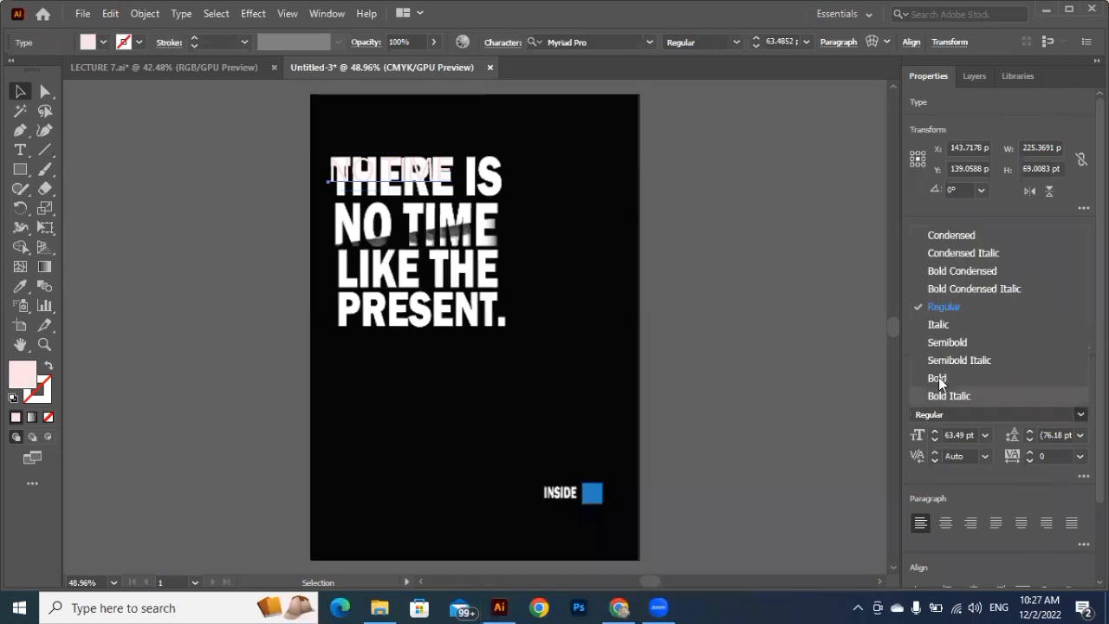
left_click(938, 382)
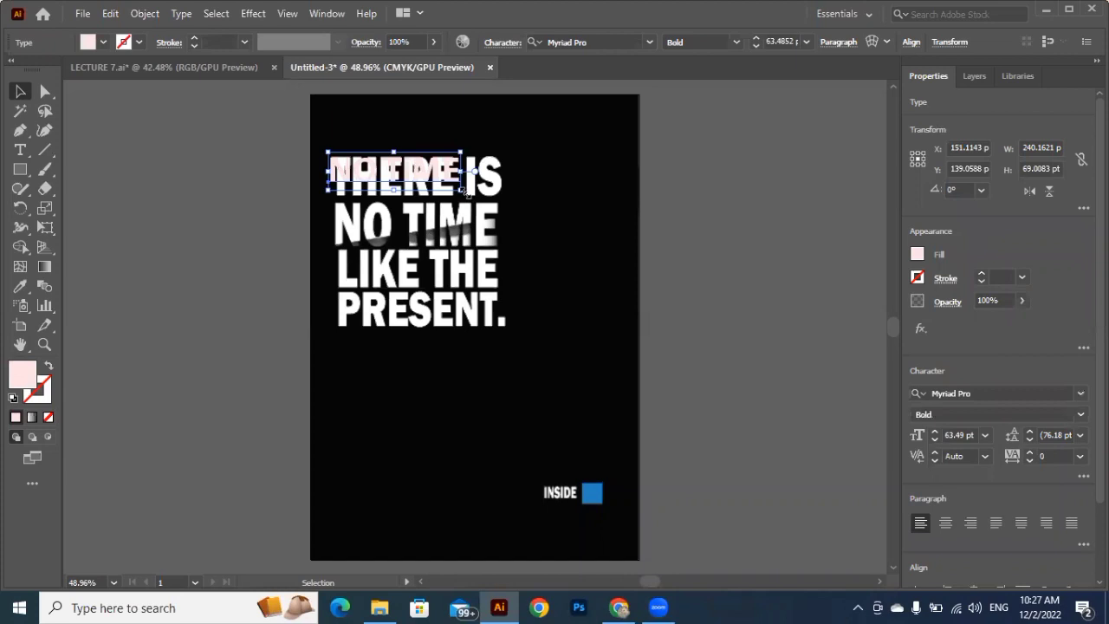
left_click_drag(464, 191, 559, 249)
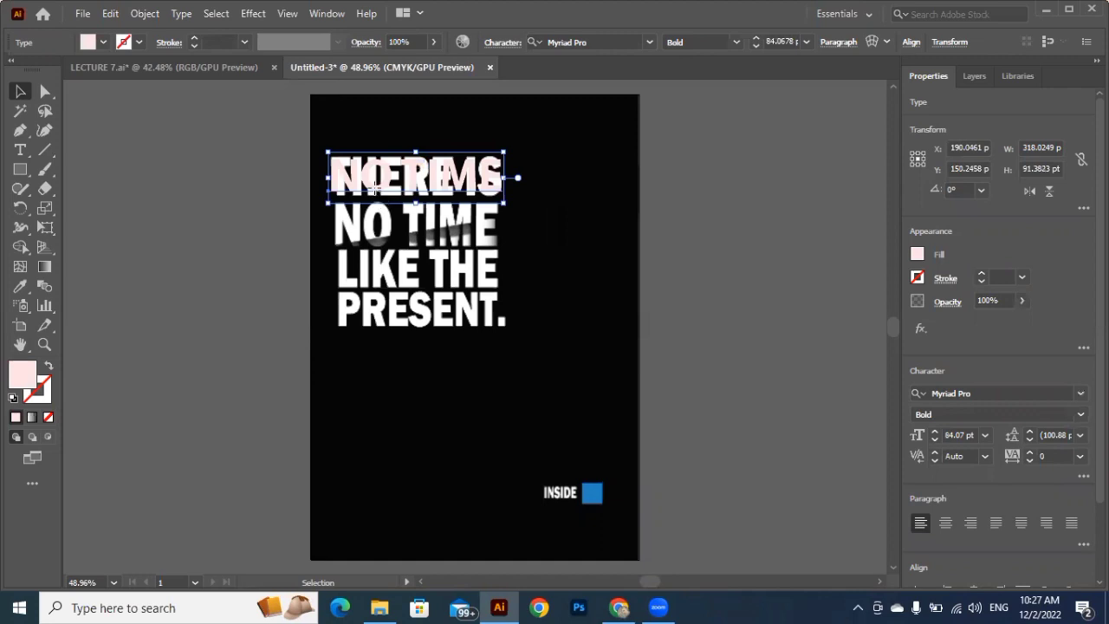
Move the NO TIME text back beside the artboard and duplicate it directly below the original.
mouse_move(719, 215)
left_mouse_down()
mouse_move(716, 279)
mouse_move(722, 203)
left_mouse_up()
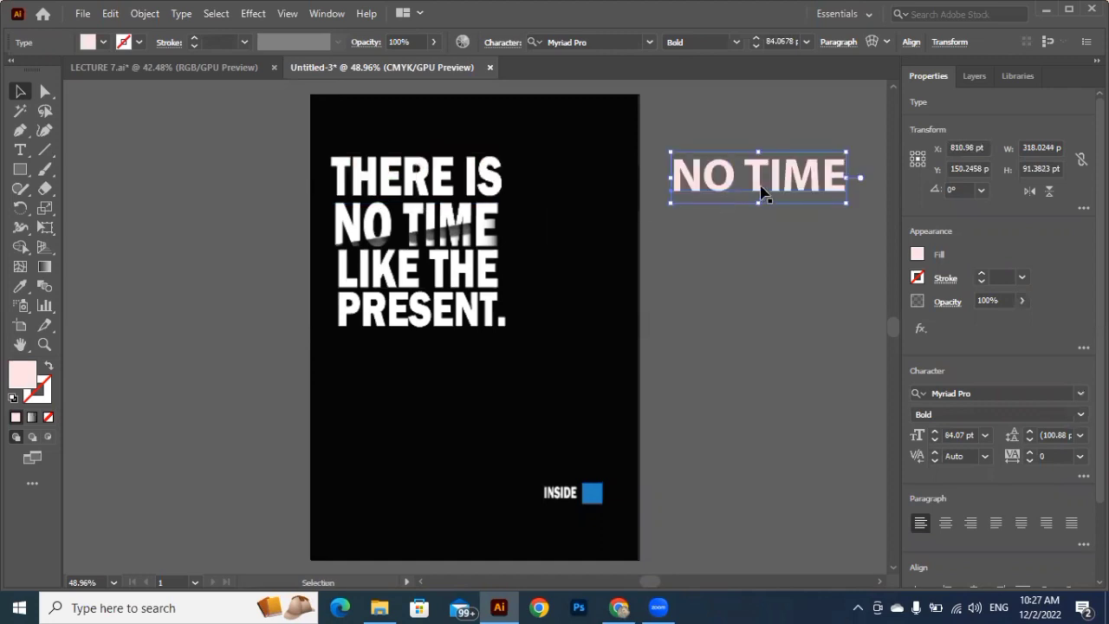
left_click(762, 191)
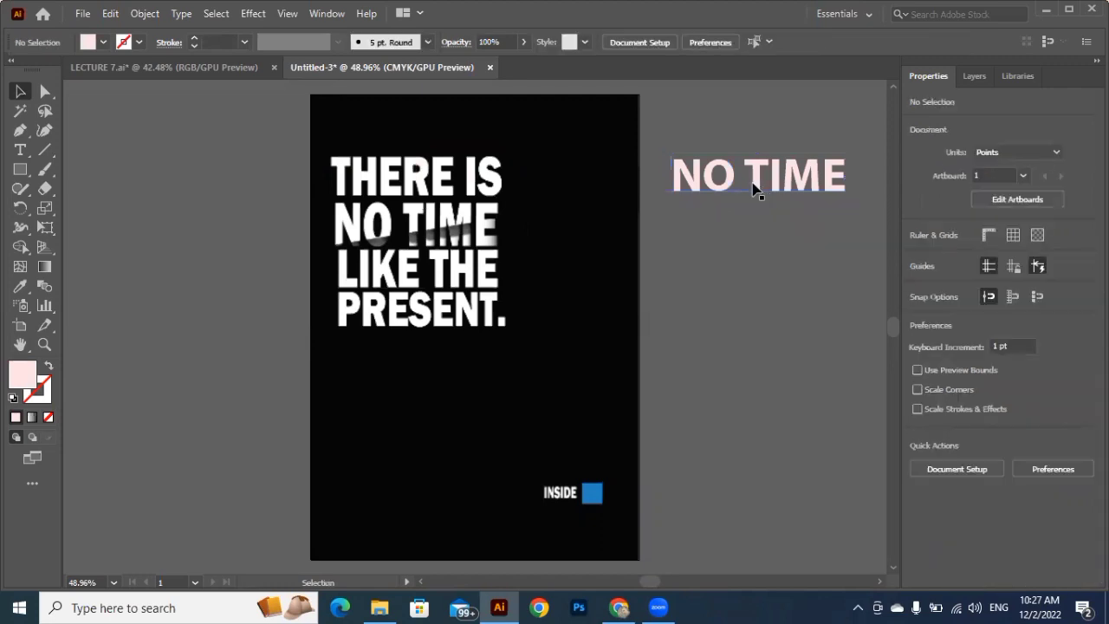
left_click_drag(753, 188, 737, 260)
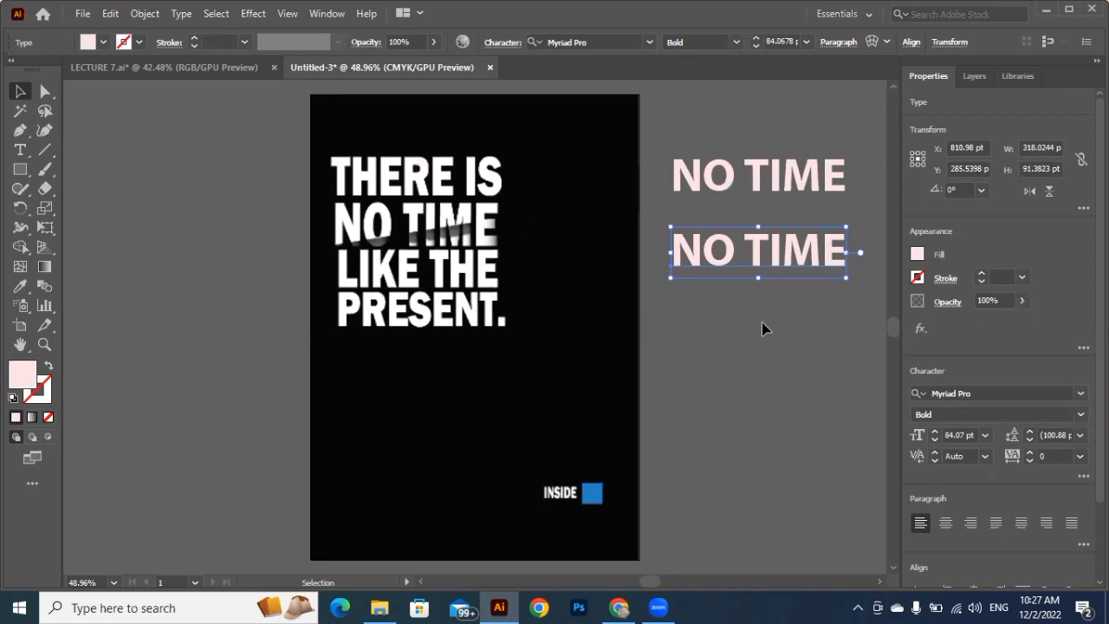
Expand the lower NO TIME copy into outlines with Object and Fill included.
key("ctrl+plus")
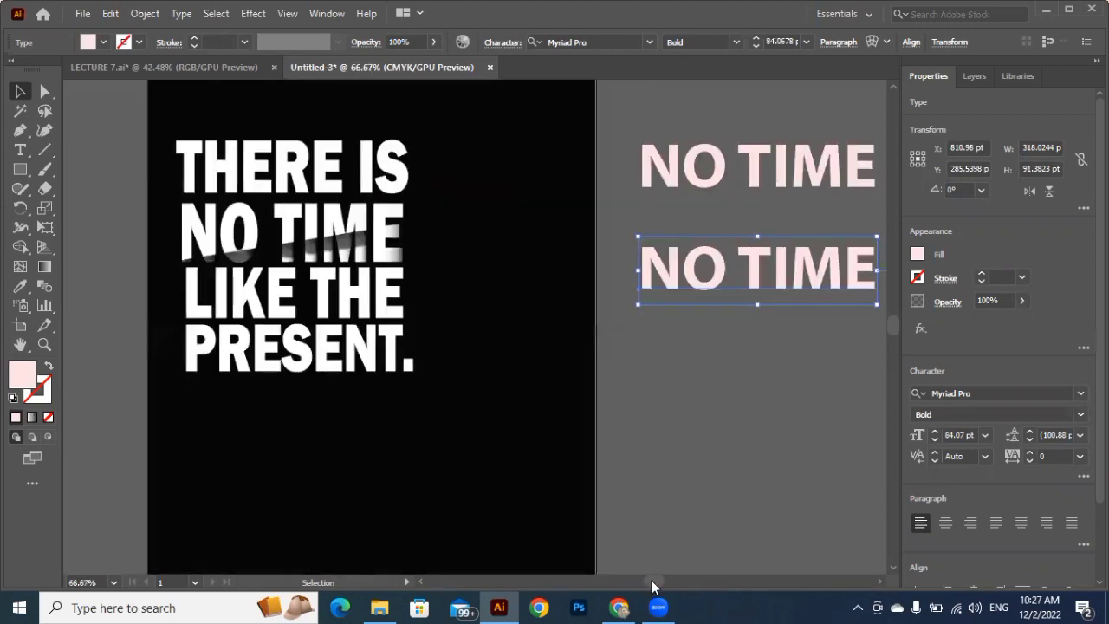
left_click_drag(655, 581, 657, 581)
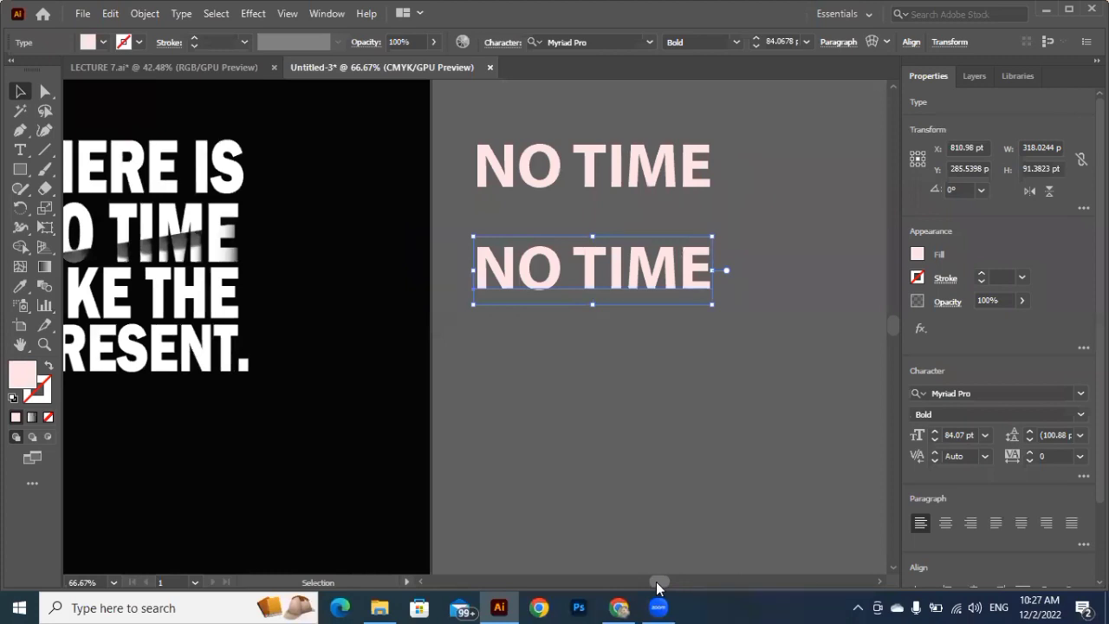
left_click_drag(657, 587, 656, 586)
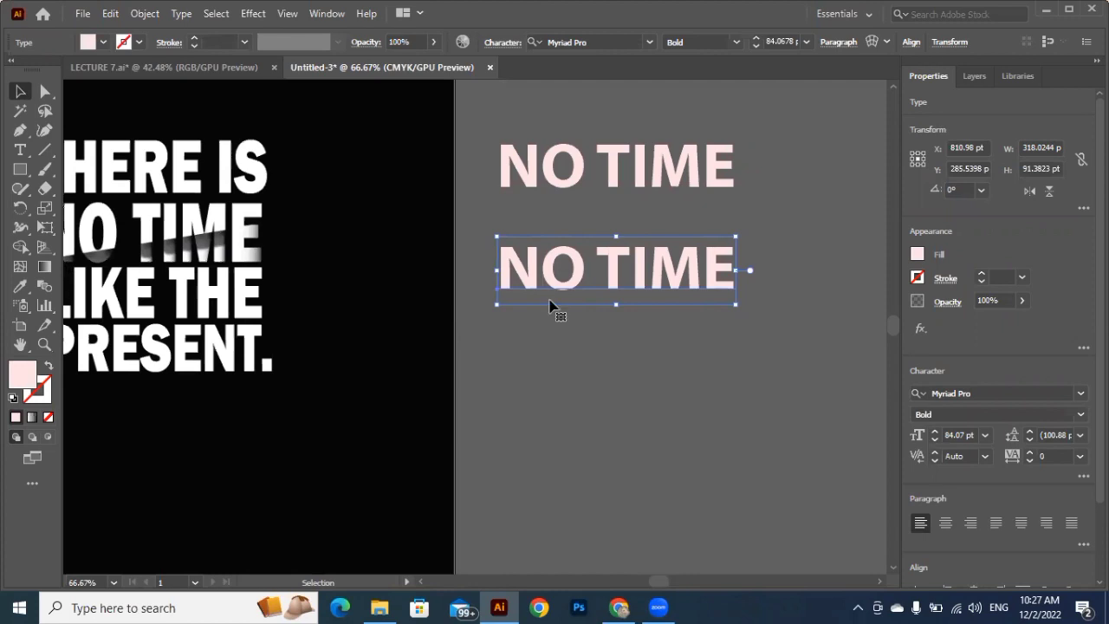
left_click(145, 14)
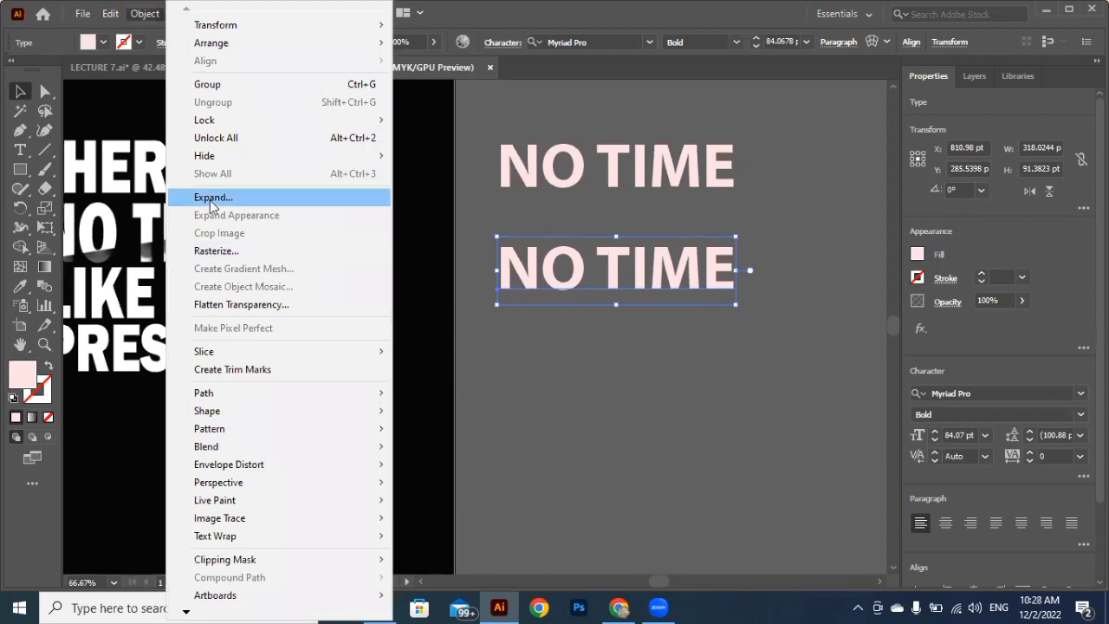
key("Return")
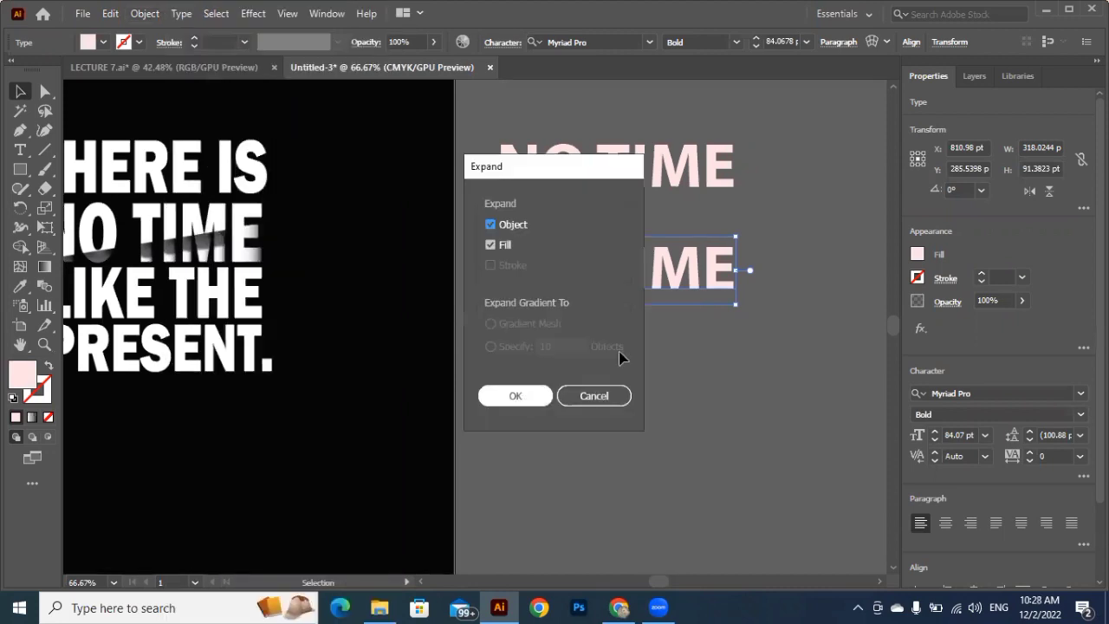
key("Return")
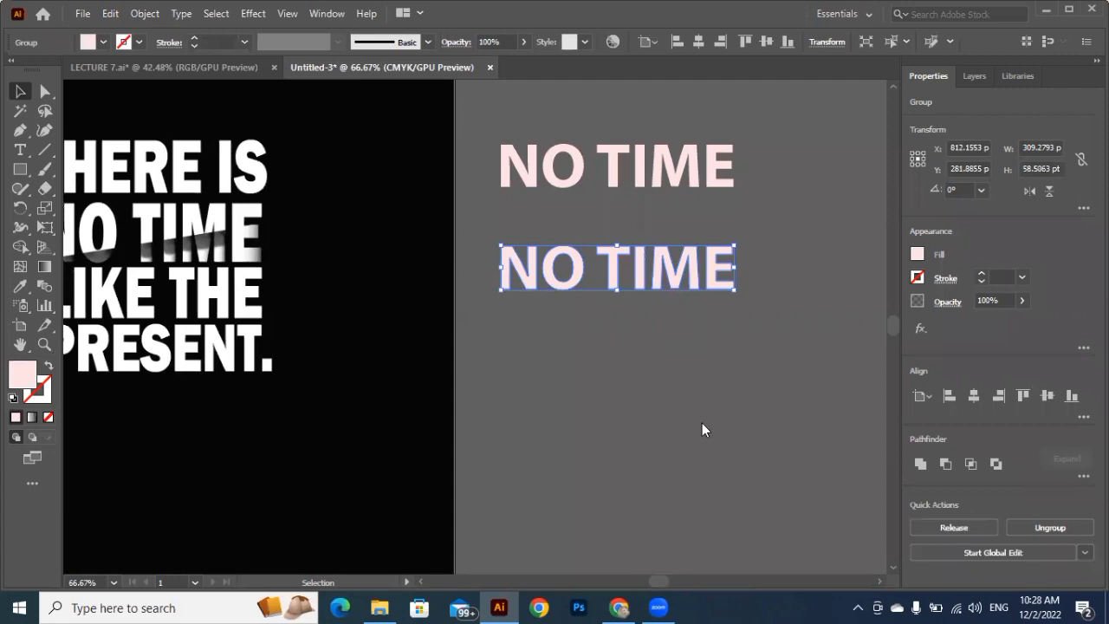
Try ungrouping the expanded NO TIME letters and moving the E away from the word, and undo both changes.
right_click(716, 287)
left_click(736, 415)
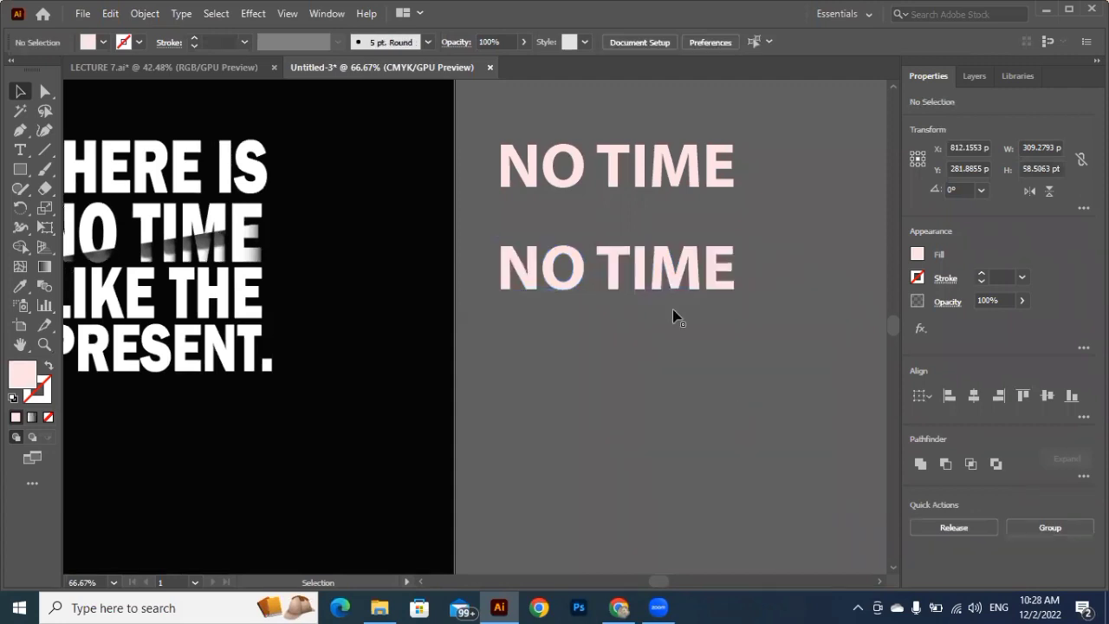
left_click_drag(710, 273, 737, 398)
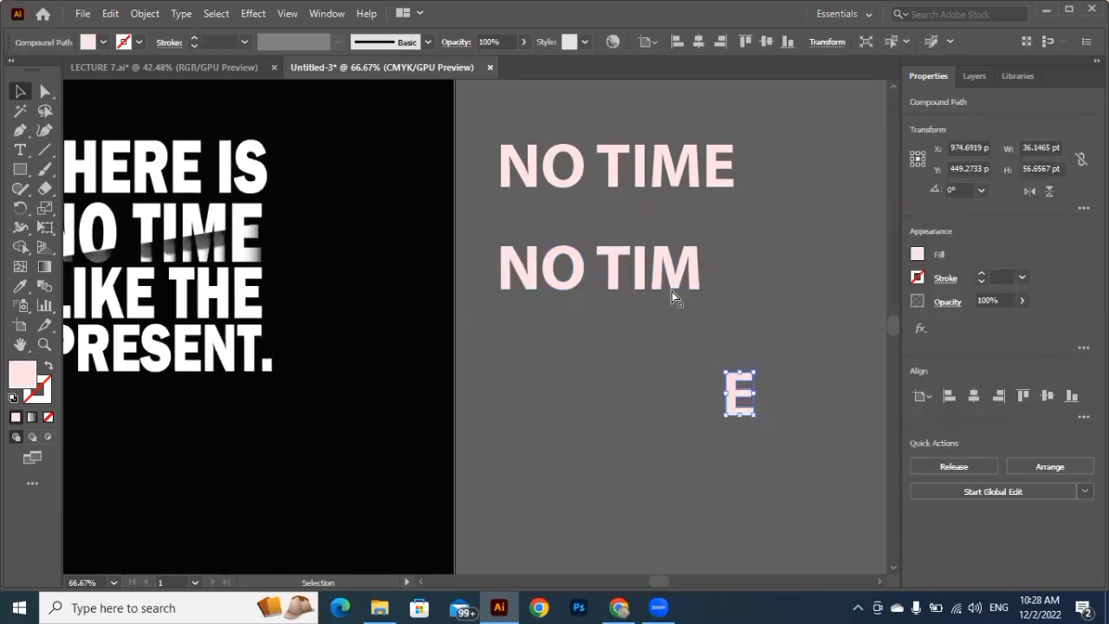
key("ctrl+z")
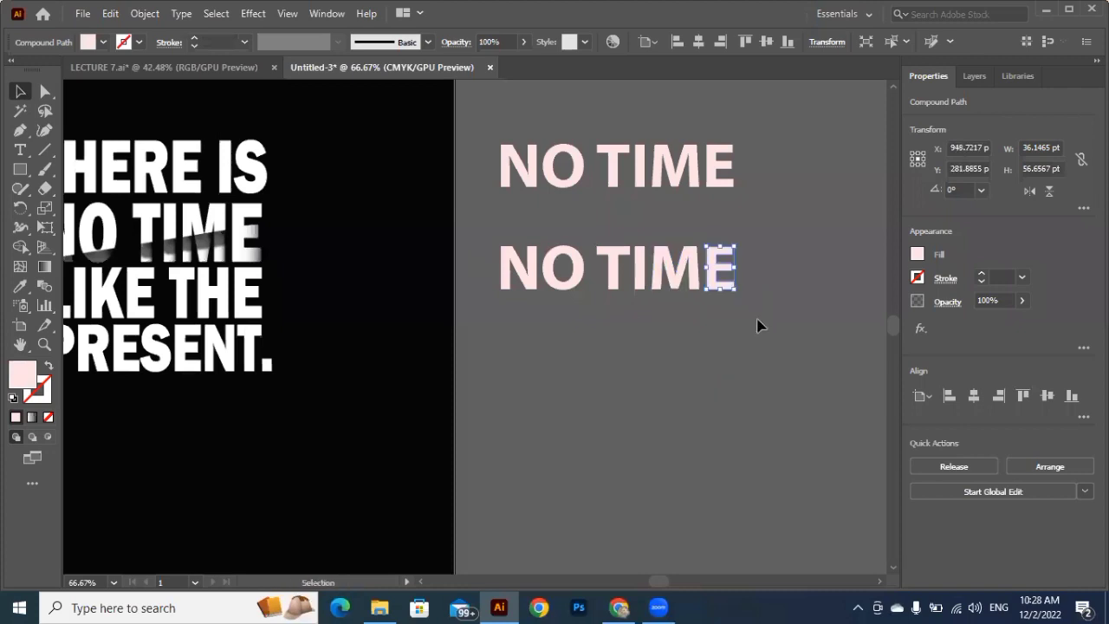
key("ctrl+z")
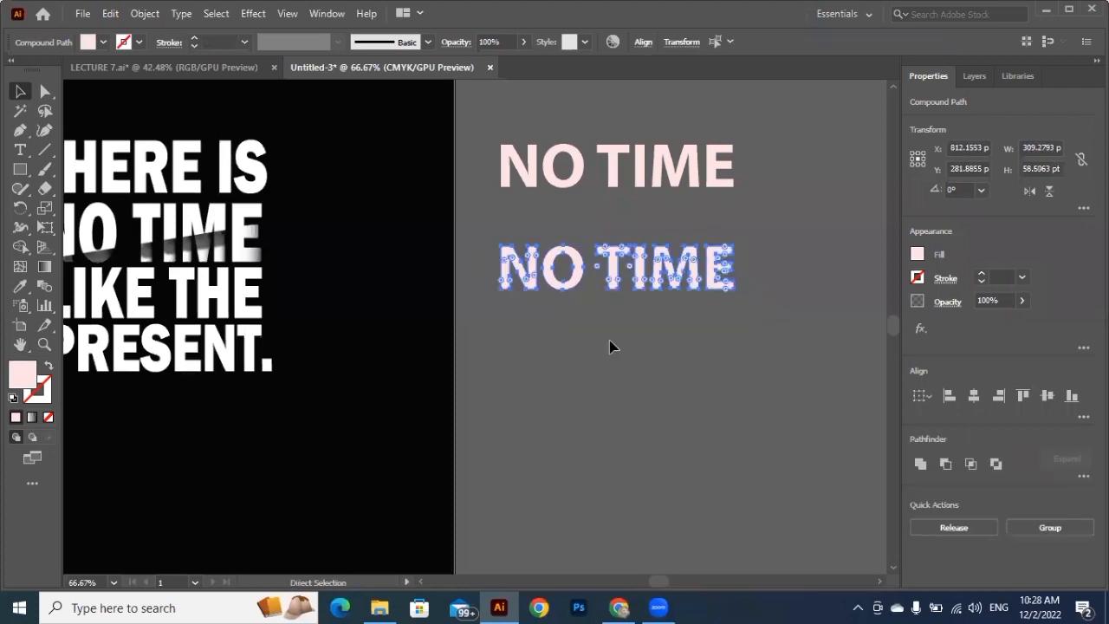
key("v")
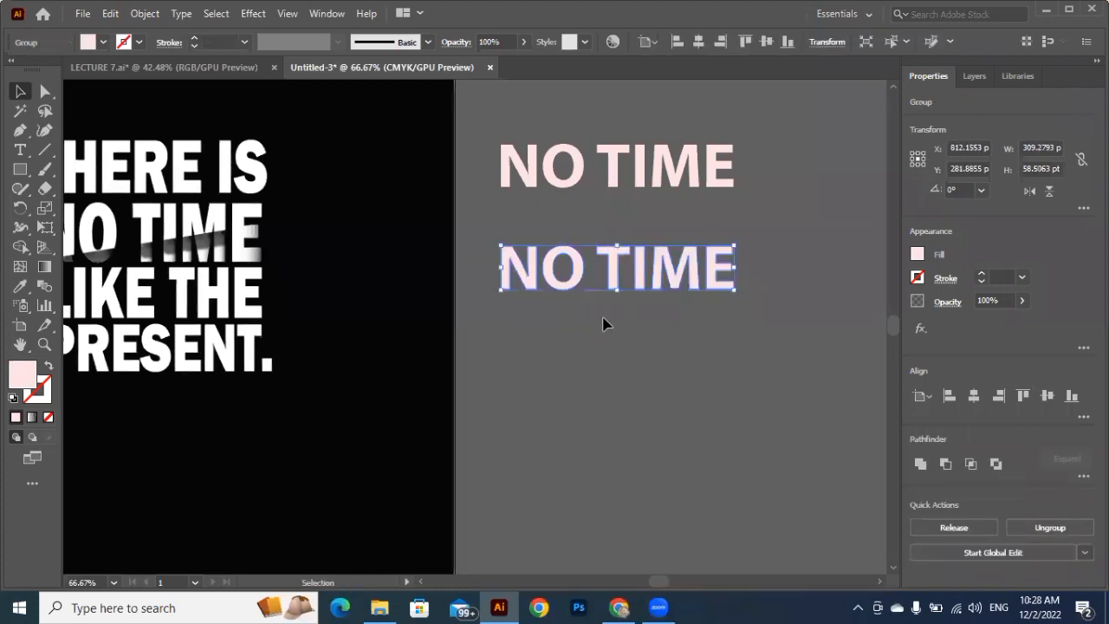
left_click(581, 327)
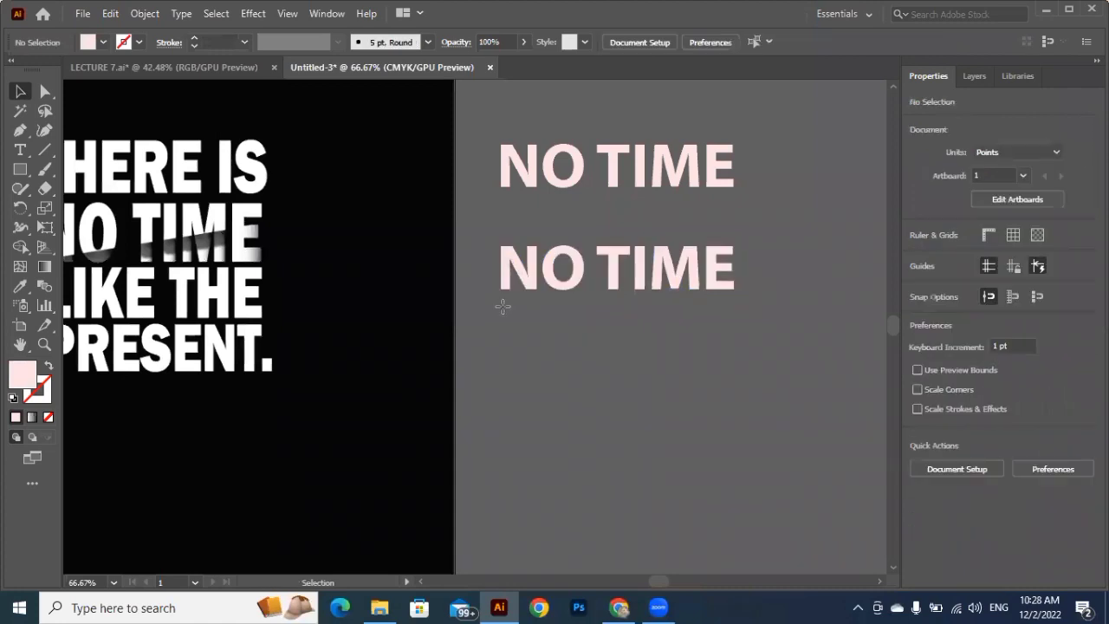
Draw a thin rectangle of about 309 x 17 pt just below the expanded NO TIME, spanning the word's width.
key("m")
left_click_drag(503, 307, 734, 325)
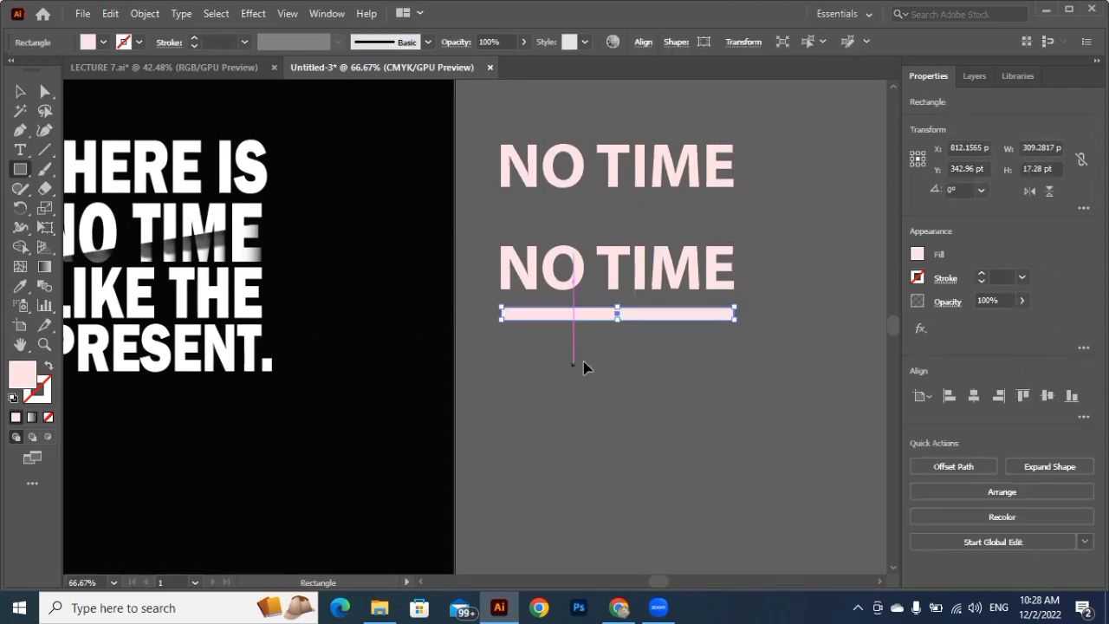
key("v")
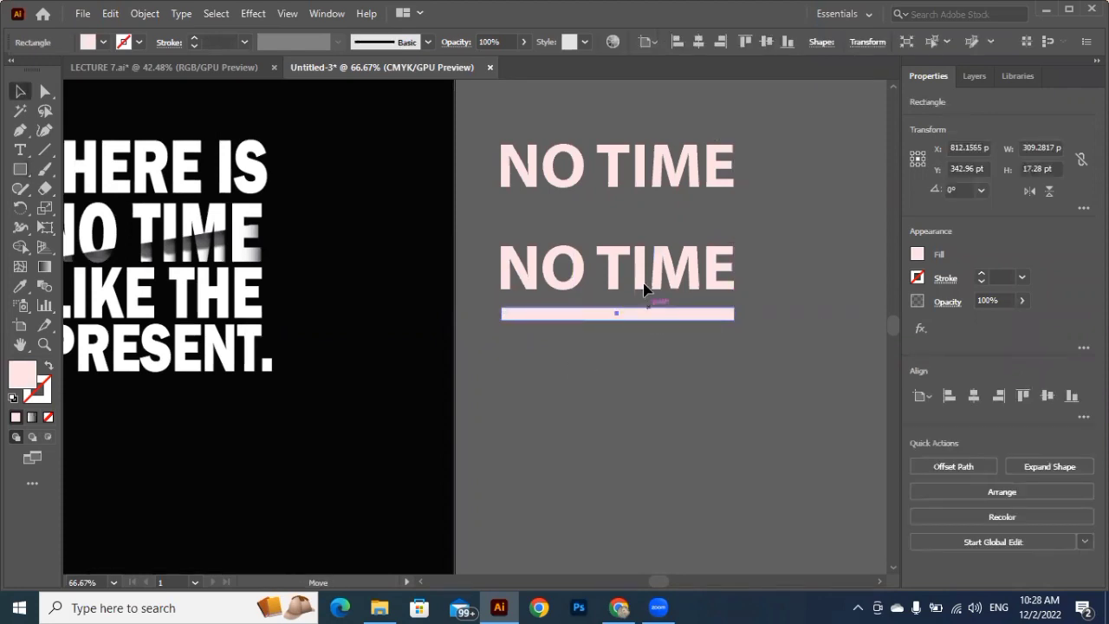
Raise and heighten the rectangle over the lower part of the letters, tilt it about 3.7°, and extend it beyond both ends of the word.
left_click_drag(653, 305, 722, 297)
left_click_drag(741, 279, 632, 350)
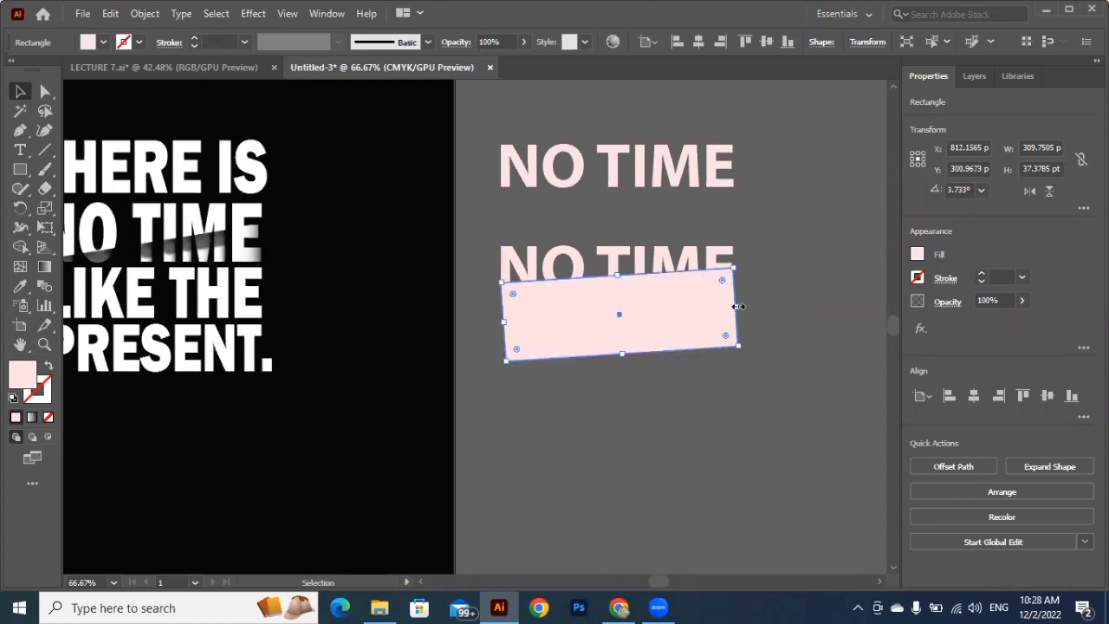
left_click_drag(738, 306, 765, 305)
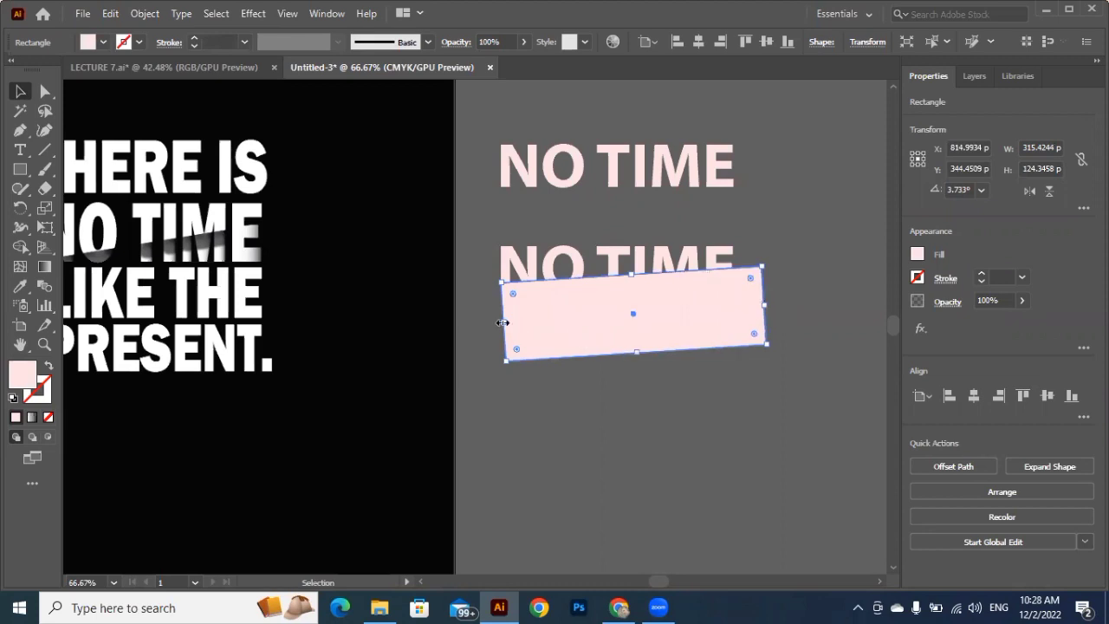
left_click_drag(503, 322, 481, 322)
left_click(657, 392)
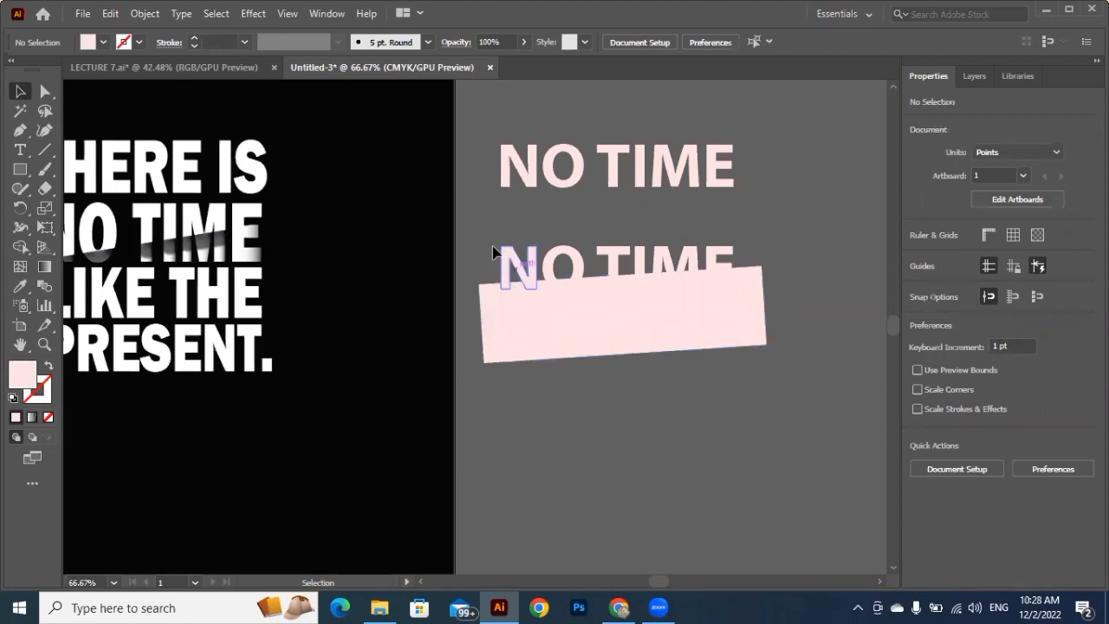
Select the expanded NO TIME together with the tilted rectangle and split them with Pathfinder Divide.
left_click_drag(492, 246, 784, 396)
left_click_drag(558, 262, 664, 339)
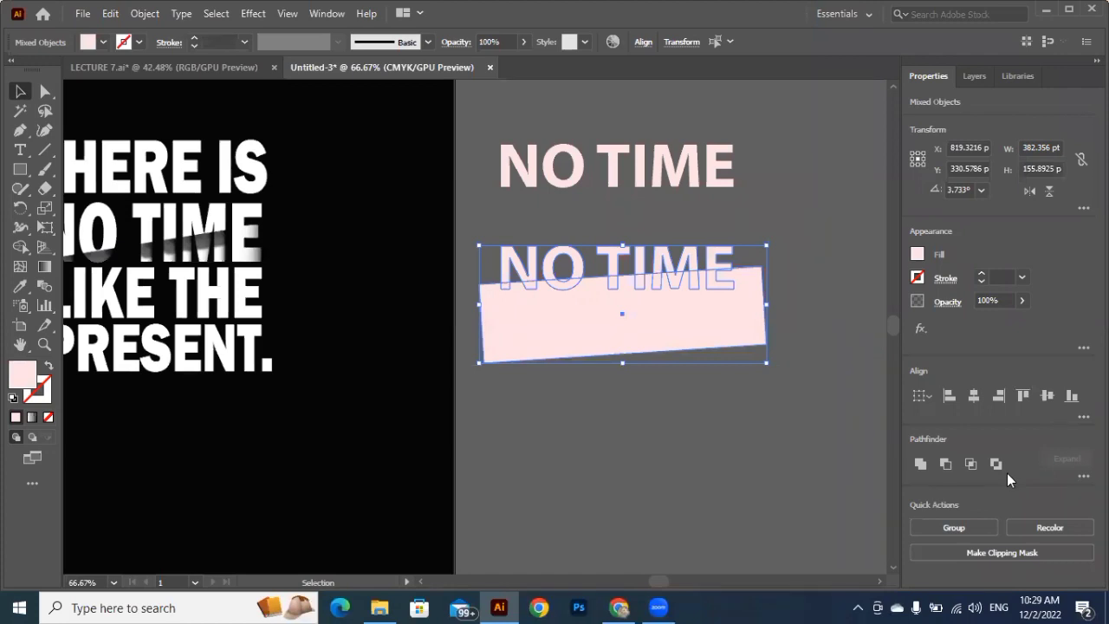
left_click(1083, 476)
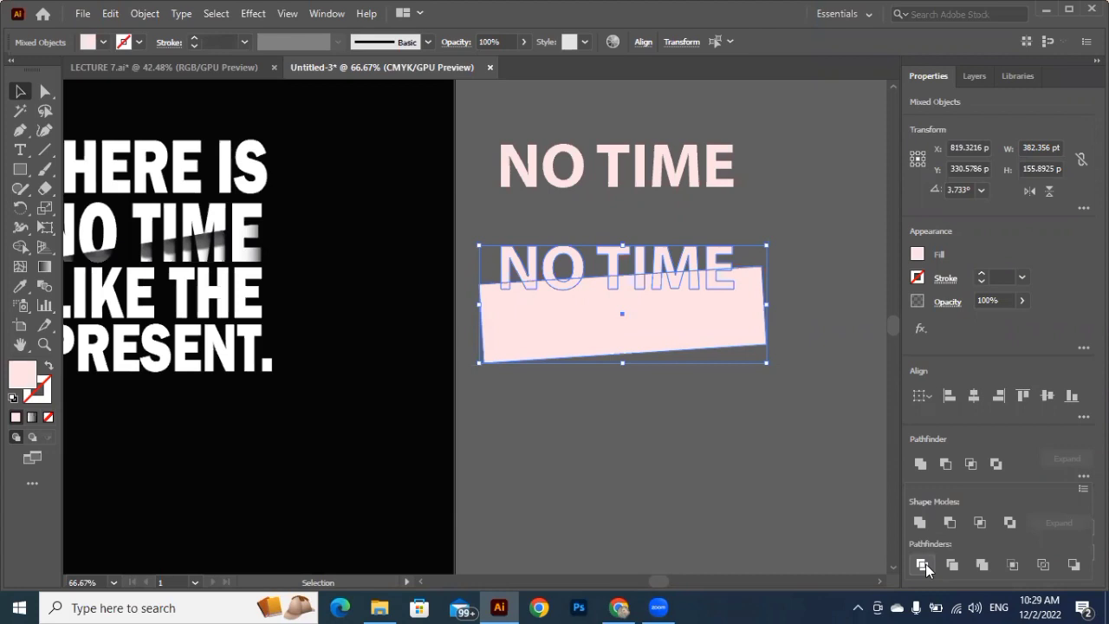
left_click(923, 564)
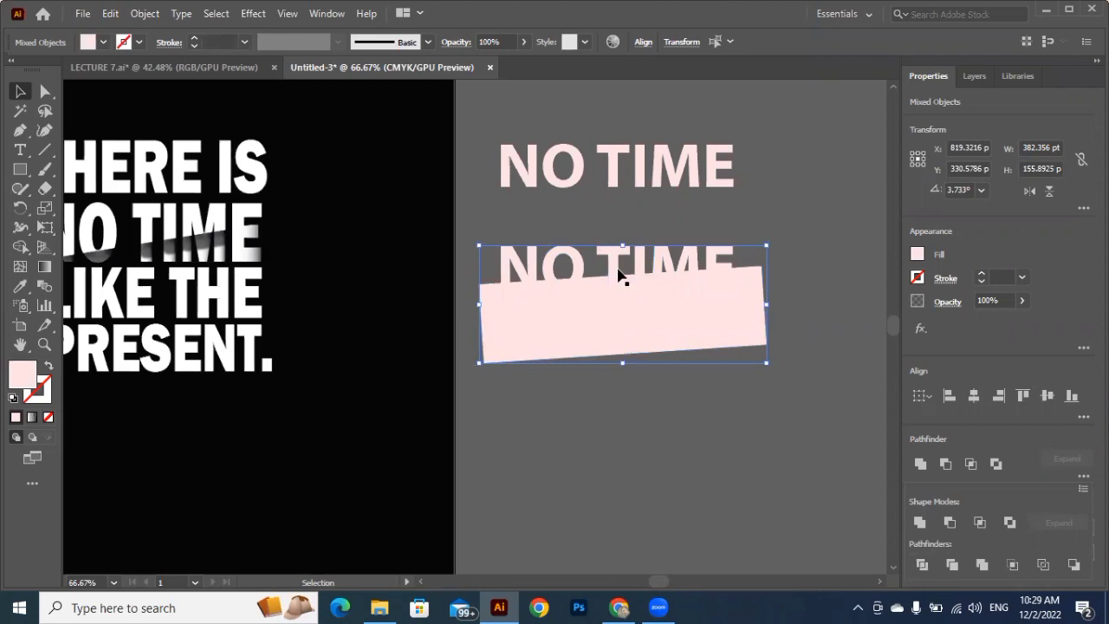
Try moving the divided group as a whole and undo the move.
left_click(486, 249)
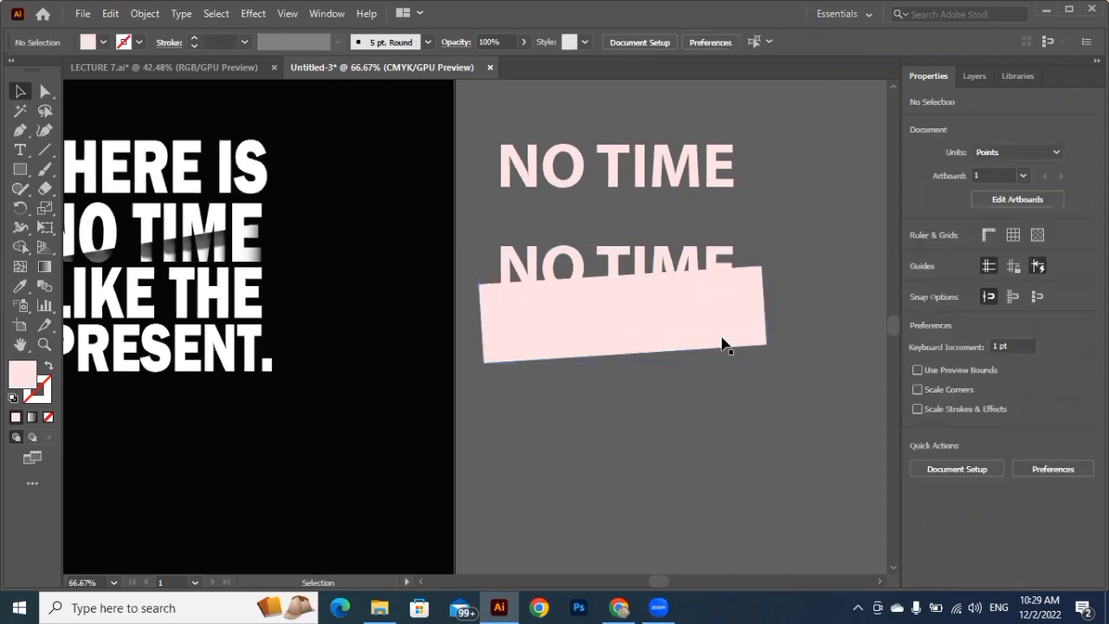
key("ctrl+z")
left_click_drag(660, 288, 667, 338)
key("ctrl+z")
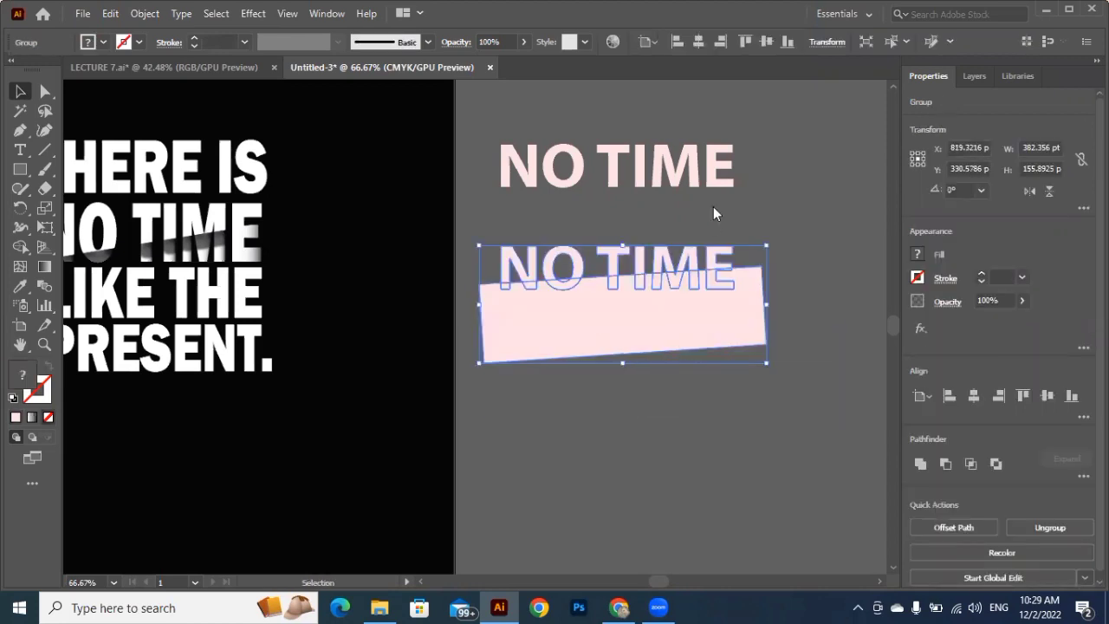
Ungroup the divided NO TIME artwork and delete the large leftover rectangle piece outside the letters.
right_click(671, 347)
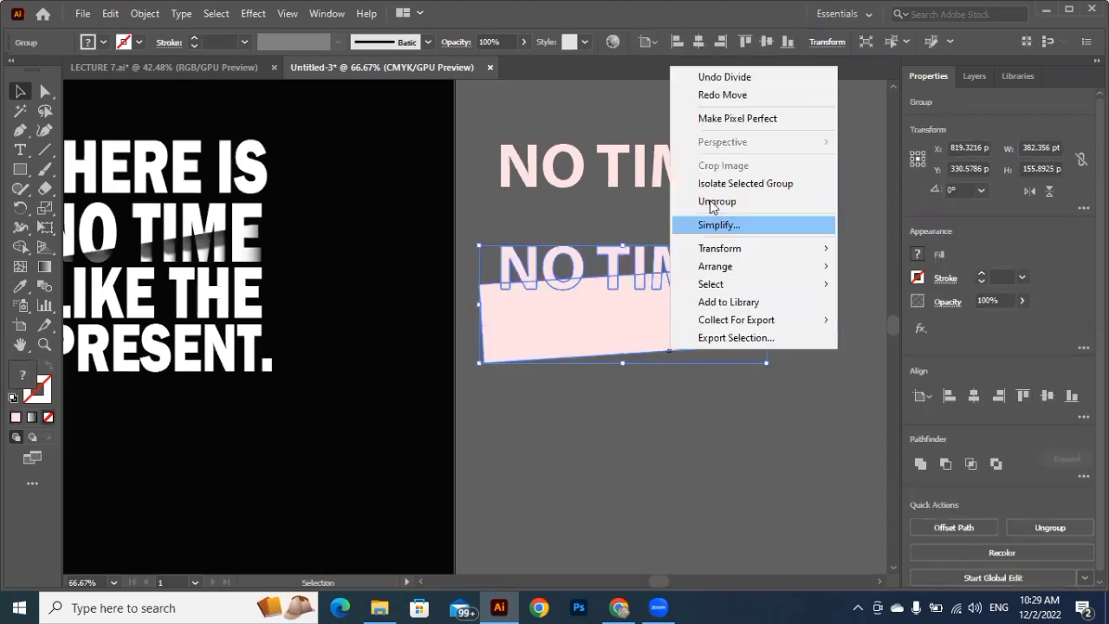
left_click(693, 356)
left_click_drag(693, 342, 696, 401)
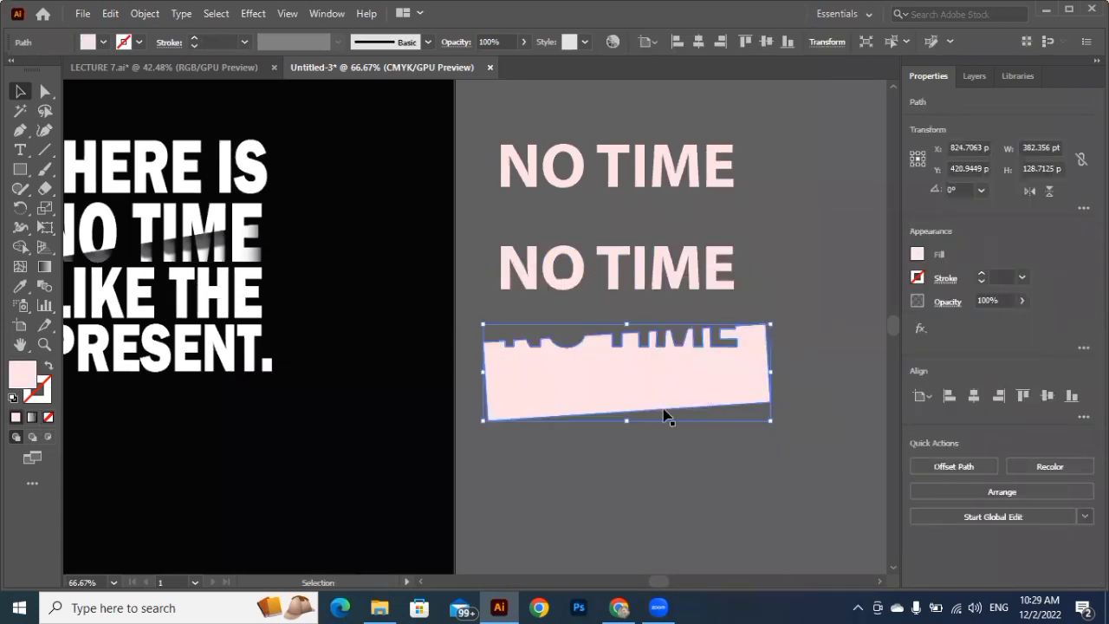
left_click(664, 416)
left_click(678, 401)
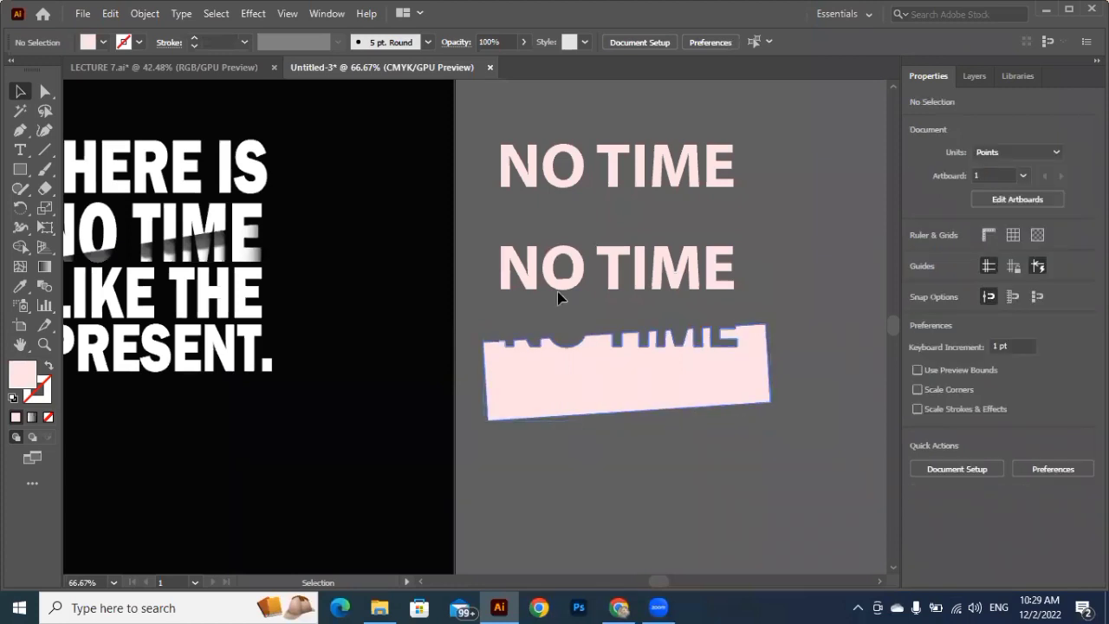
key("Delete")
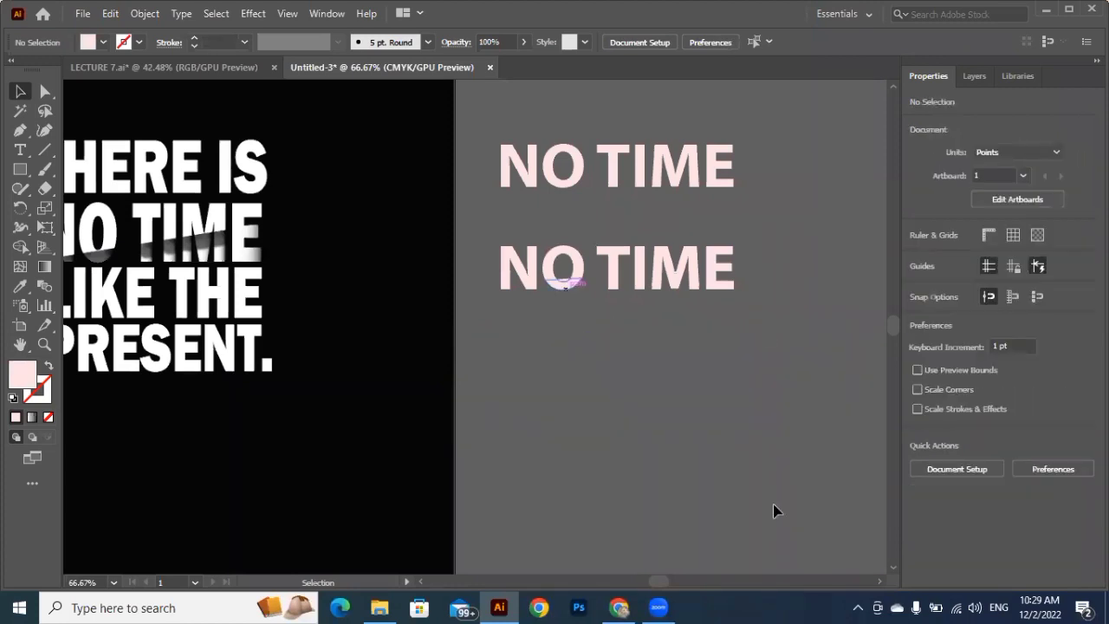
Remove the small leftover rectangle fragments from the notch of the M and the counter of the O.
key("ctrl+plus")
key("ctrl+plus")
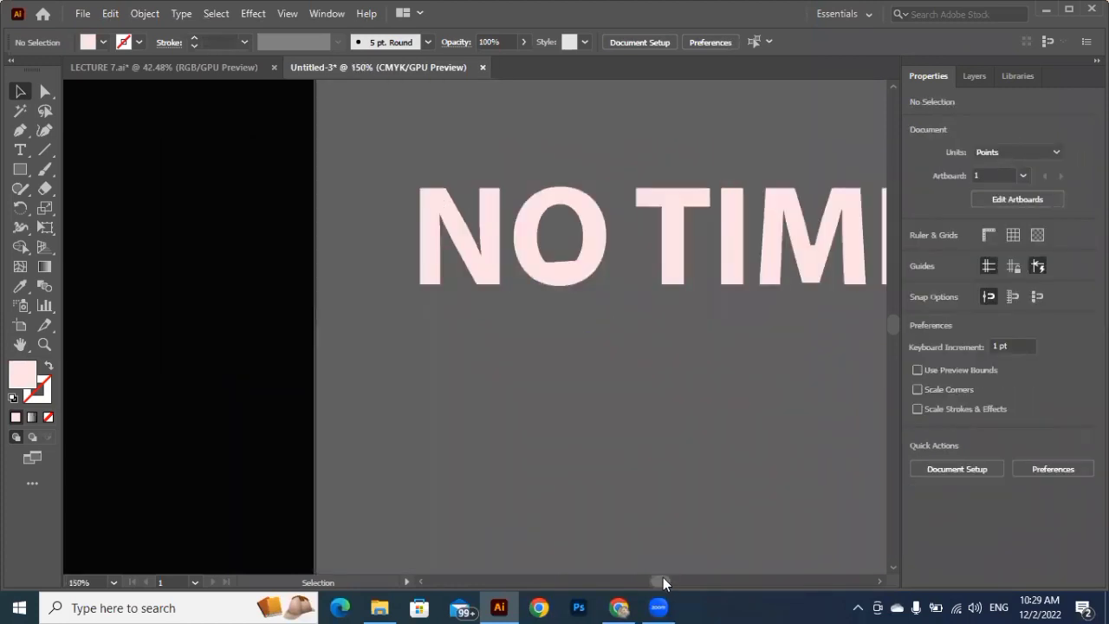
scroll(663, 577, "right", 5)
scroll(658, 576, "left", 5)
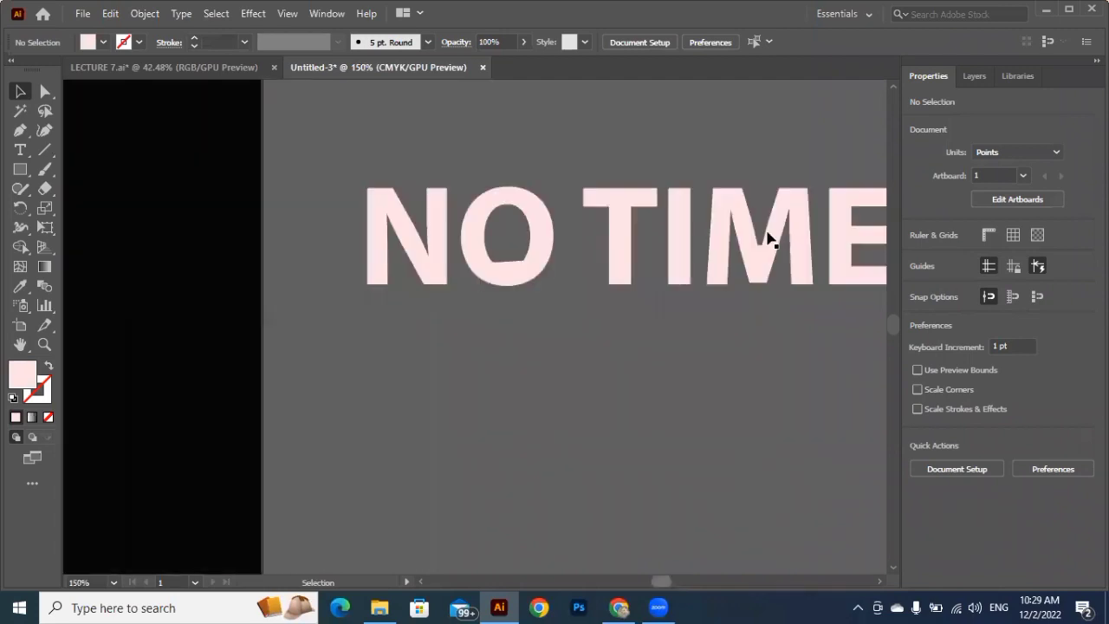
mouse_move(759, 252)
left_mouse_down()
mouse_move(763, 268)
mouse_move(745, 275)
mouse_move(757, 262)
left_mouse_up()
scroll(757, 262, "up", 3)
key("ctrl+shift+a")
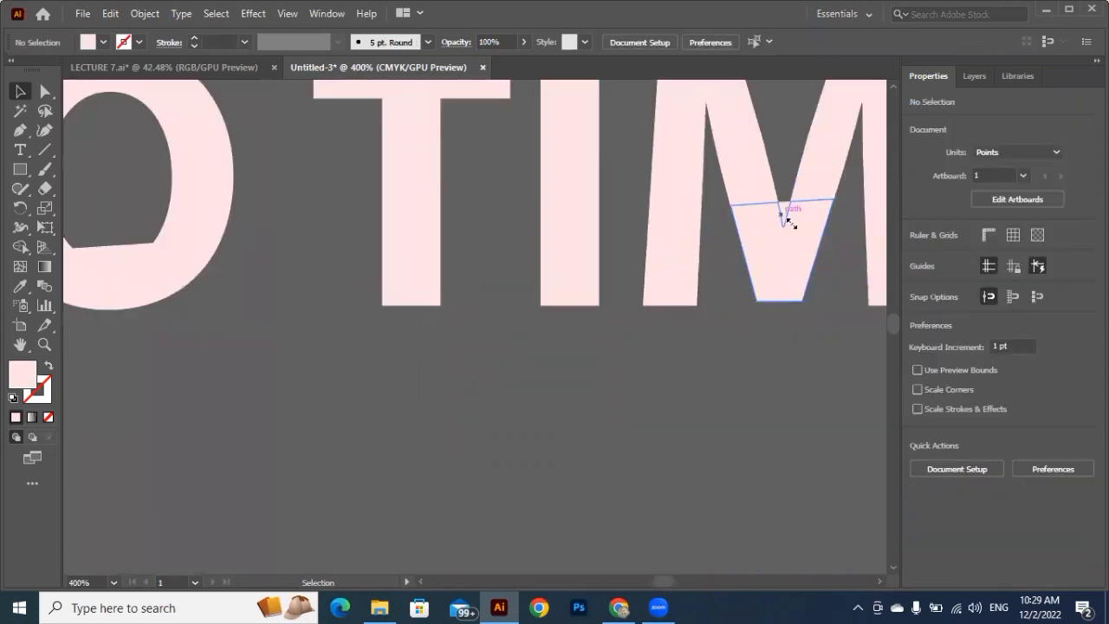
left_click(783, 213)
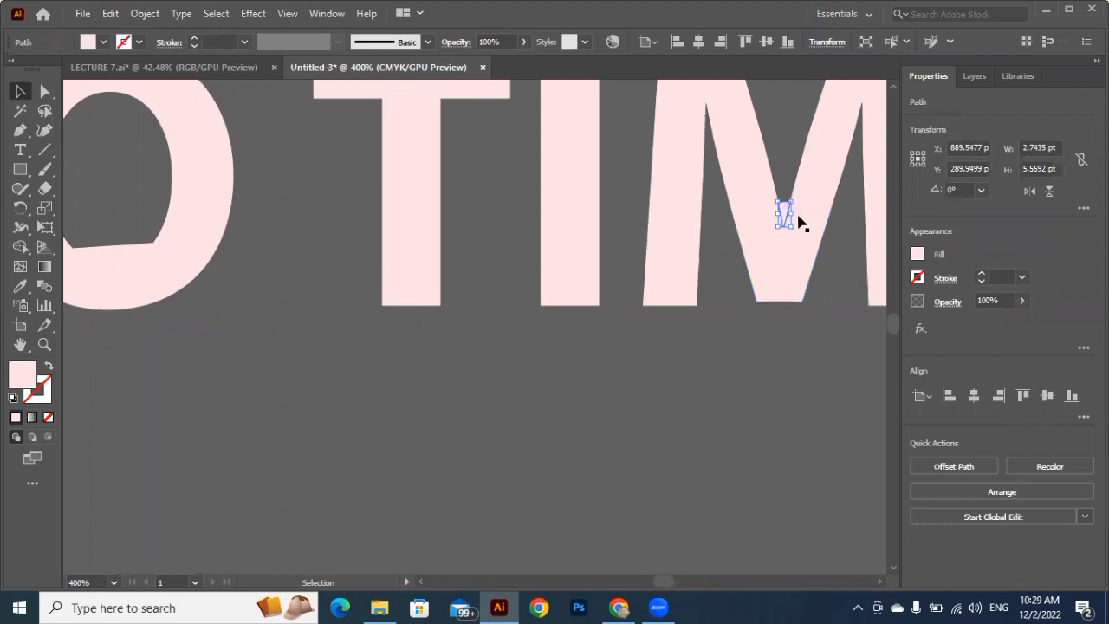
left_click_drag(792, 217, 425, 312)
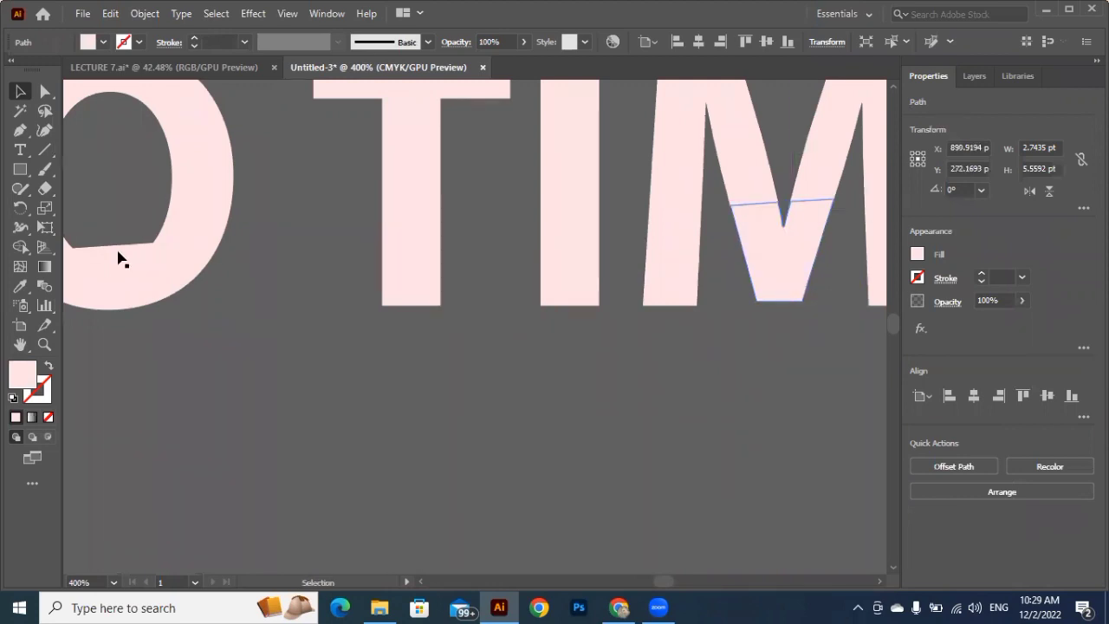
left_click(120, 257)
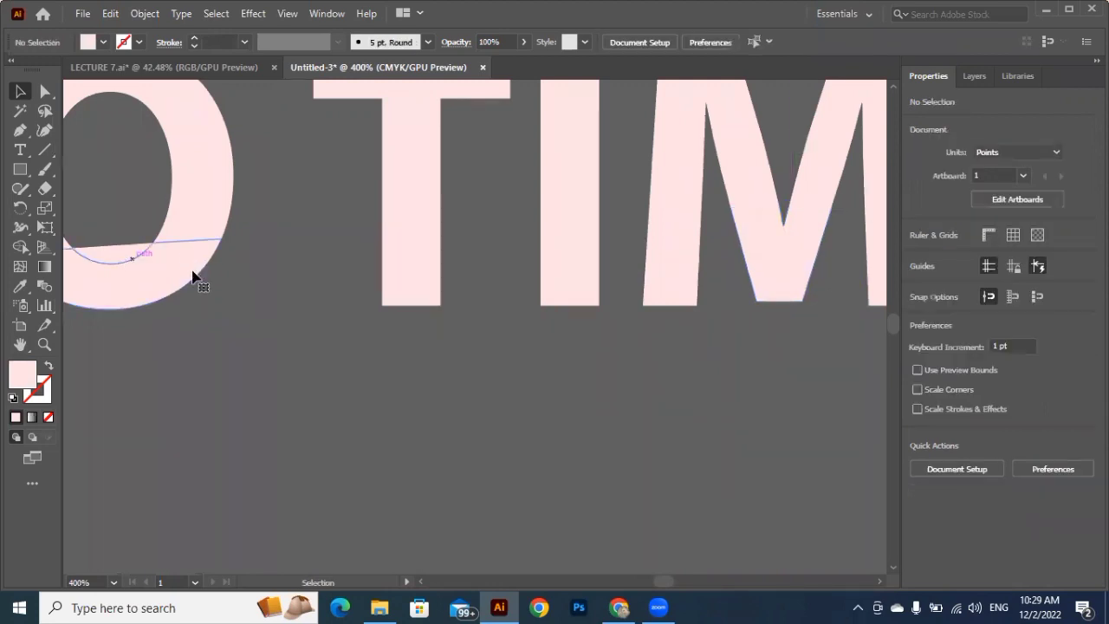
left_click(278, 355)
Try moving the lower slice of the T below the word and undo the move.
scroll(278, 354, "down", 2)
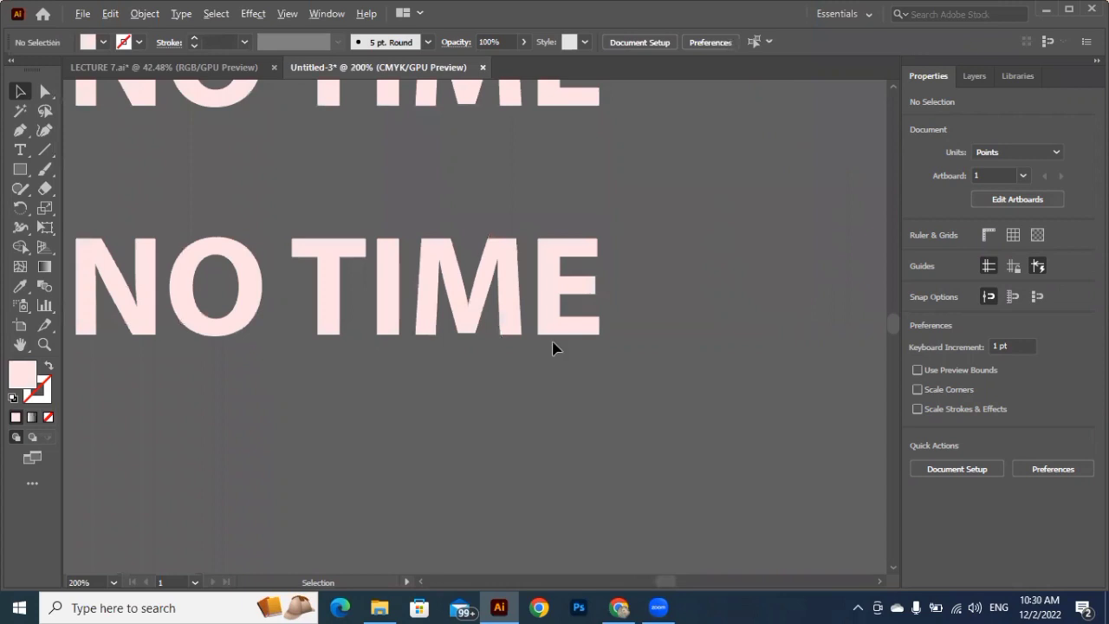
scroll(547, 340, "down", 1)
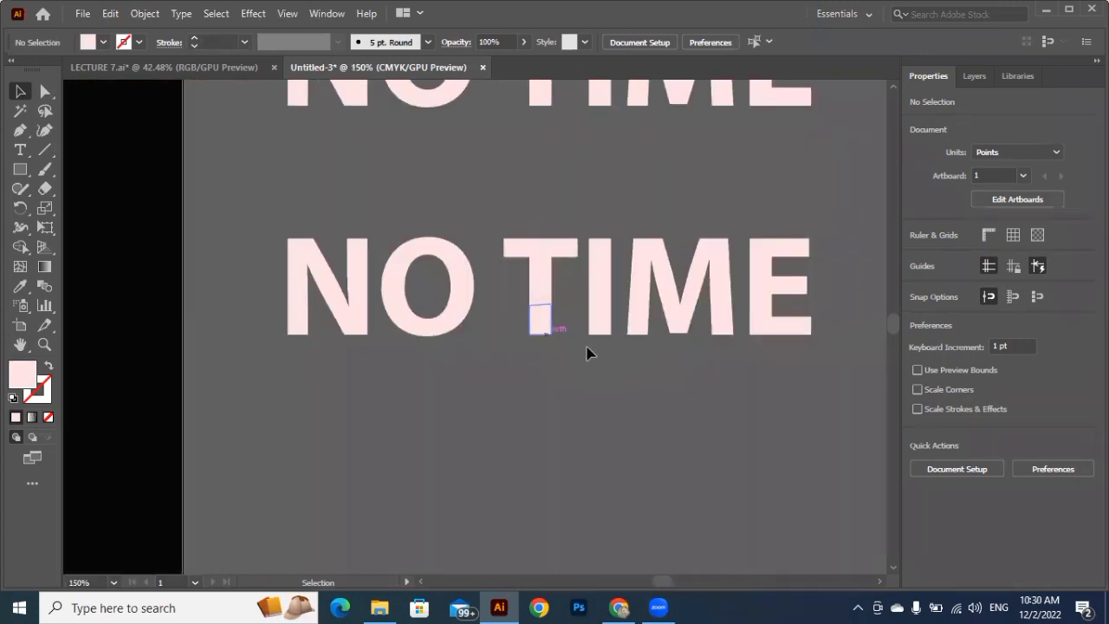
left_click_drag(544, 322, 544, 379)
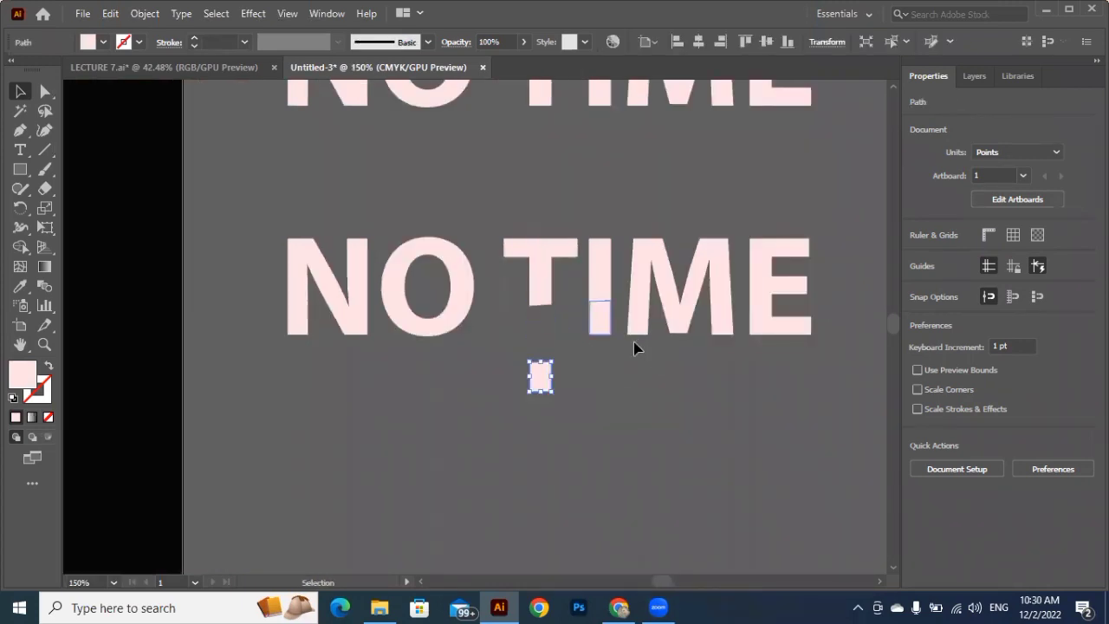
key("ctrl+z")
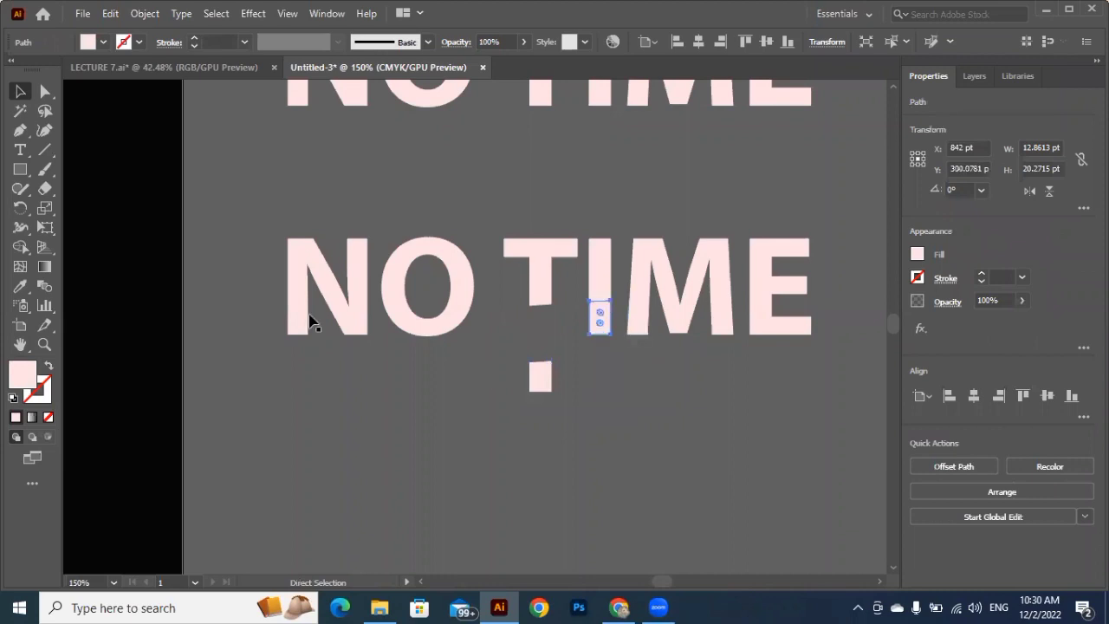
key("ctrl+z")
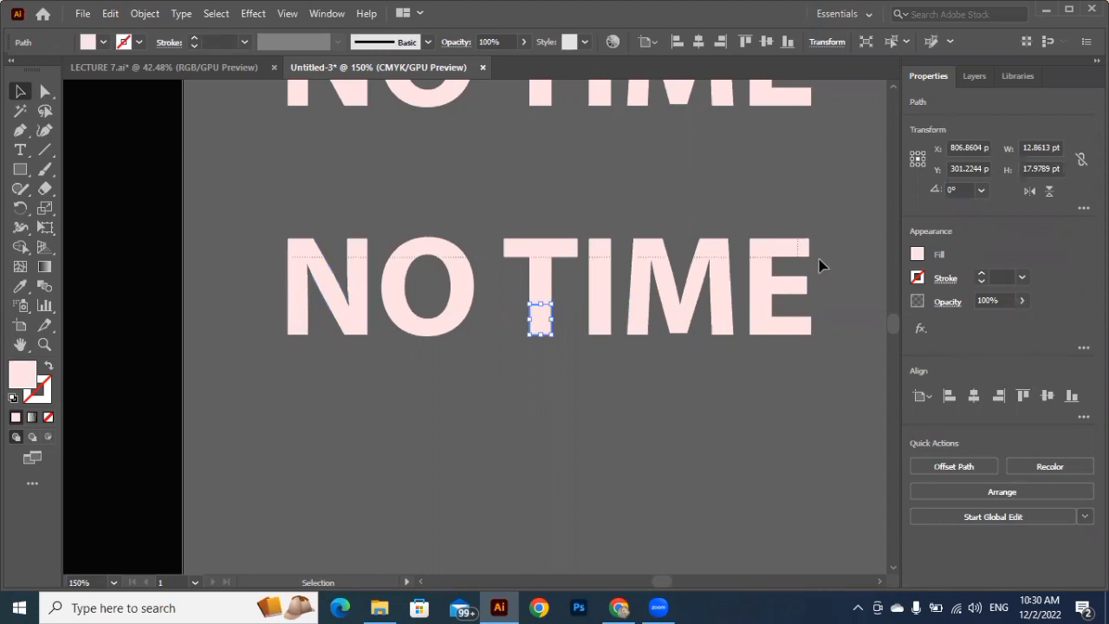
Select the upper slices of all the NO TIME letters and group them.
key("ctrl+a")
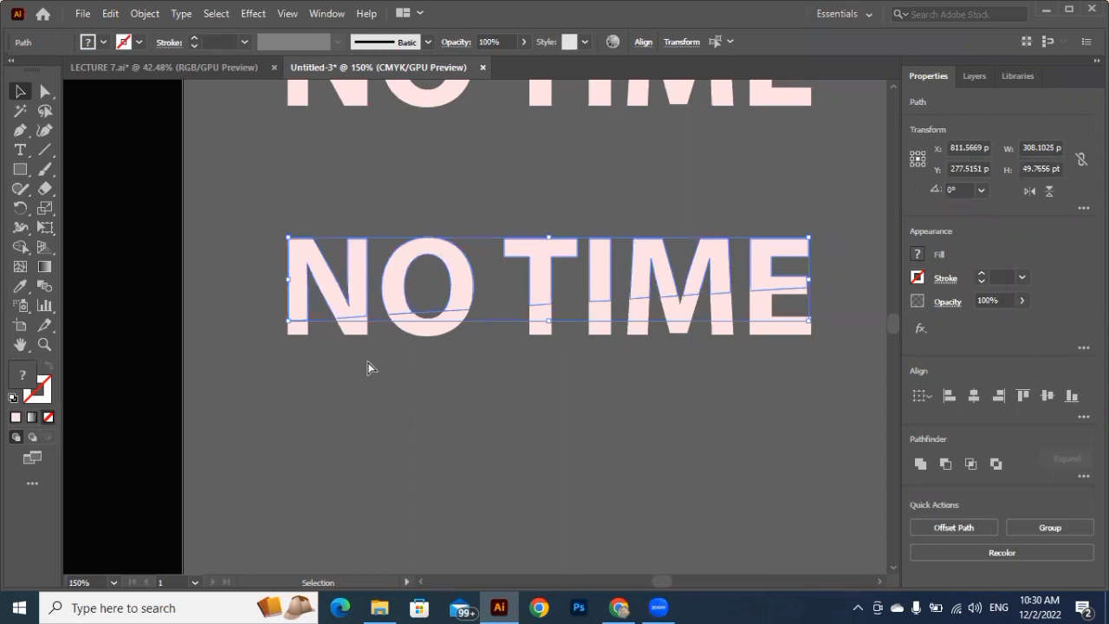
key("a")
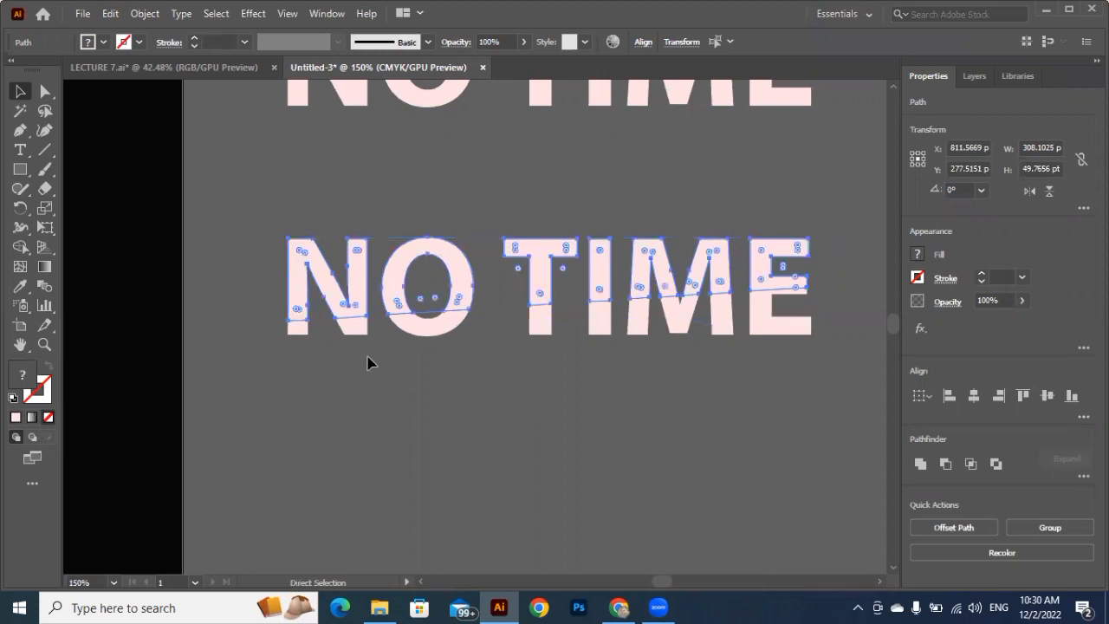
key("ctrl+g")
key("v")
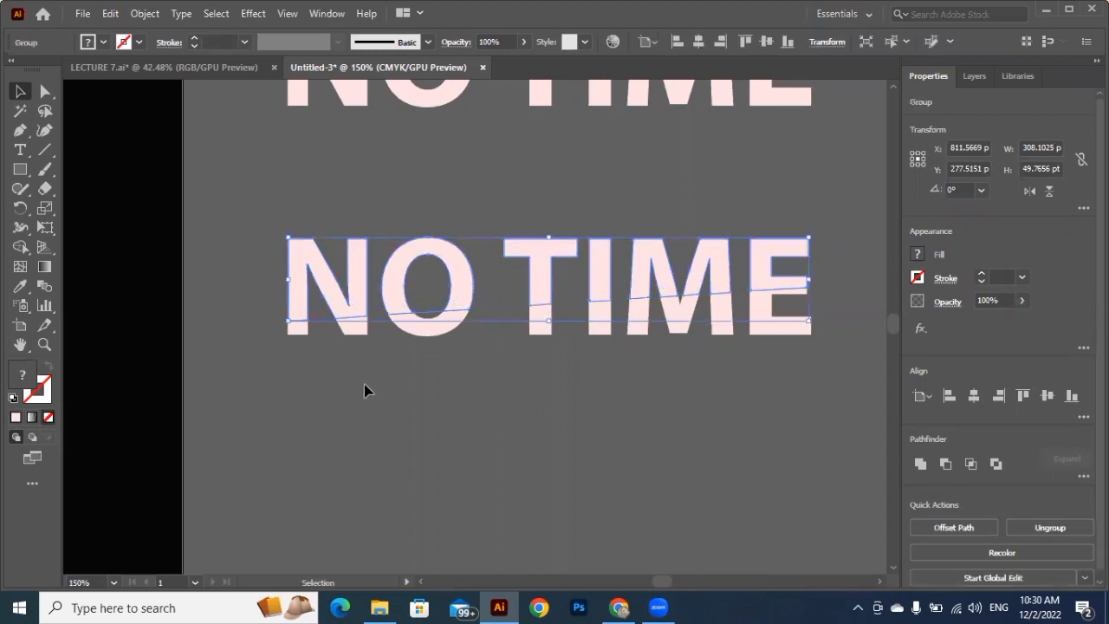
left_click(282, 332)
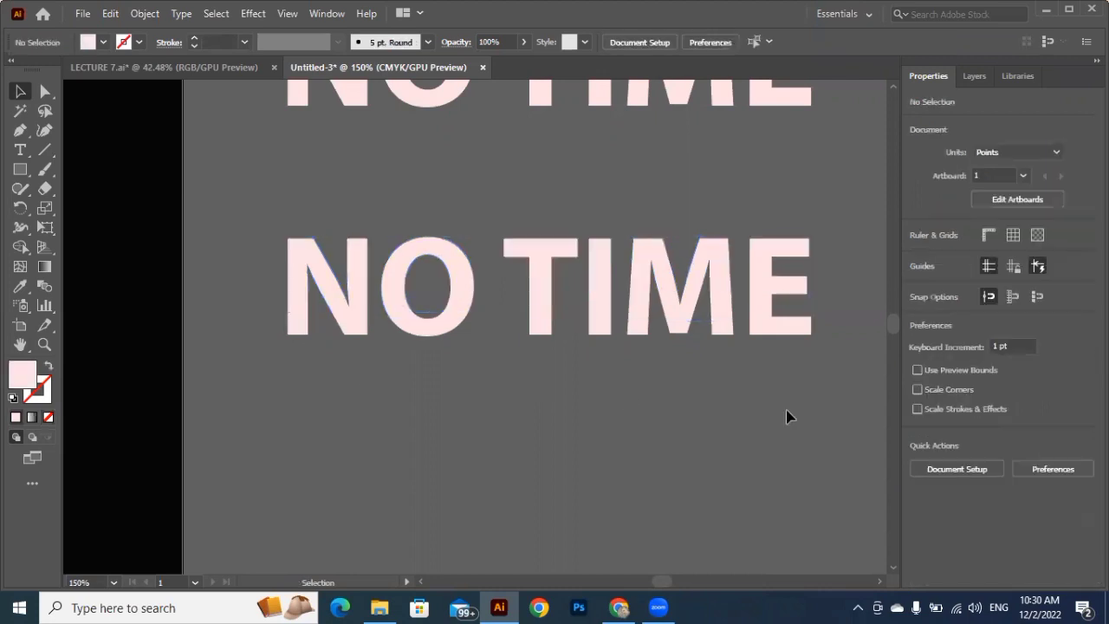
Apply a Drop Shadow to the upper letter group: Multiply, 75% opacity, 7 pt X and Y offsets, 5 pt blur.
left_click_drag(464, 394, 246, 324)
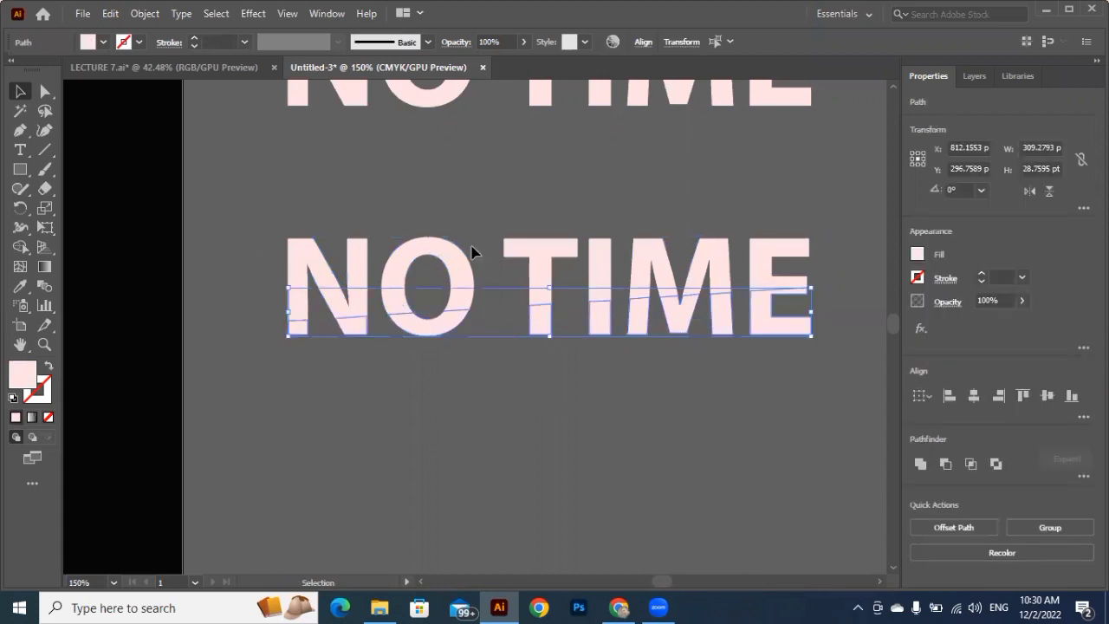
left_click(448, 265)
key("ctrl+a")
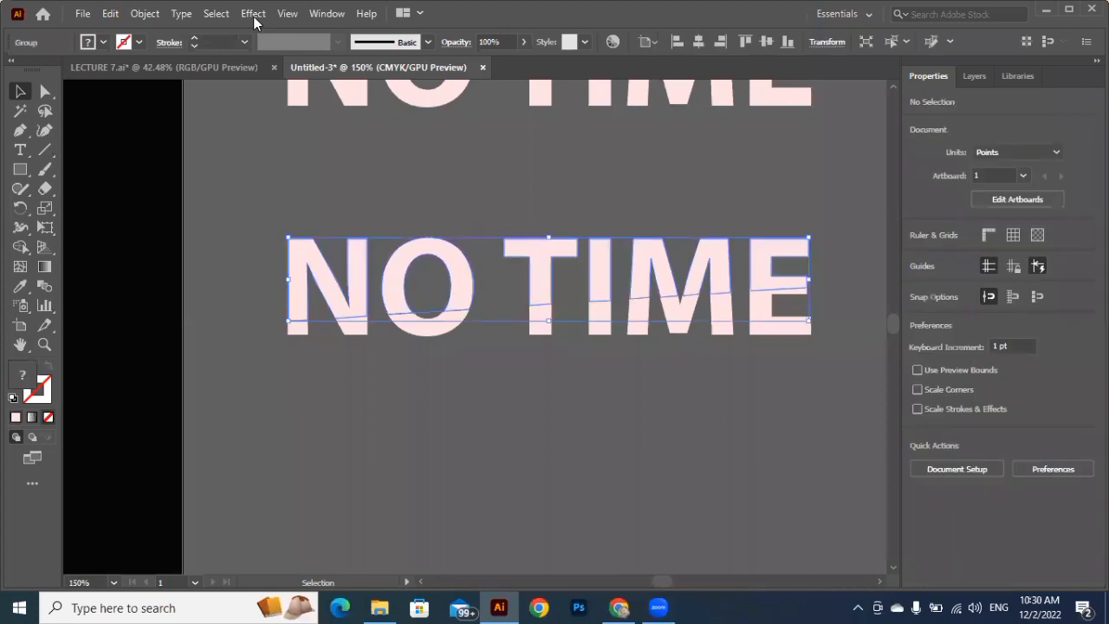
key("alt+c")
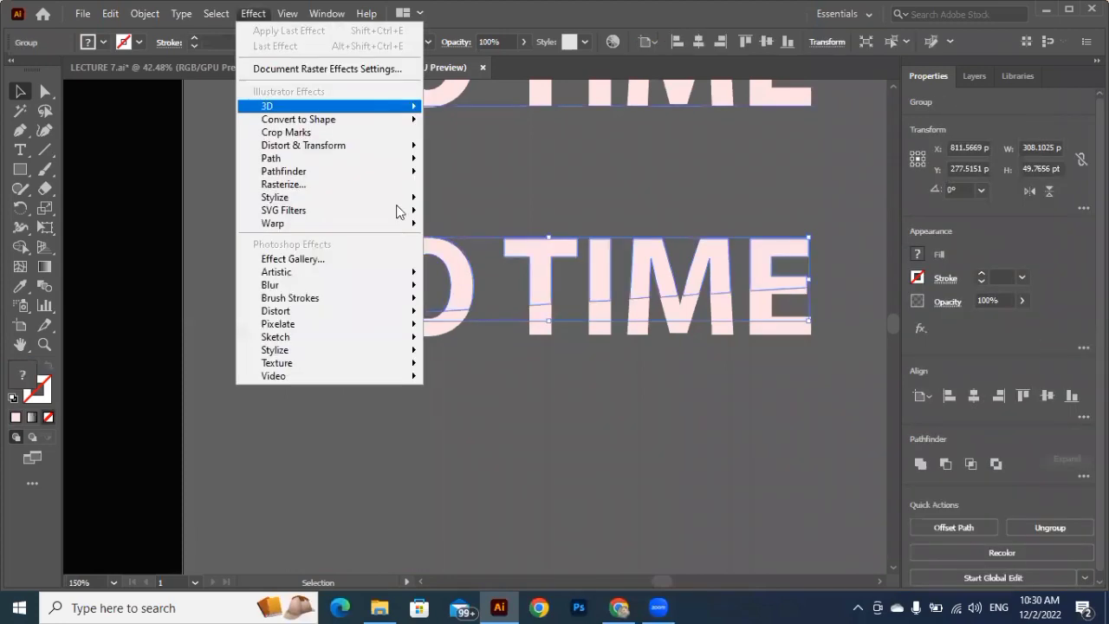
mouse_move(416, 198)
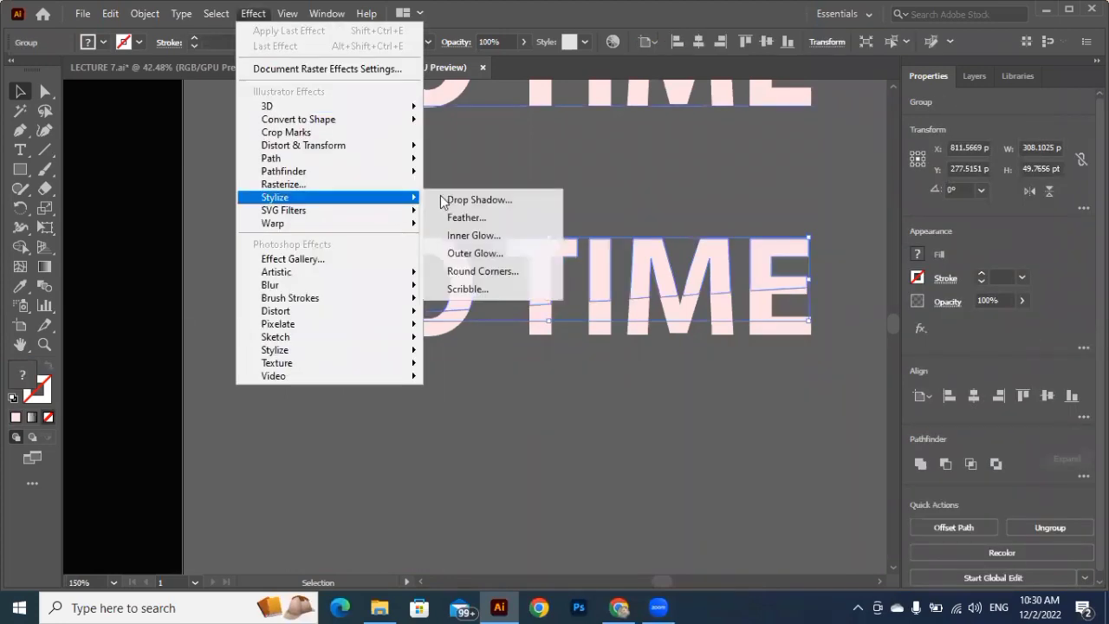
left_click(468, 200)
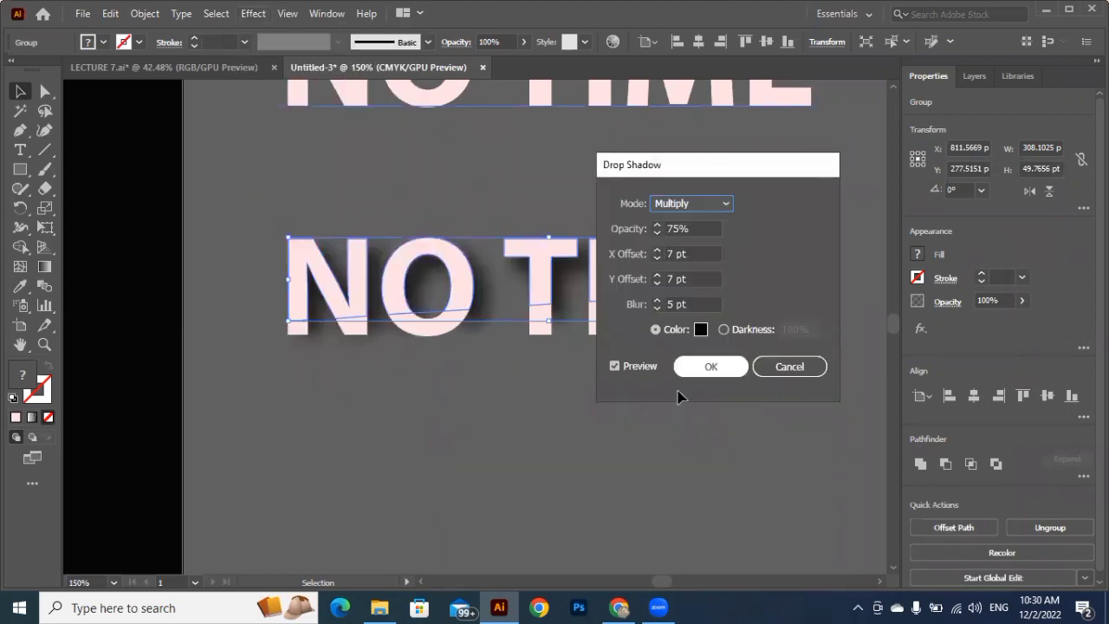
key("Return")
left_click(554, 361)
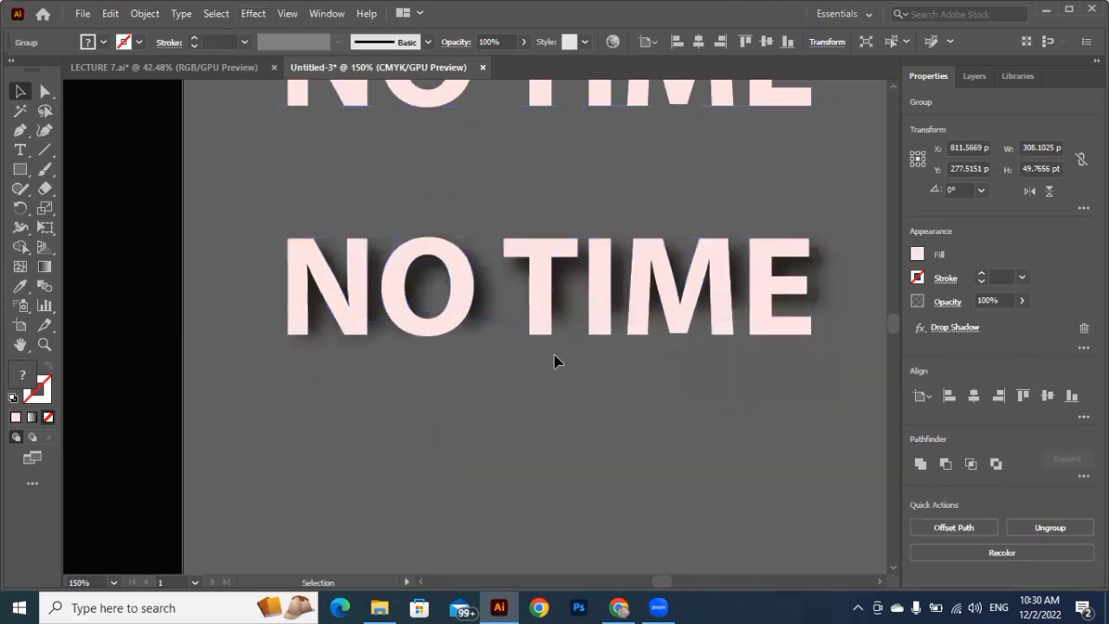
Fill the lower slices of all the letters with a white-to-black linear gradient, shifting its midpoint to about 60%.
scroll(563, 395, "down", 2)
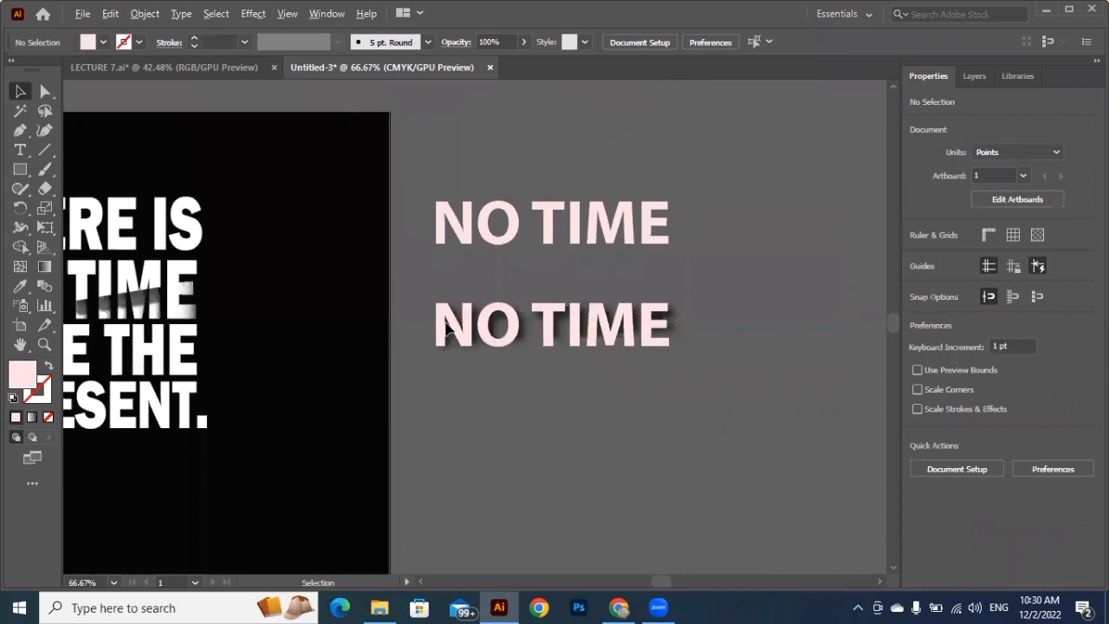
scroll(449, 329, "down", 1)
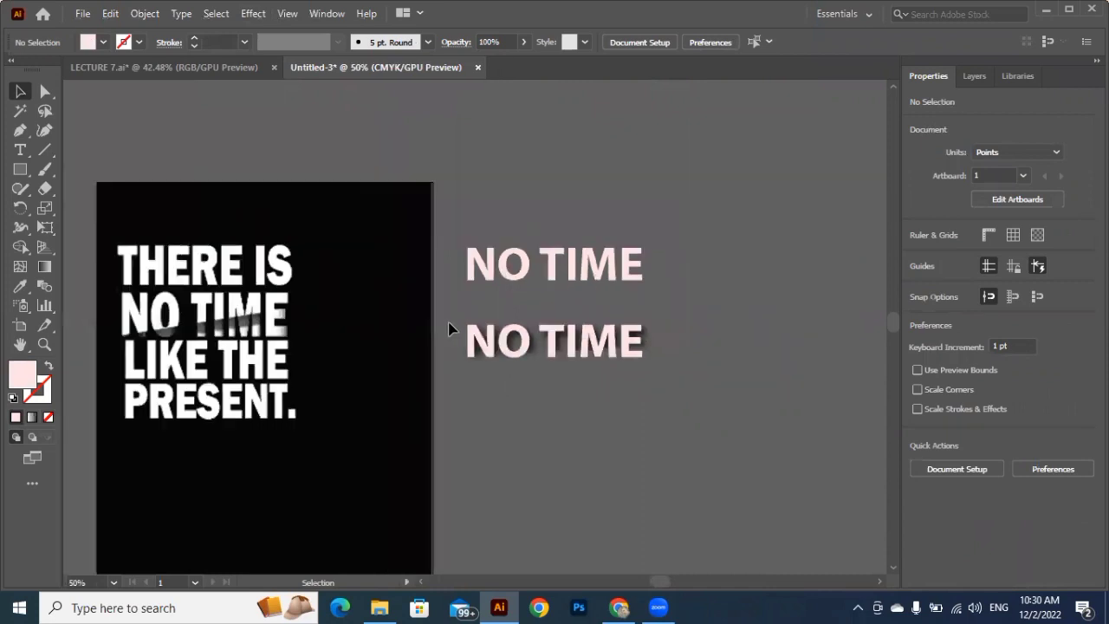
left_click(521, 355)
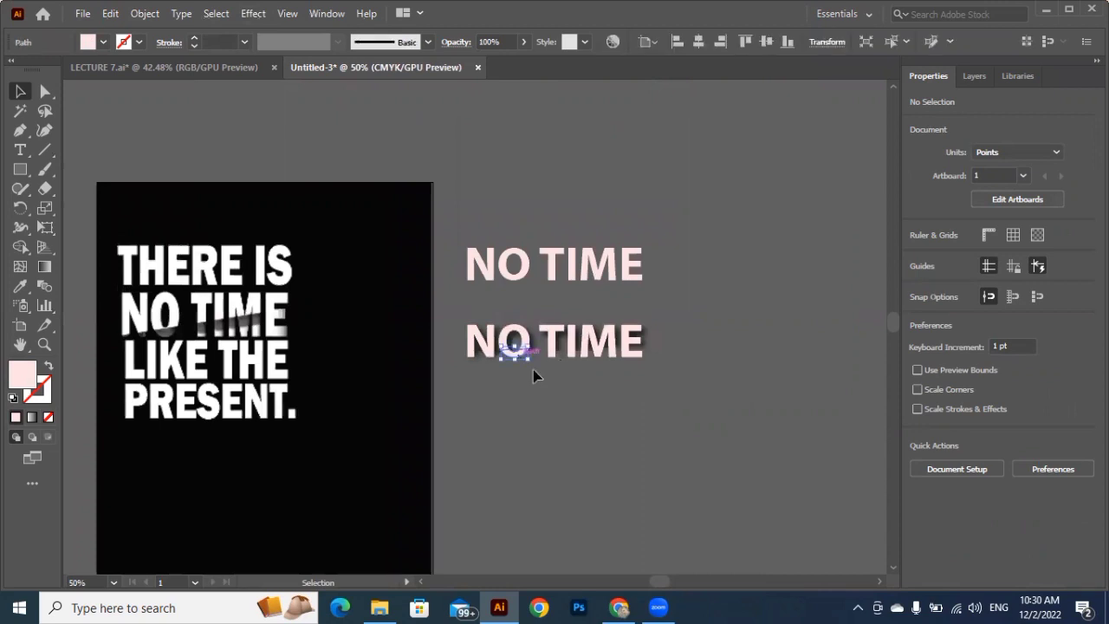
scroll(531, 371, "up", 1)
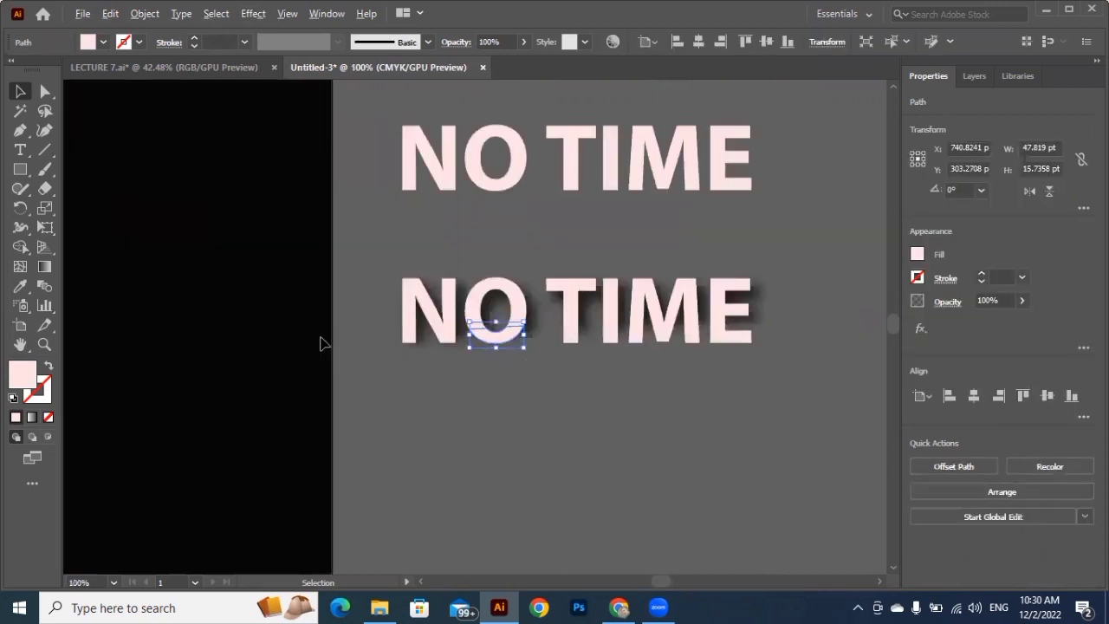
scroll(338, 336, "up", 1)
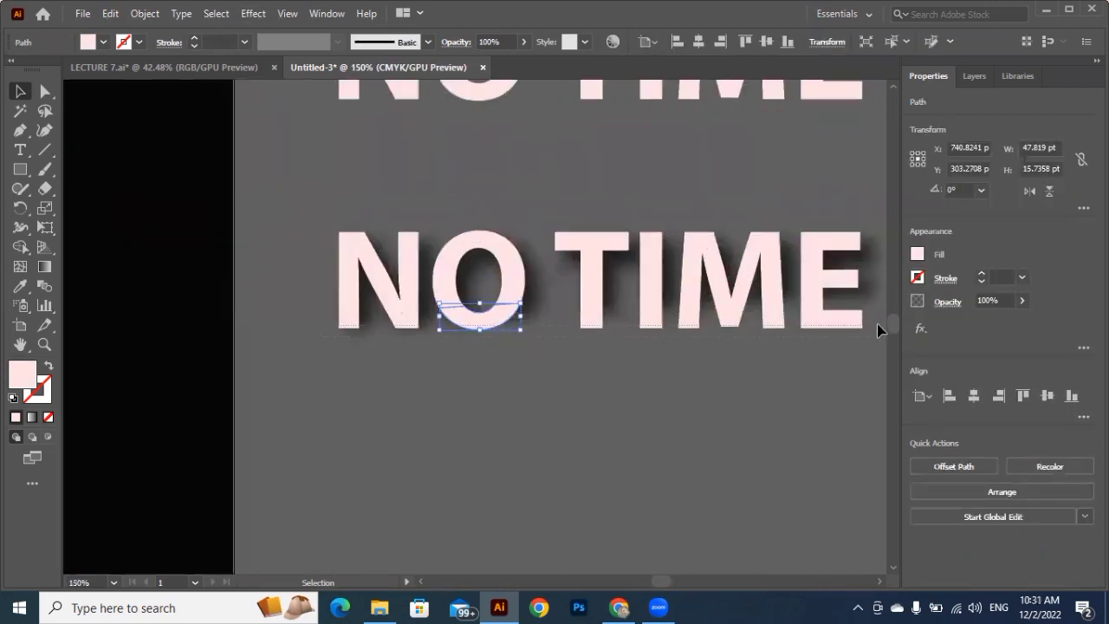
left_click_drag(877, 327, 562, 373)
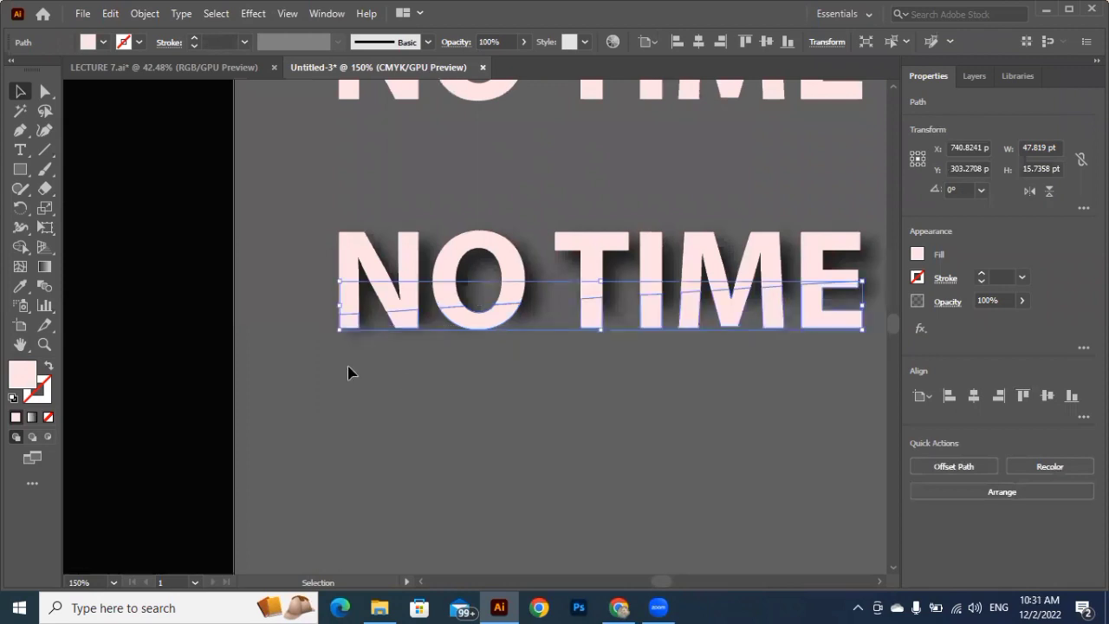
left_click(32, 417)
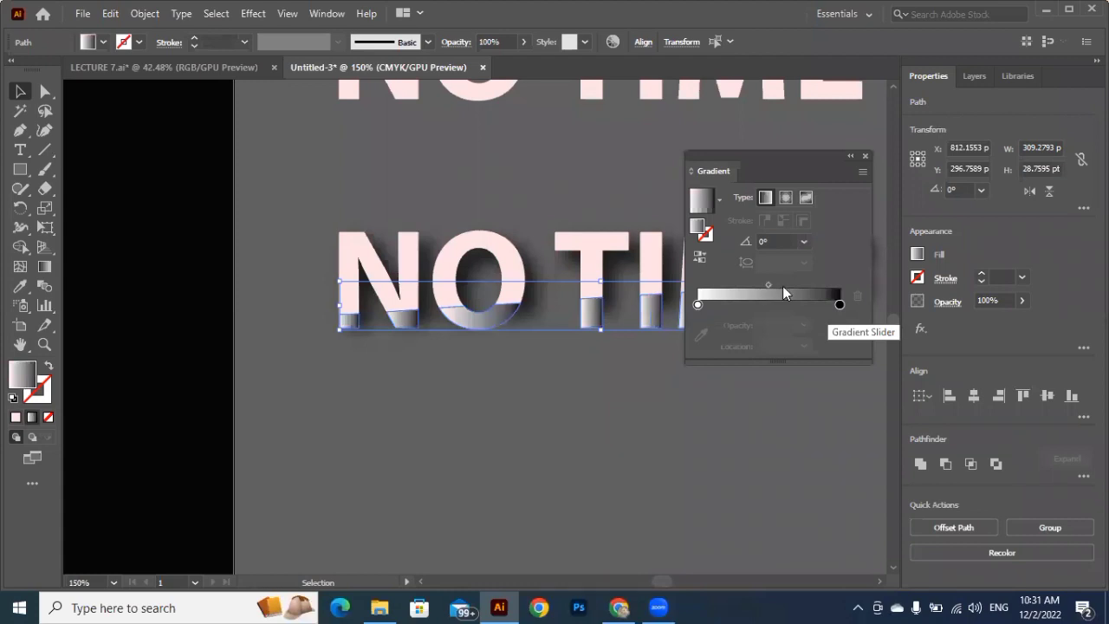
left_click_drag(768, 284, 782, 285)
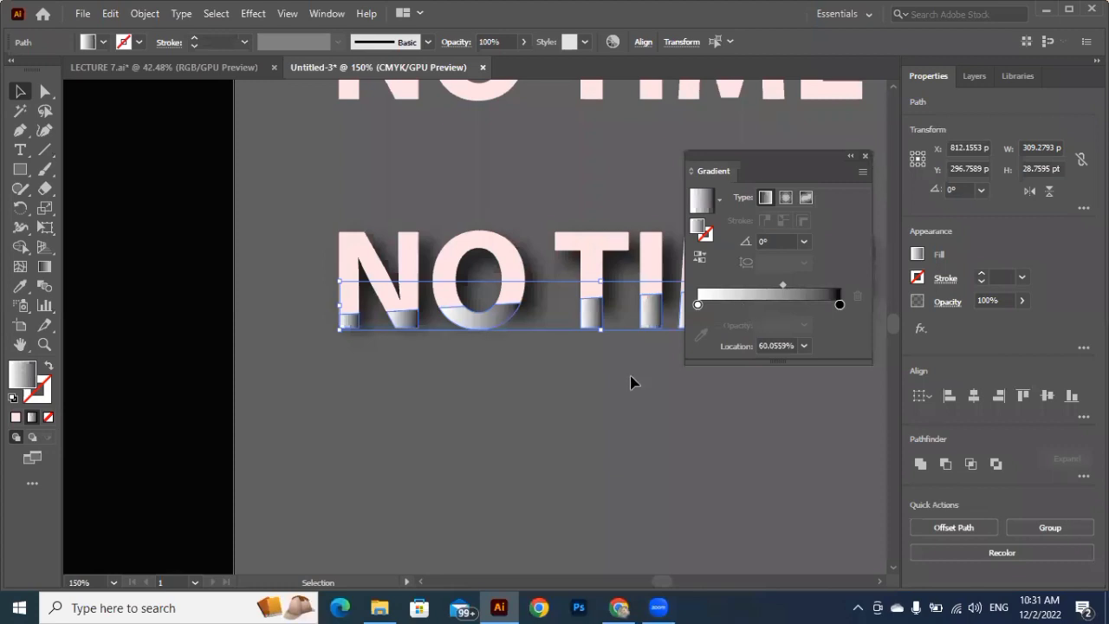
left_click(705, 378)
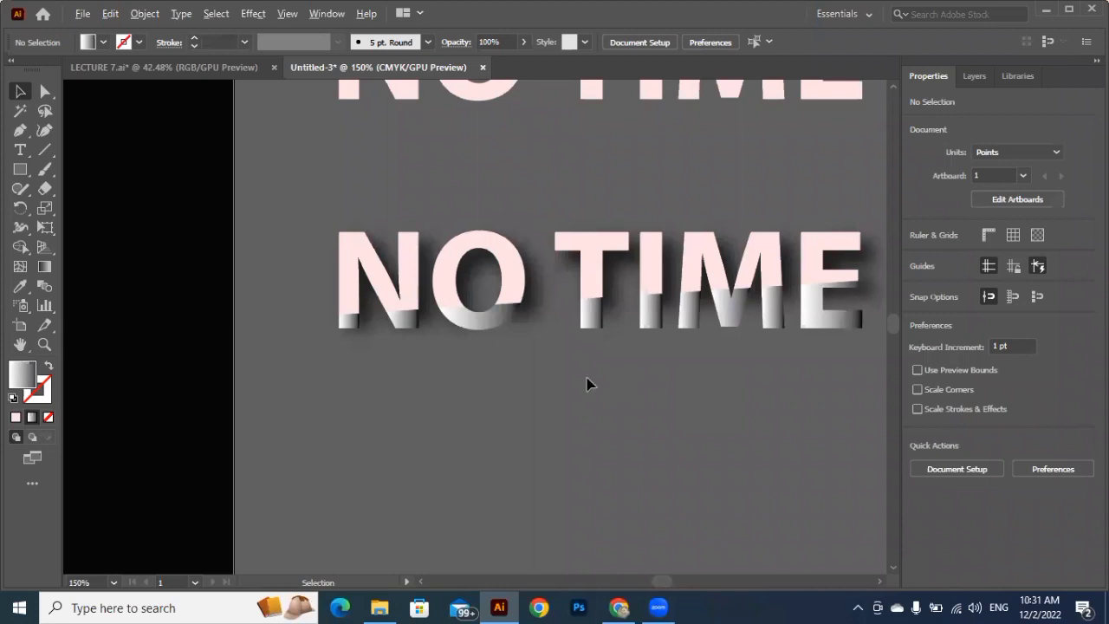
scroll(587, 384, "down", 2)
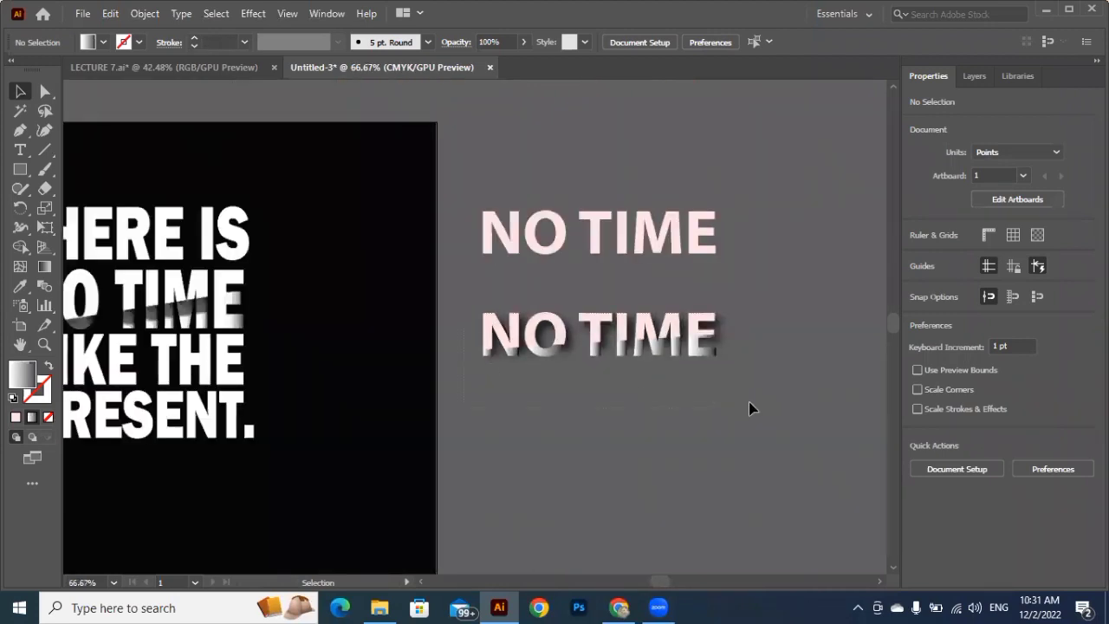
Select the entire sliced NO TIME lettering and move it onto the poster, over the matching second line.
left_click(518, 401)
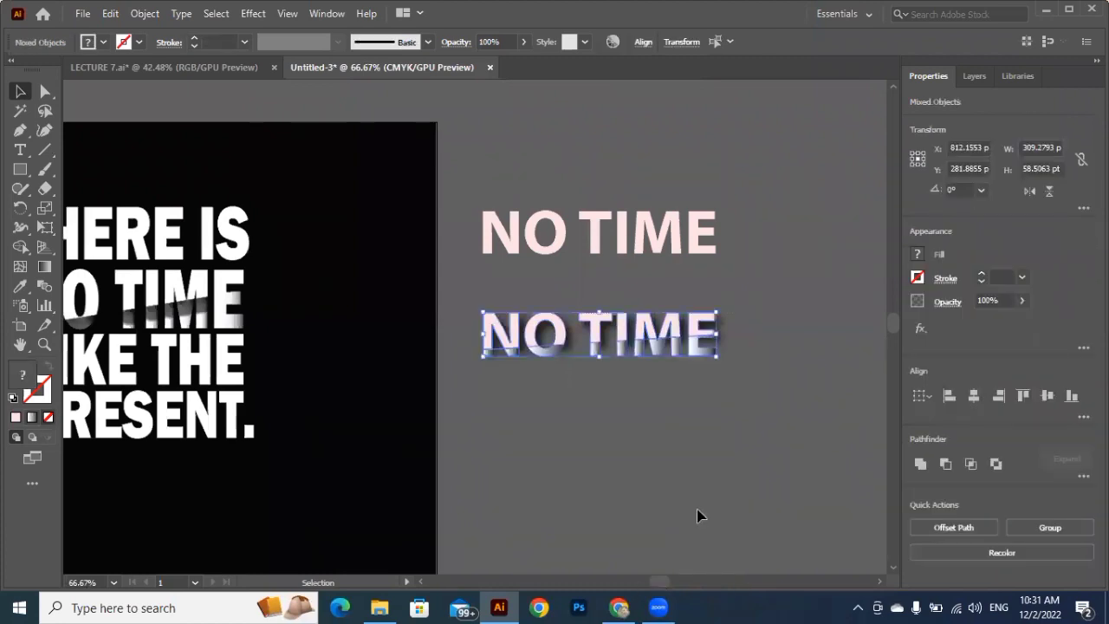
scroll(698, 514, "left", 3)
left_click_drag(784, 349, 343, 325)
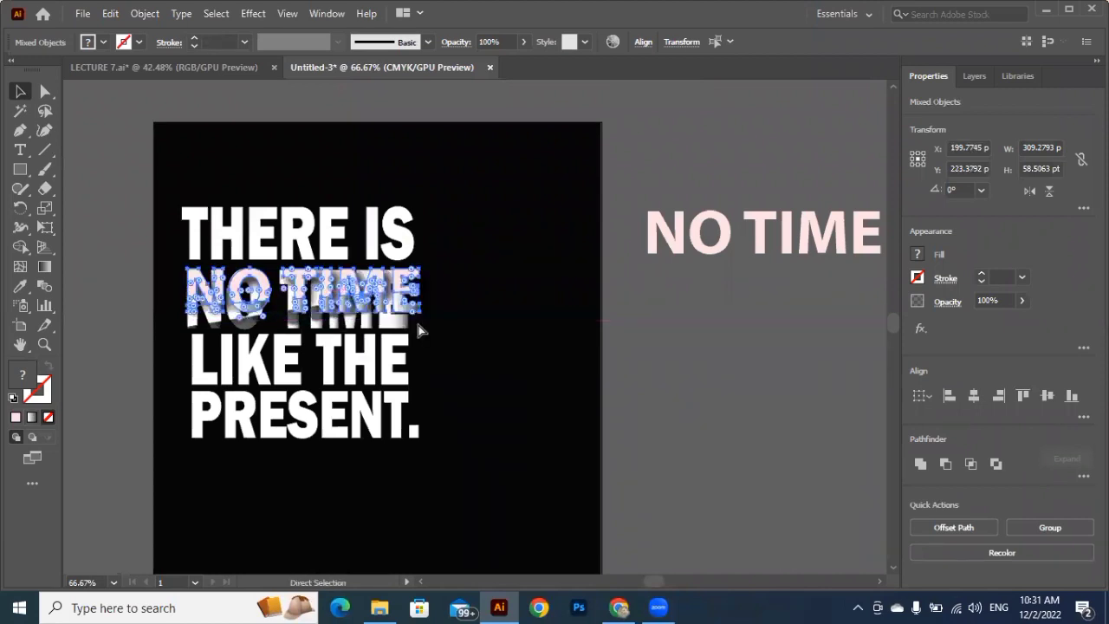
Group the sliced NO TIME lettering on the poster and scale the group down slightly.
left_click(332, 312)
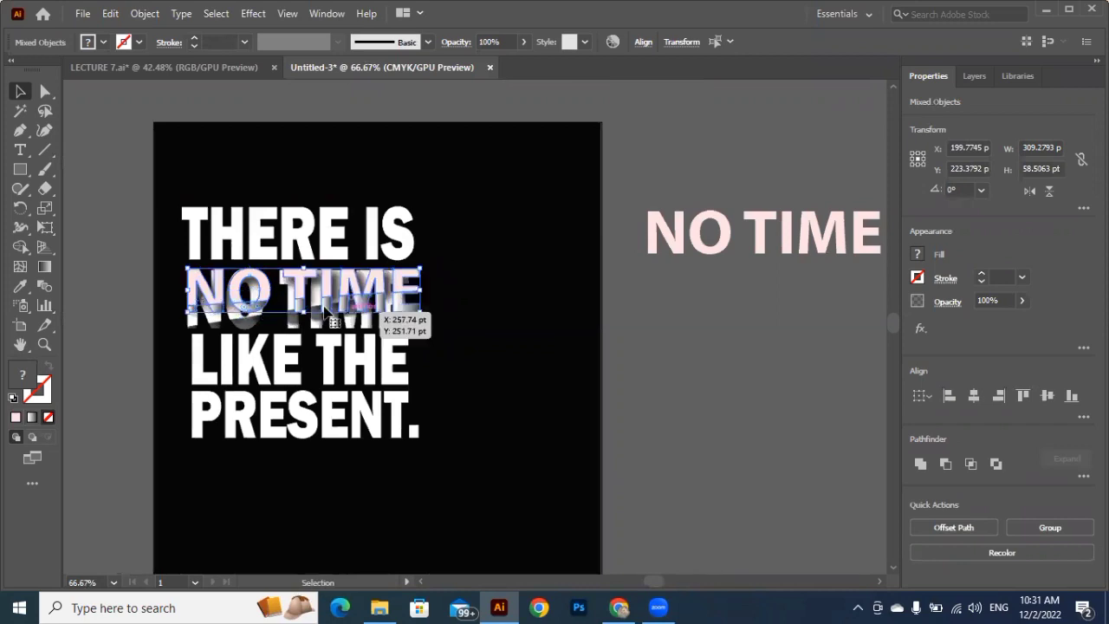
key("ctrl+g")
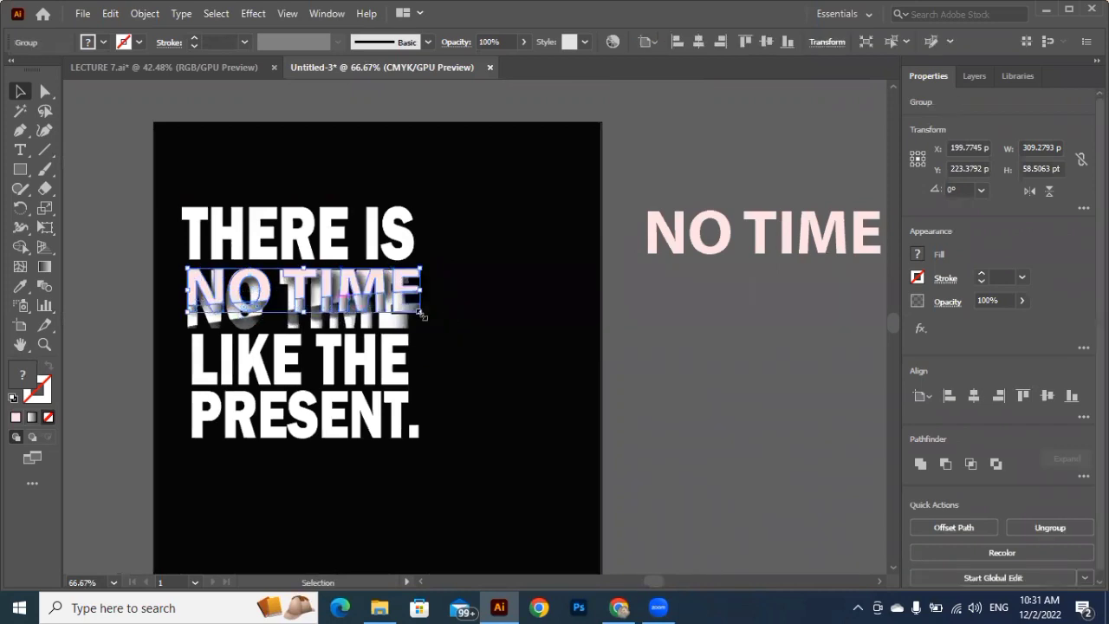
left_click_drag(423, 316, 415, 310)
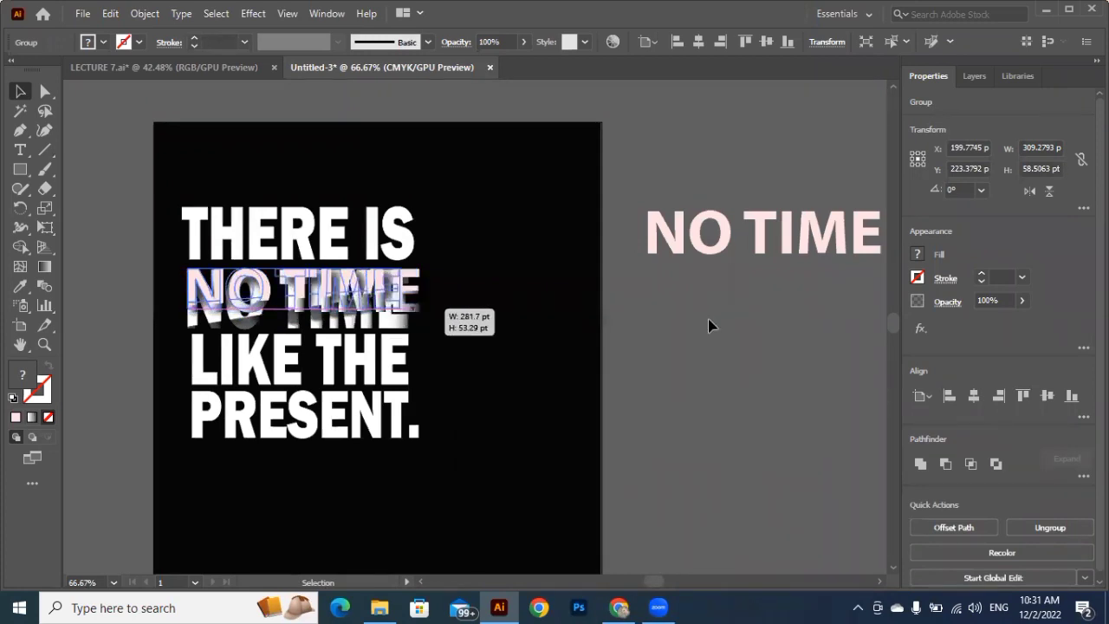
Expand the plain NO TIME text beside the artboard with Object and Fill enabled, and ungroup it into separate letters.
left_click(699, 255)
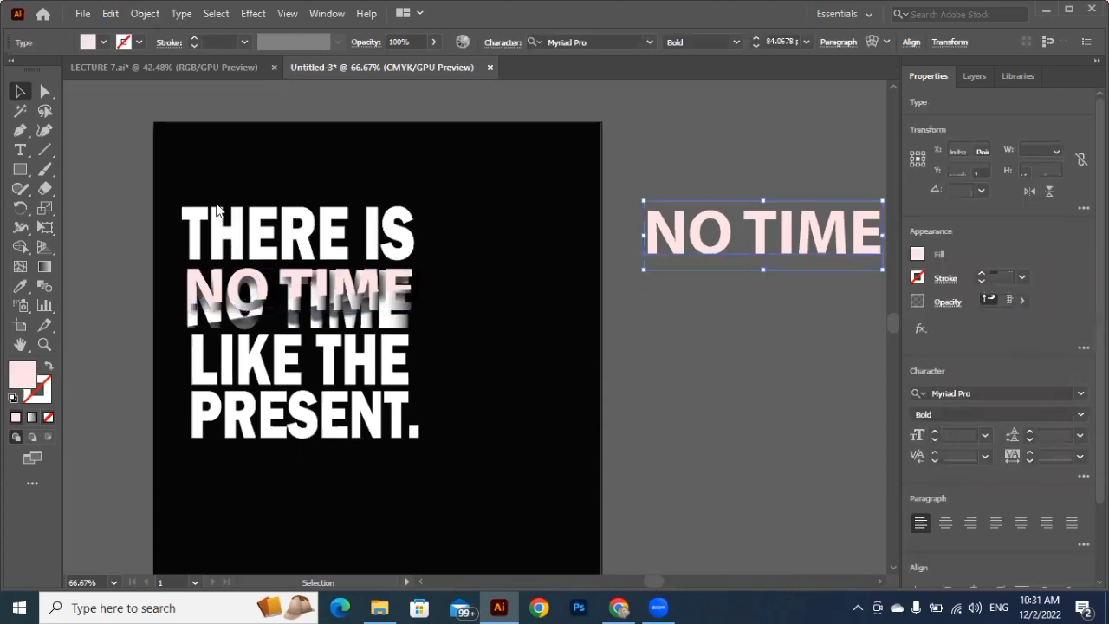
key("alt+o")
key("e")
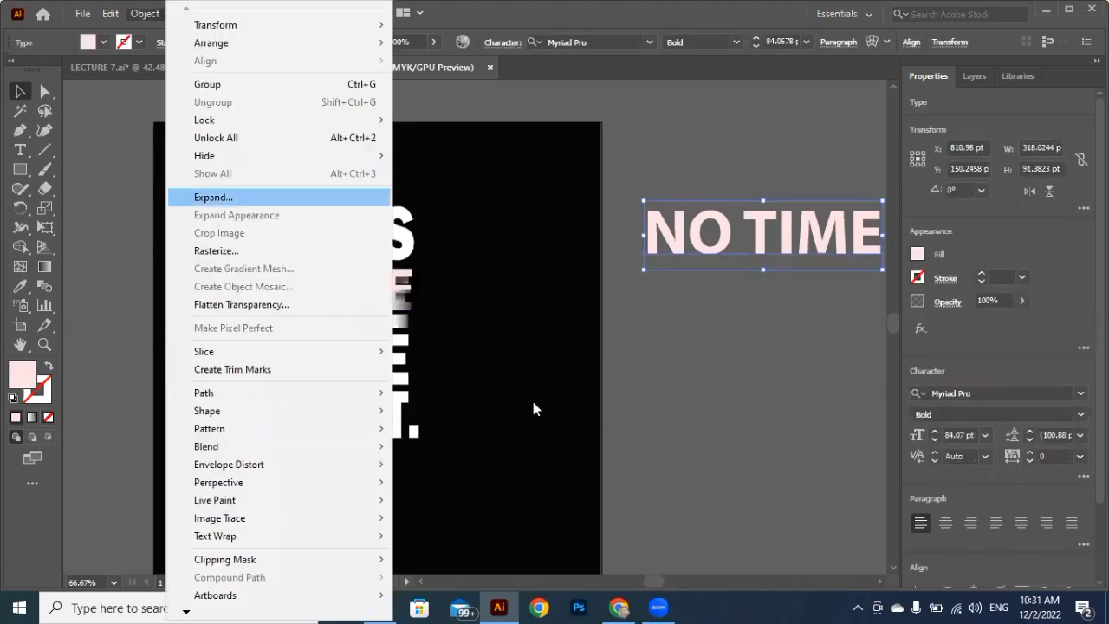
key("Return")
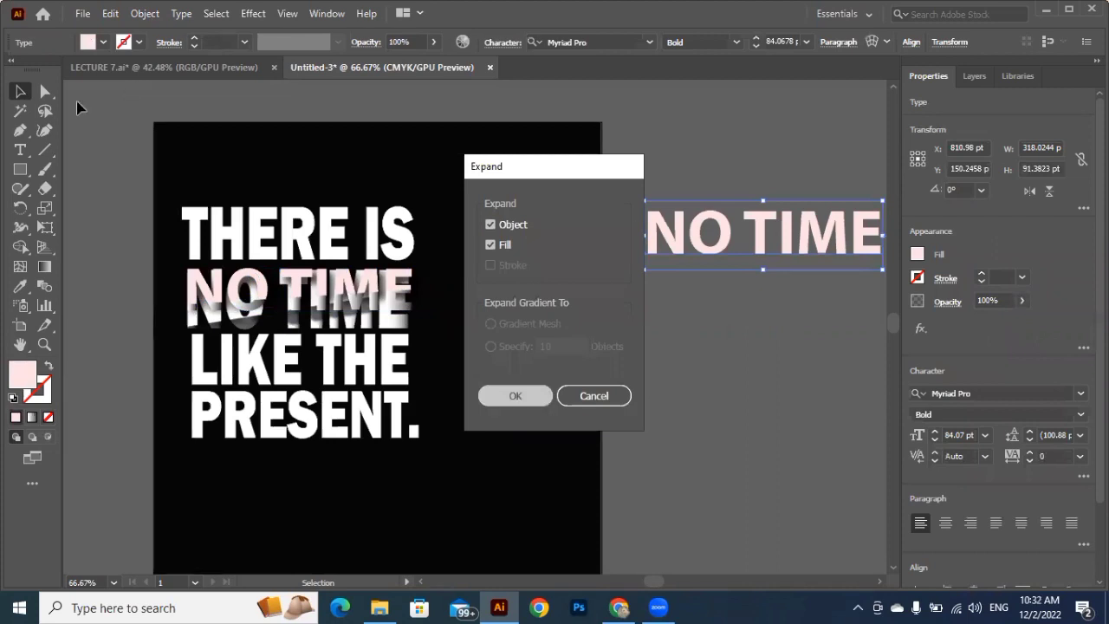
key("Return")
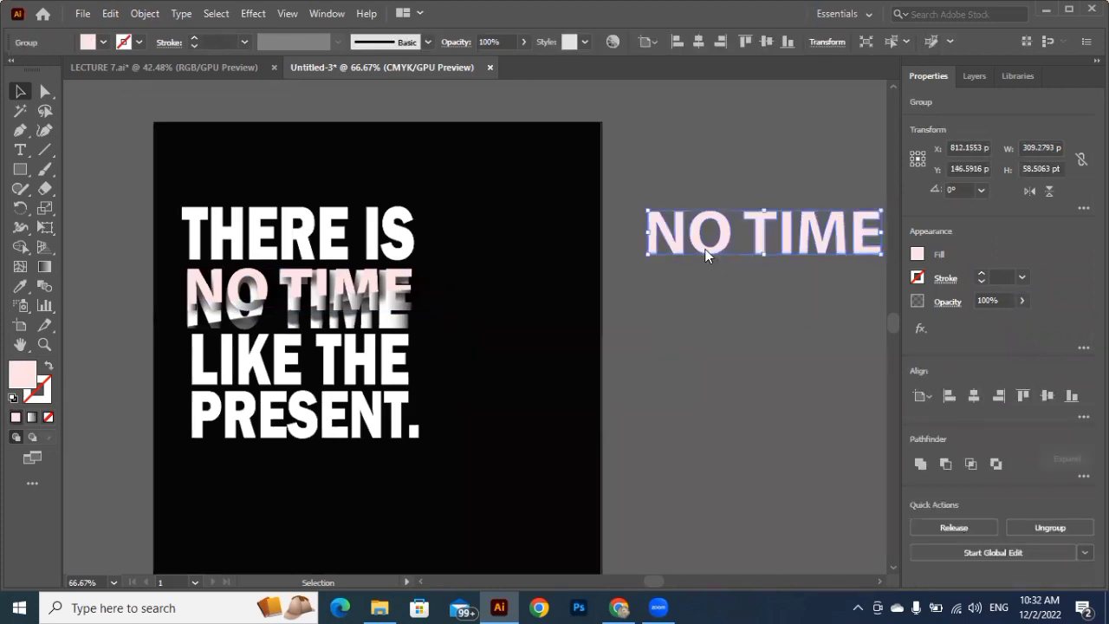
right_click(705, 367)
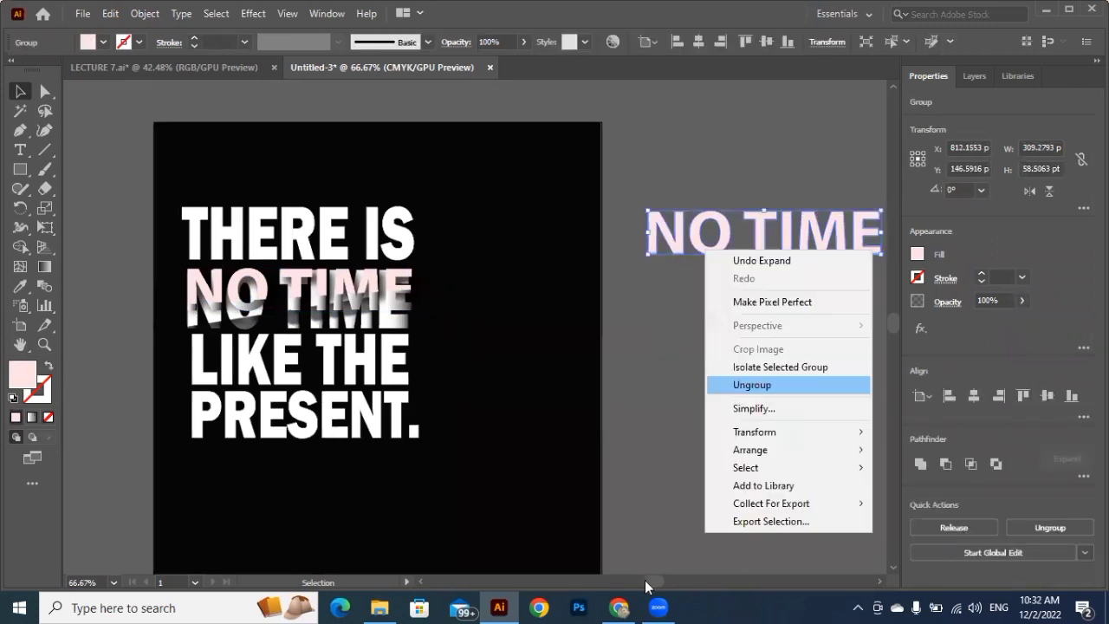
key("Return")
scroll(441, 297, "right", 5)
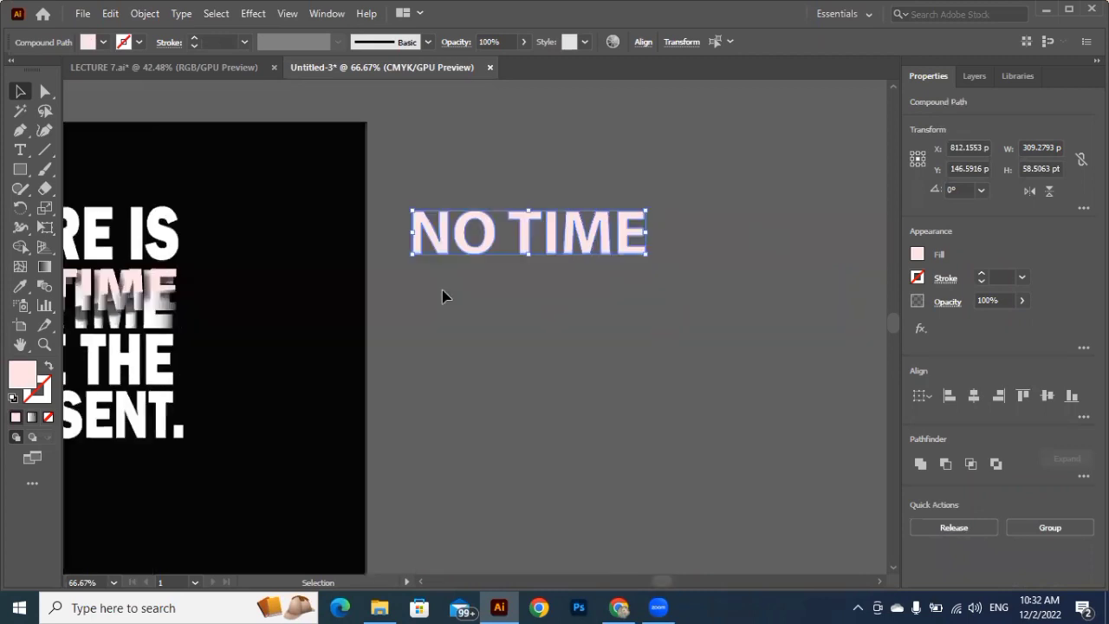
Stretch the lower inner anchor points of the expanded letter N downward into two long spikes.
left_click(446, 248)
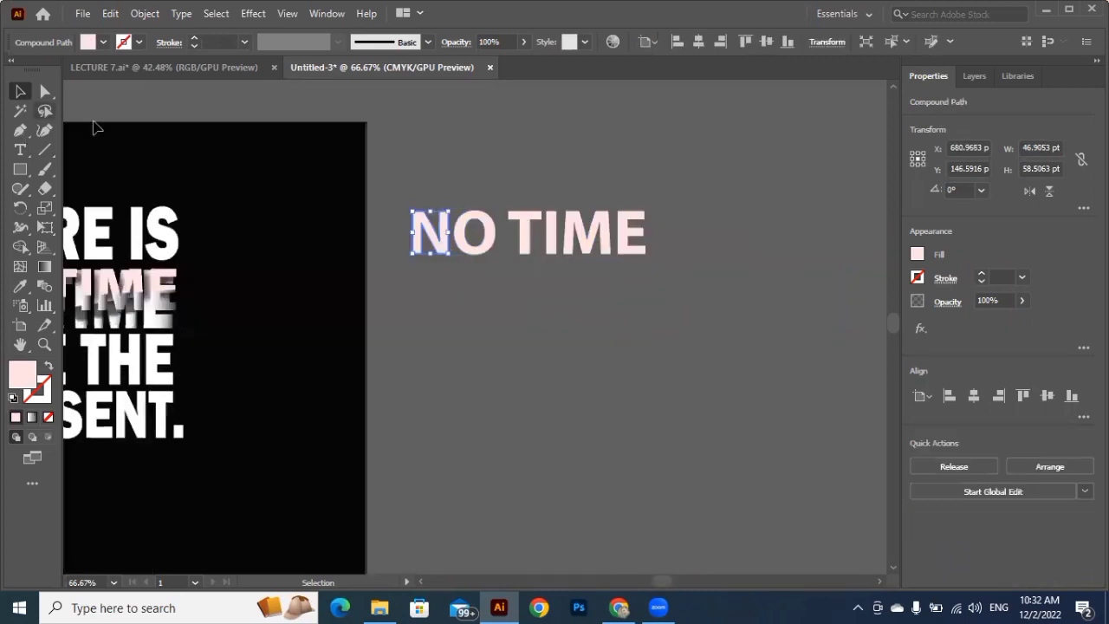
key("a")
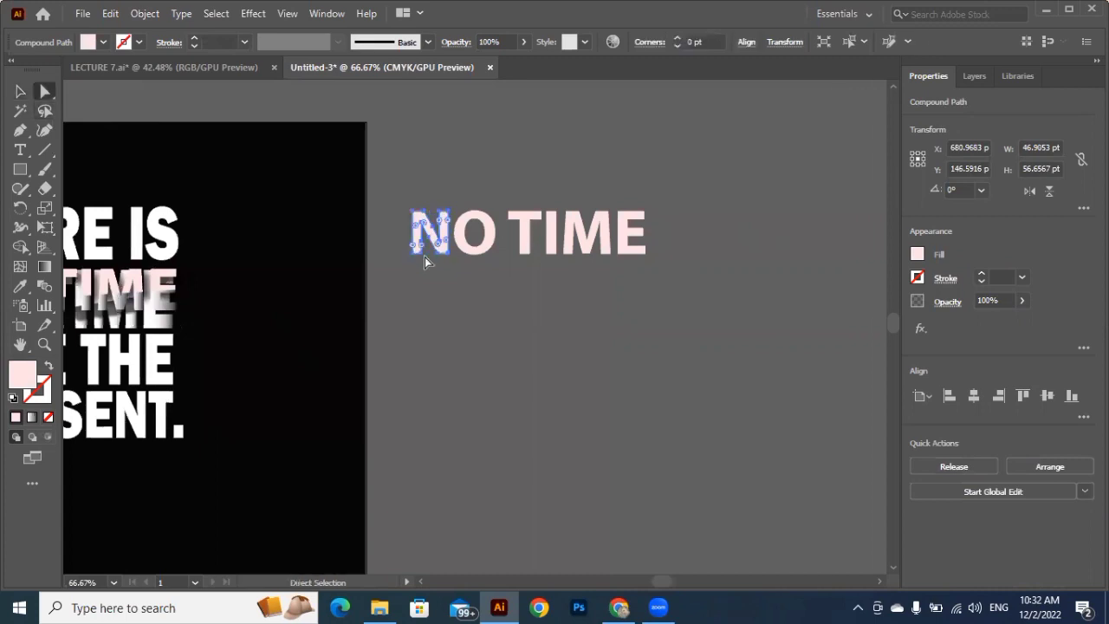
mouse_move(423, 261)
left_mouse_down()
mouse_move(421, 297)
mouse_move(425, 265)
left_mouse_up()
scroll(422, 266, "up", 3)
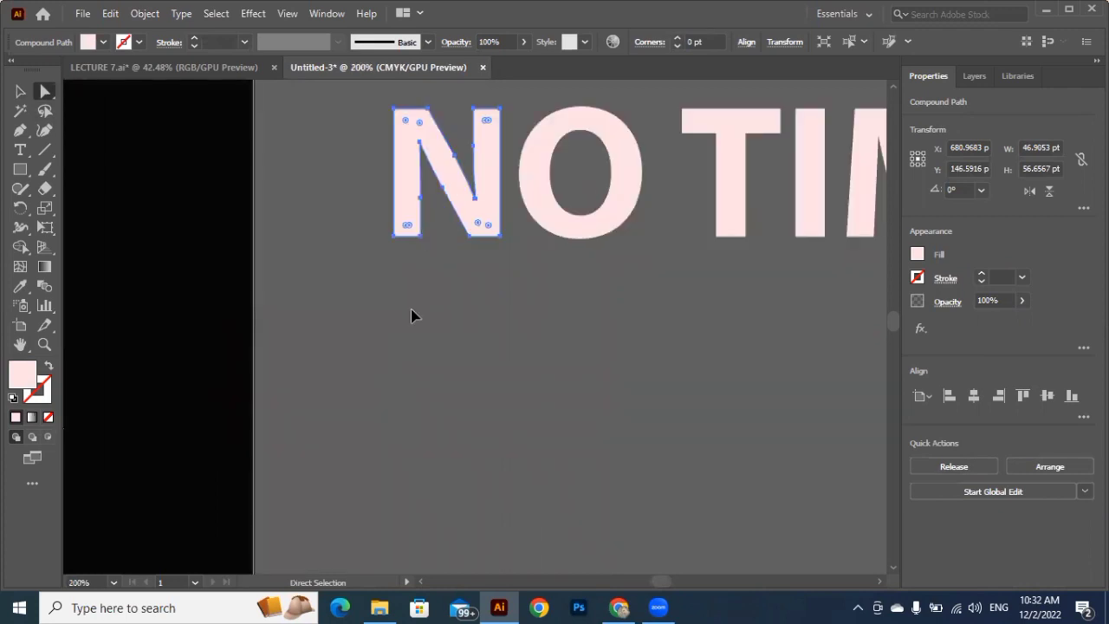
left_click_drag(420, 234, 416, 373)
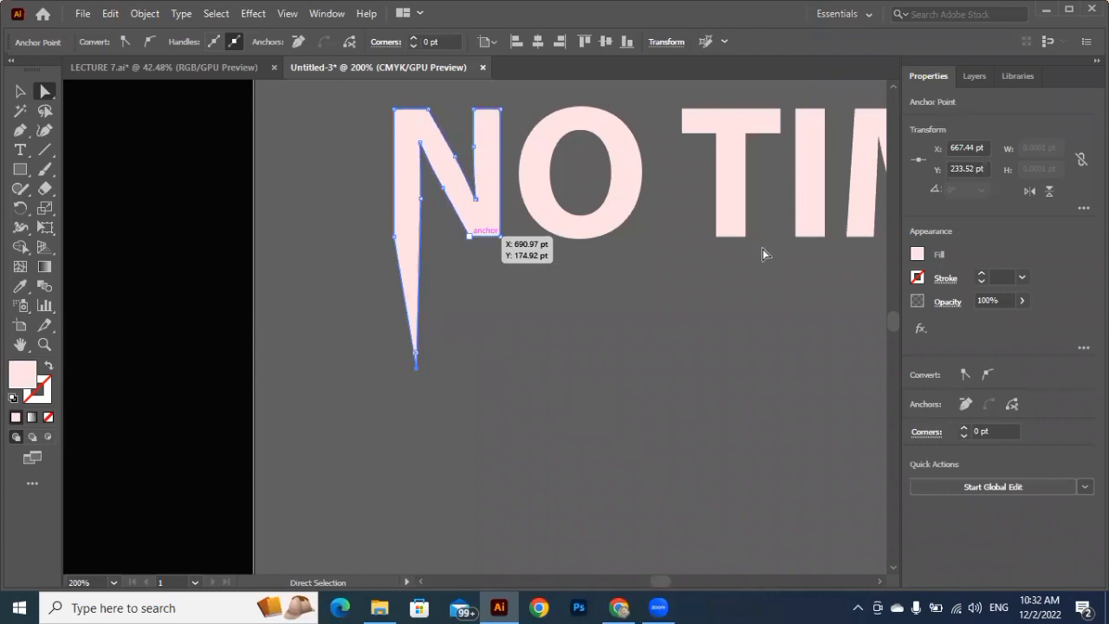
left_click(714, 243)
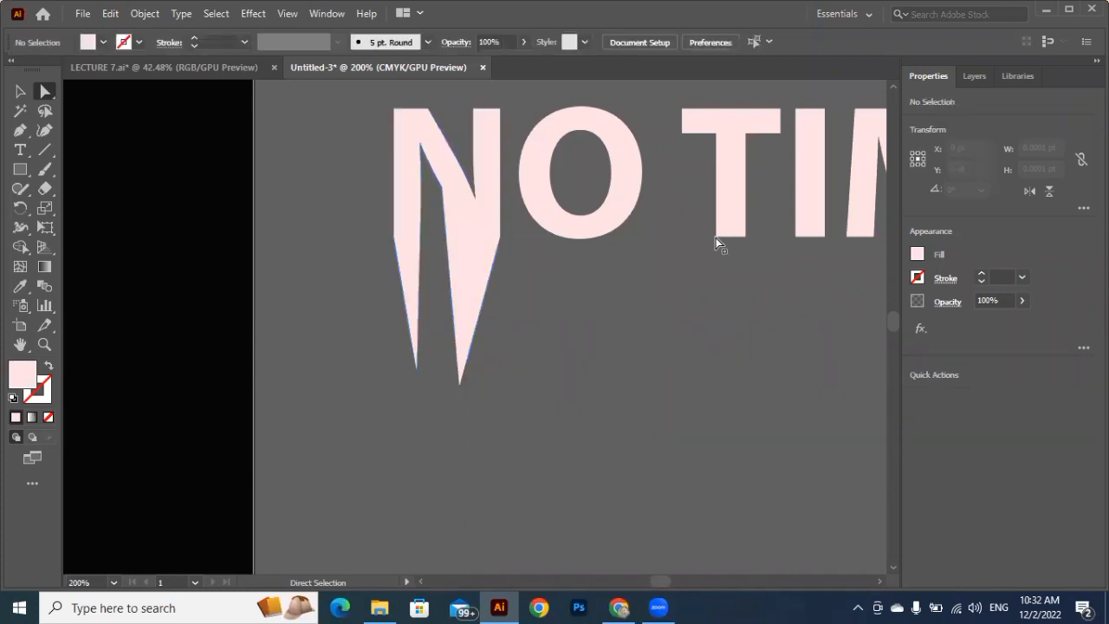
Pull the T's lower-left anchor point down into a spike and the I's lower-left point across the T.
left_click_drag(716, 236, 770, 356)
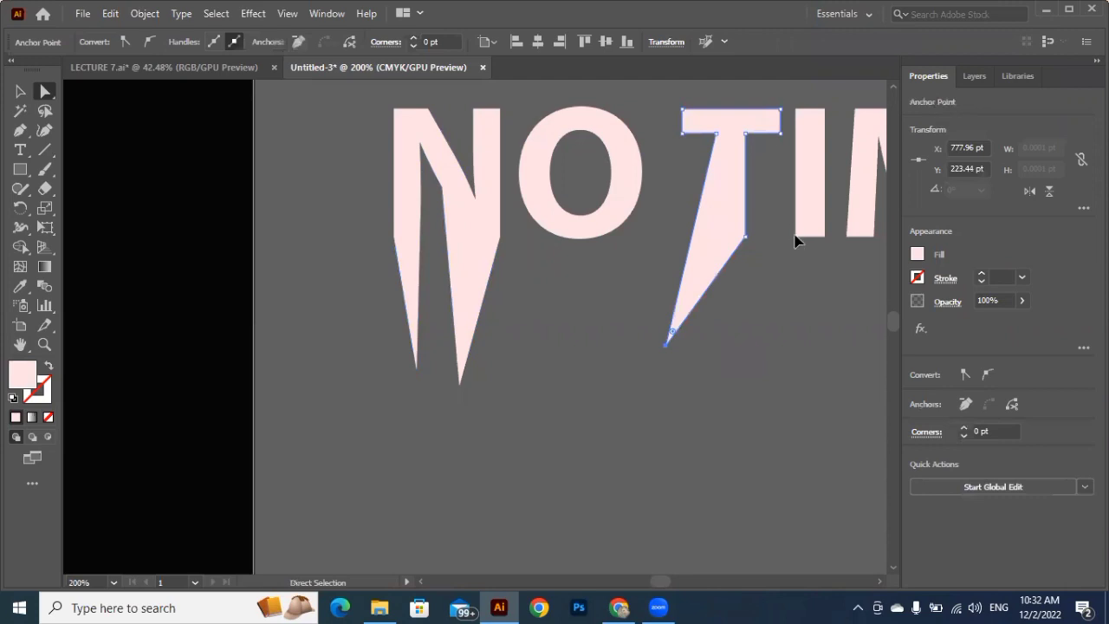
left_click_drag(798, 239, 464, 398)
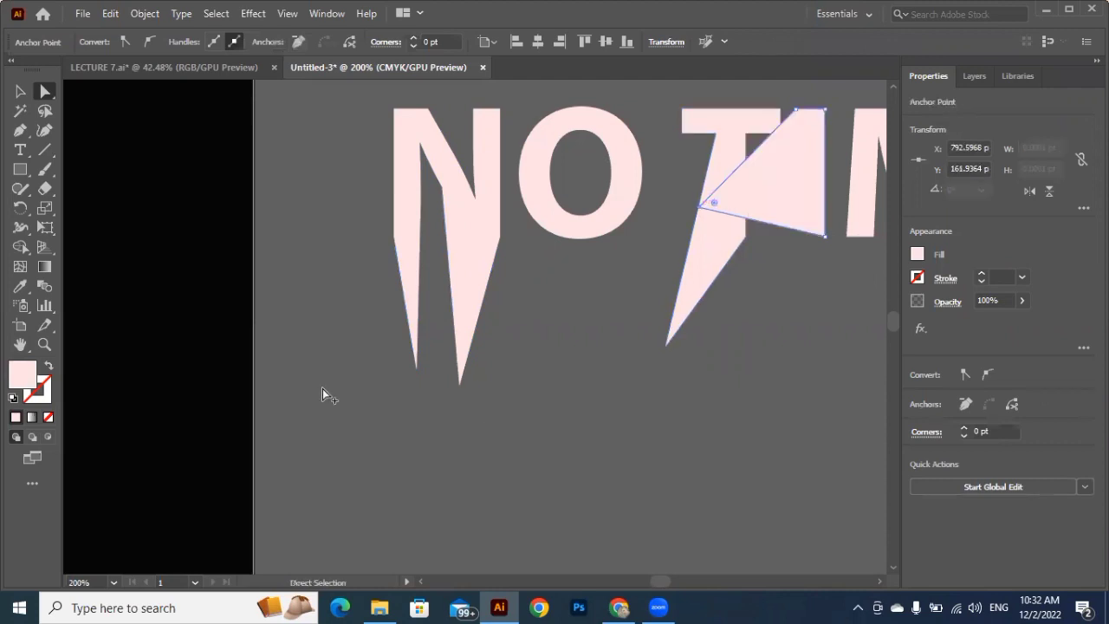
scroll(322, 393, "down", 1)
scroll(322, 394, "down", 1)
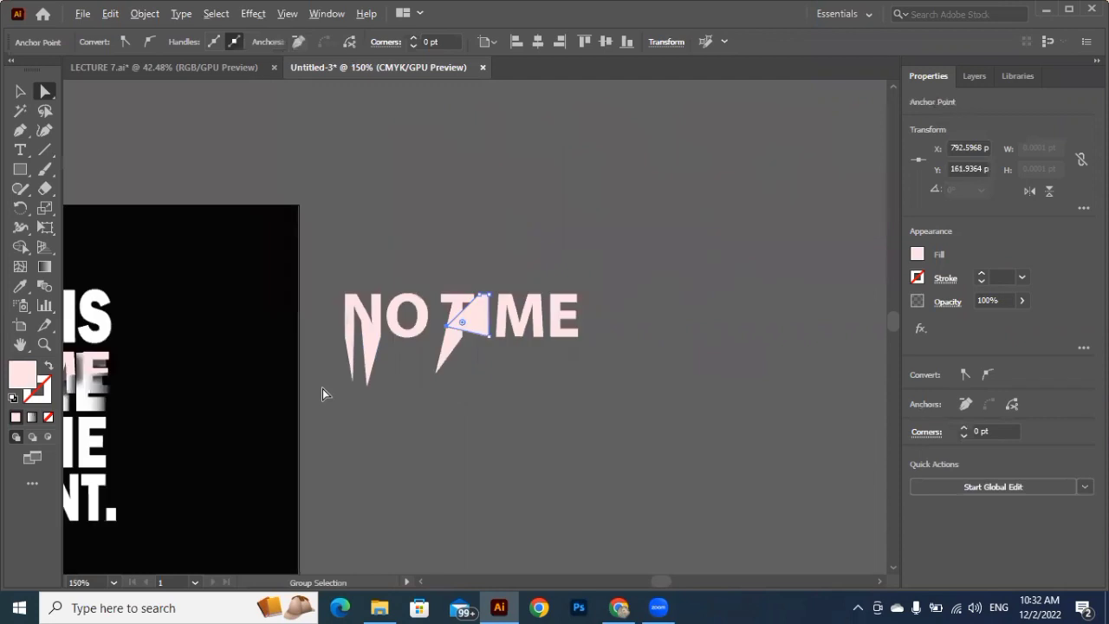
scroll(339, 283, "down", 2)
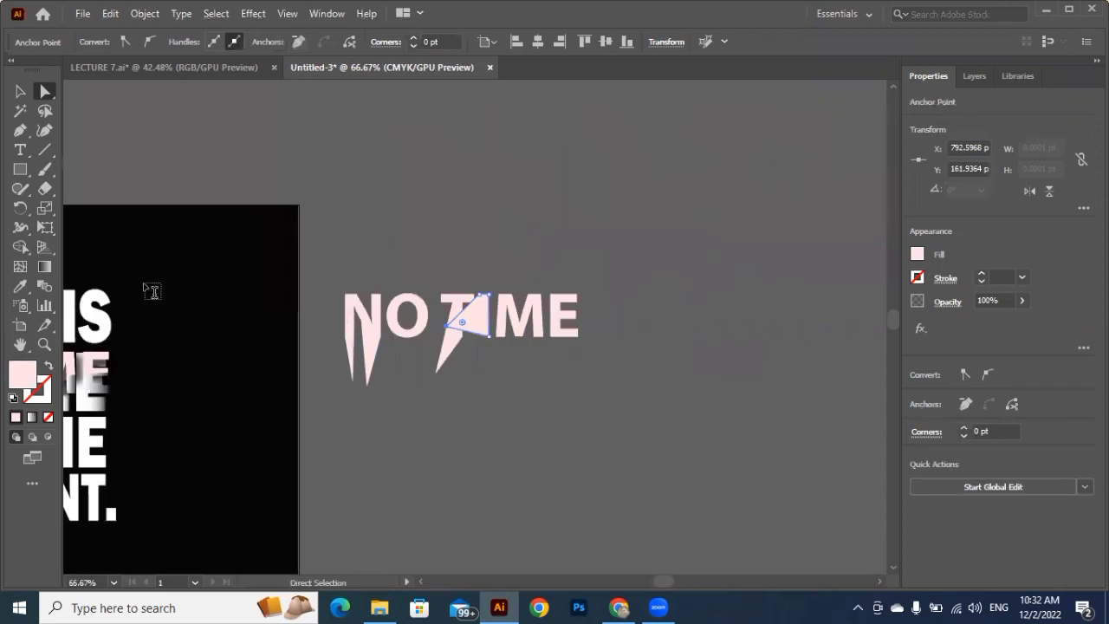
Undo the letter distortions, the expansion of the plain NO TIME text and the last scaling of the sliced group.
key("v")
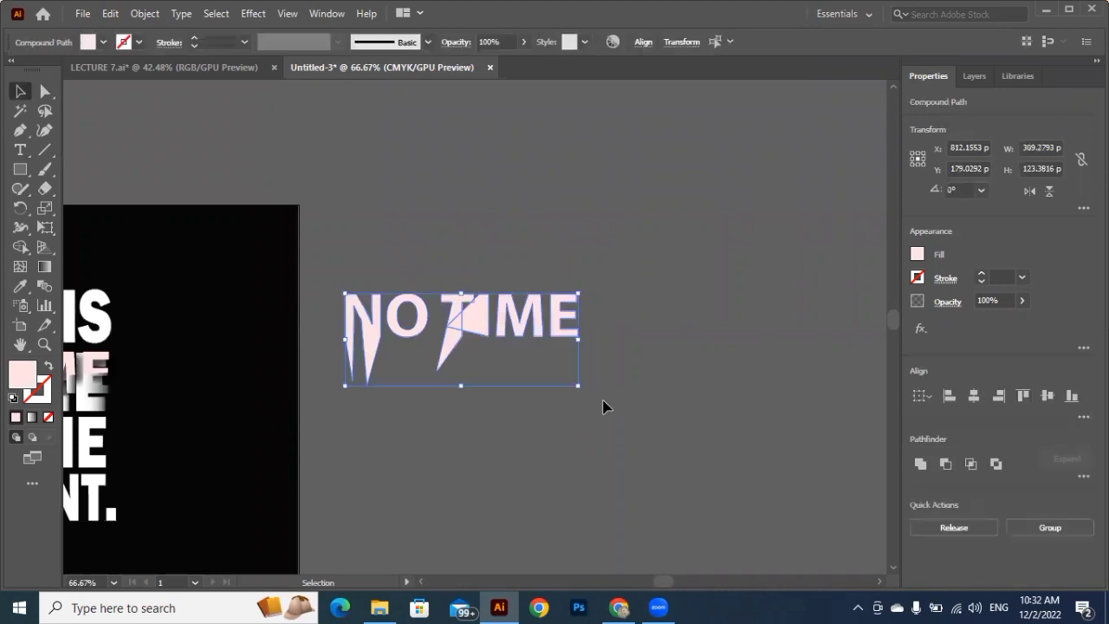
key("a")
key("ctrl+z")
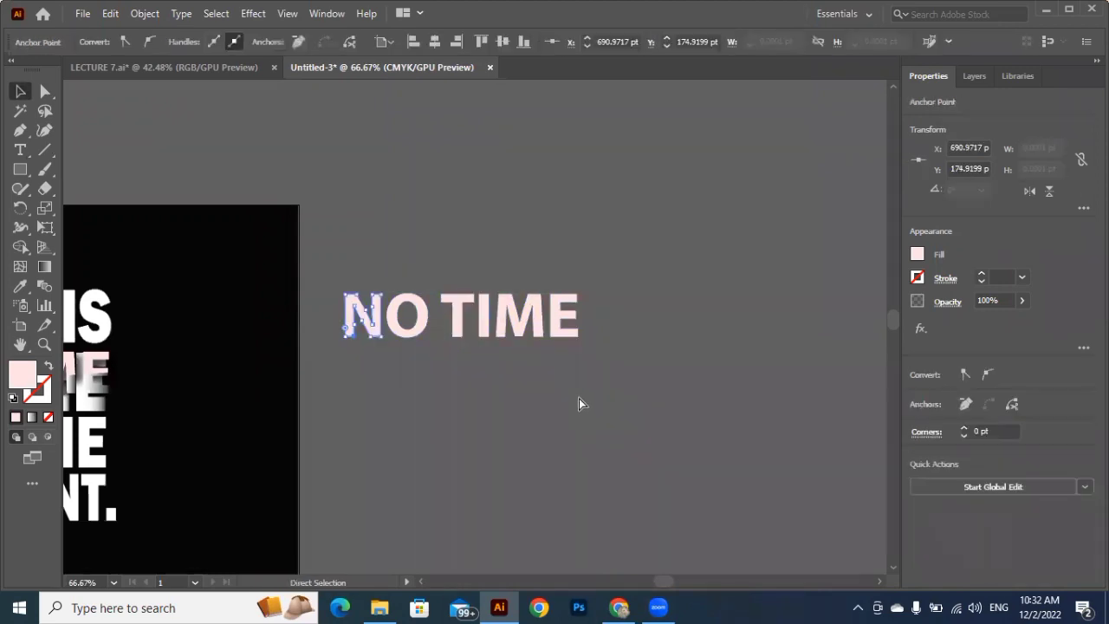
key("ctrl+z")
key("ctrl+z")
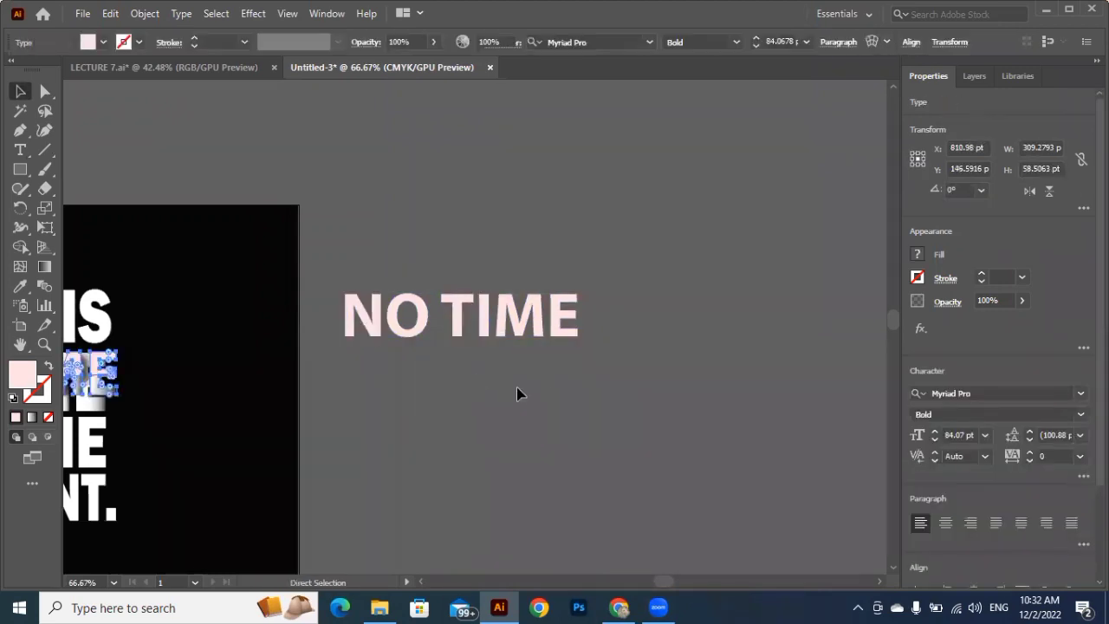
Replace the wording of the plain NO TIME text beside the artboard with THERE IS.
key("v")
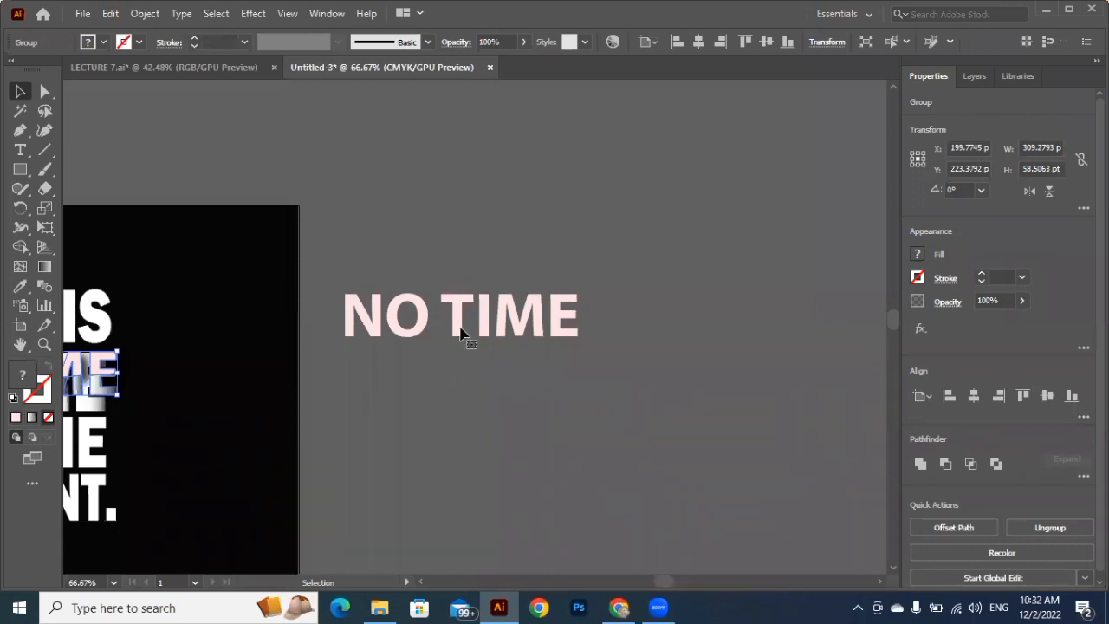
left_click(496, 335)
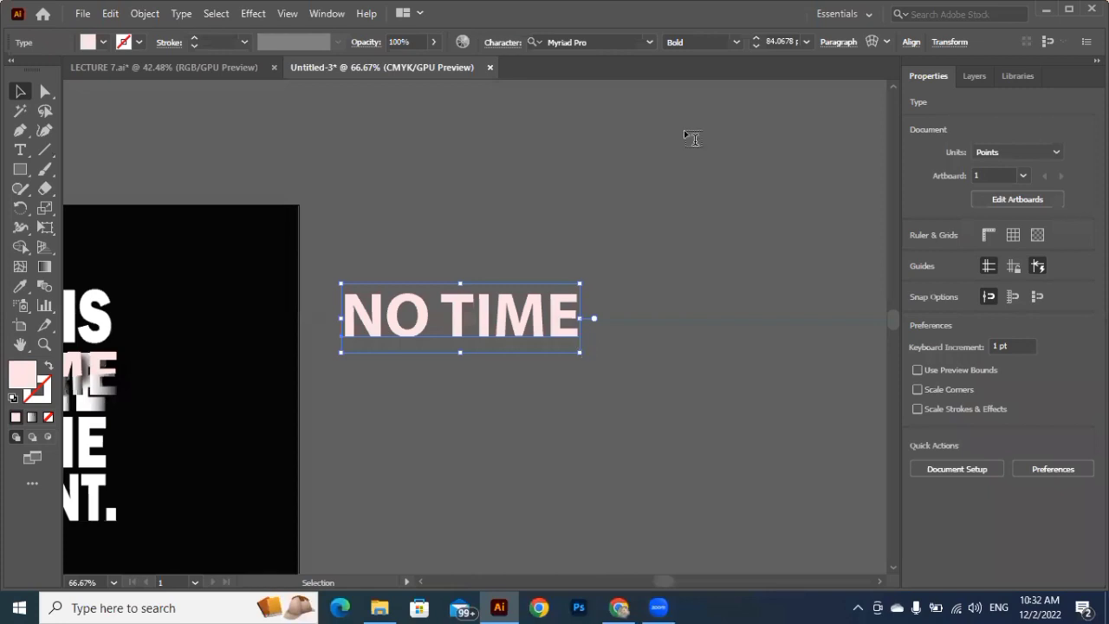
key("t")
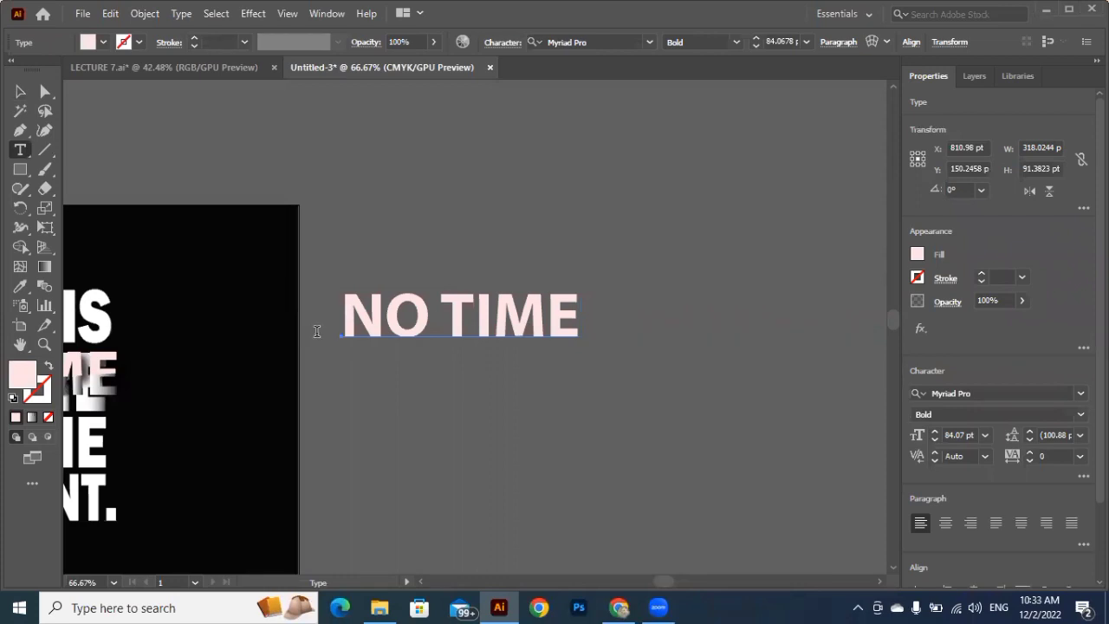
left_click_drag(343, 331, 575, 345)
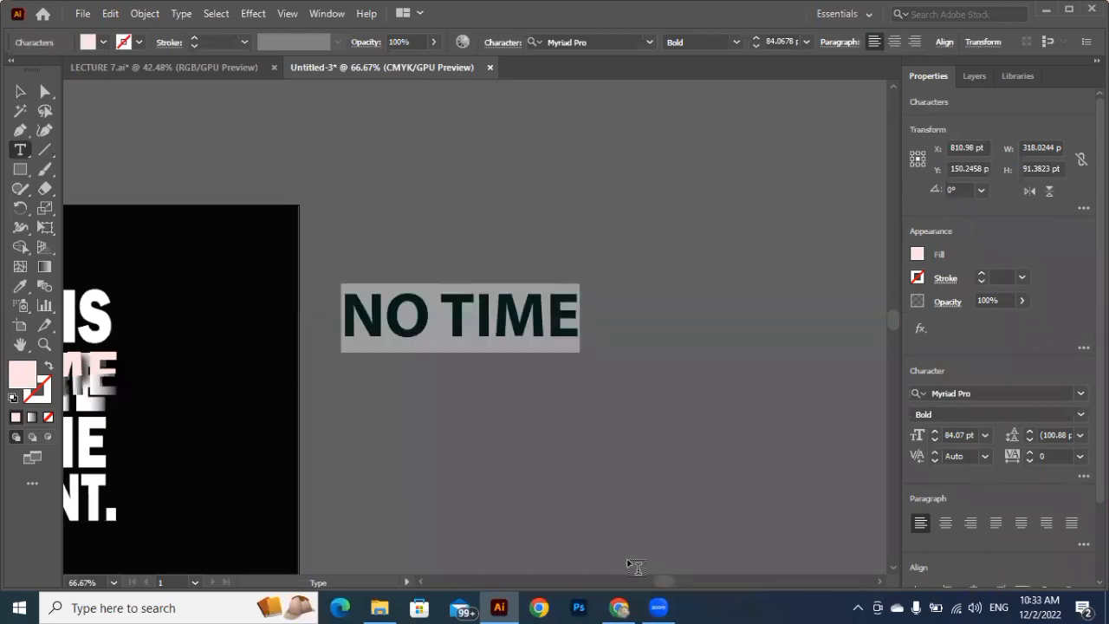
type("TH")
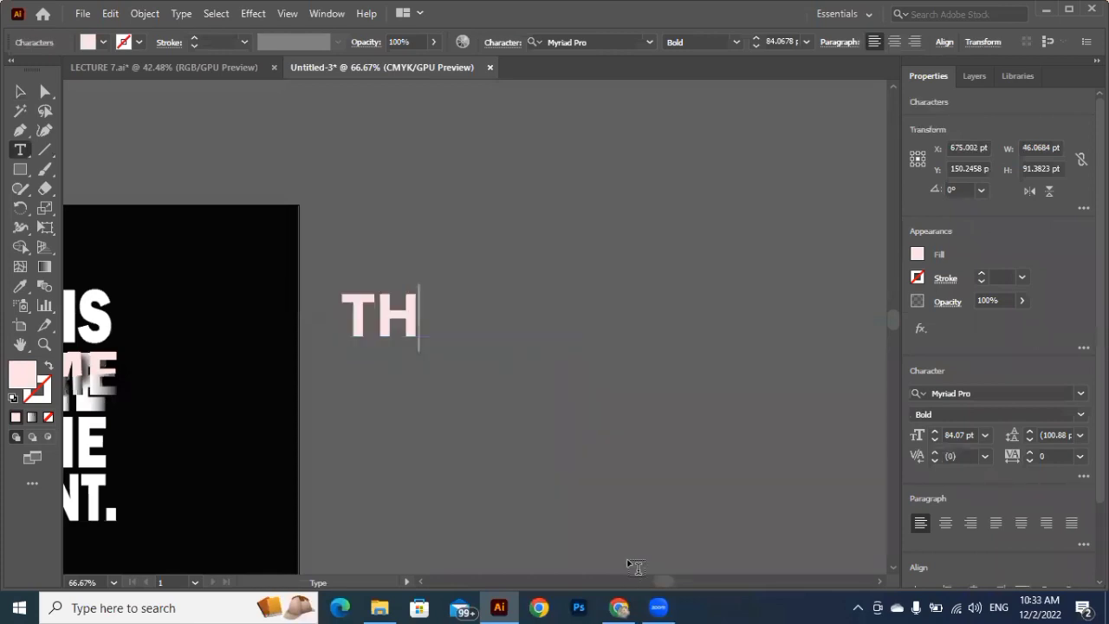
type("ERE IS")
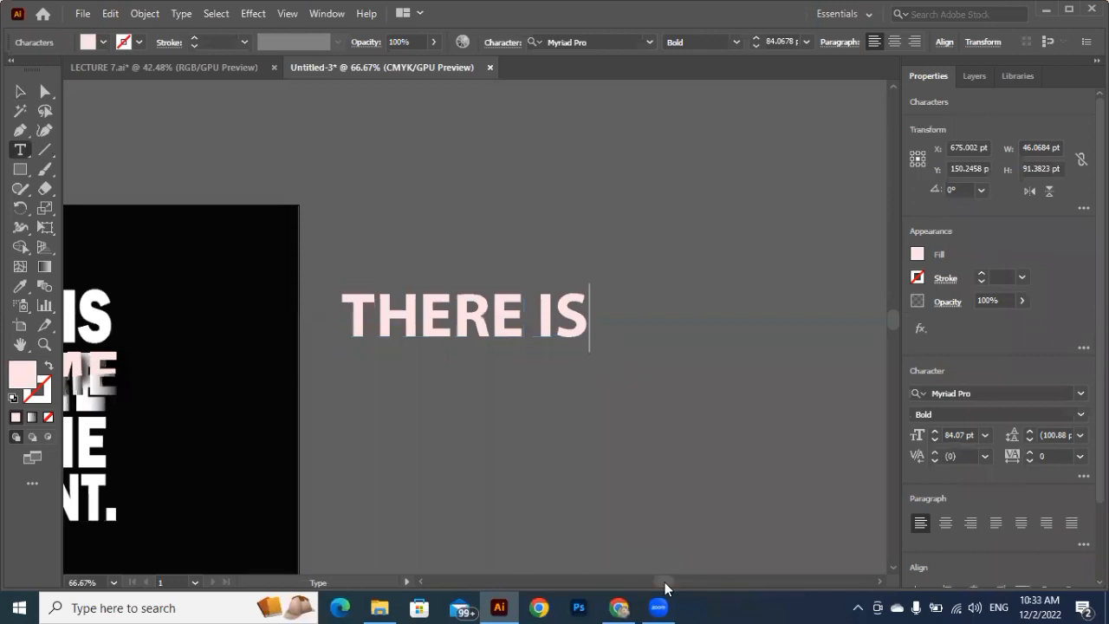
key("Escape")
Move the pink THERE IS text onto the poster, over the white THERE IS line.
scroll(656, 586, "left", 1)
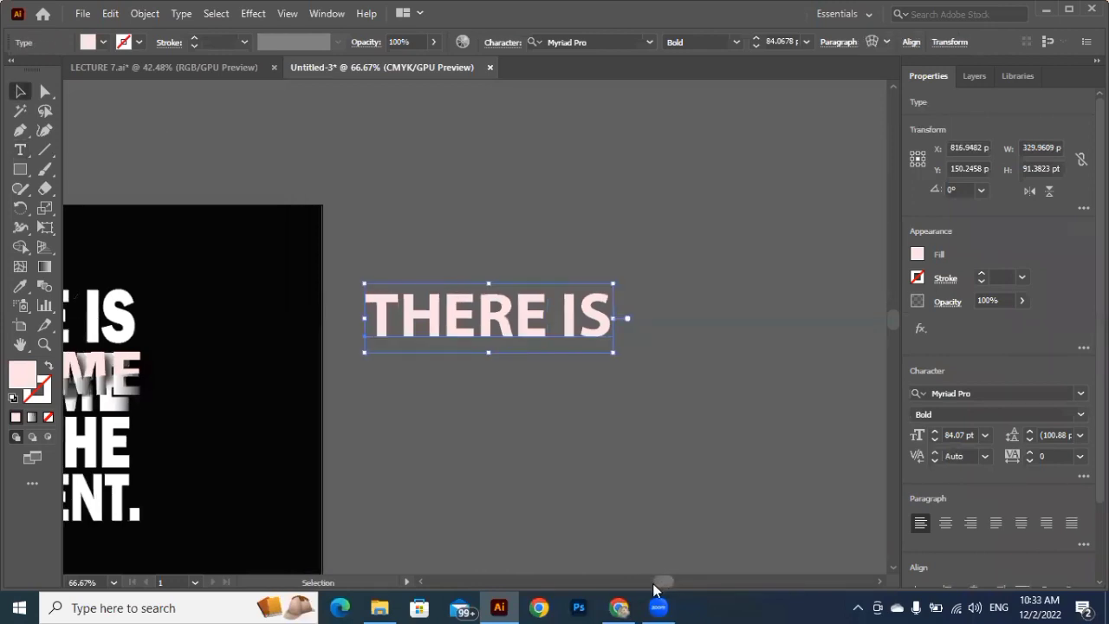
scroll(656, 586, "left", 5)
scroll(693, 338, "right", 1)
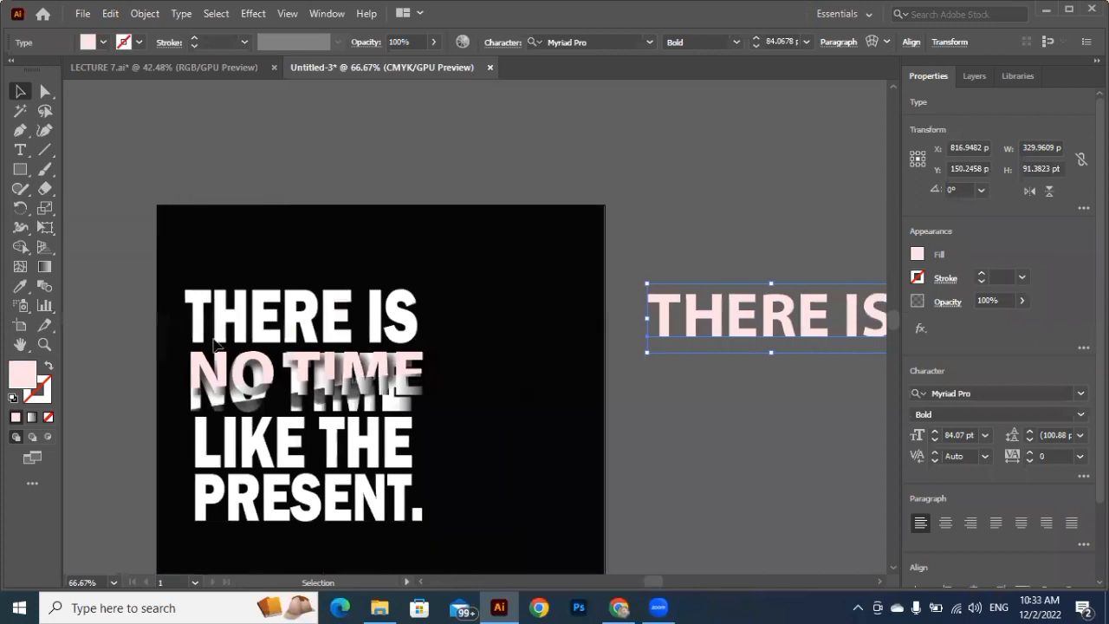
left_click_drag(216, 344, 229, 333)
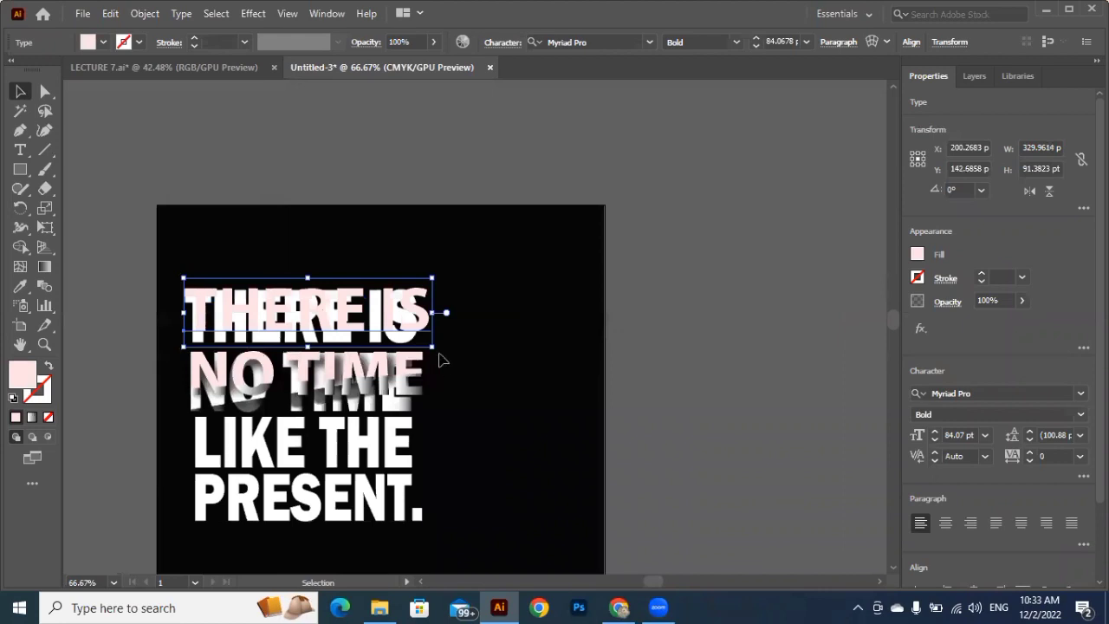
Move the pink THERE IS text down over the white LIKE THE line and replace its wording with LIKE THE.
scroll(338, 236, "down", 3)
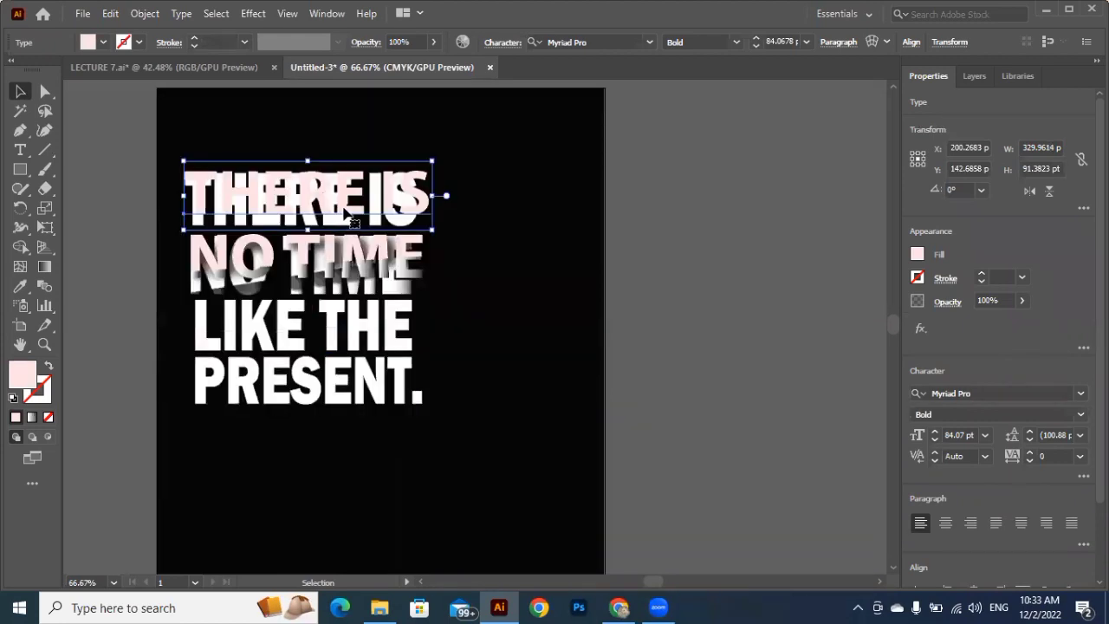
left_click_drag(343, 205, 343, 340)
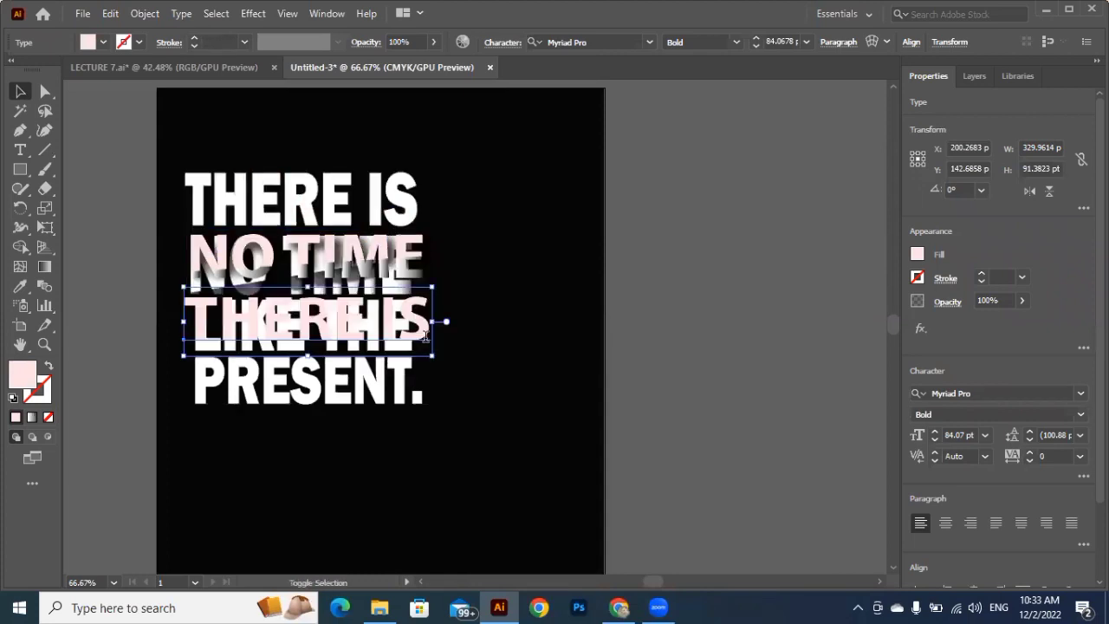
key("t")
key("ctrl+a")
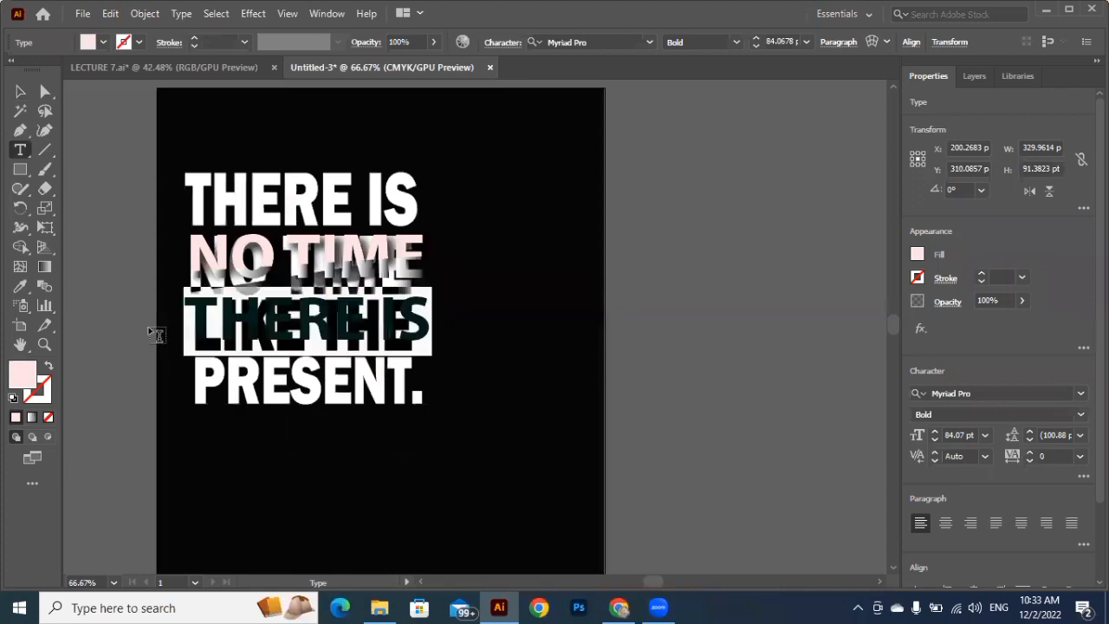
key("BackSpace")
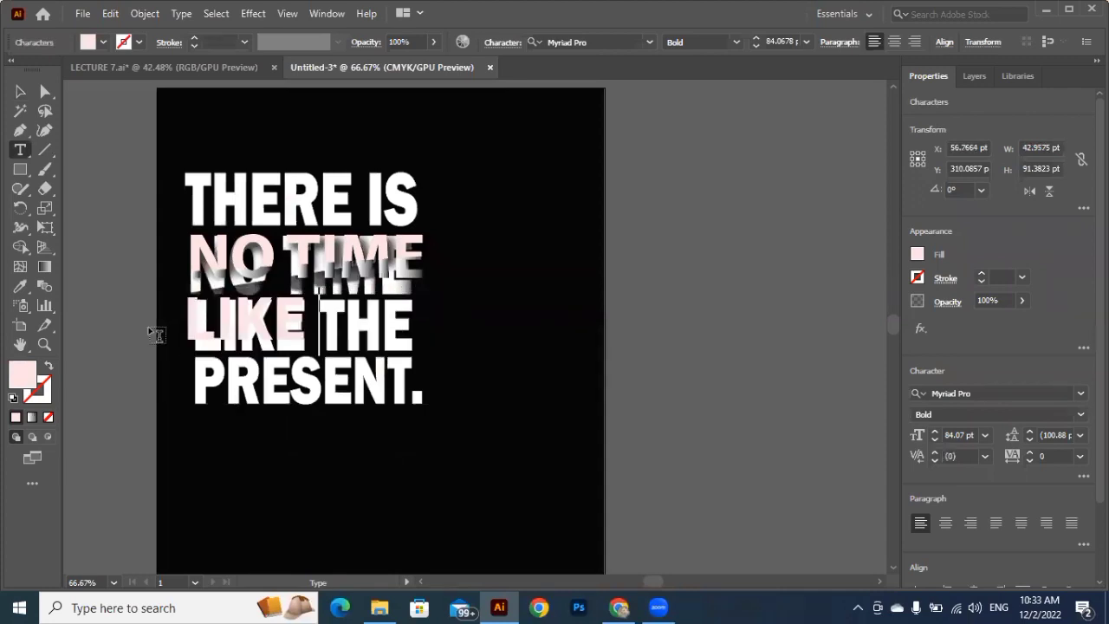
type("THE")
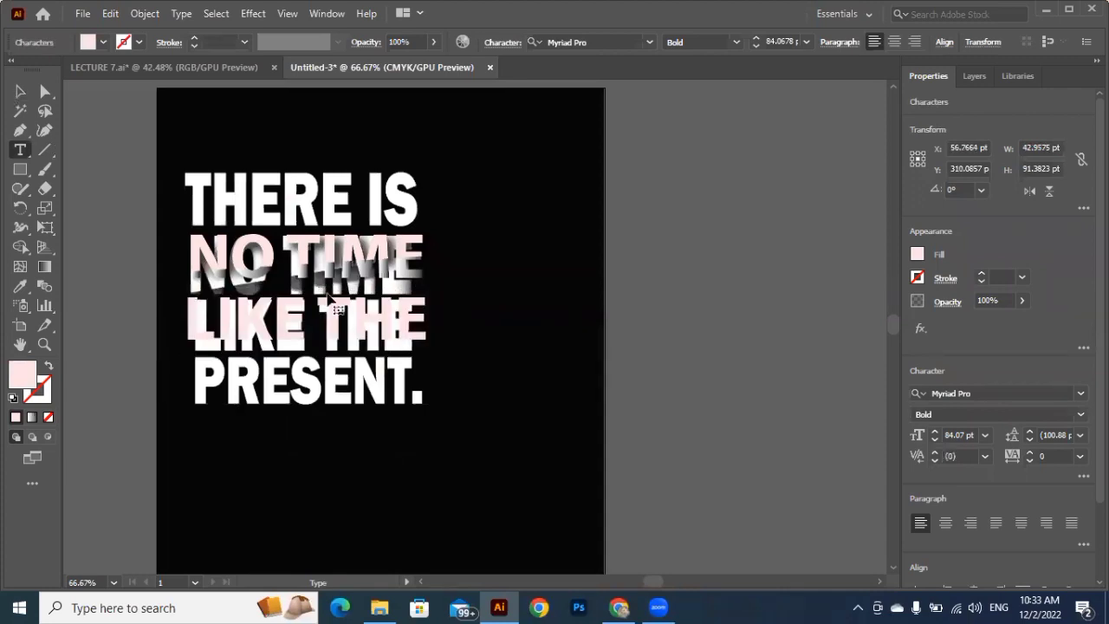
Move the pink LIKE THE text down over the white PRESENT. line.
left_click(342, 336, "ctrl")
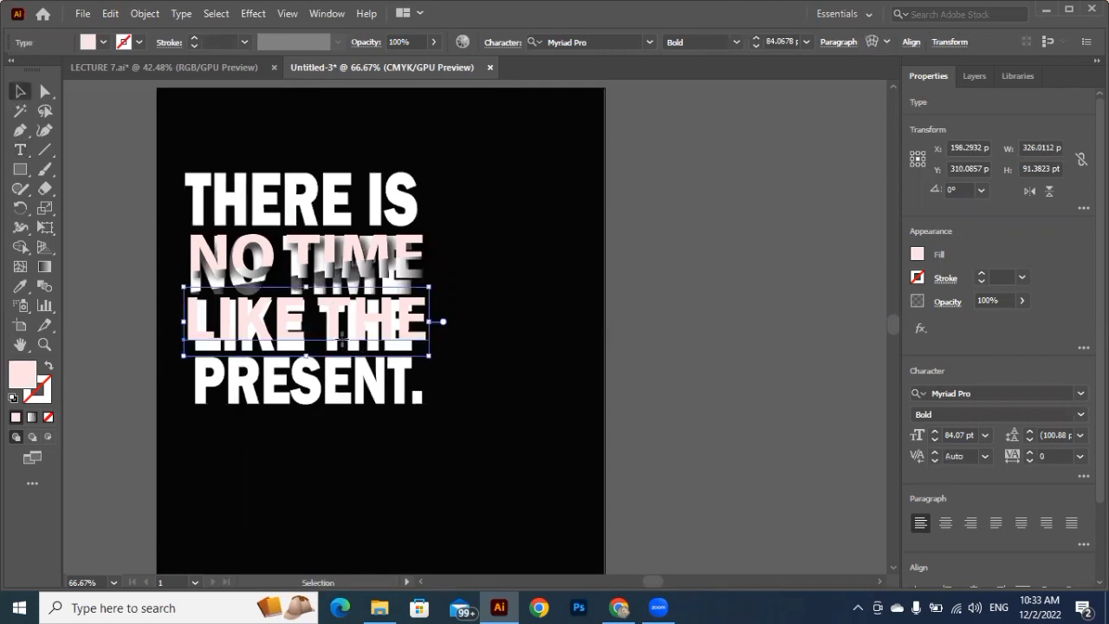
left_click_drag(343, 336, 344, 404)
Try to replace the wording of the lowest pink text with PRESENT., and delete that text object.
key("t")
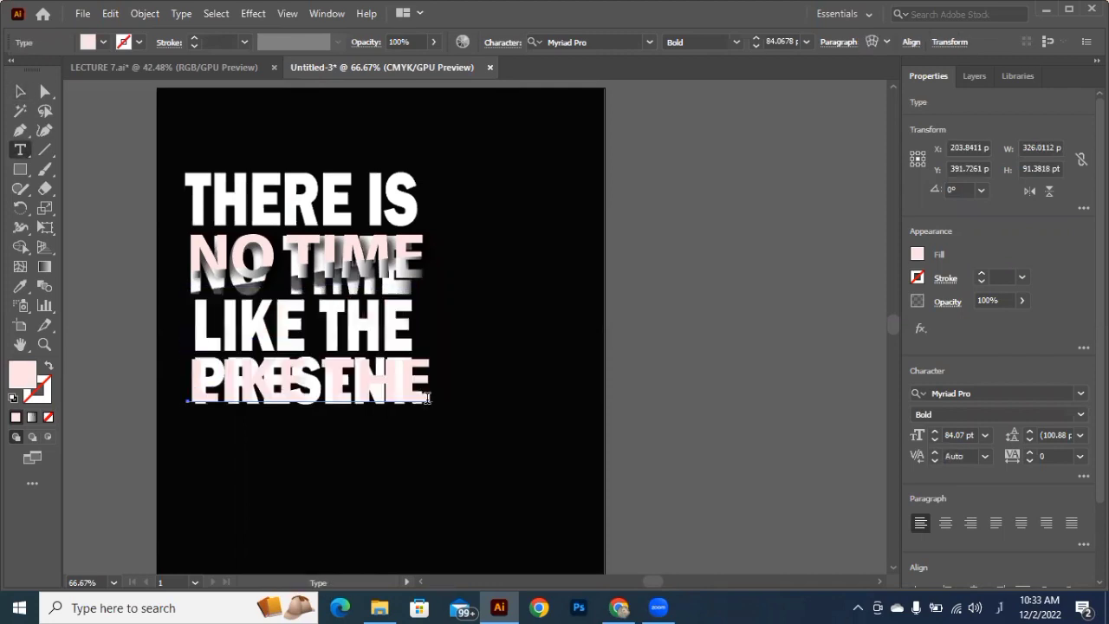
double_click(178, 383)
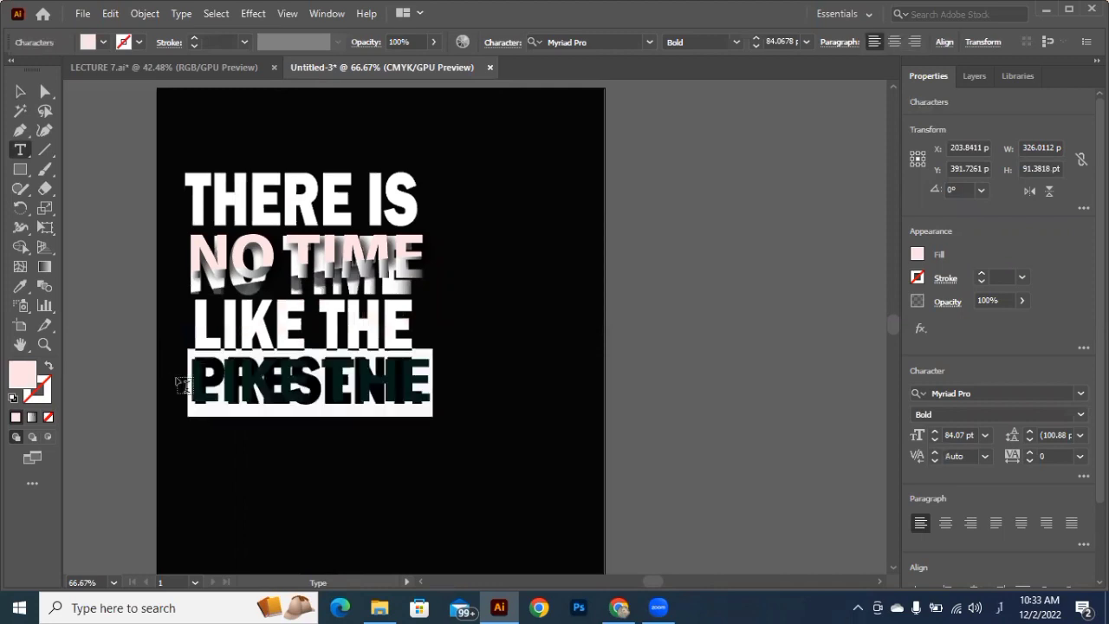
type("present")
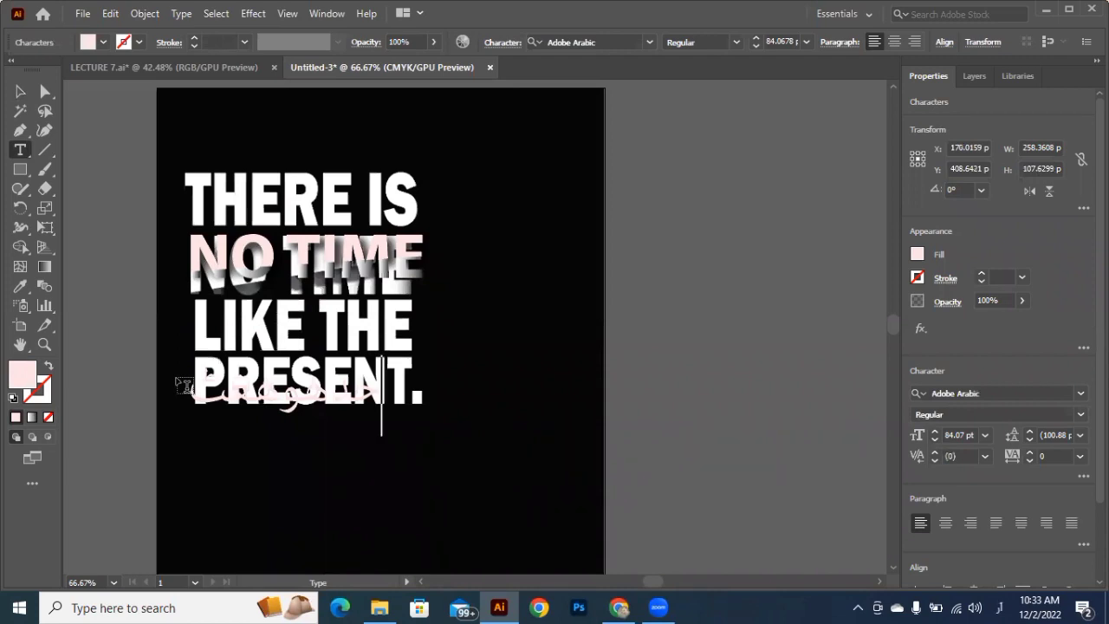
type(".")
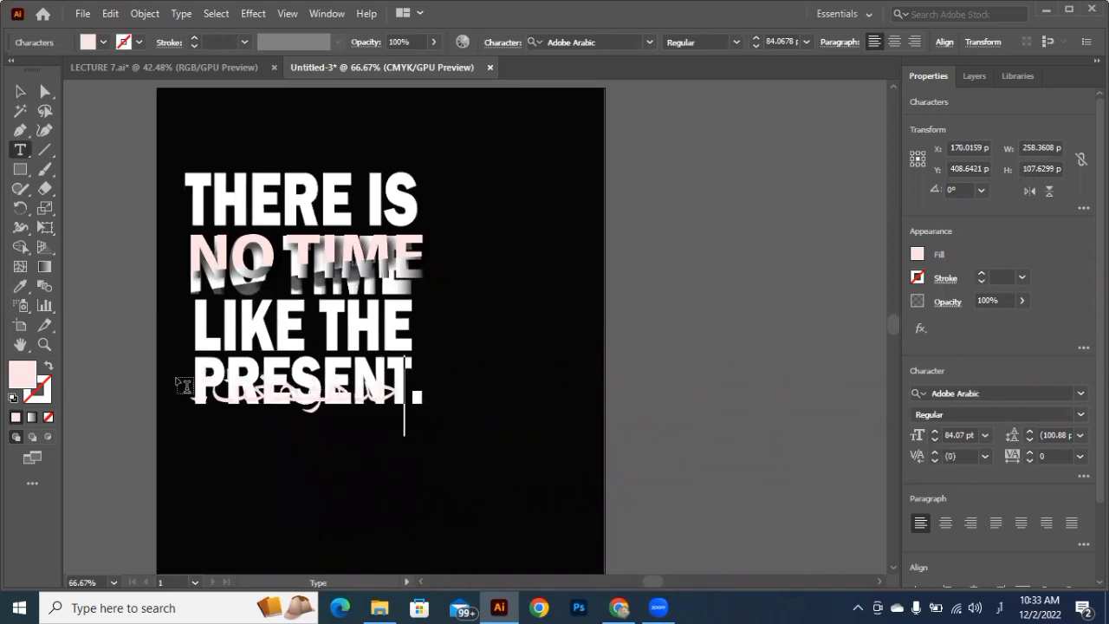
left_click(20, 92)
left_click(386, 407)
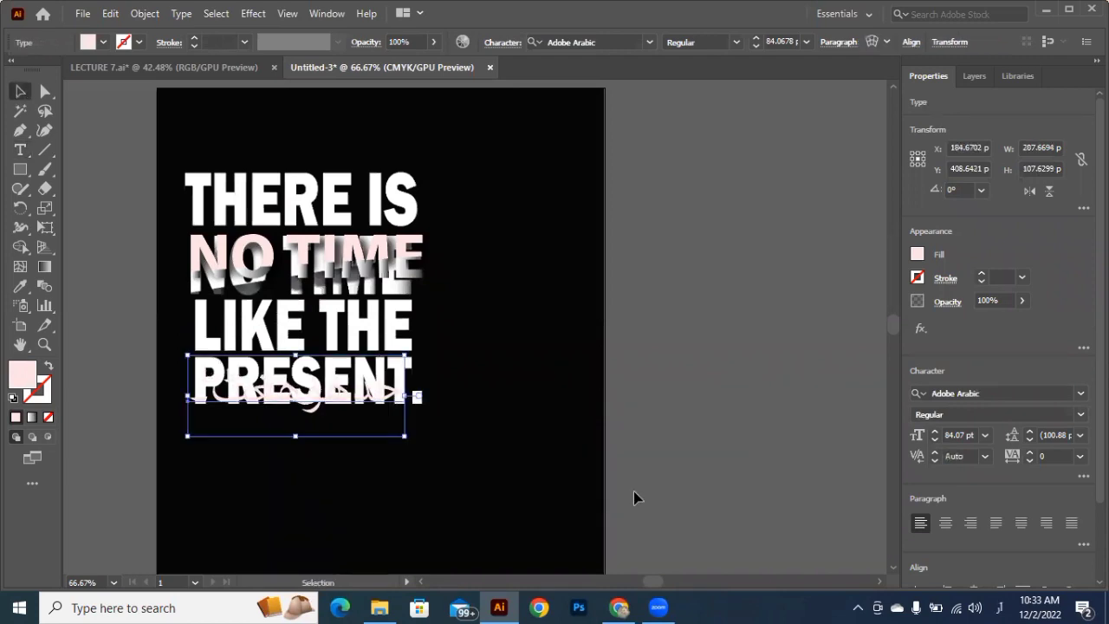
key("Delete")
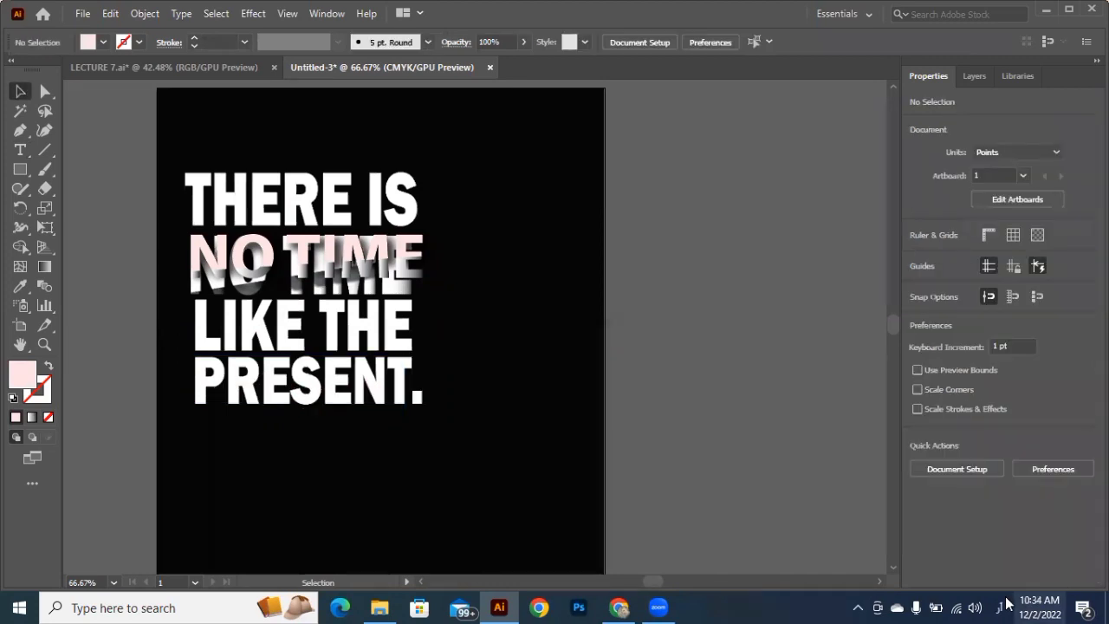
Switch the keyboard input language to English (United States).
key("super+space")
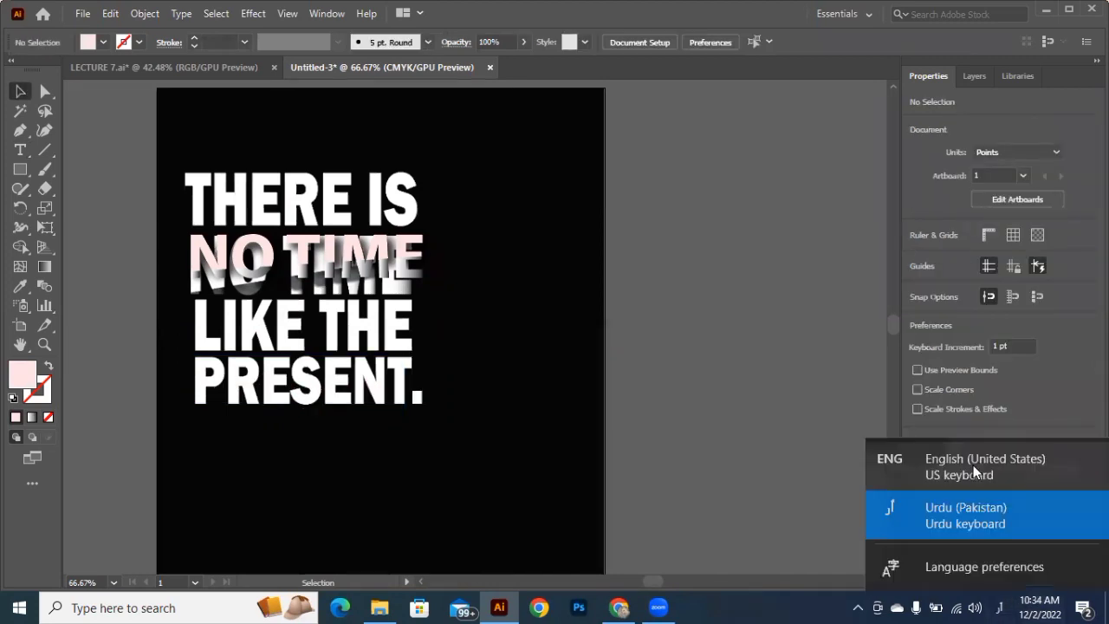
left_click(973, 463)
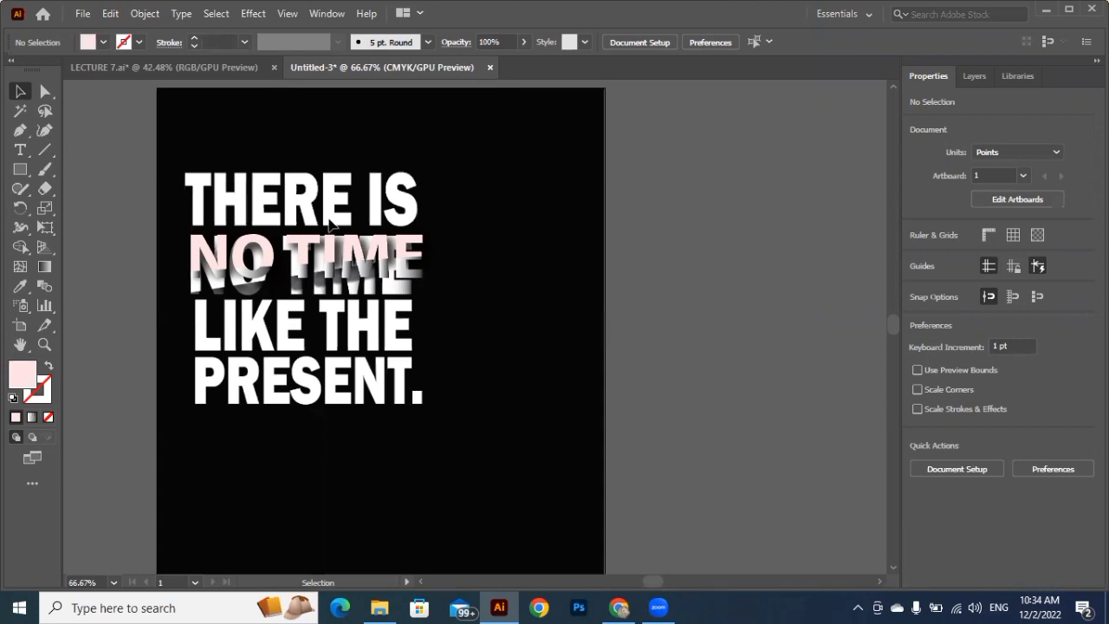
Undo the deletion and rewording of the pink text over the PRESENT. line and clear the selection.
left_click(291, 249)
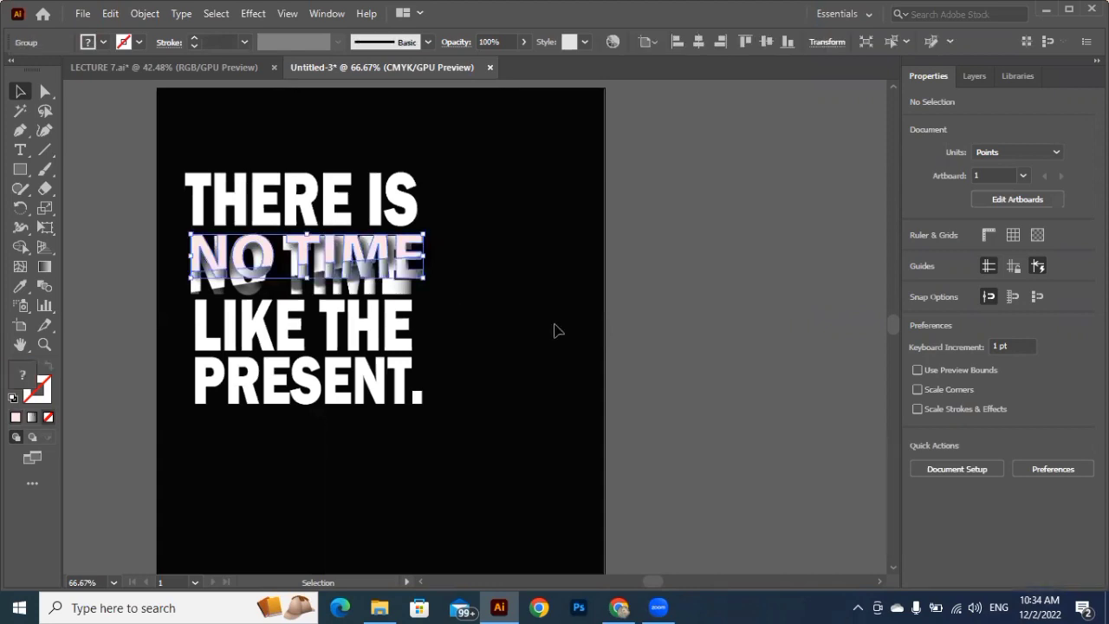
key("ctrl+v")
key("ctrl+a")
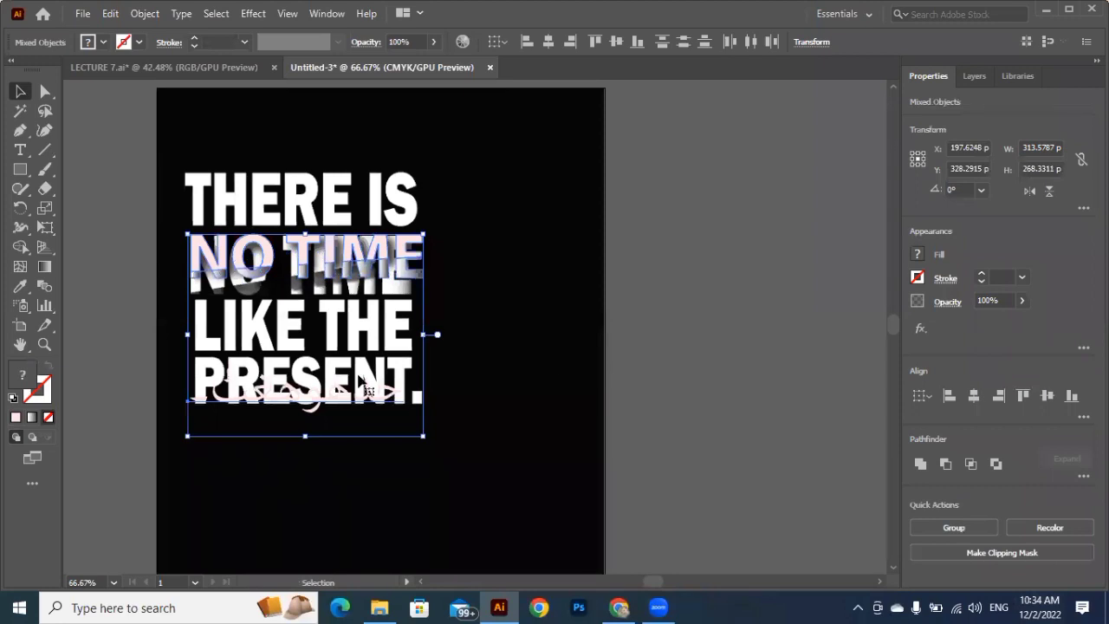
key("a")
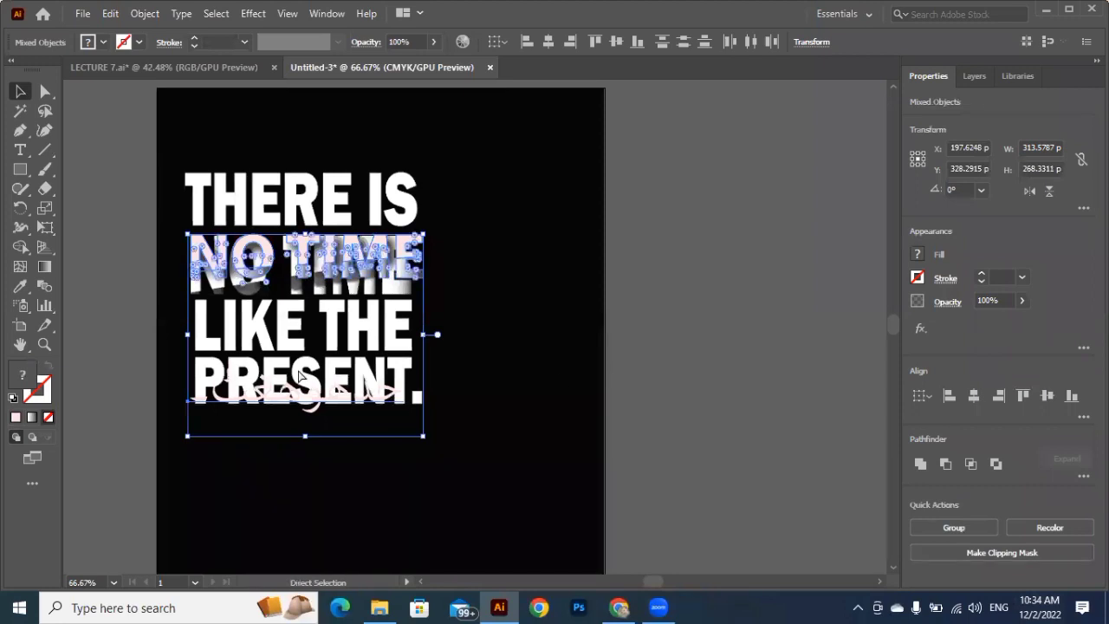
key("ctrl+z")
key("v")
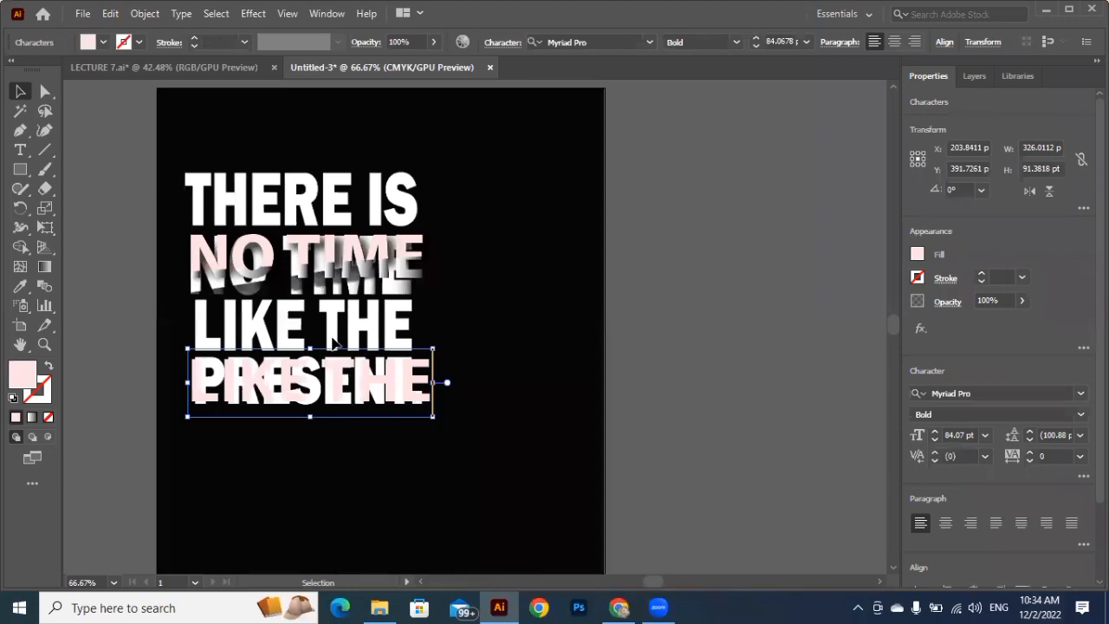
key("ctrl+shift+a")
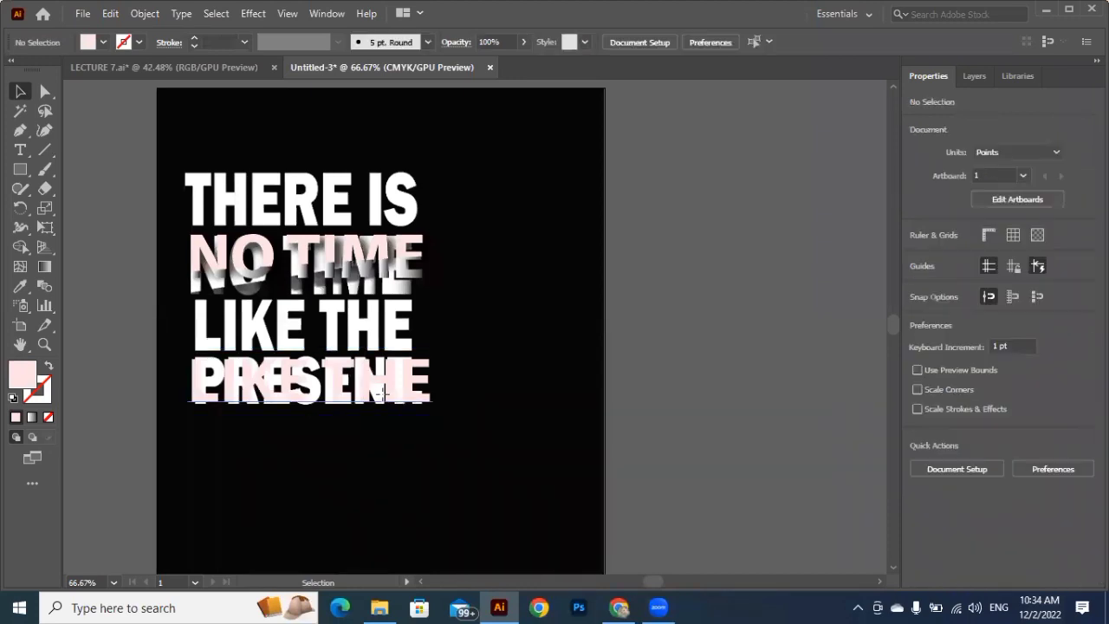
Copy the pink LIKE THE text straight up from the PRESENT. line onto the white LIKE THE line.
left_click(226, 394)
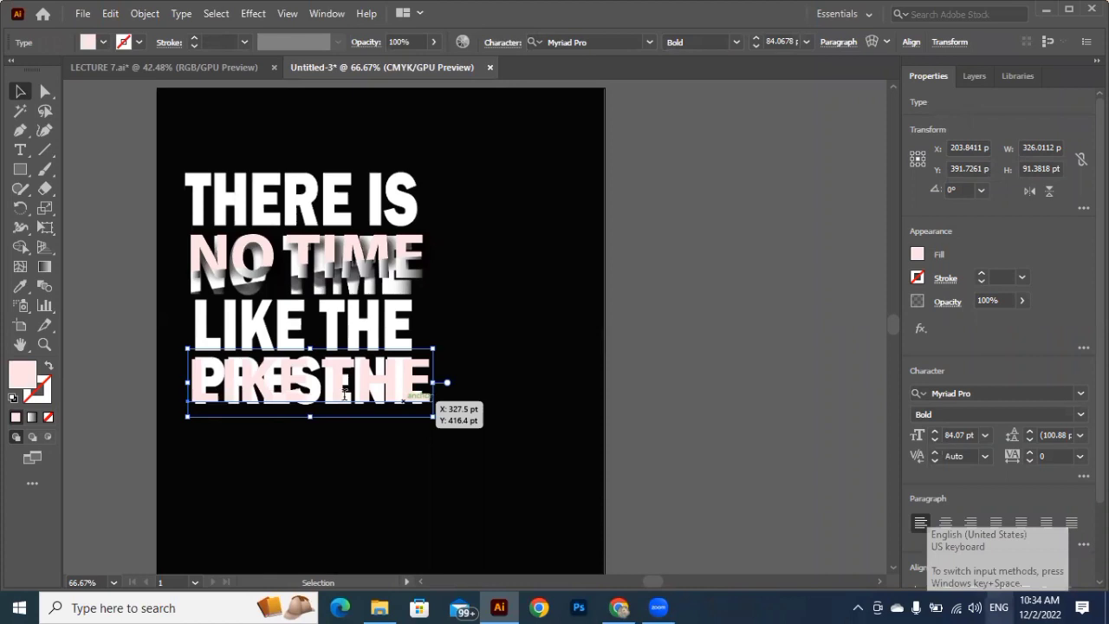
key("t")
key("v")
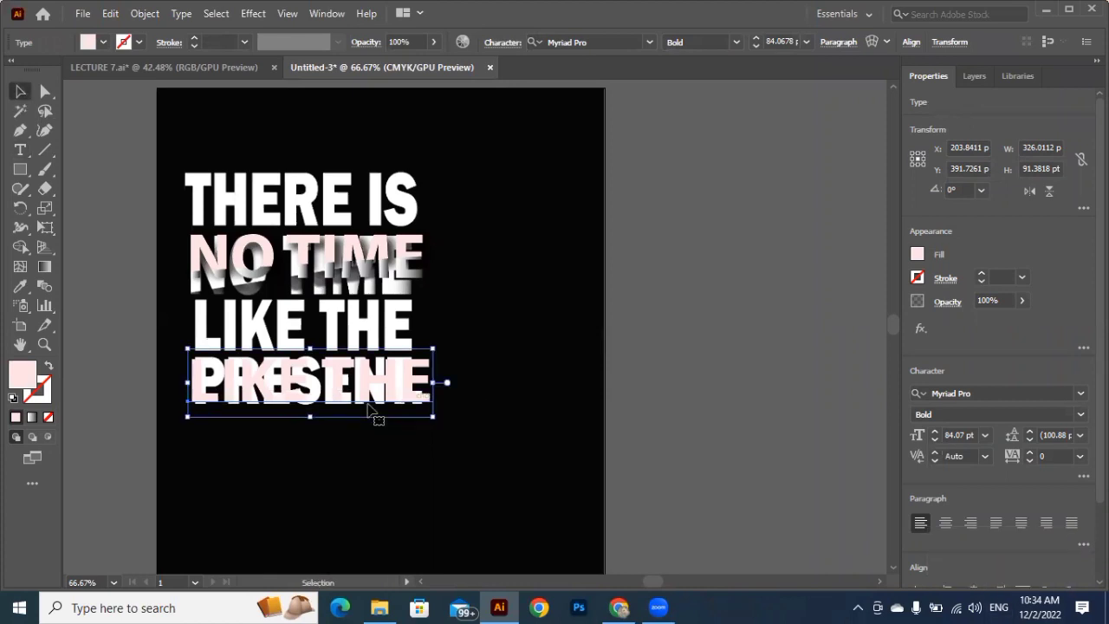
left_click_drag(391, 391, 361, 354)
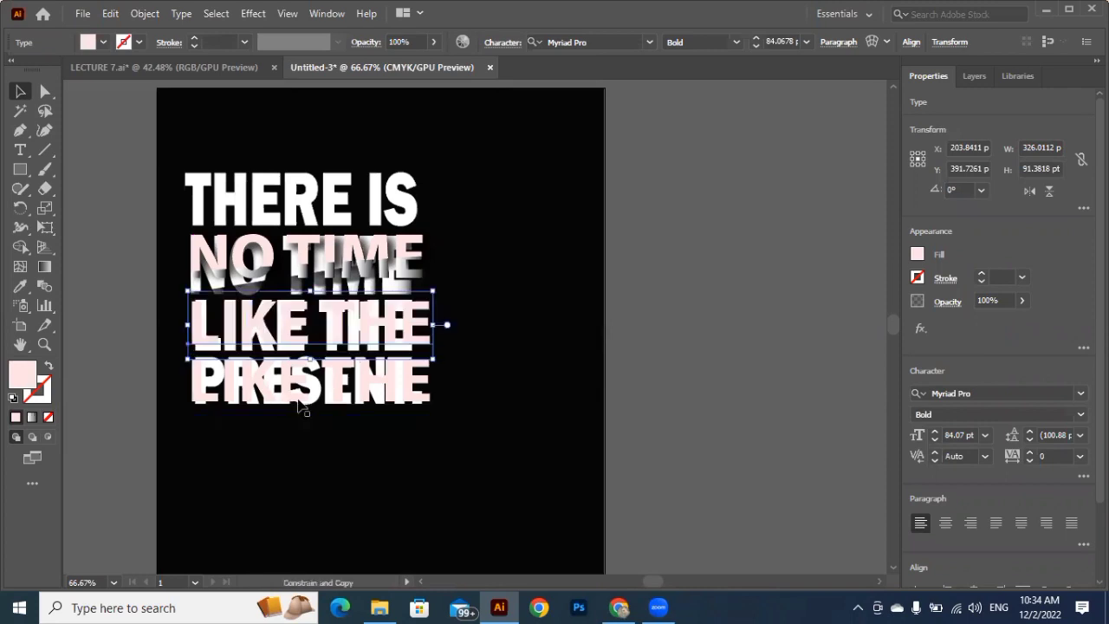
Replace the wording of the lower pink LIKE THE text with PRESENT. including the full stop.
left_click(304, 403)
left_click(303, 403)
key("t")
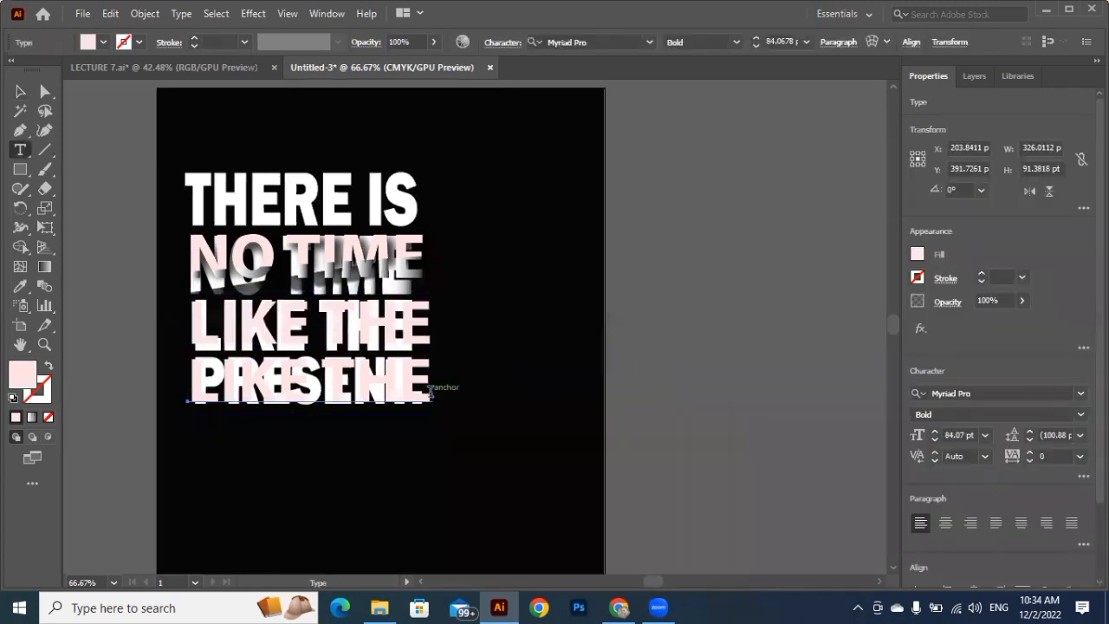
double_click(180, 381)
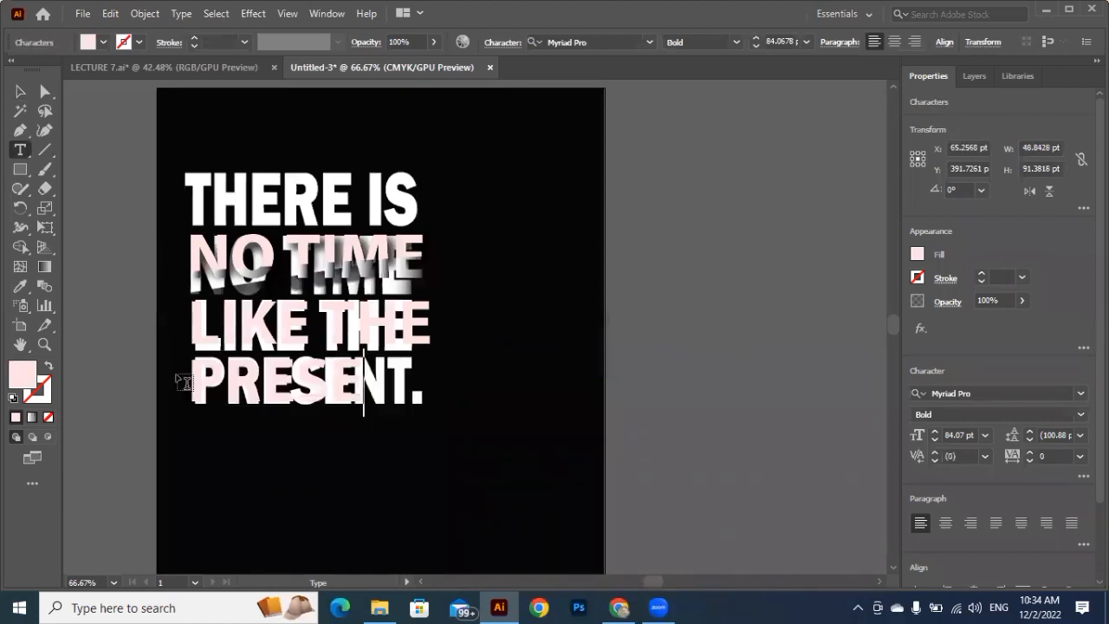
type("NT")
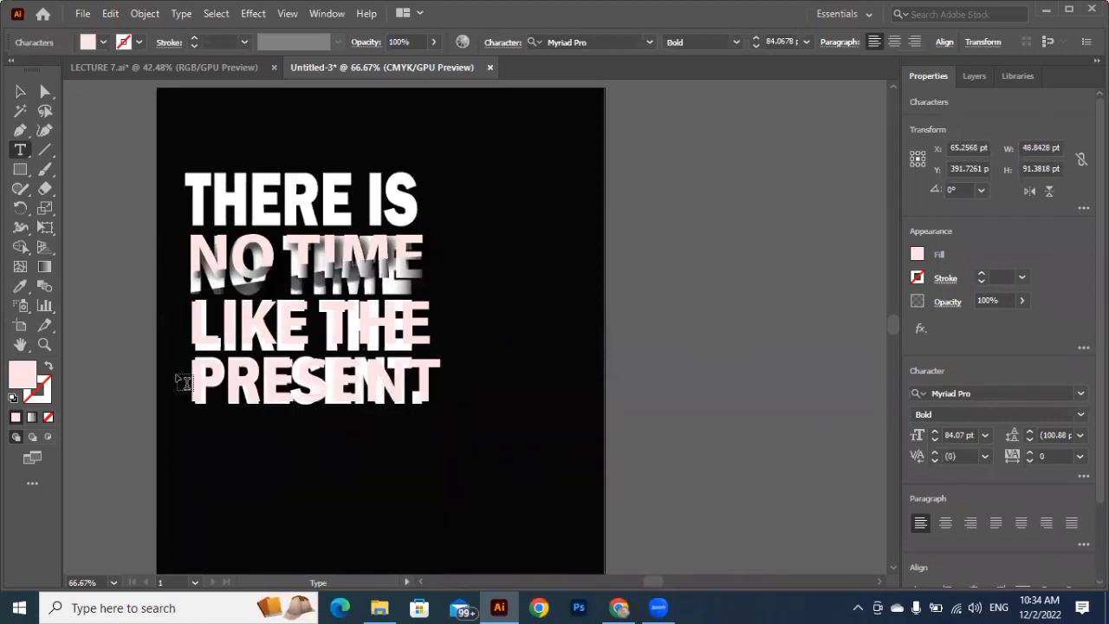
type(".")
left_click(20, 90)
Copy the pink LIKE THE text straight up over the white THERE IS line.
left_click(336, 345)
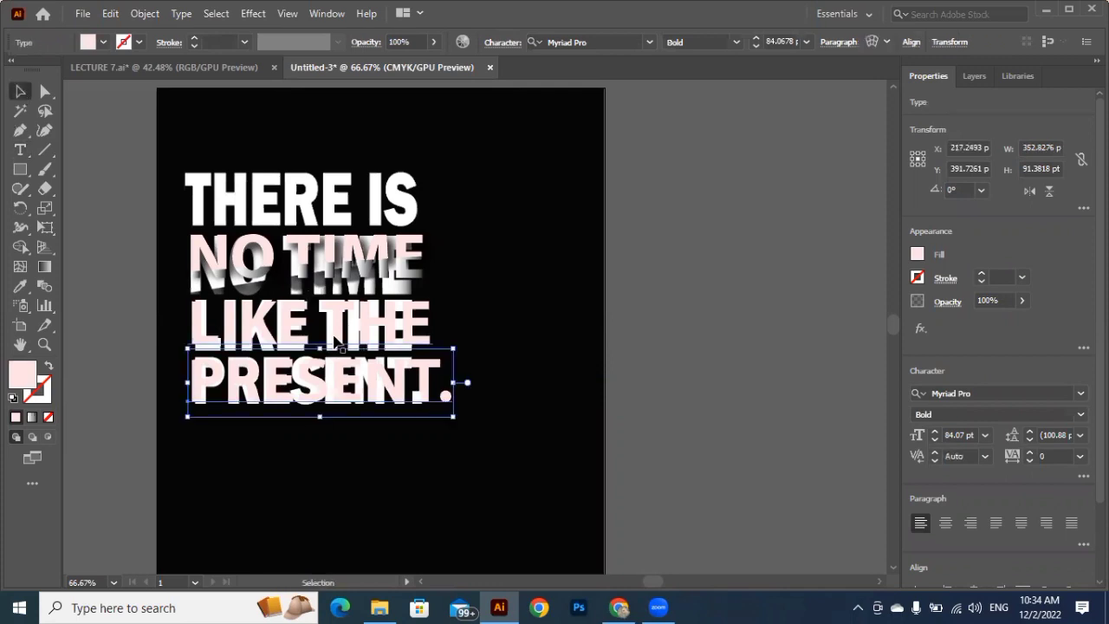
left_click(339, 334)
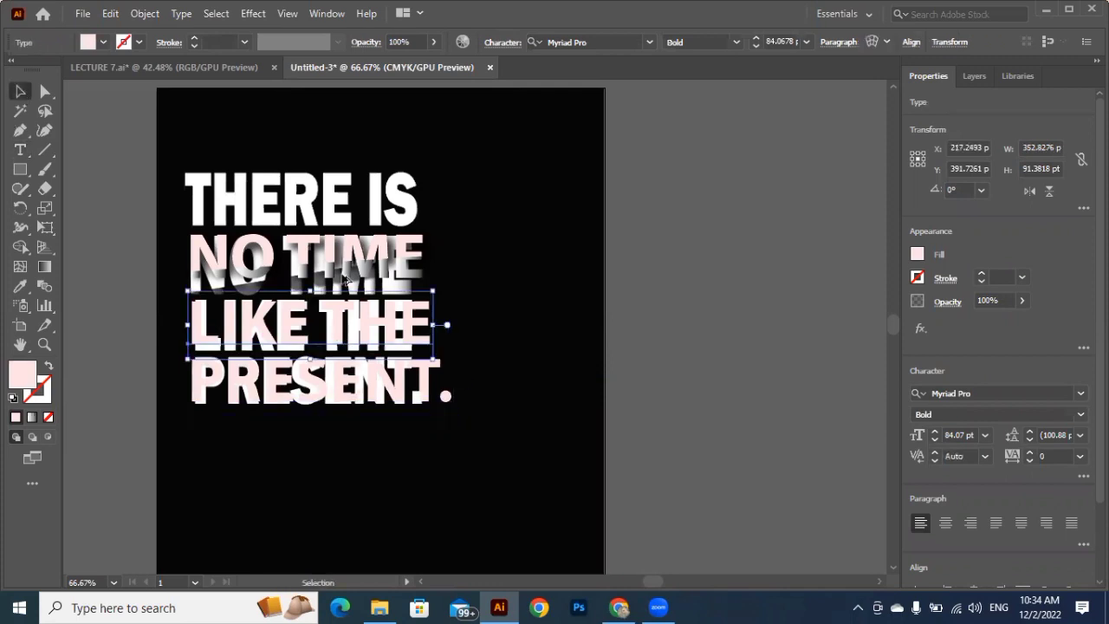
left_click_drag(342, 336, 359, 239)
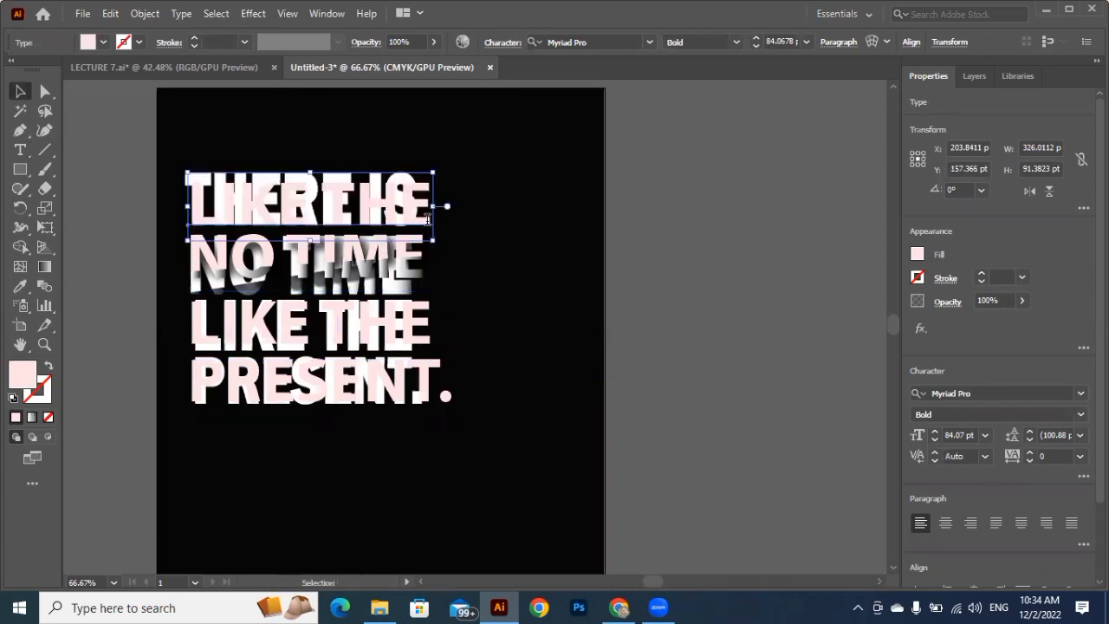
Replace the wording of the topmost pink LIKE THE copy with THERE IS.
double_click(427, 219)
key("ctrl+a")
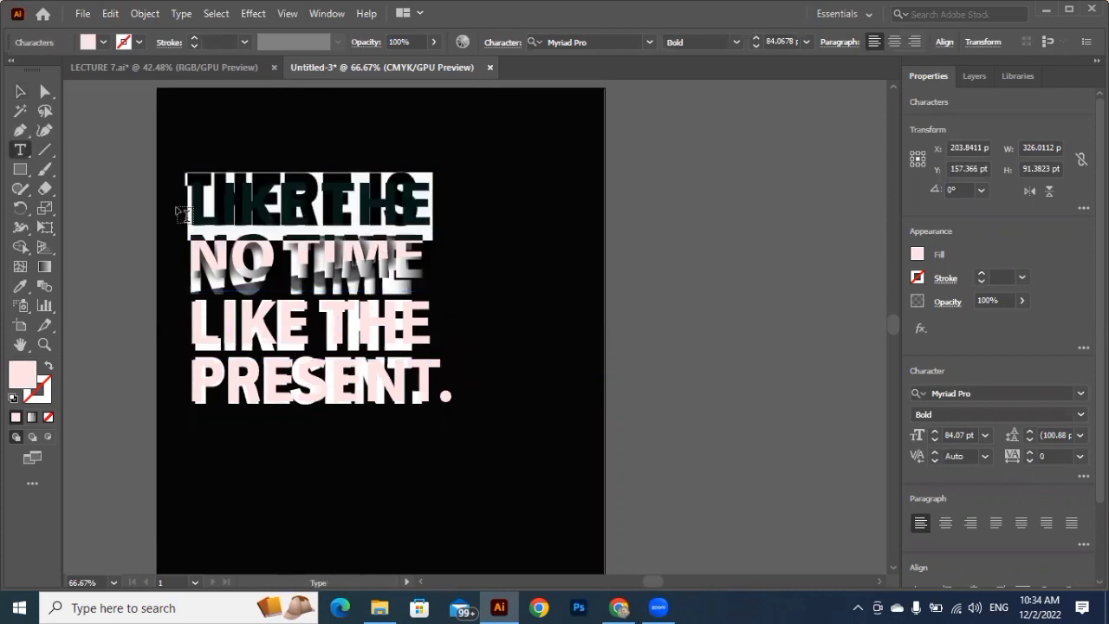
type("THERE IS")
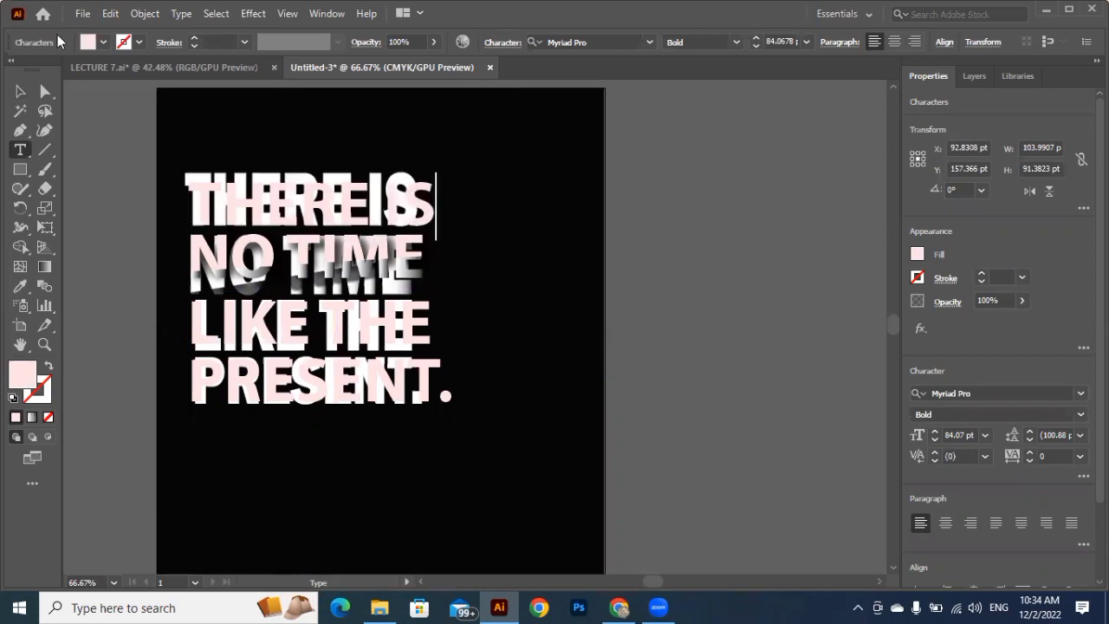
left_click(20, 93)
Move the linked black poster reference image off the artboard to its left, leaving the pink lettering in place.
scroll(370, 260, "down", 3)
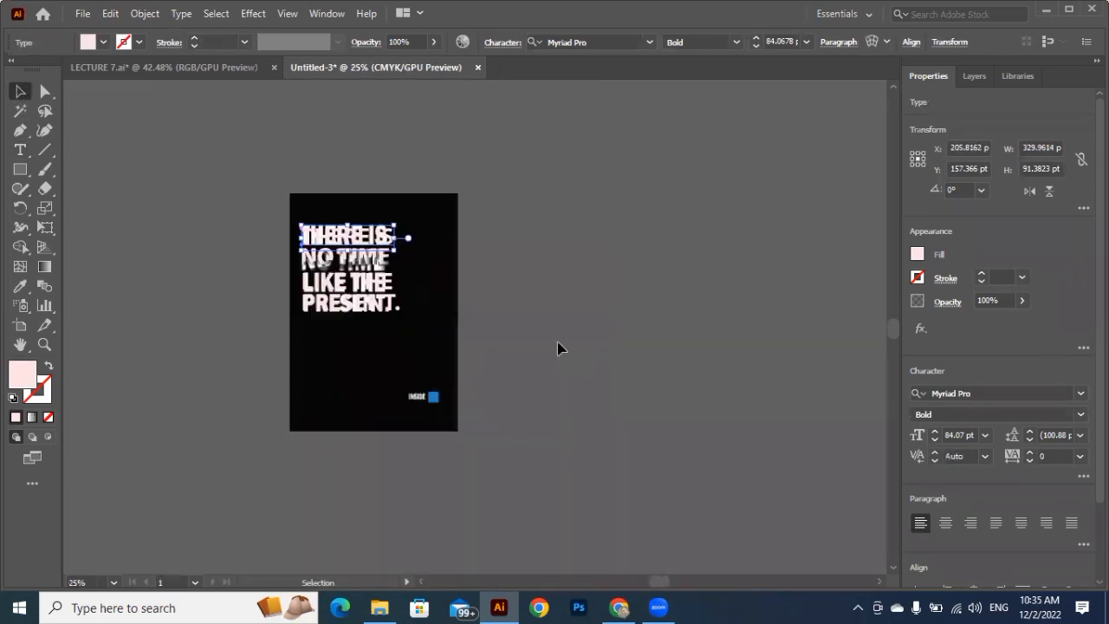
left_click(558, 347)
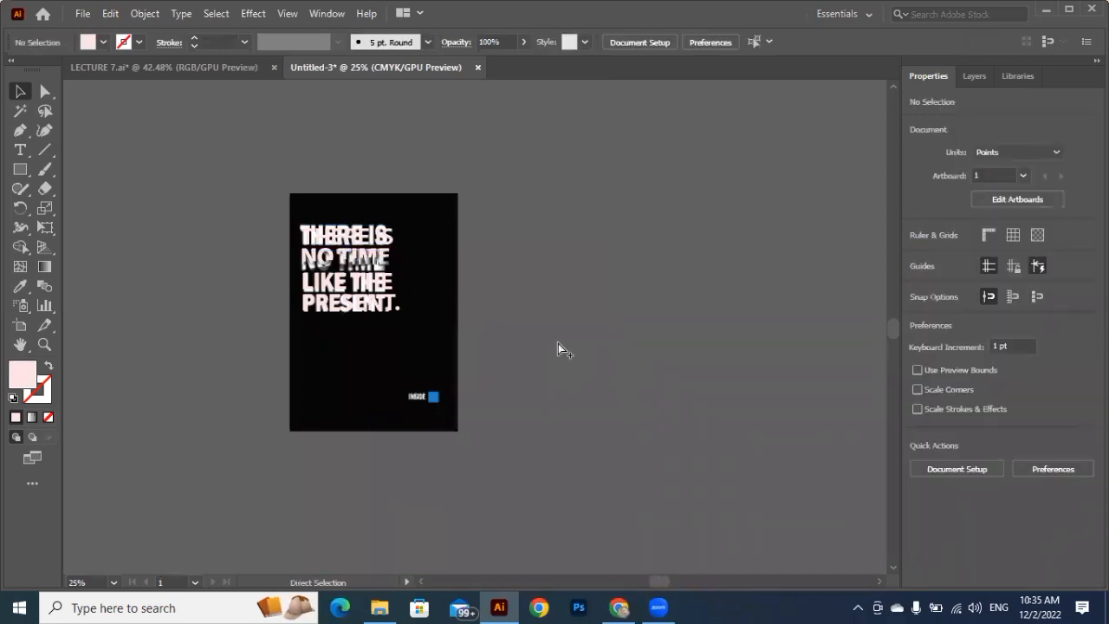
key("ctrl+a")
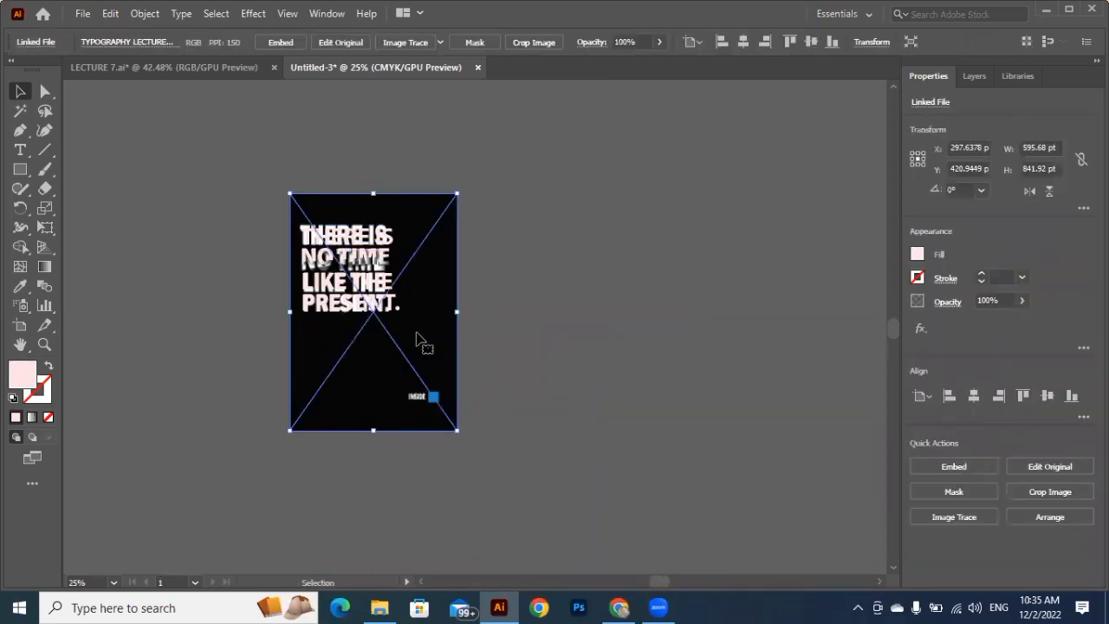
left_click_drag(404, 361, 177, 361)
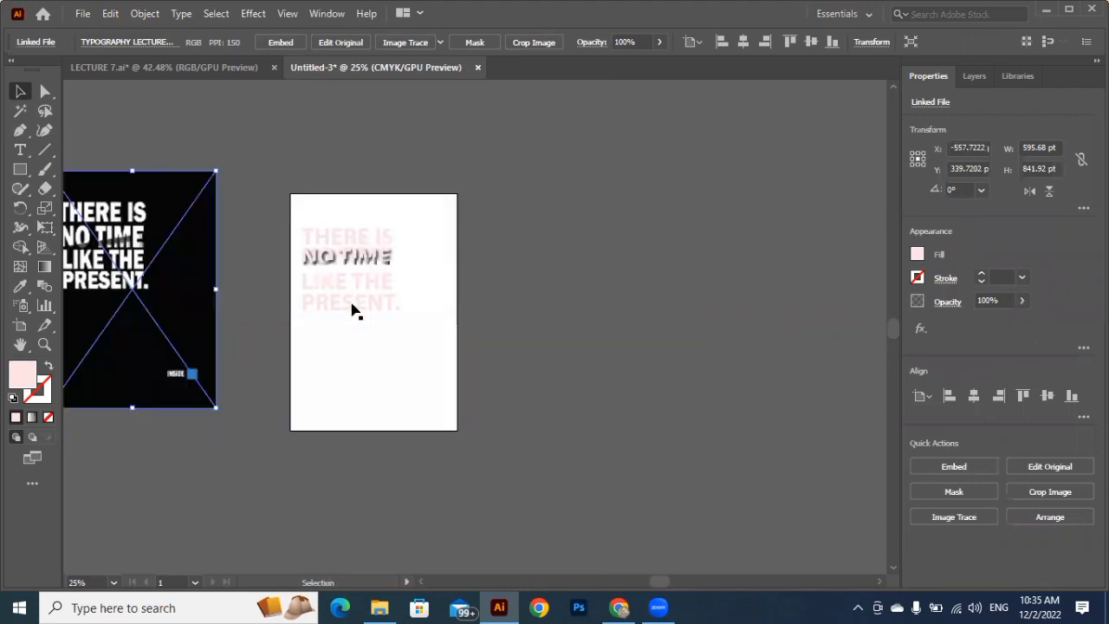
scroll(353, 305, "up", 1)
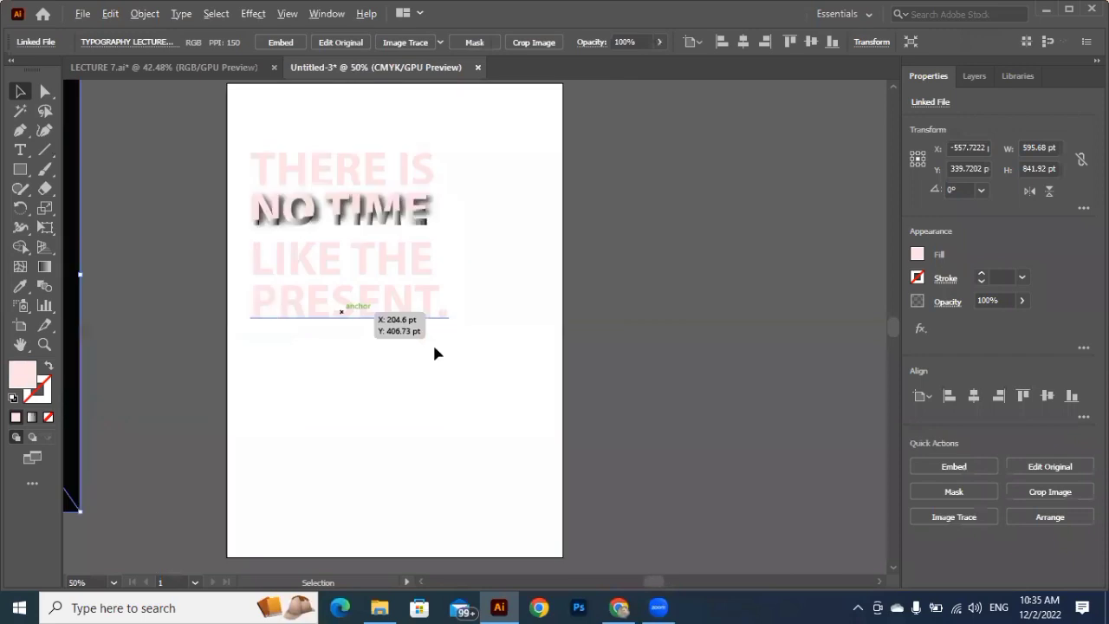
Try a black 000000 fill on the THERE IS, LIKE THE and PRESENT. text lines, and undo it.
left_click(260, 259)
left_click(342, 187, "shift")
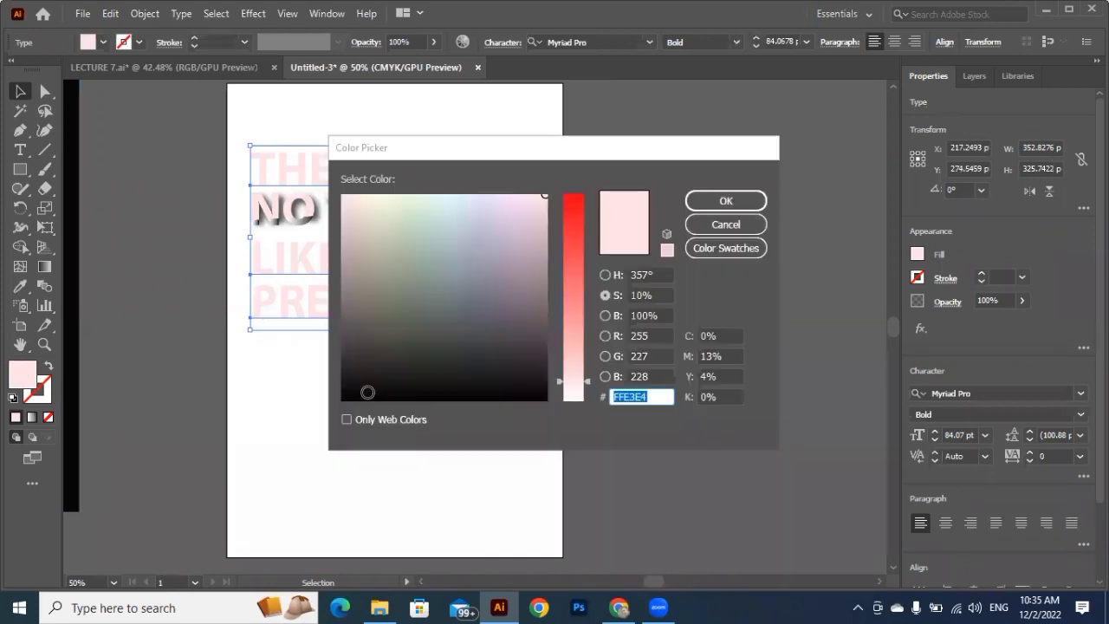
type("000000")
left_click(697, 208)
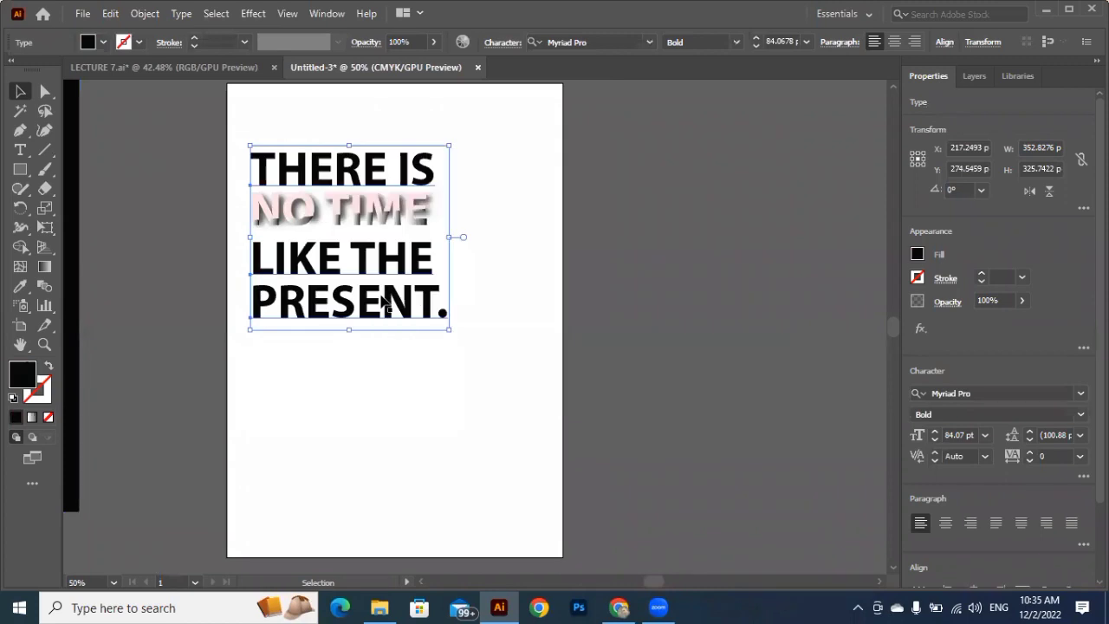
left_click(260, 302)
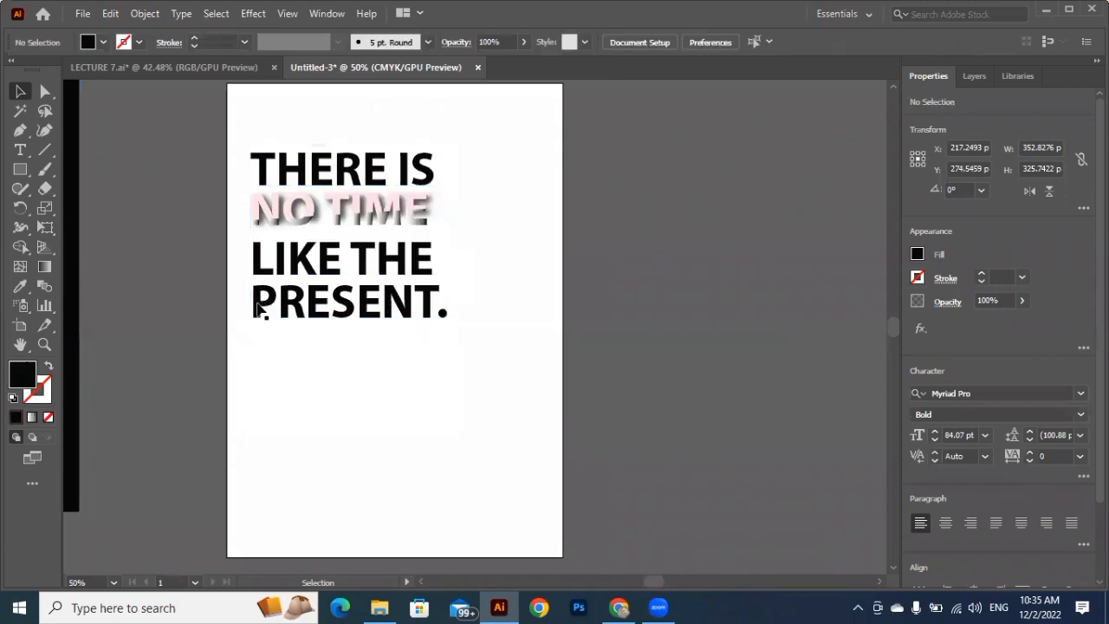
key("ctrl+z")
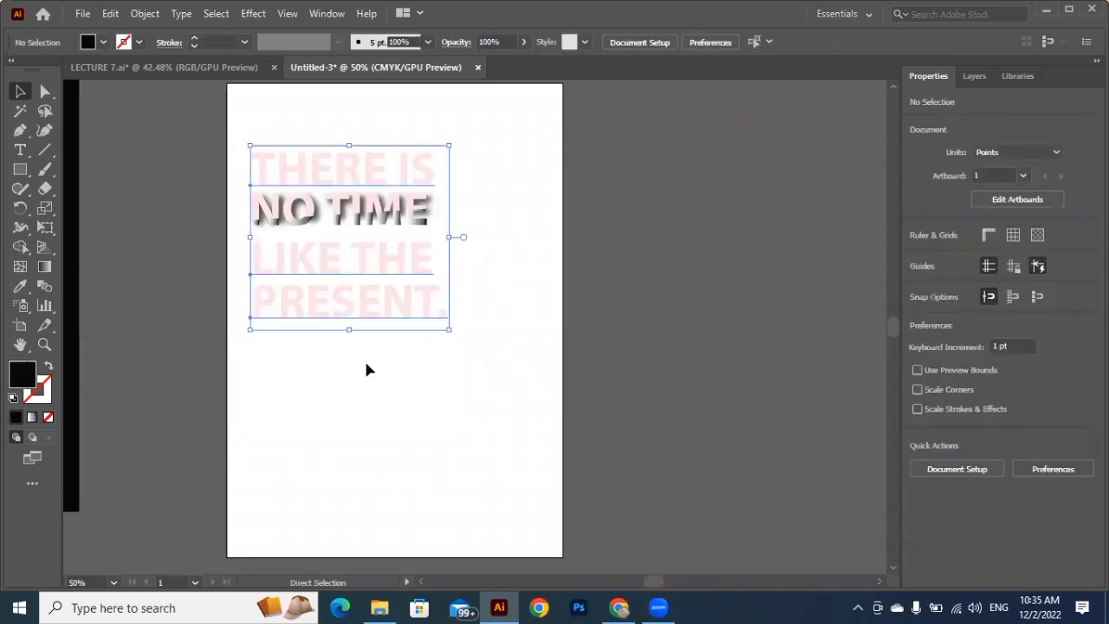
left_click(423, 350)
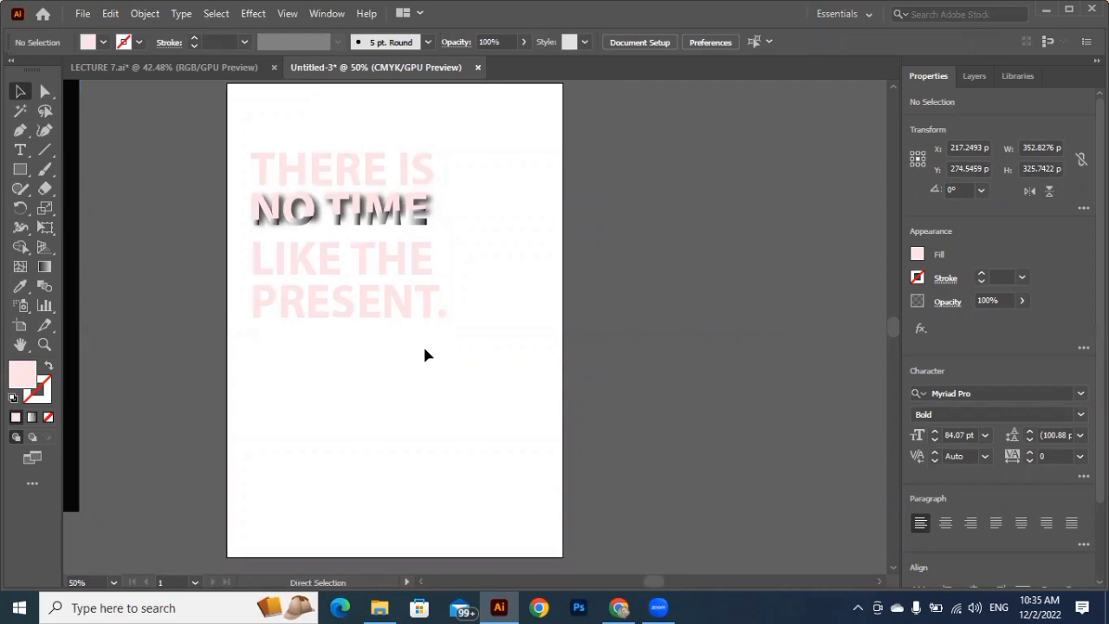
Draw a rectangle covering the whole artboard behind the lettering and fill it with the black of the reference poster.
key("ctrl+minus")
key("ctrl+minus")
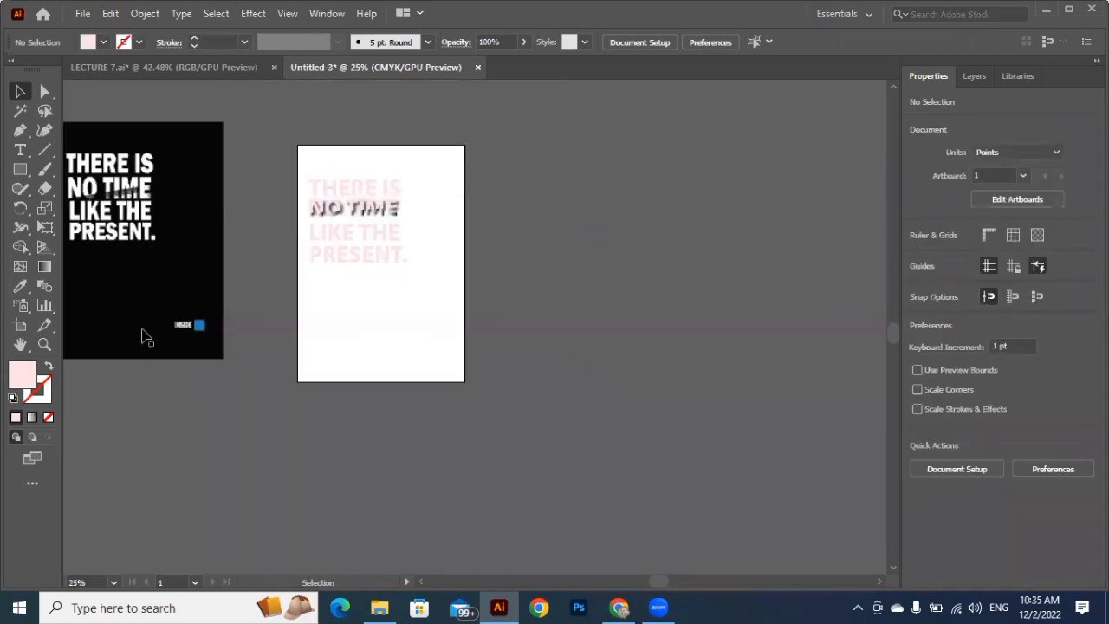
key("m")
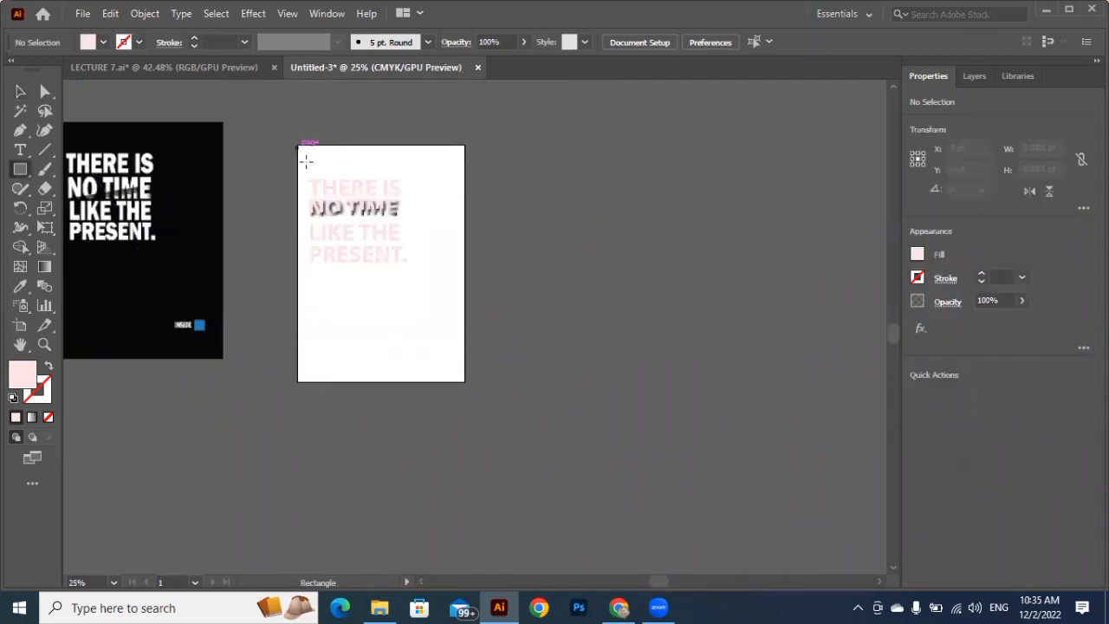
left_click_drag(299, 145, 465, 381)
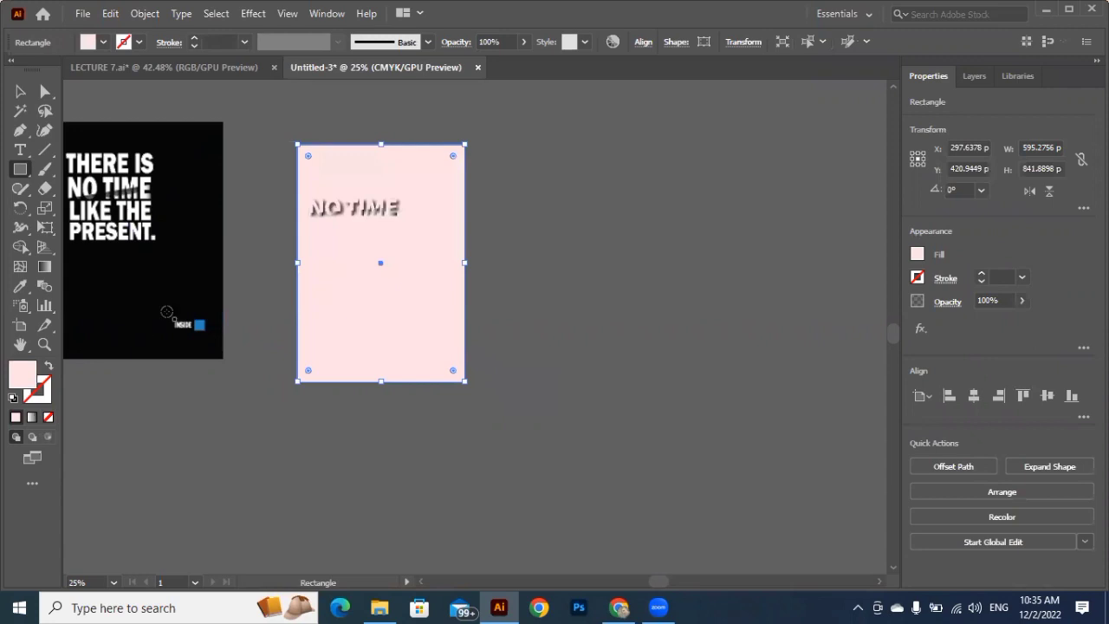
key("v")
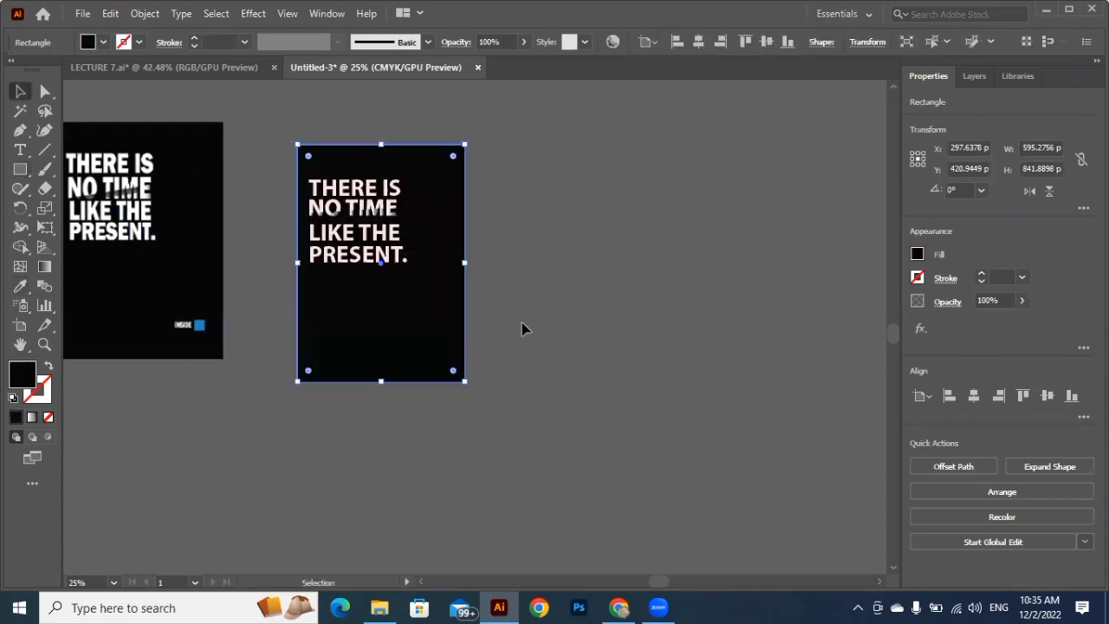
left_click(274, 296)
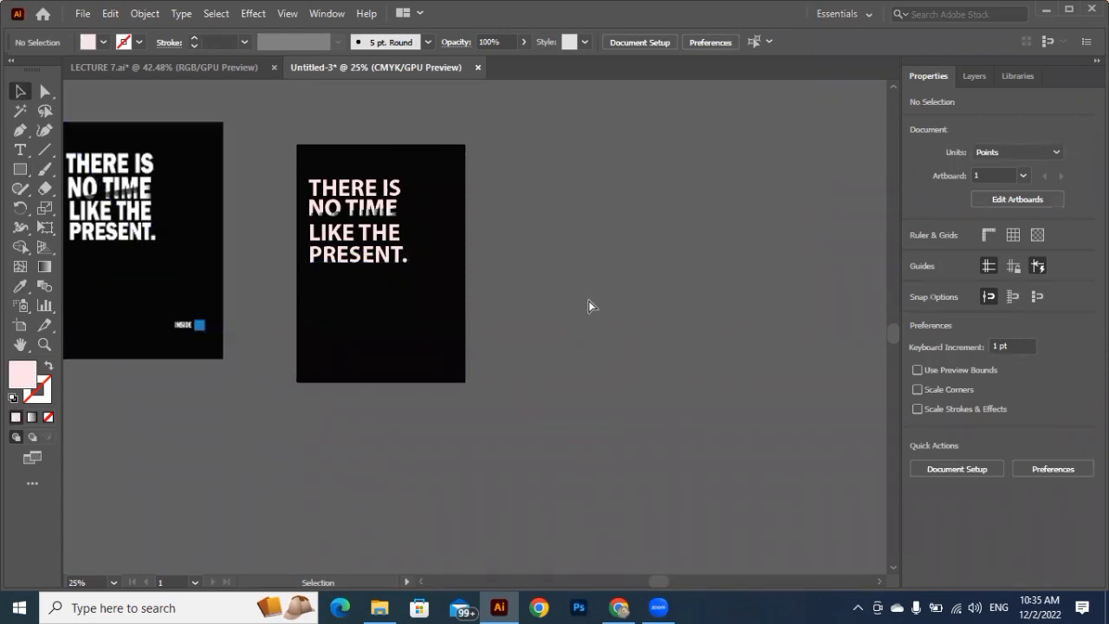
Show the rulers and place two vertical guides, one at the lettering's left edge and one at the end of THERE IS.
key("ctrl+r")
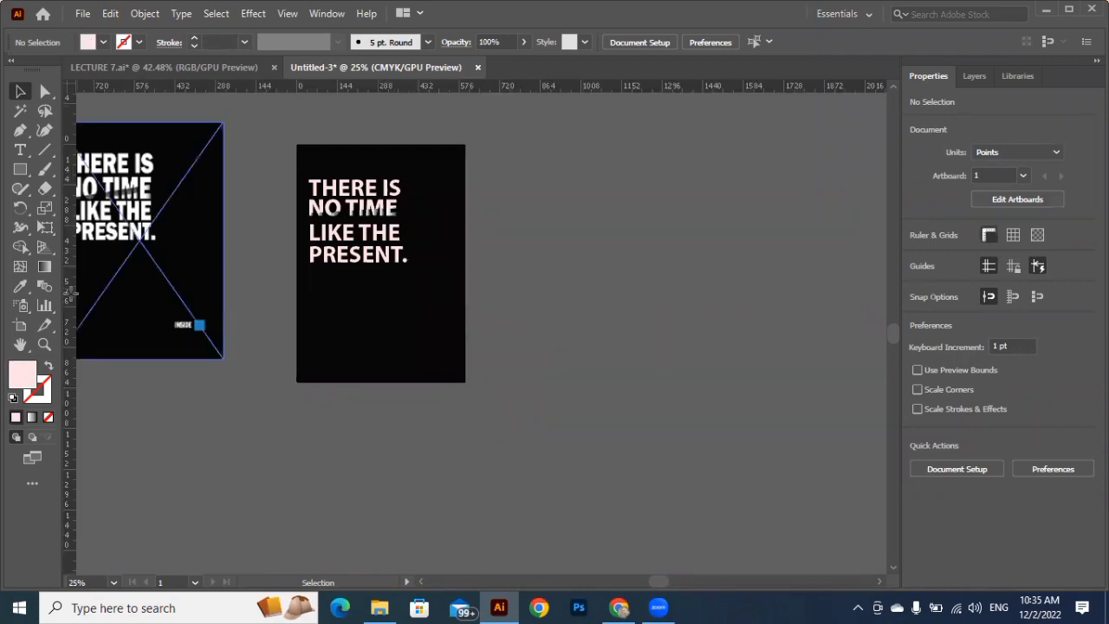
left_click_drag(69, 293, 307, 321)
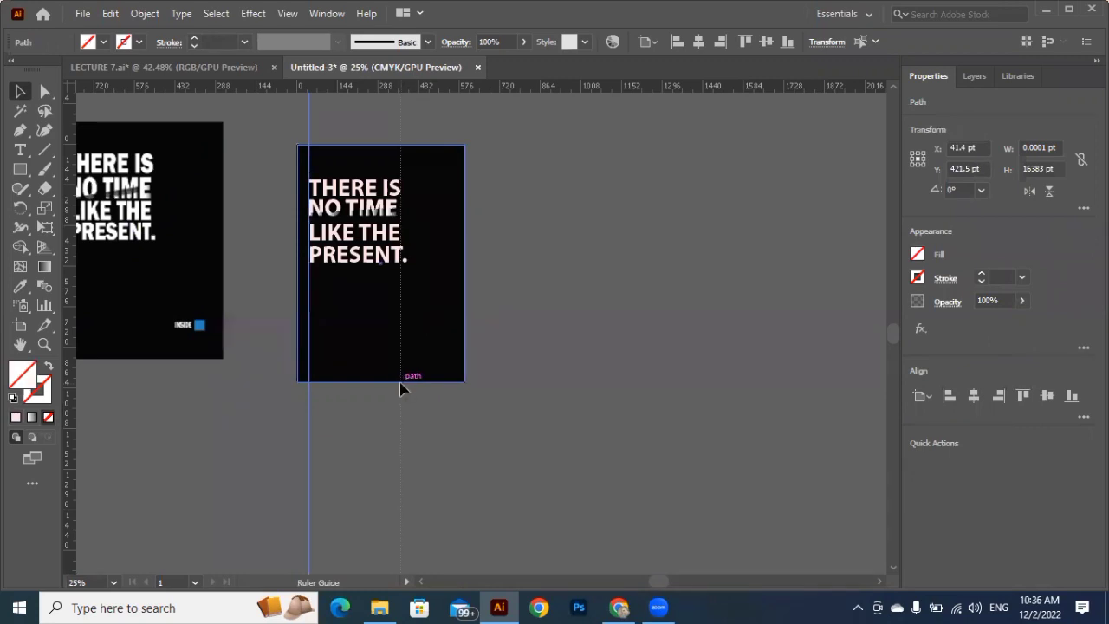
left_click_drag(400, 388, 401, 388)
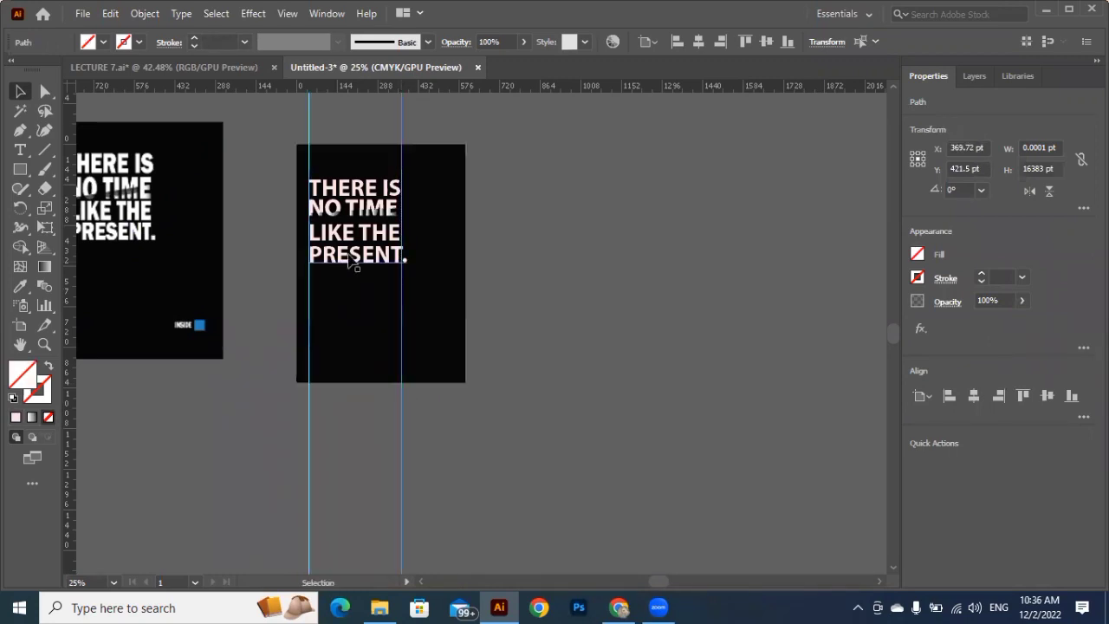
Enlarge the NO TIME group proportionally to about 325 pt wide so that it reaches the right-hand guide.
scroll(352, 258, "up", 3)
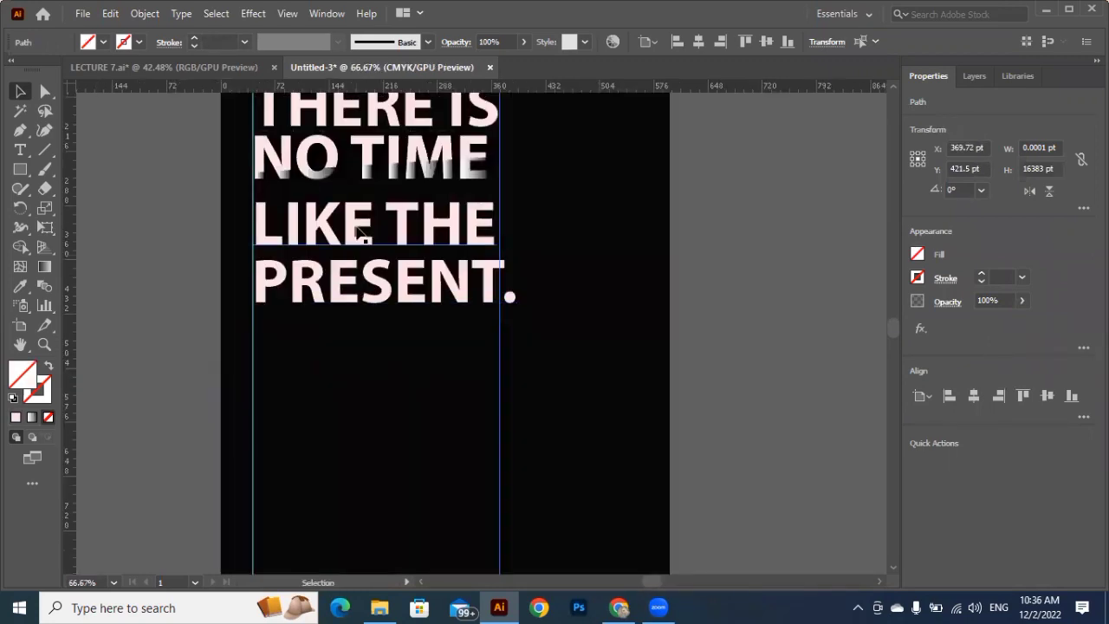
scroll(490, 185, "up", 3)
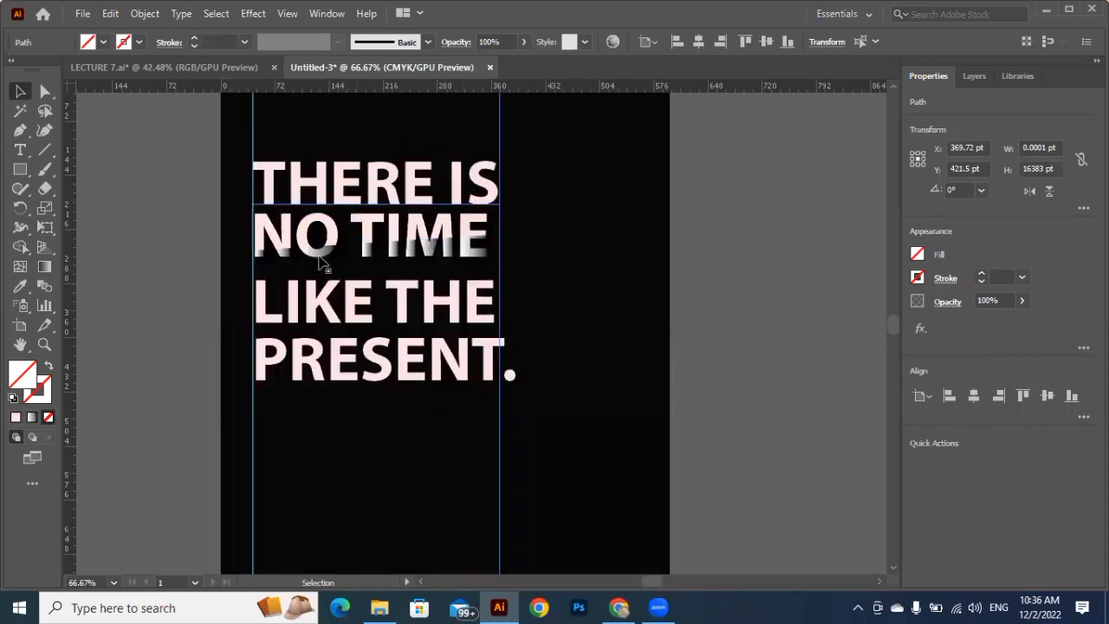
left_click(481, 258)
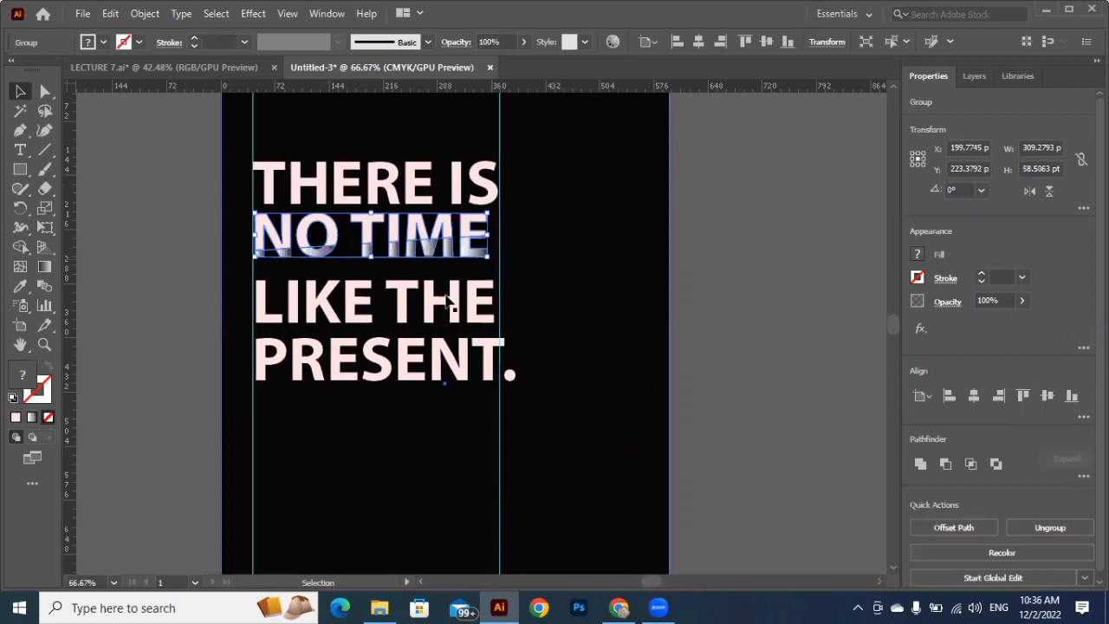
left_click_drag(489, 257, 499, 252)
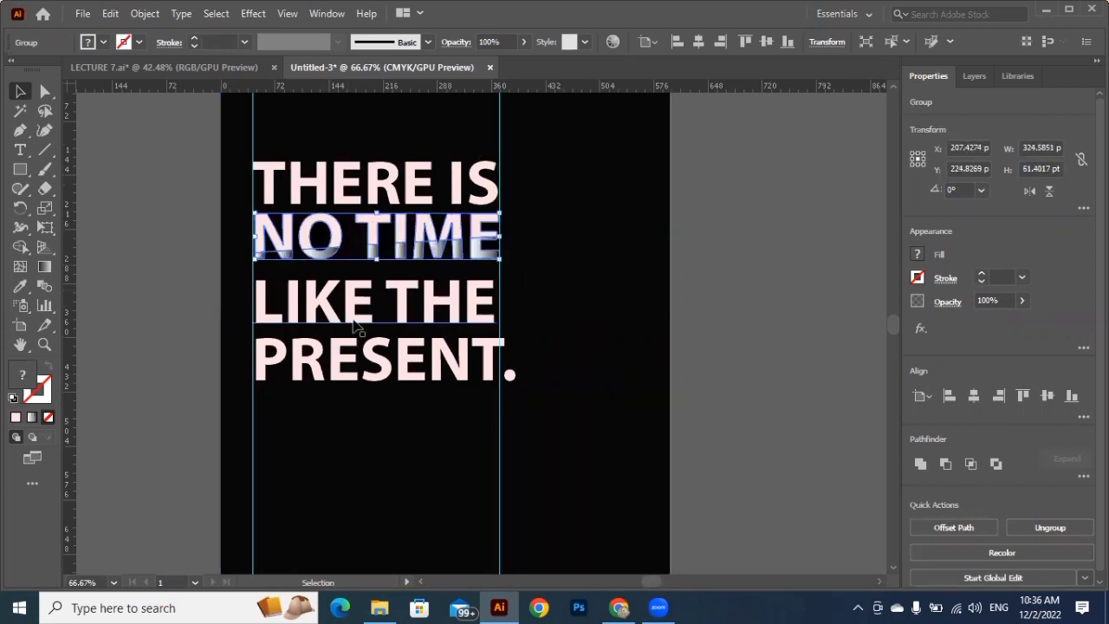
Resize the LIKE THE text to about 84 pt with its first letter starting on the left-hand guide.
left_click(487, 336)
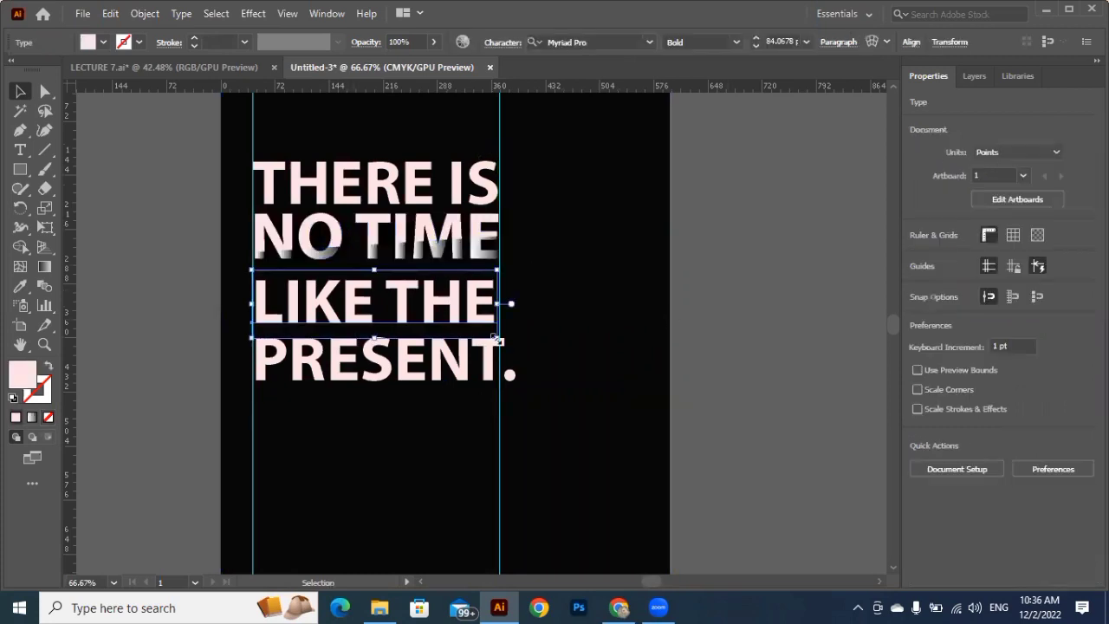
left_click_drag(500, 343, 501, 341)
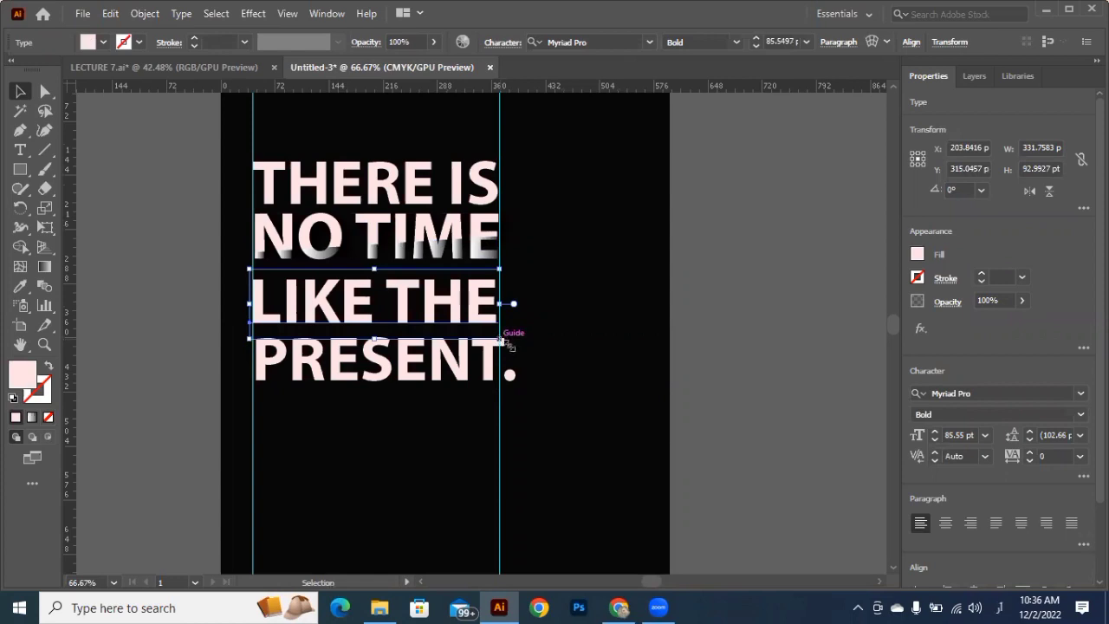
left_click_drag(510, 345, 507, 341)
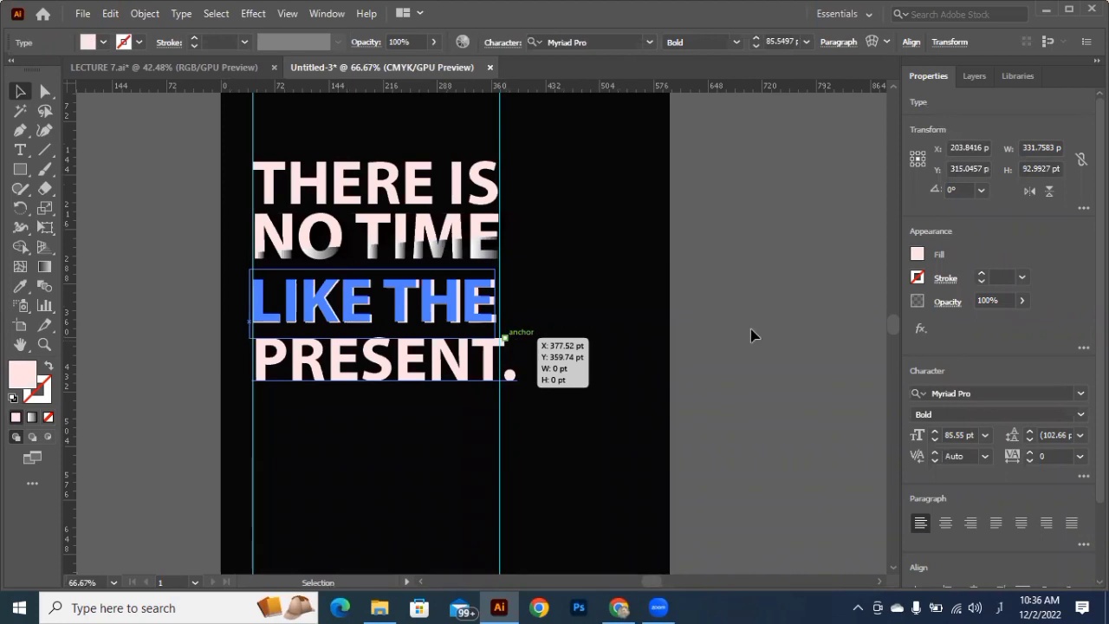
Shrink the PRESENT. text to fit between the guides and enlarge LIKE THE to about 86.3 pt to match its width.
left_click(485, 377)
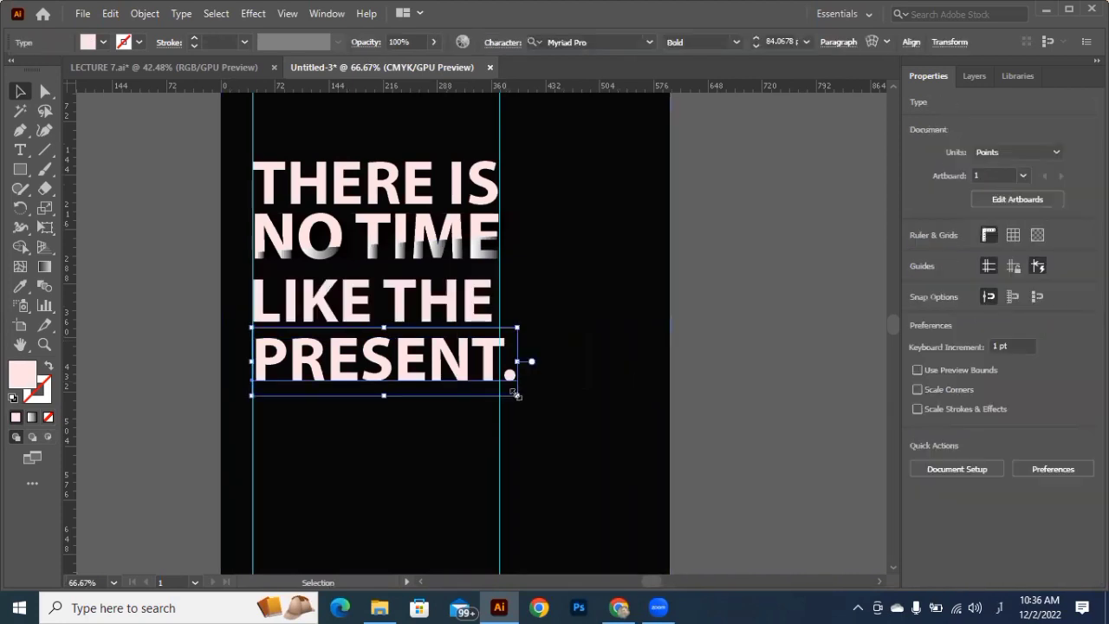
left_click_drag(516, 394, 509, 395)
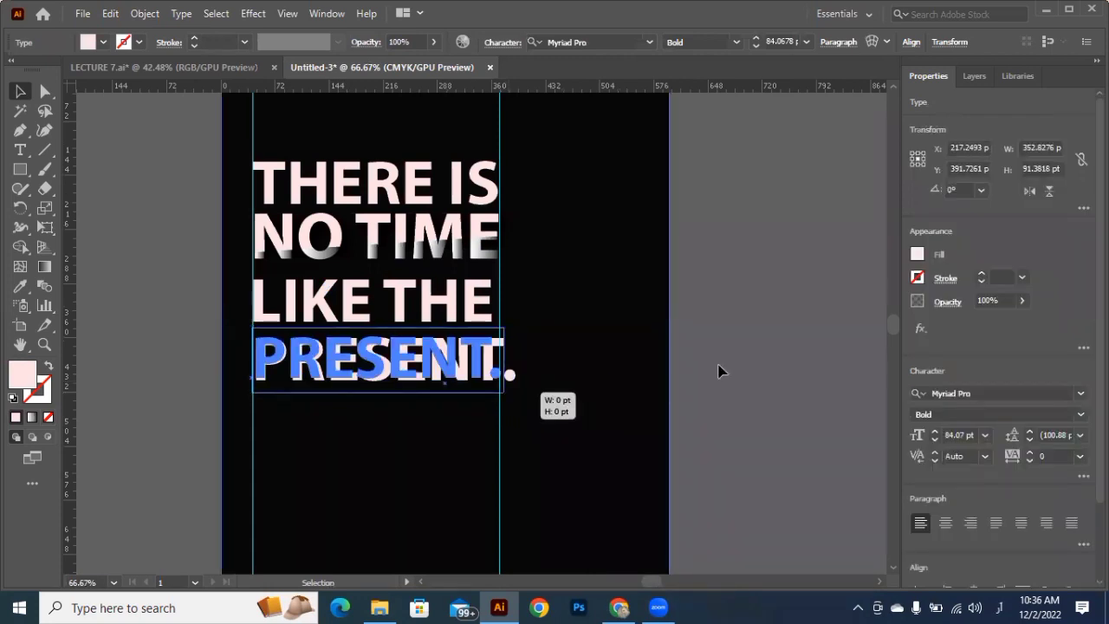
left_click(451, 323)
left_click(494, 338)
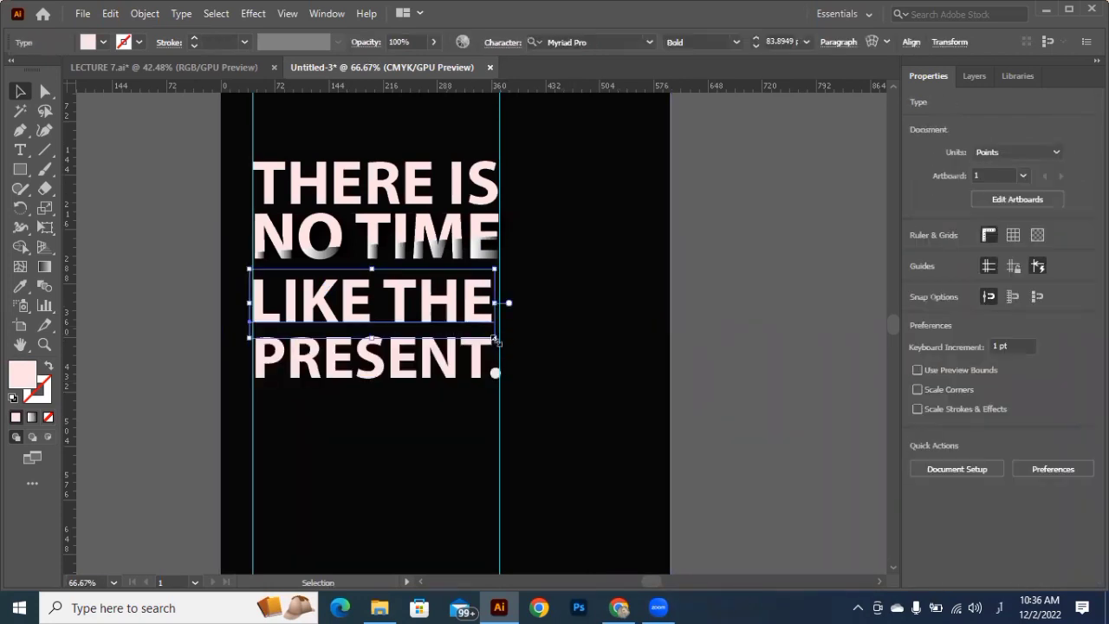
left_click_drag(495, 340, 502, 340)
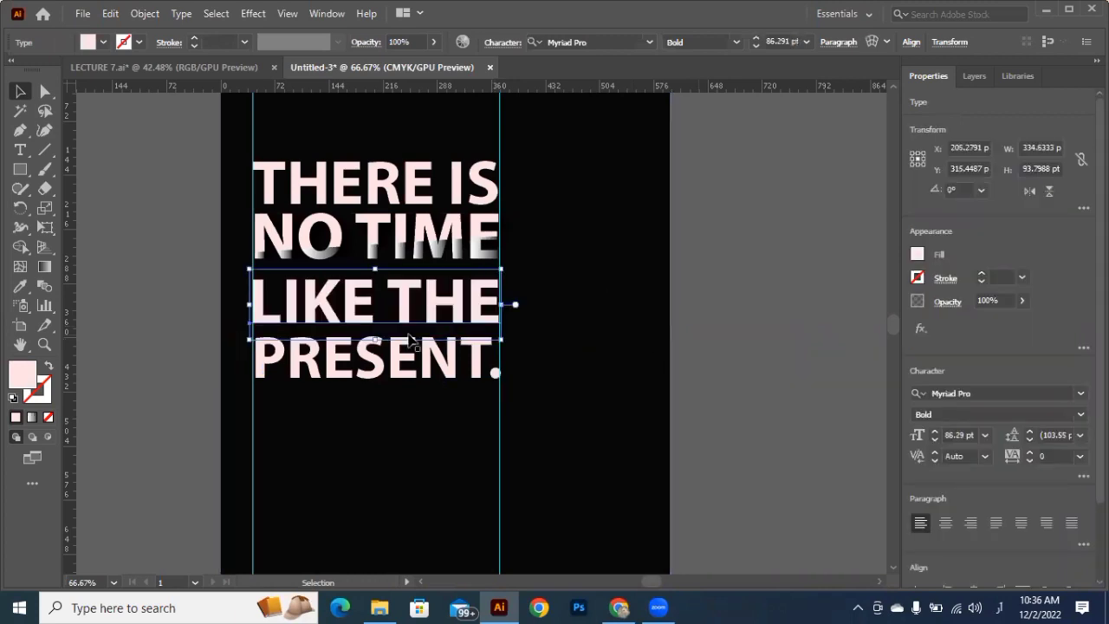
Delete both vertical guides from the poster.
left_click(507, 407)
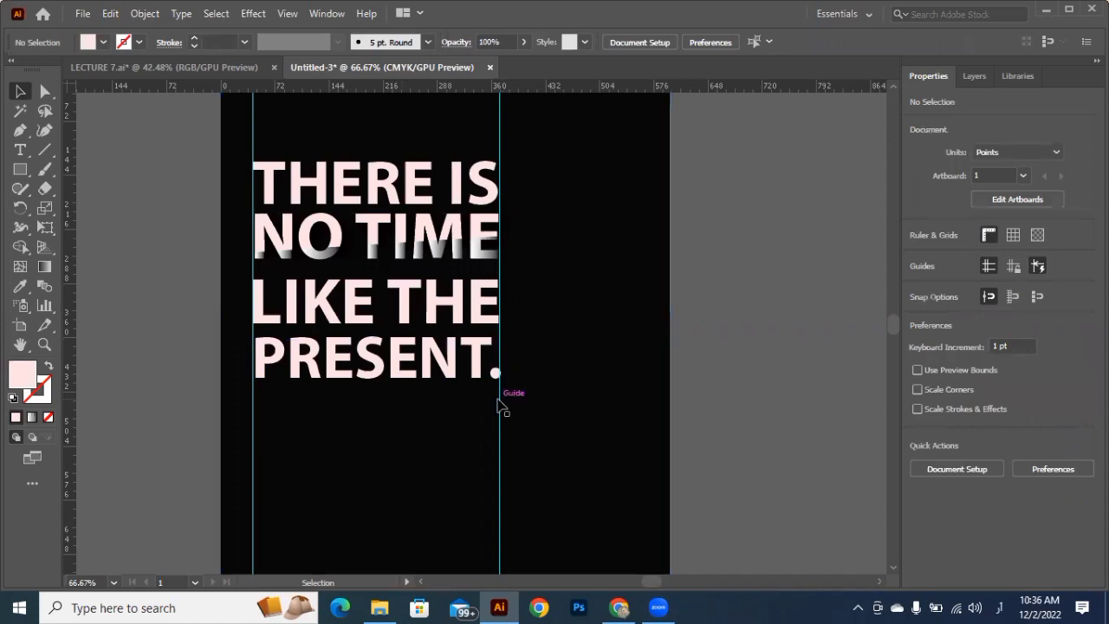
left_click(252, 398)
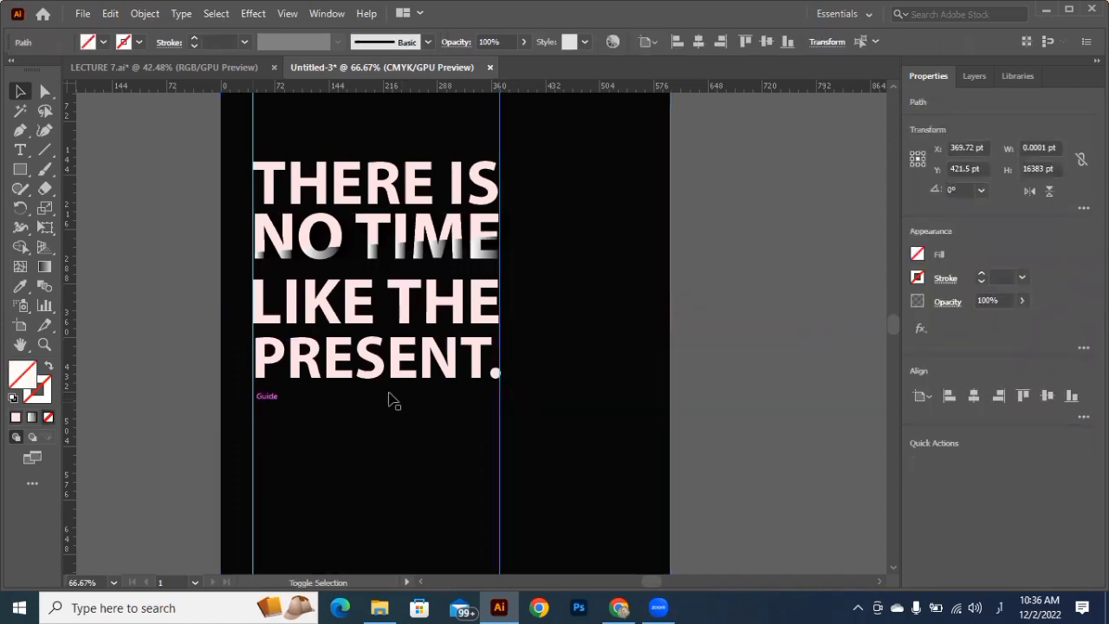
left_click(438, 362)
scroll(429, 347, "down", 2)
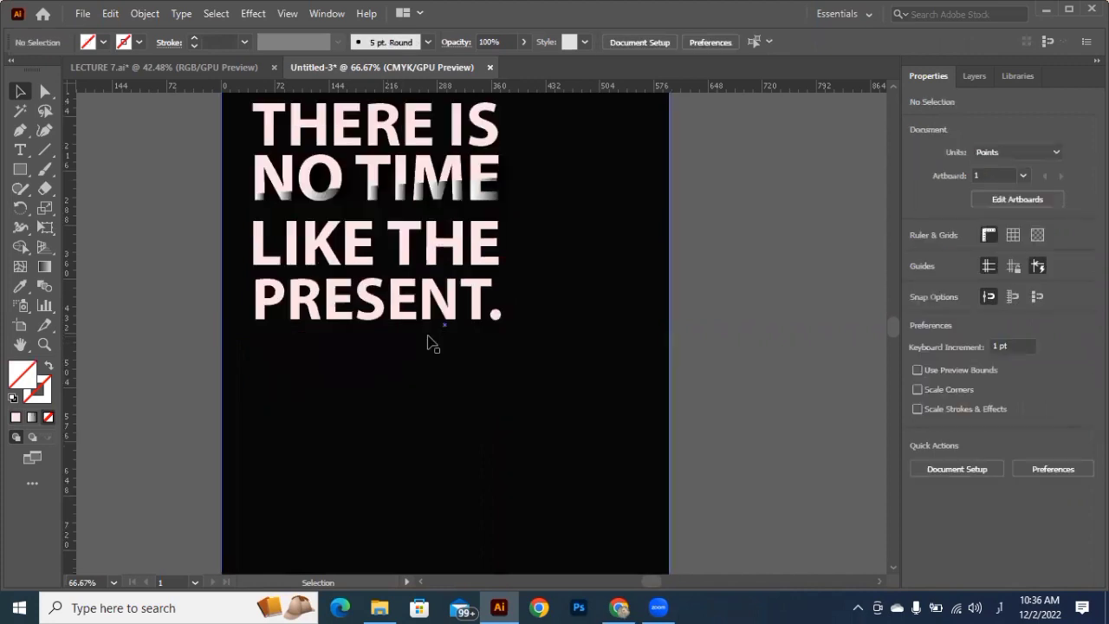
scroll(430, 342, "down", 1)
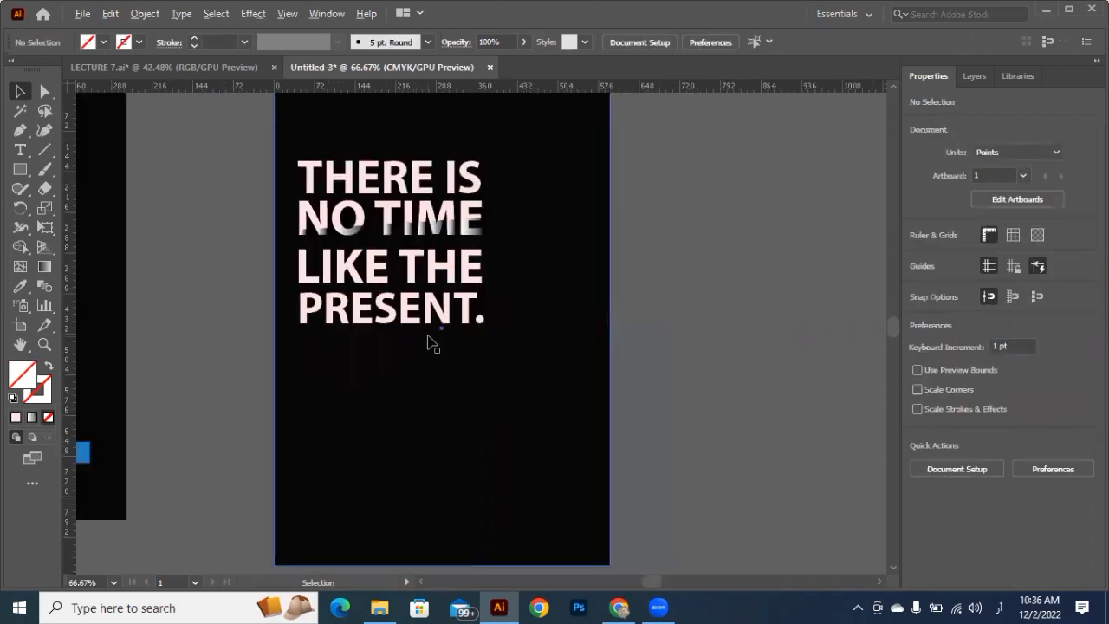
scroll(430, 338, "down", 1)
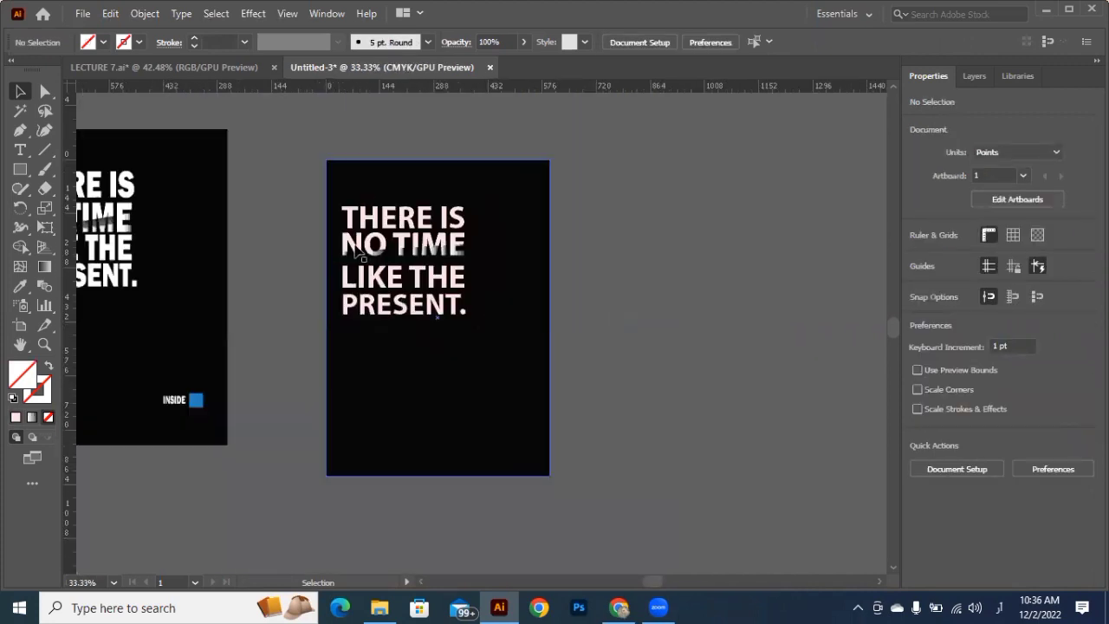
Remove the linked reference poster image beside the artboard, leaving only the recreated black poster.
left_click(381, 253)
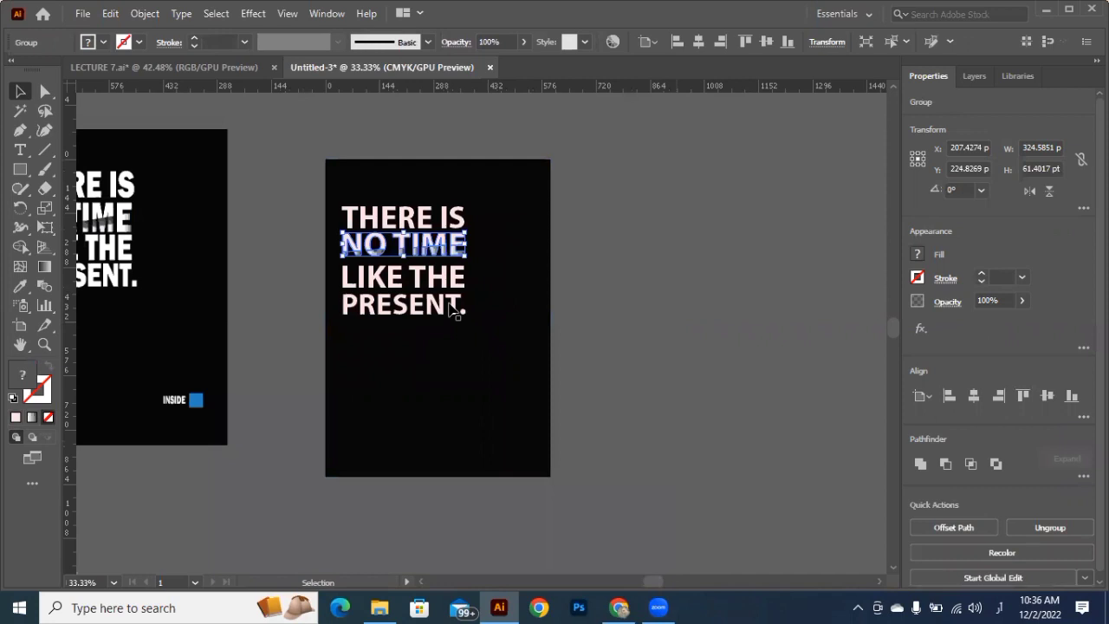
left_click(483, 324)
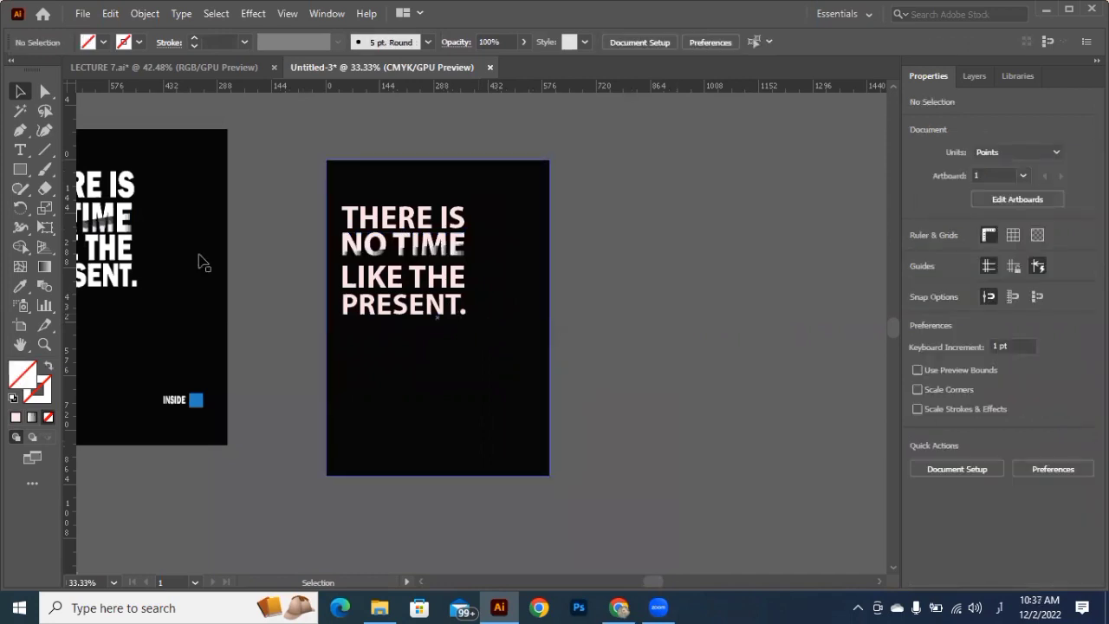
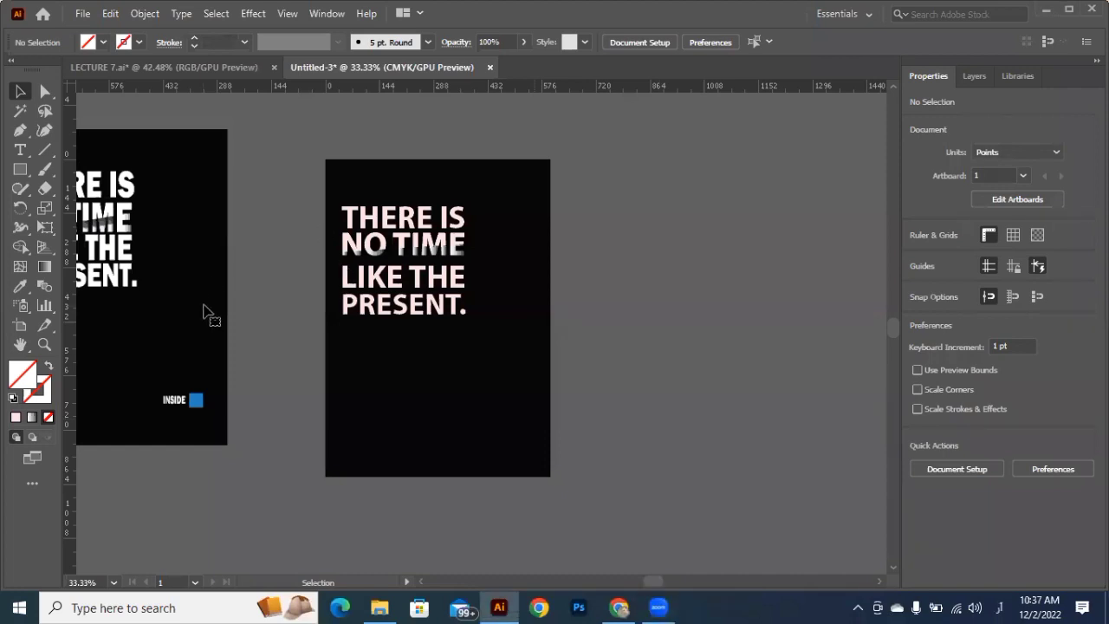
key("ctrl+z")
scroll(433, 363, "down", 1)
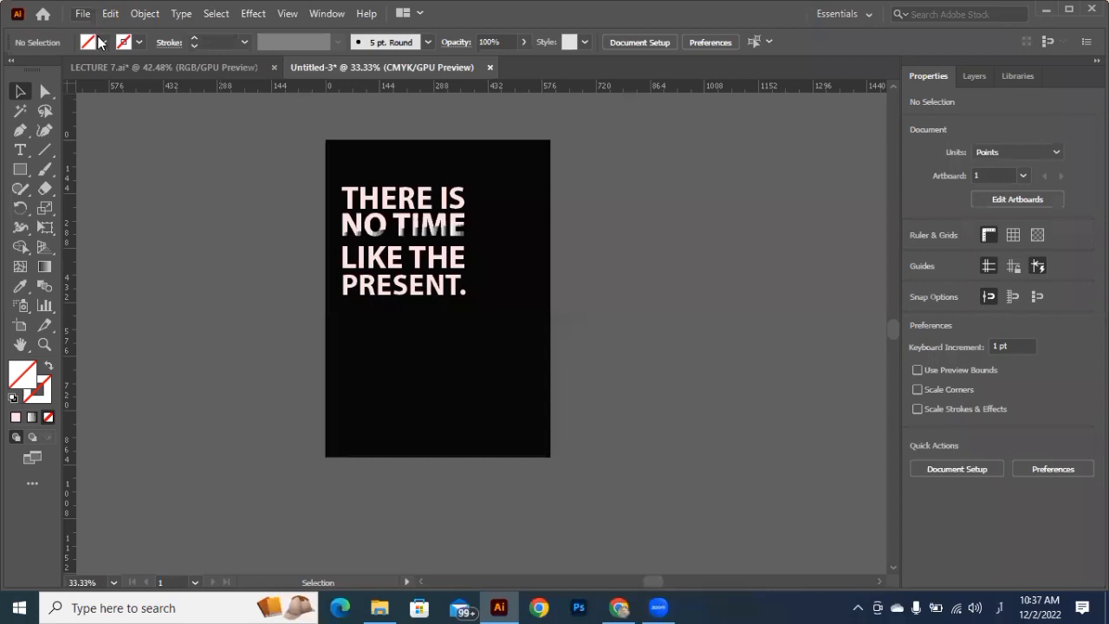
Create a new 1080 x 1080 px document from the recent custom presets.
key("alt+f")
key("Return")
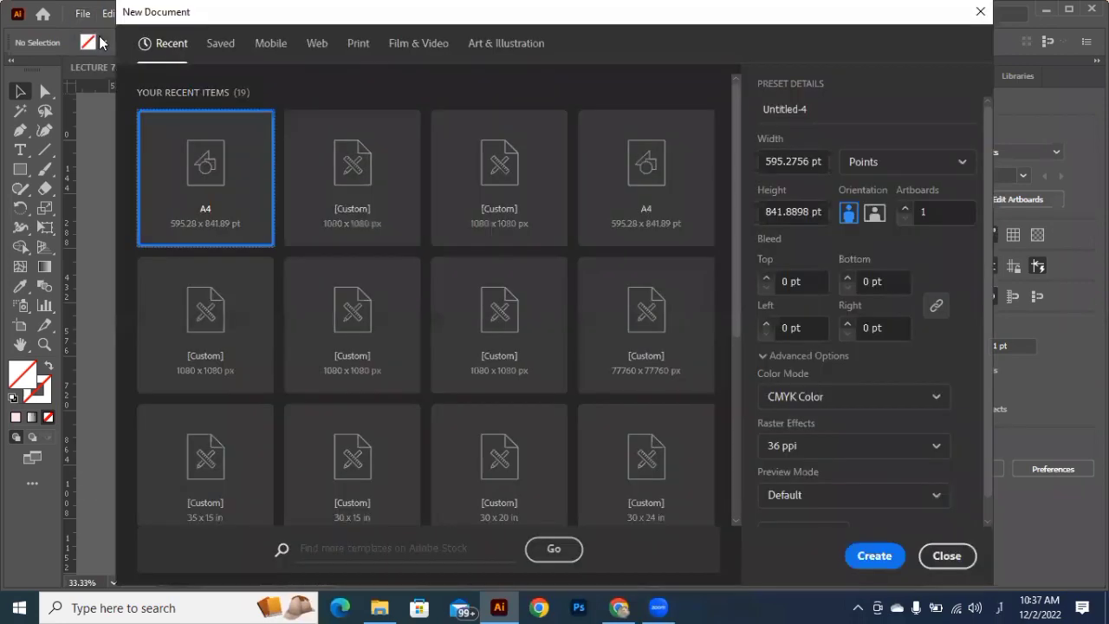
left_click(326, 210)
left_click(874, 563)
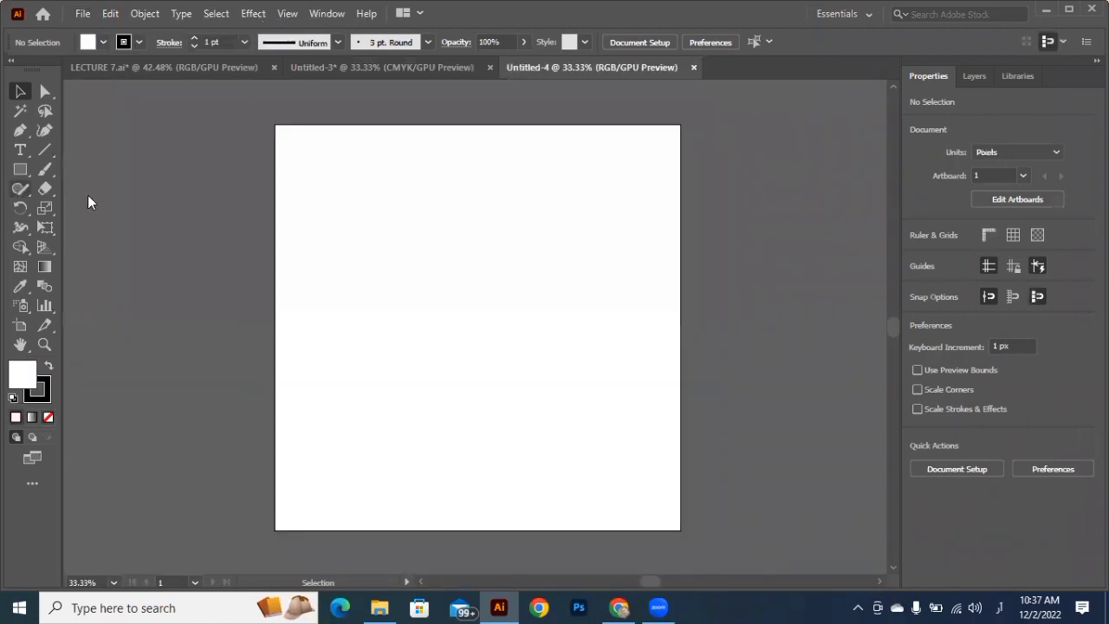
Switch the keyboard input language to English (United States) and activate the Polygon tool.
right_click(20, 169)
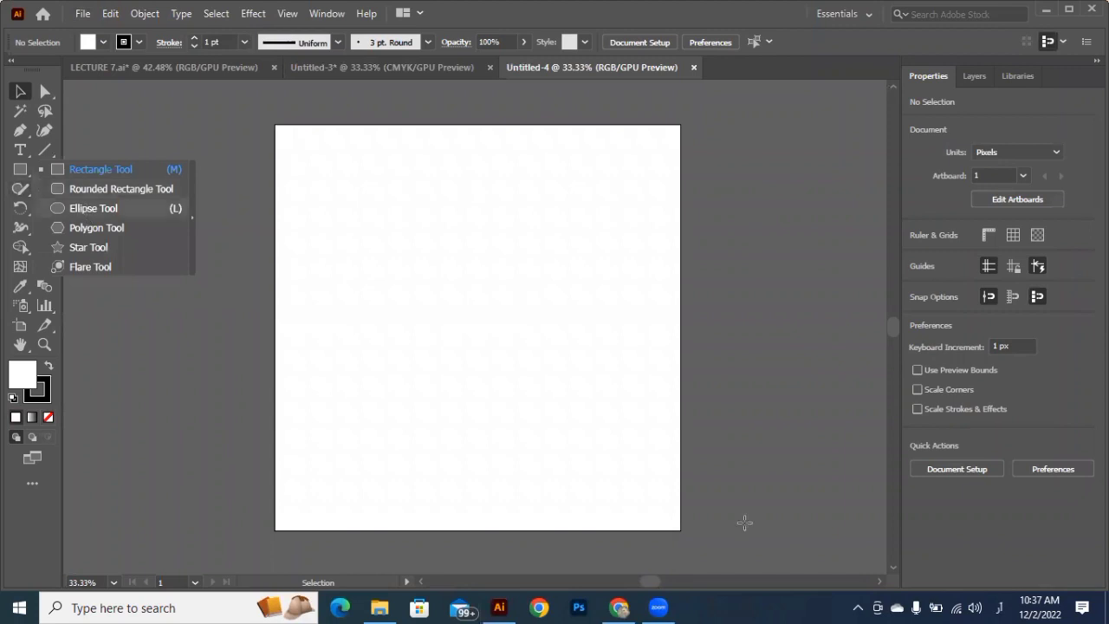
key("Escape")
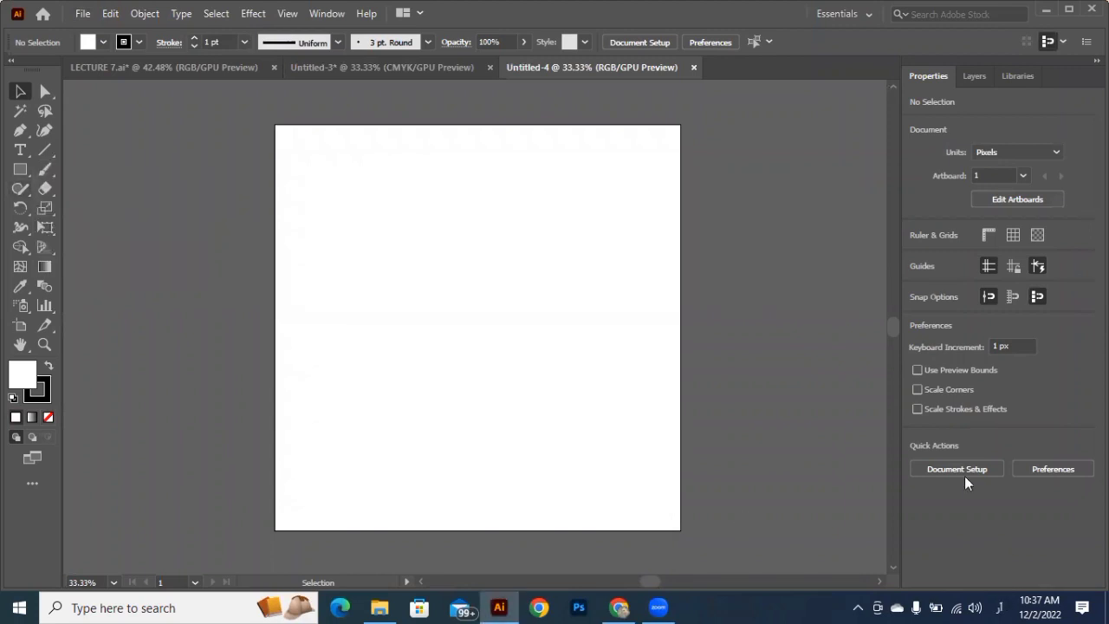
key("l")
key("super+space")
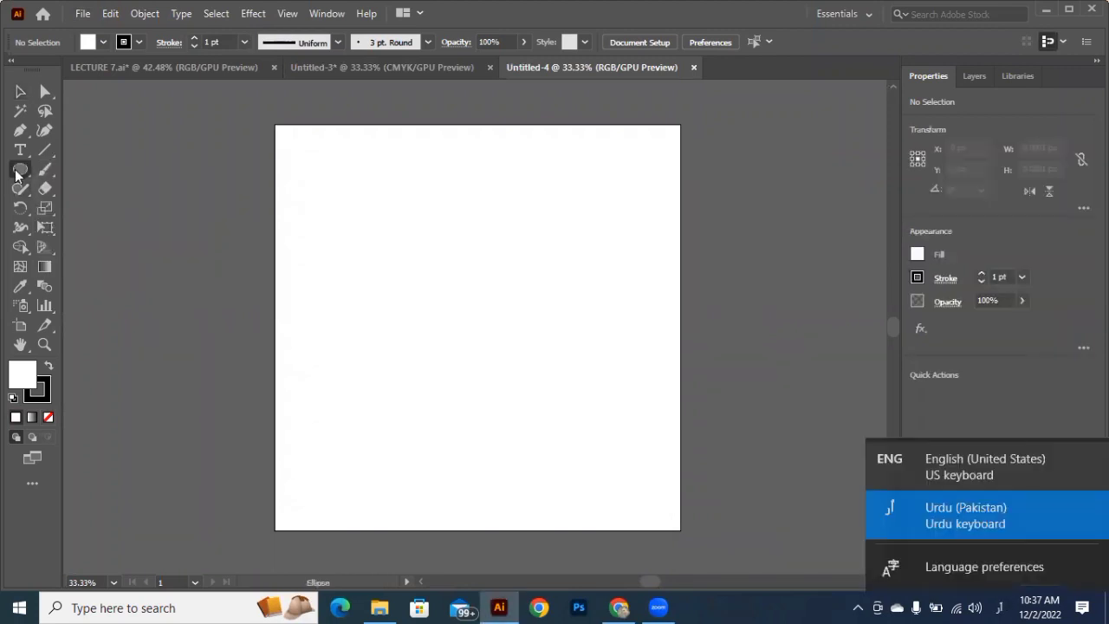
key("super+space")
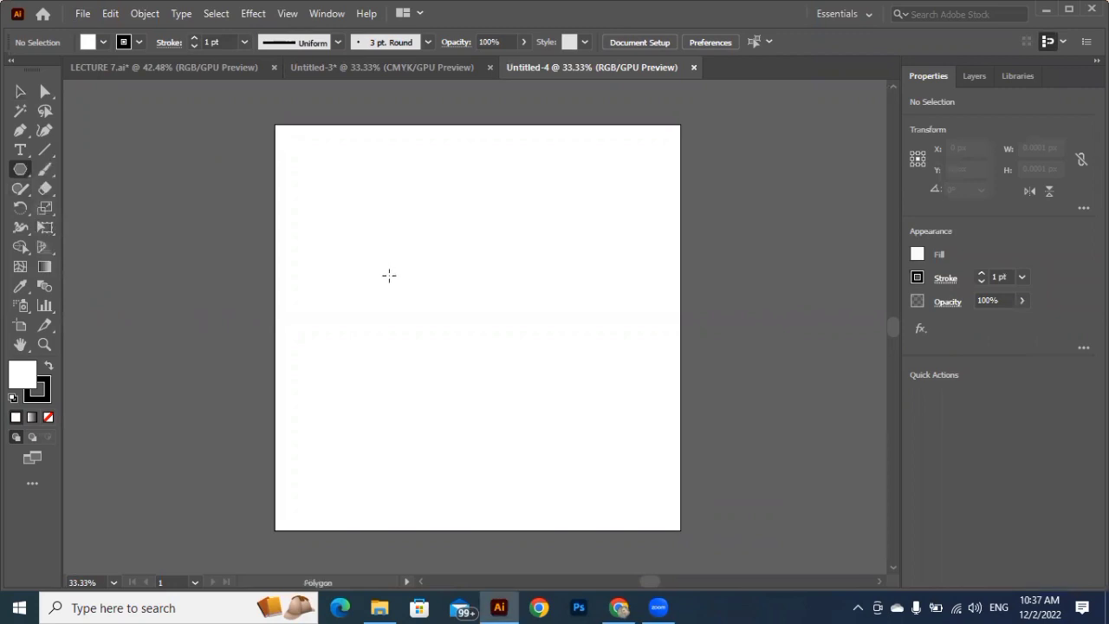
Draw a hexagon about 256 px wide and 222 px high in the artboard's upper left area and remove its fill.
left_click_drag(390, 275, 416, 313)
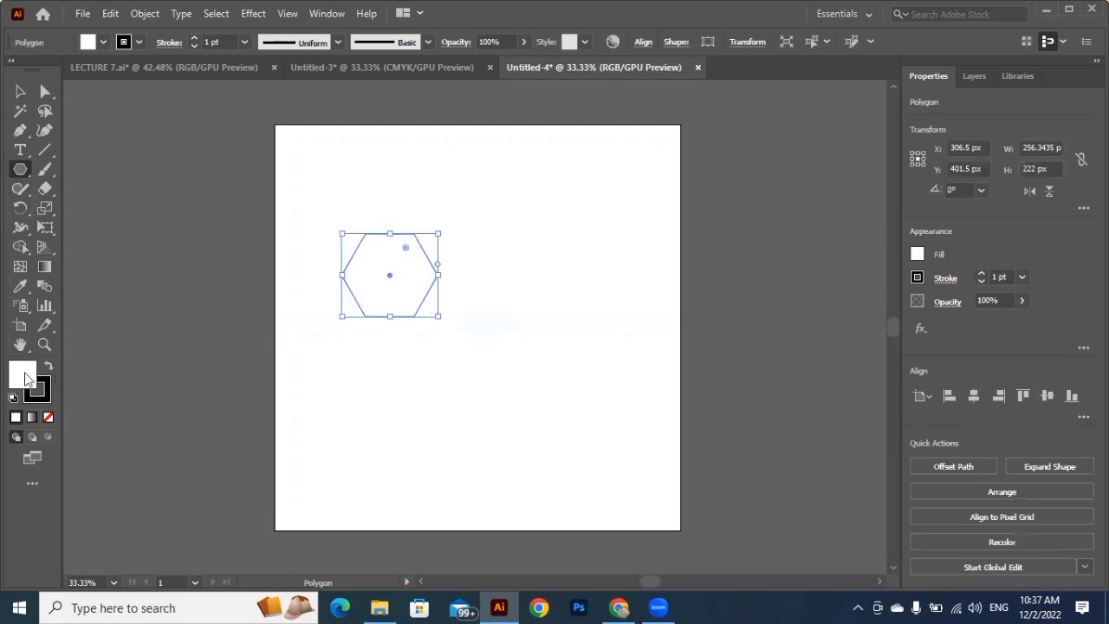
left_click(50, 419)
key("v")
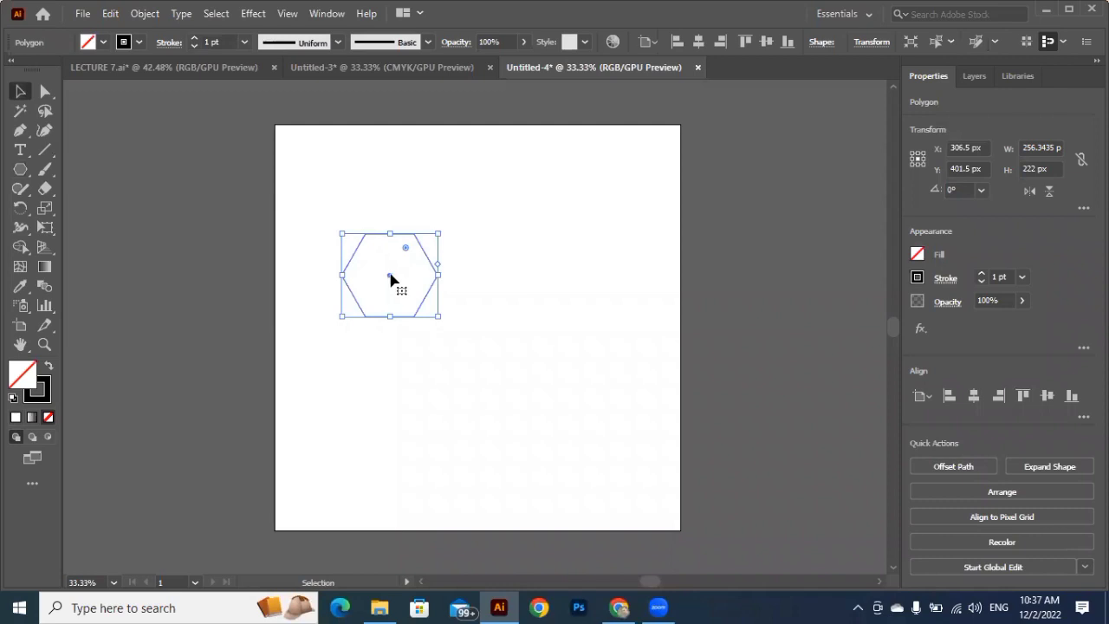
Rotate the hexagon to 330° and place a copy directly above it so that their vertices touch.
mouse_move(390, 278)
left_mouse_down()
mouse_move(393, 198)
mouse_move(393, 233)
mouse_move(448, 277)
mouse_move(453, 263)
mouse_move(485, 320)
mouse_move(433, 342)
mouse_move(407, 221)
mouse_move(375, 269)
left_mouse_up()
key("ctrl+z")
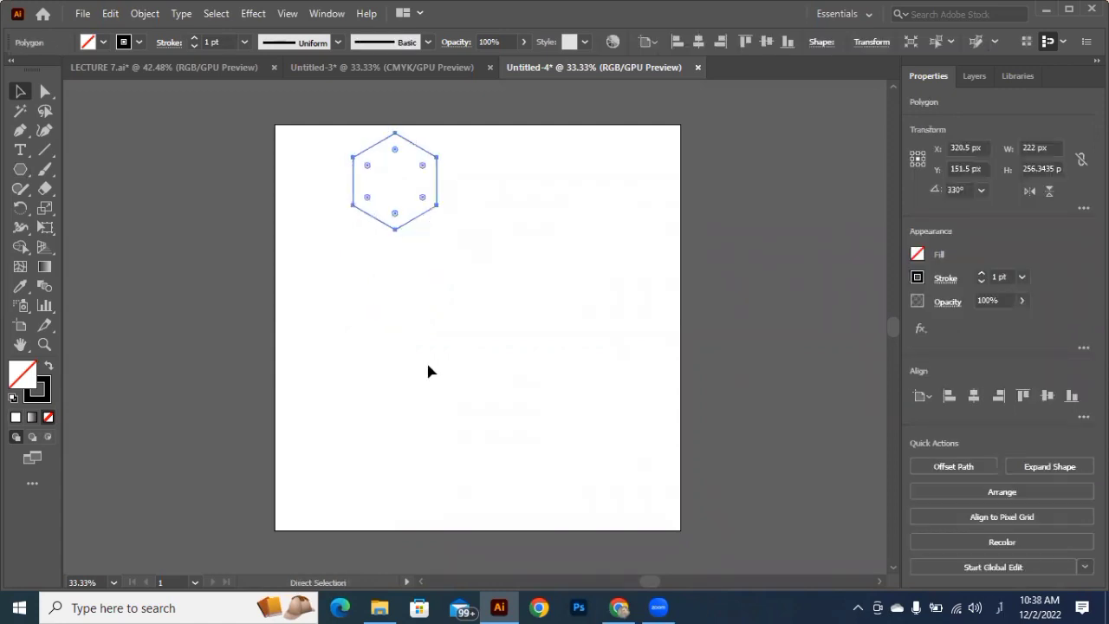
left_click(414, 344)
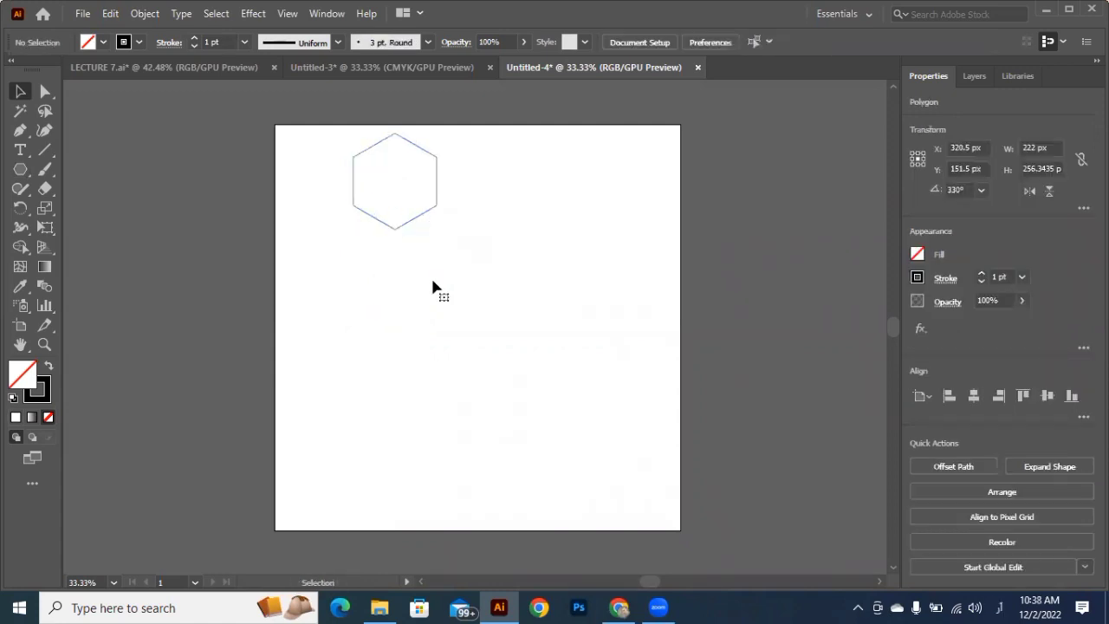
key("ctrl+z")
key("ctrl+z")
left_click_drag(437, 212, 440, 184)
left_click_drag(453, 281, 452, 281)
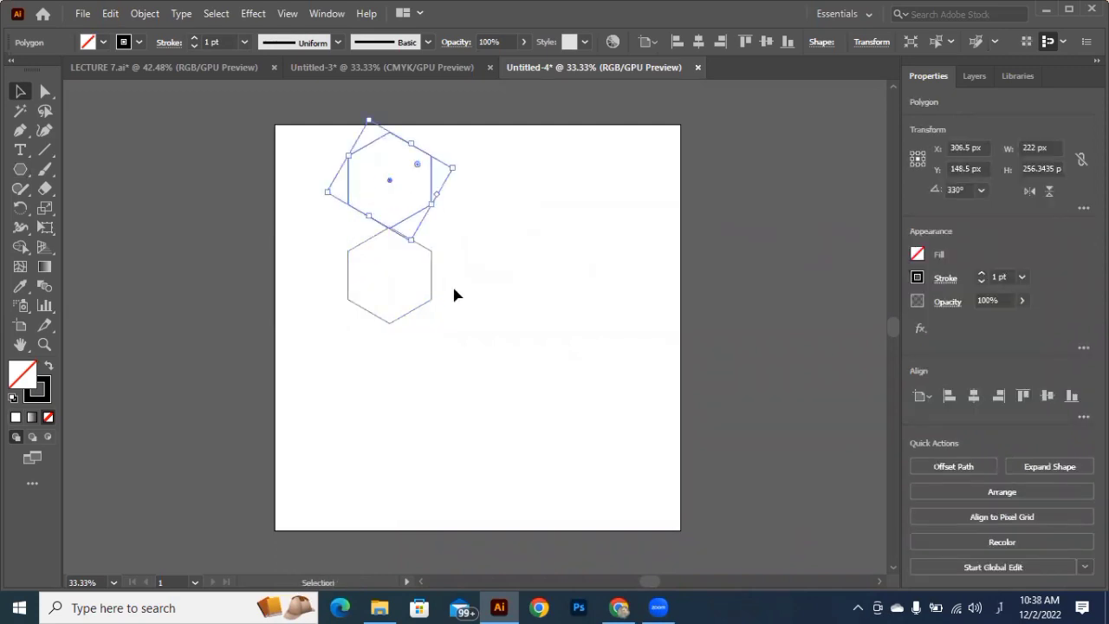
left_click(425, 220)
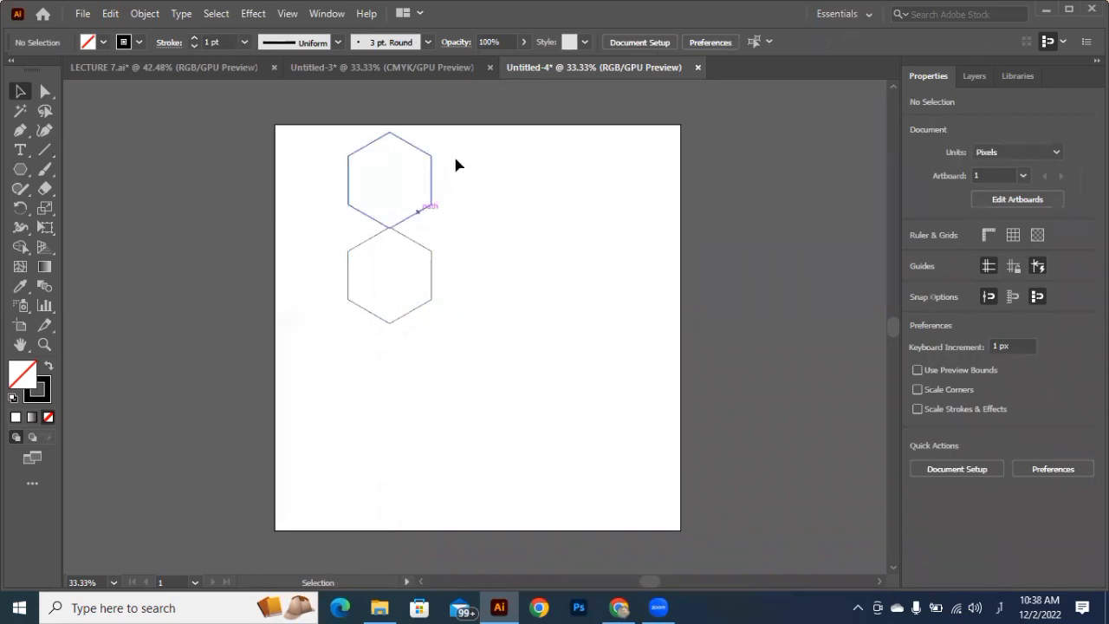
Rotate the upper hexagon to 300° and arrange it with an overlapping duplicate on the lower hexagon's top vertex.
left_click(432, 166)
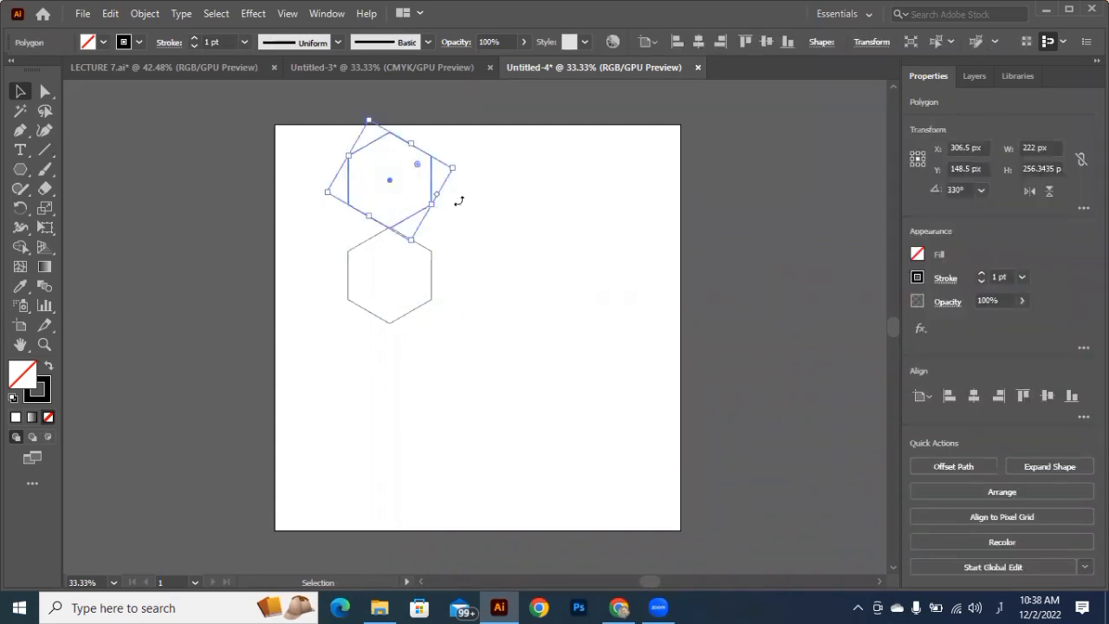
left_click_drag(459, 198, 446, 217)
left_click(431, 228)
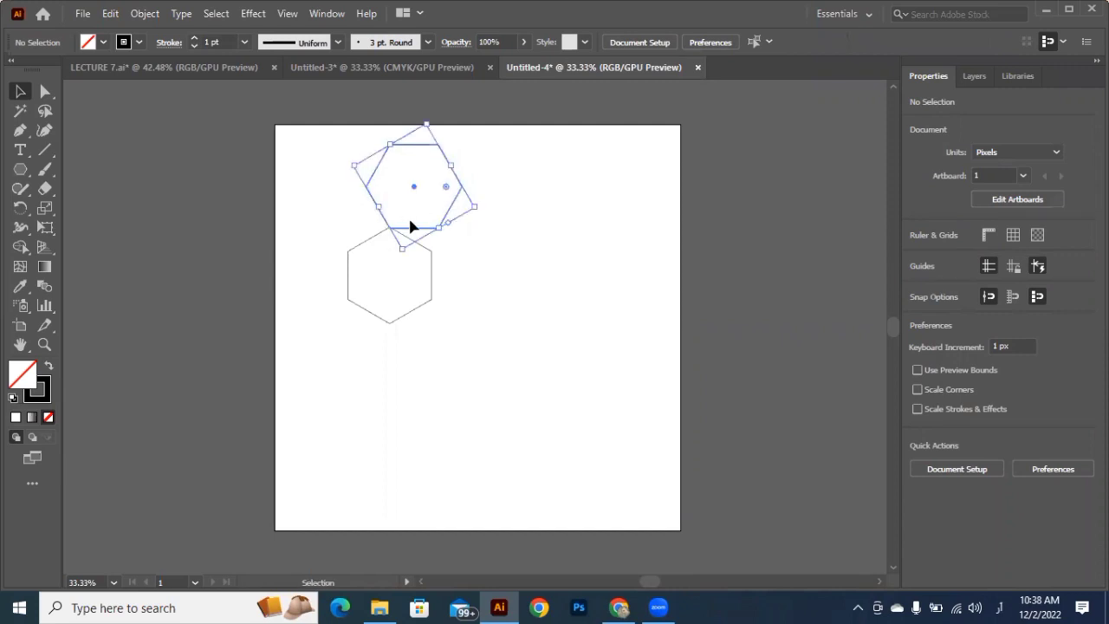
key("ctrl+z")
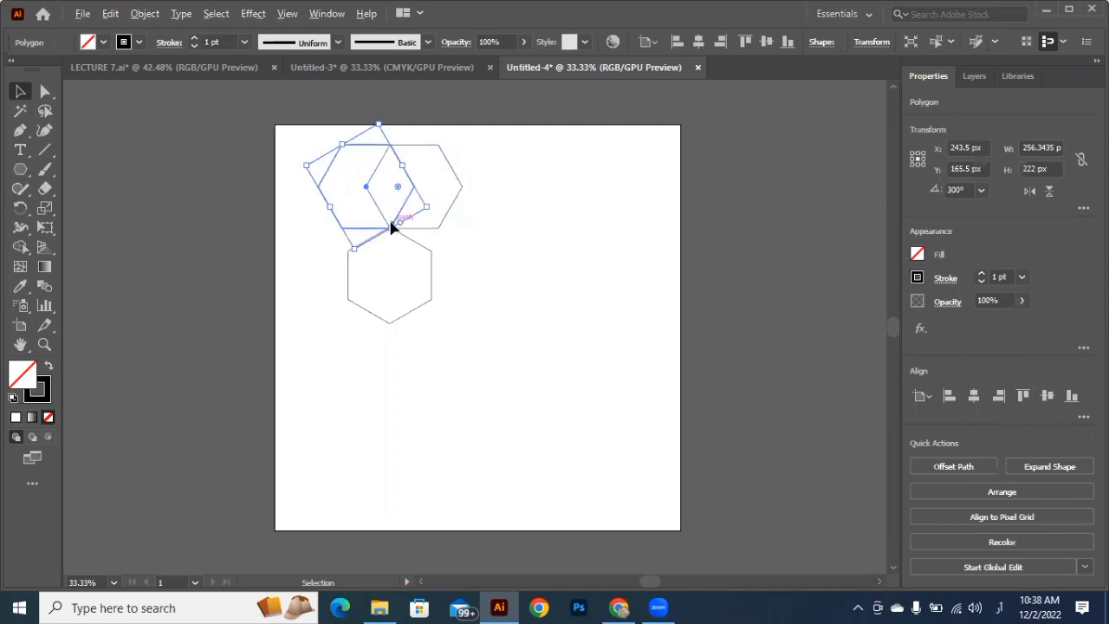
In outline view, move both upper hexagons so their corners meet exactly at the lower hexagon's top vertex, then restore the preview.
scroll(390, 227, "up", 5)
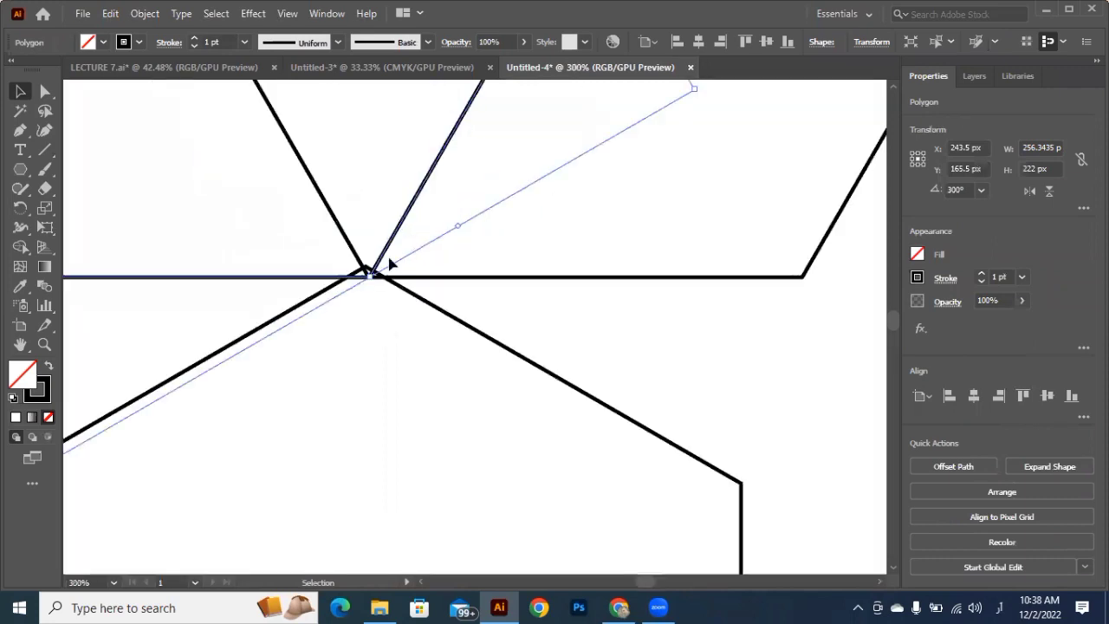
key("a")
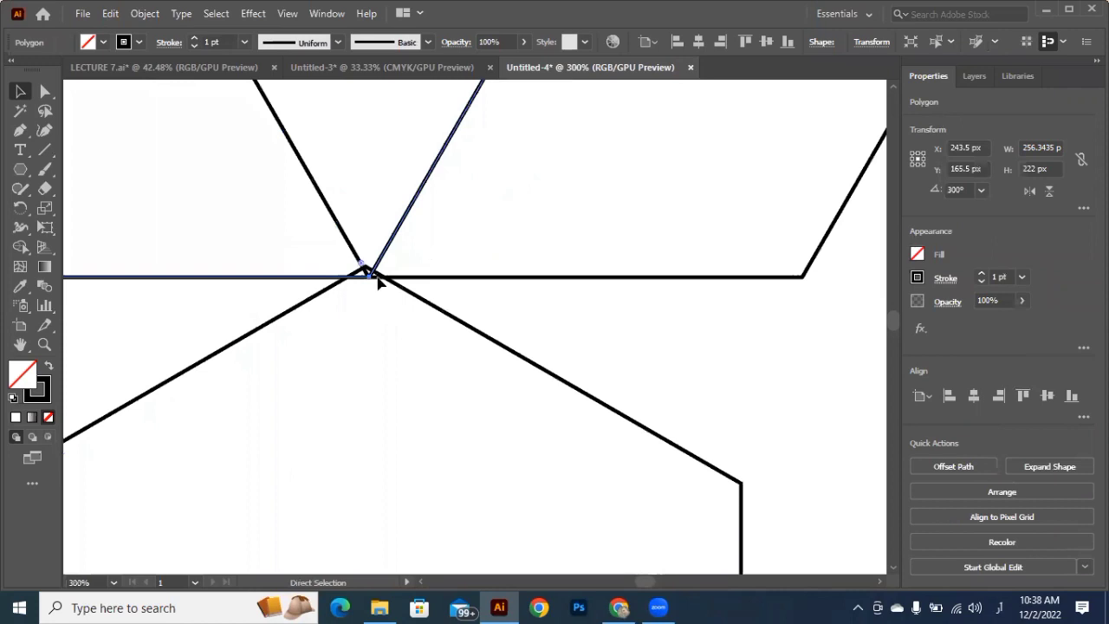
key("ctrl+y")
key("ctrl+shift+a")
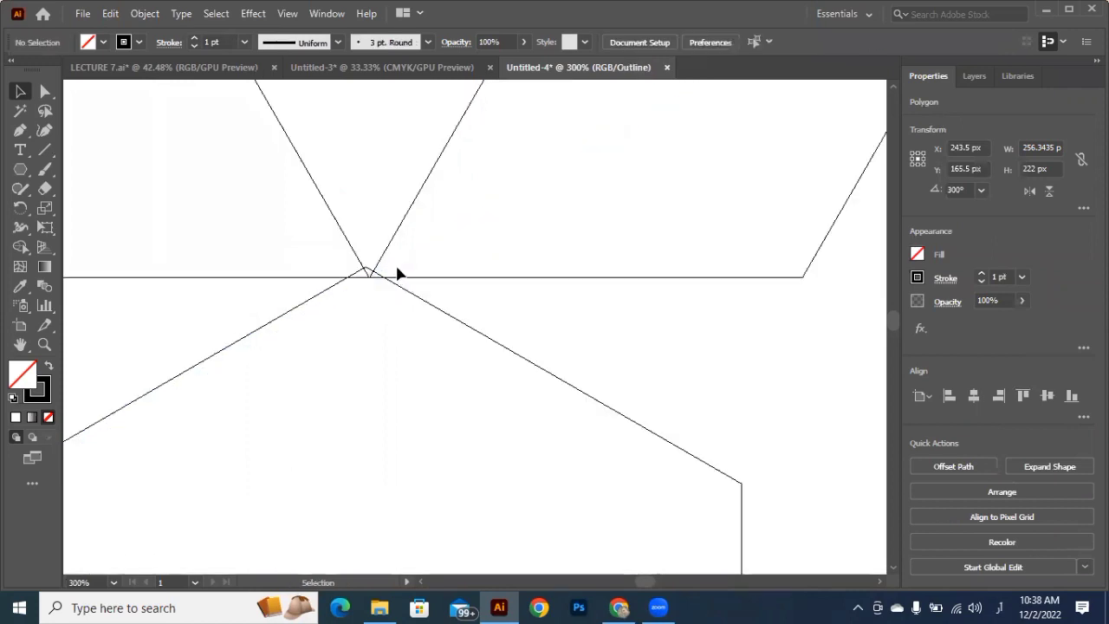
left_click_drag(329, 285, 369, 296)
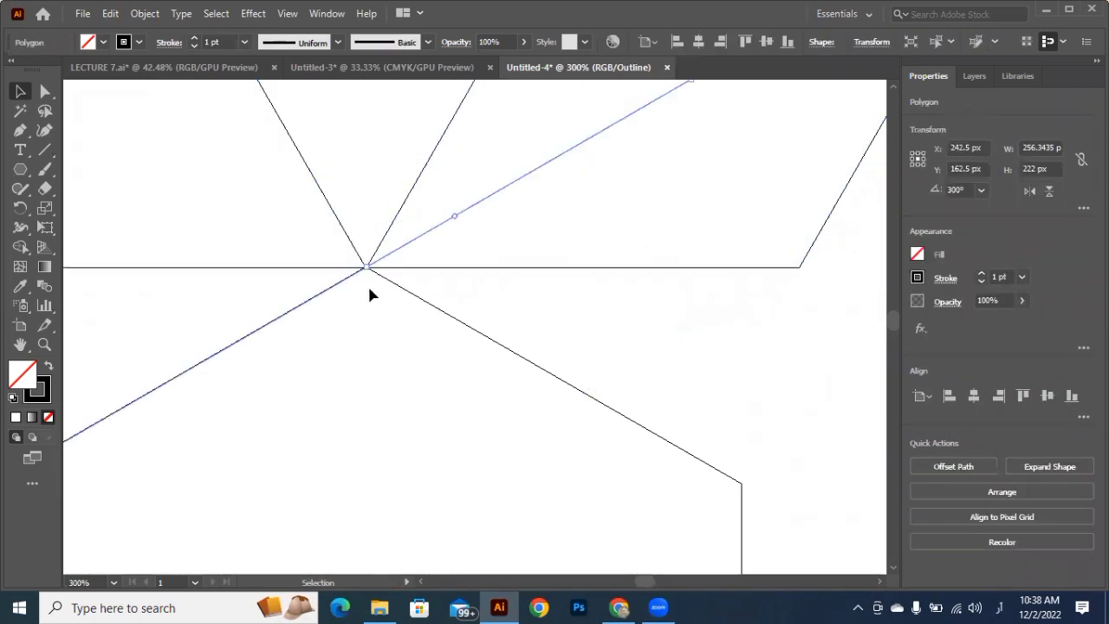
left_click(369, 295)
scroll(369, 296, "down", 2)
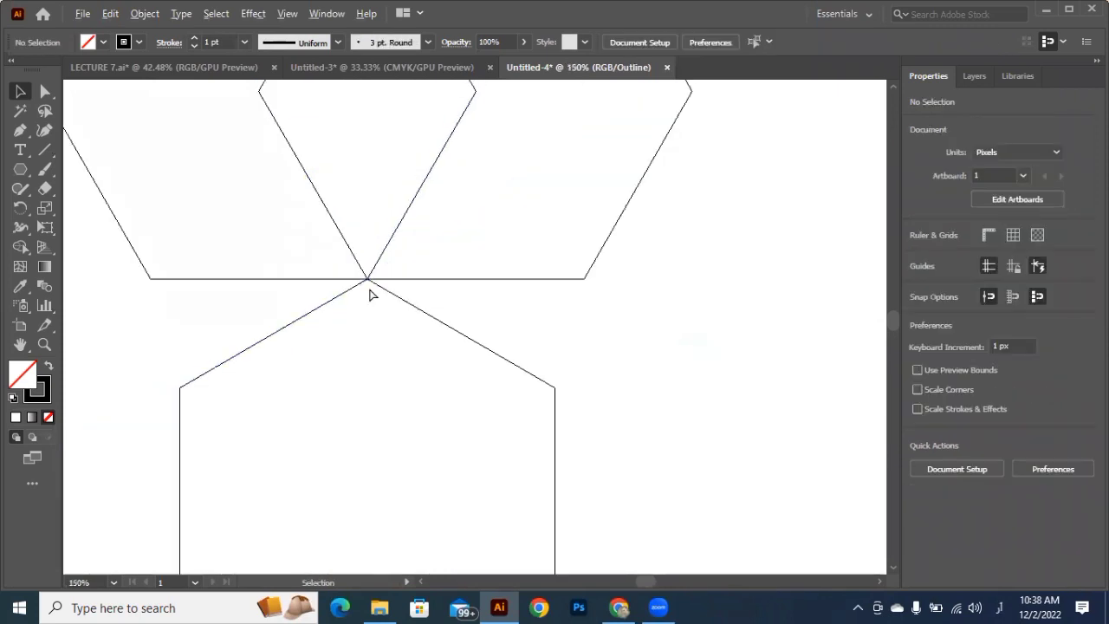
scroll(369, 295, "down", 2)
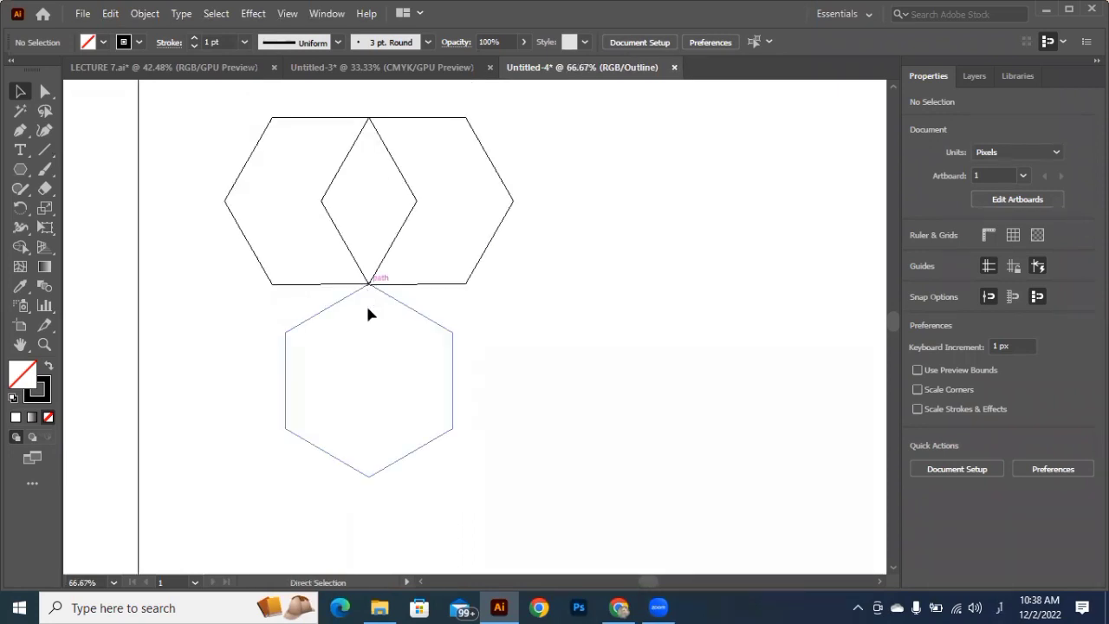
key("ctrl+y")
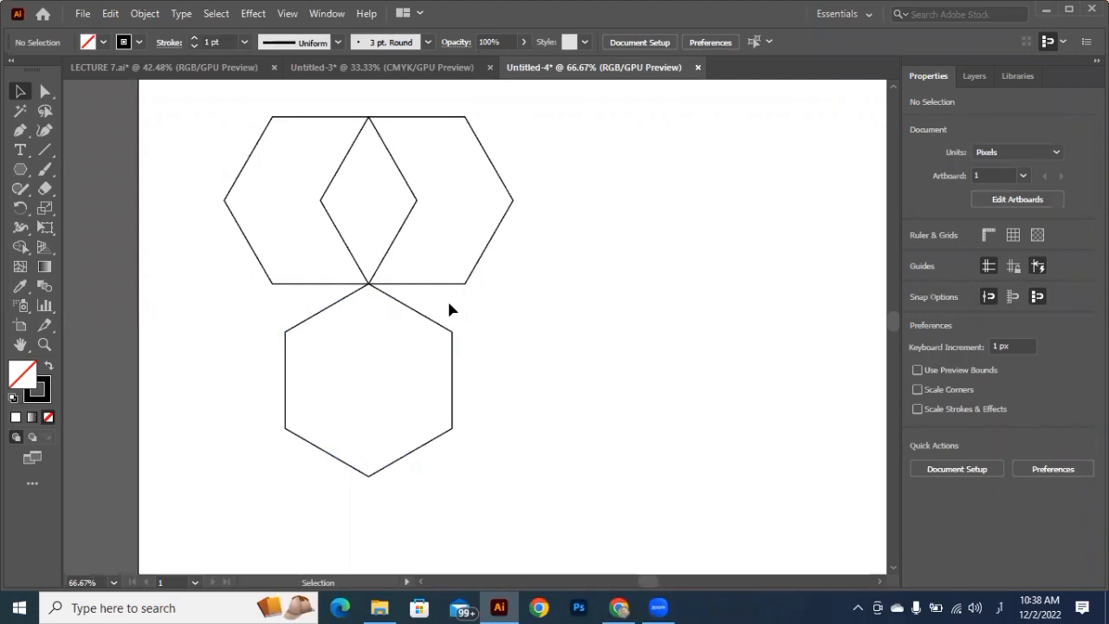
Place two overlapping copies of the 300° hexagon with their corners at the central hexagon's upper-right vertex.
scroll(448, 309, "down", 1)
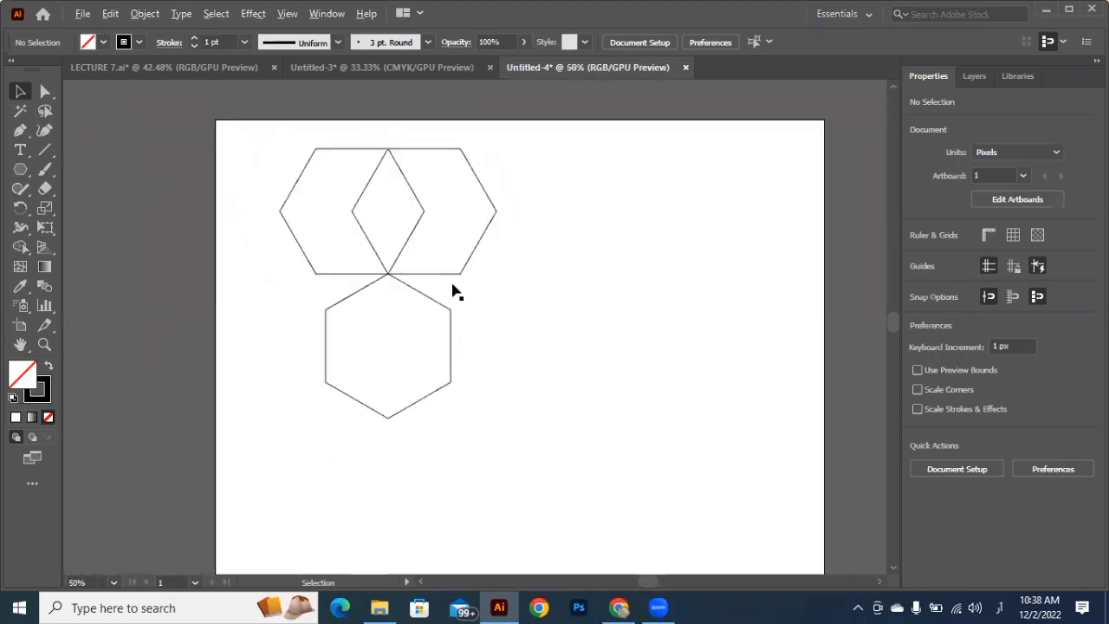
scroll(454, 291, "down", 1)
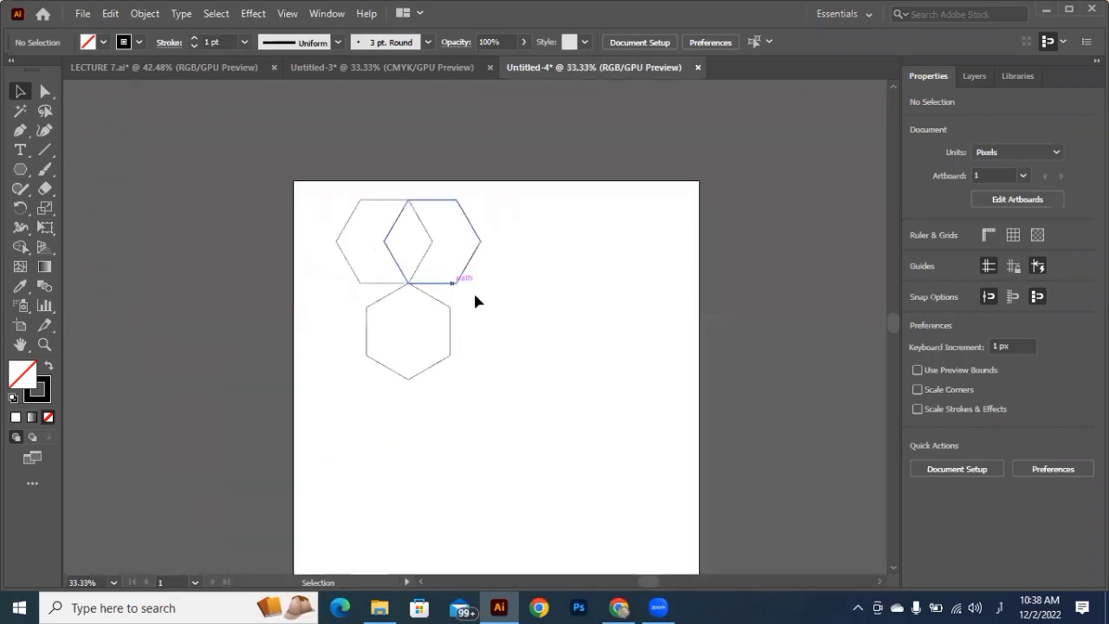
left_click_drag(486, 296, 508, 313)
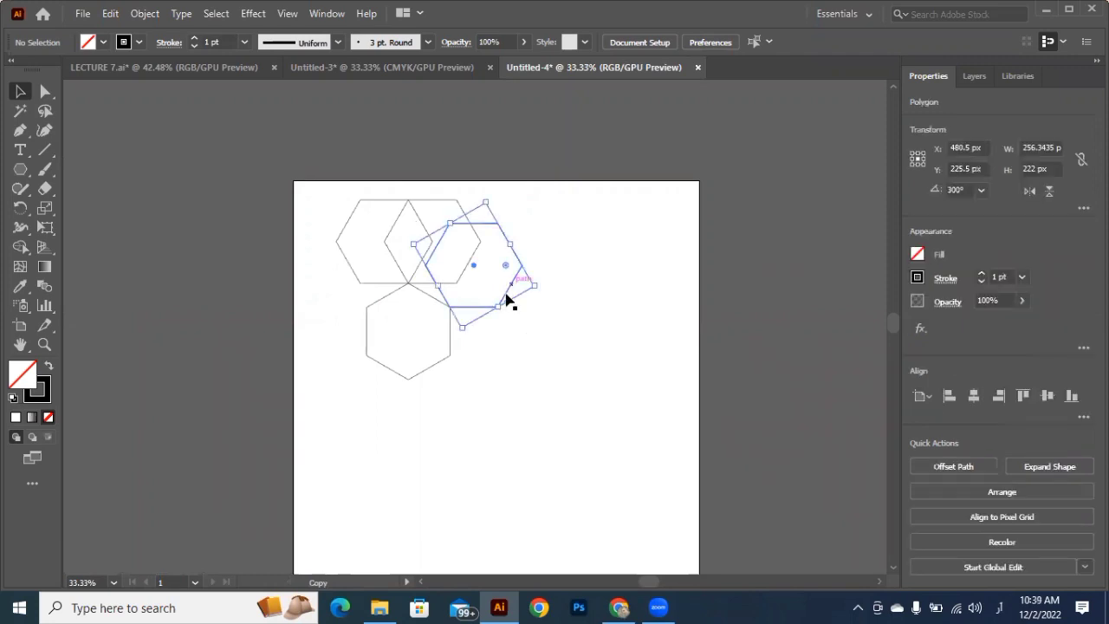
left_click(502, 293)
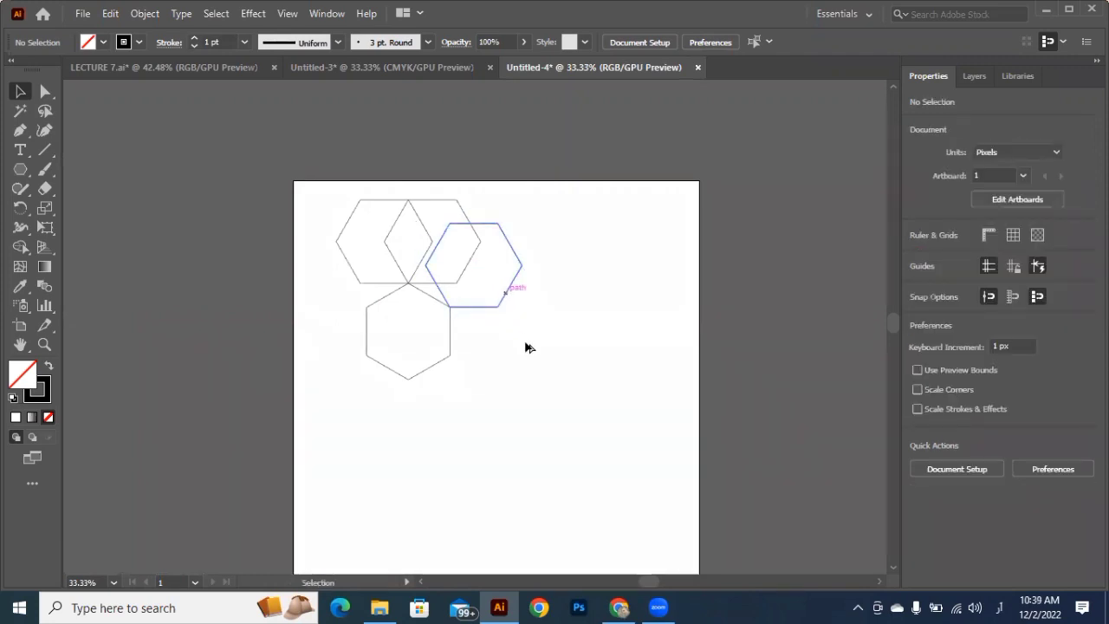
left_click_drag(510, 300, 532, 341)
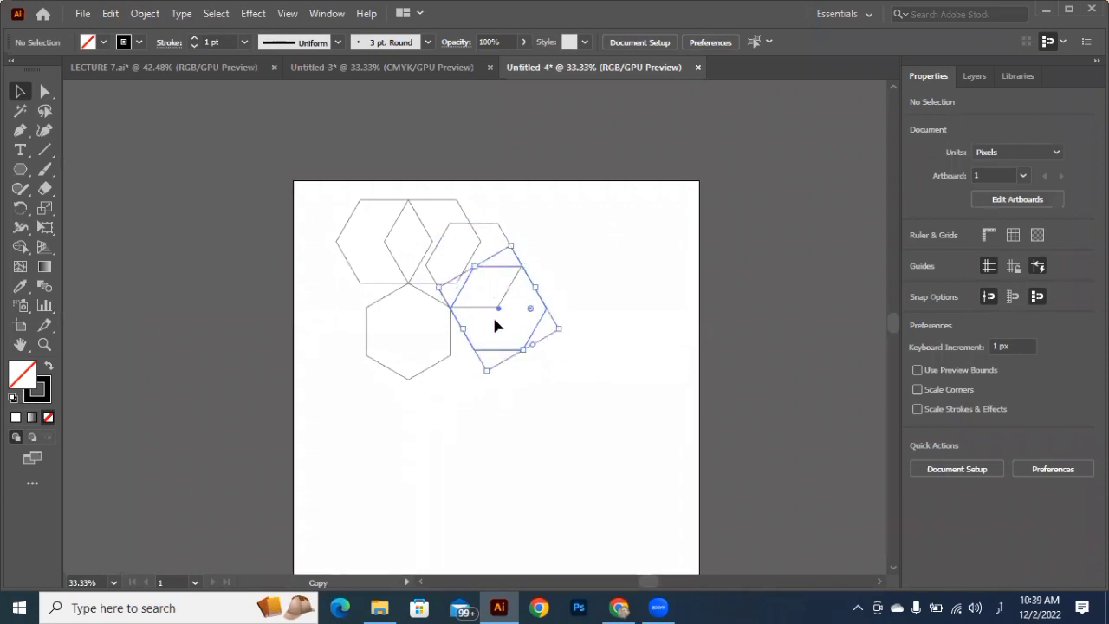
left_click(454, 315)
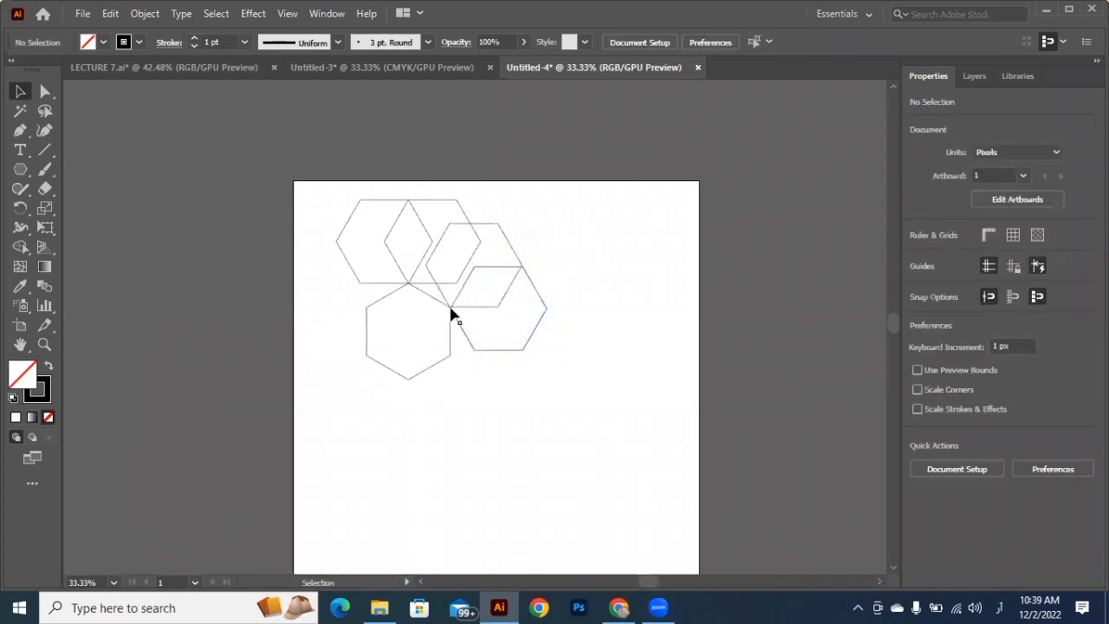
Align the two new hexagons' corners exactly with the central hexagon's upper-right vertex in outline view, then restore the preview.
scroll(450, 313, "up", 3)
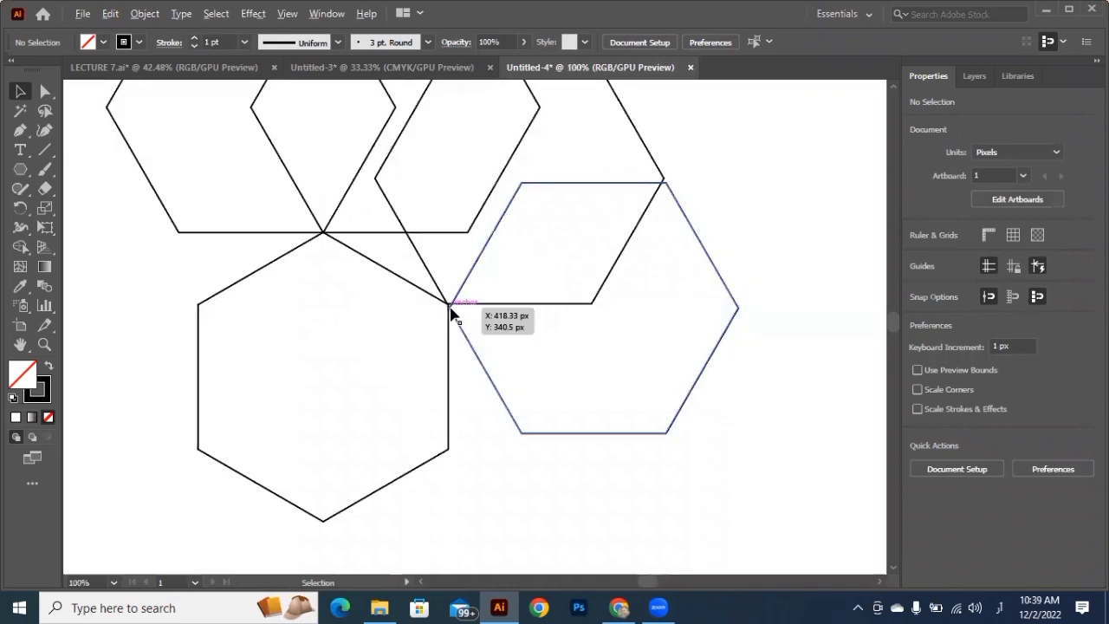
scroll(451, 313, "up", 2)
scroll(453, 316, "up", 2)
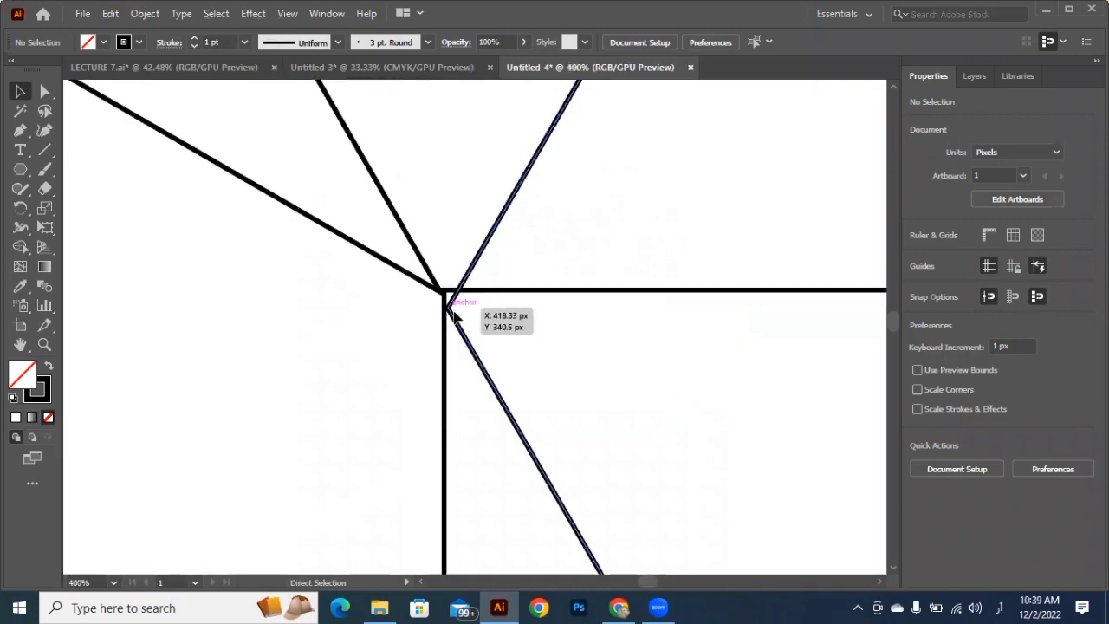
key("ctrl+y")
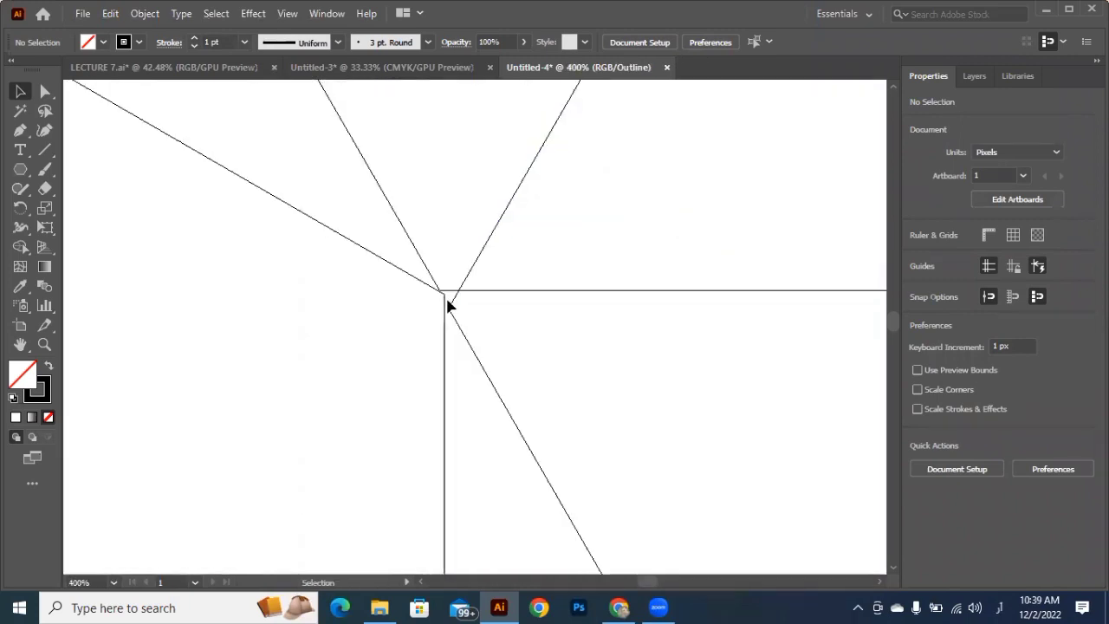
left_click_drag(448, 305, 490, 328)
left_click(476, 297)
key("Delete")
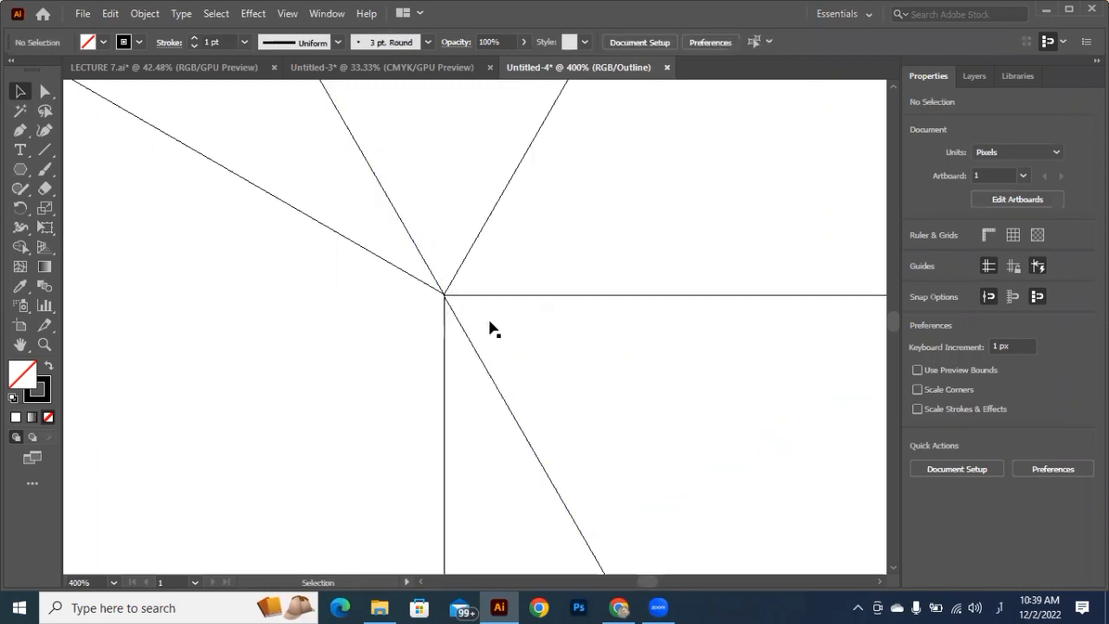
key("ctrl+minus")
key("ctrl+minus")
key("ctrl+minus")
key("ctrl+minus")
key("ctrl+minus")
key("ctrl+minus")
key("ctrl+minus")
key("ctrl+minus")
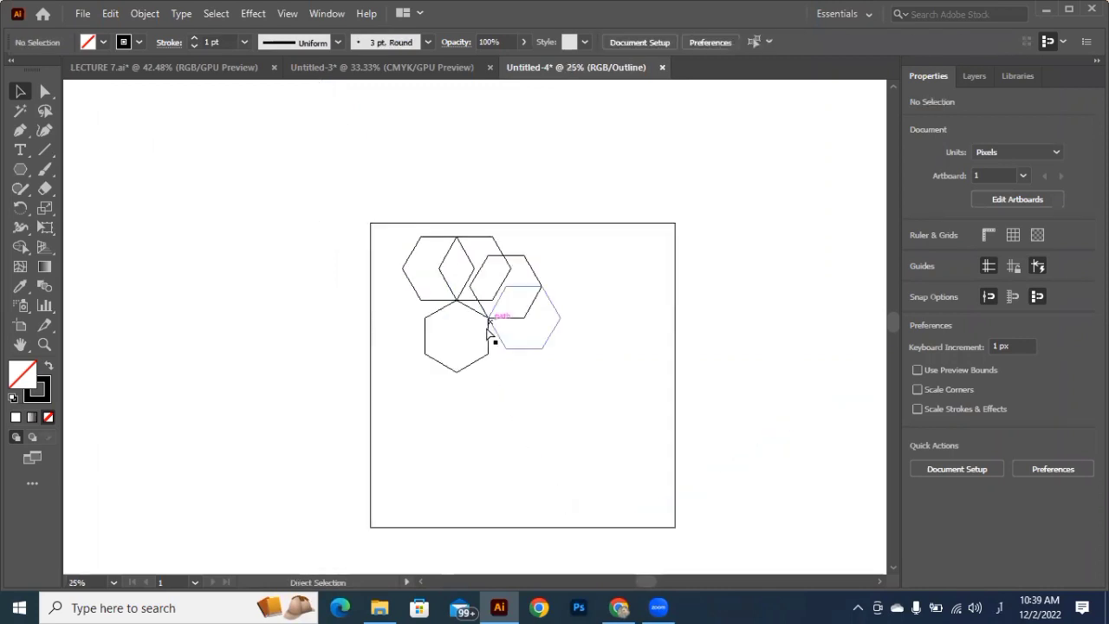
key("ctrl+y")
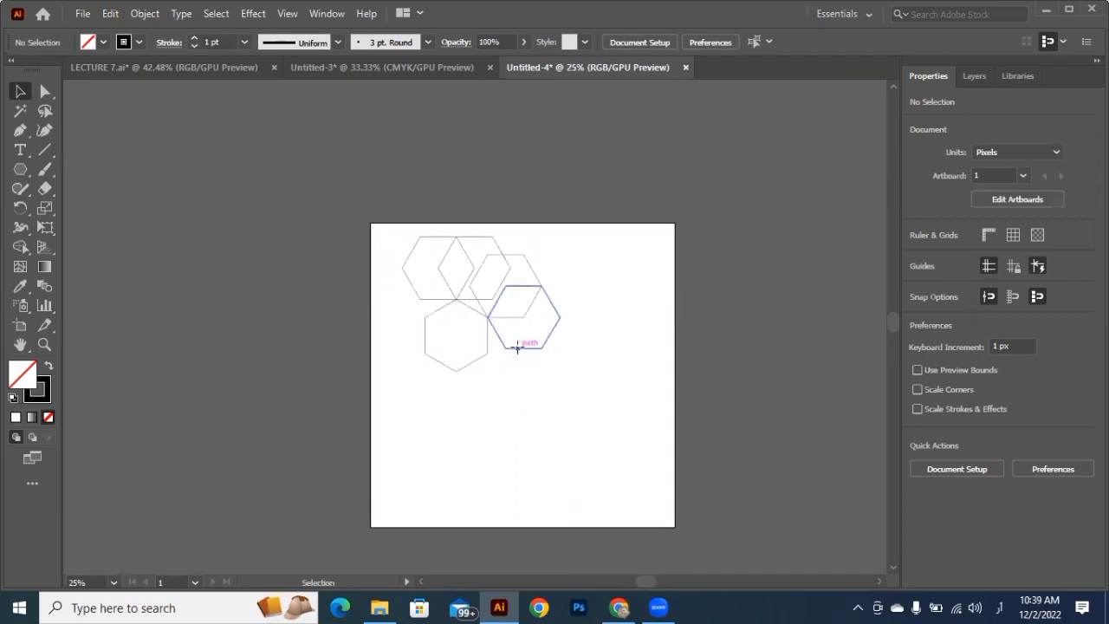
Place two overlapping copies of the 300° hexagon with their corners at the central hexagon's lower-right vertex.
left_click_drag(517, 346, 530, 398)
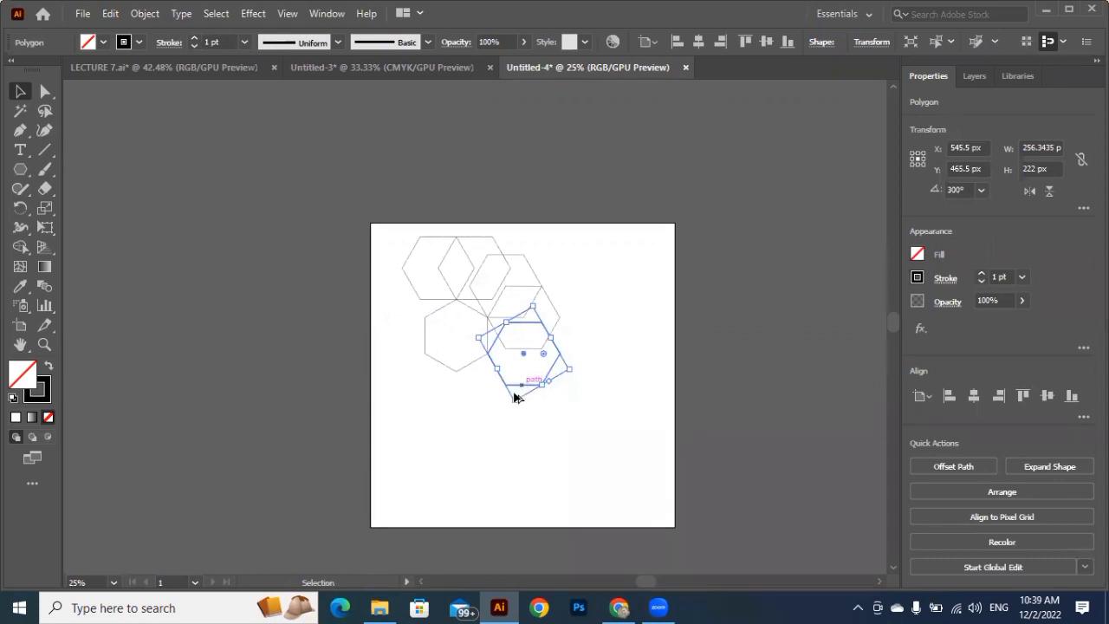
left_click_drag(520, 394, 504, 421)
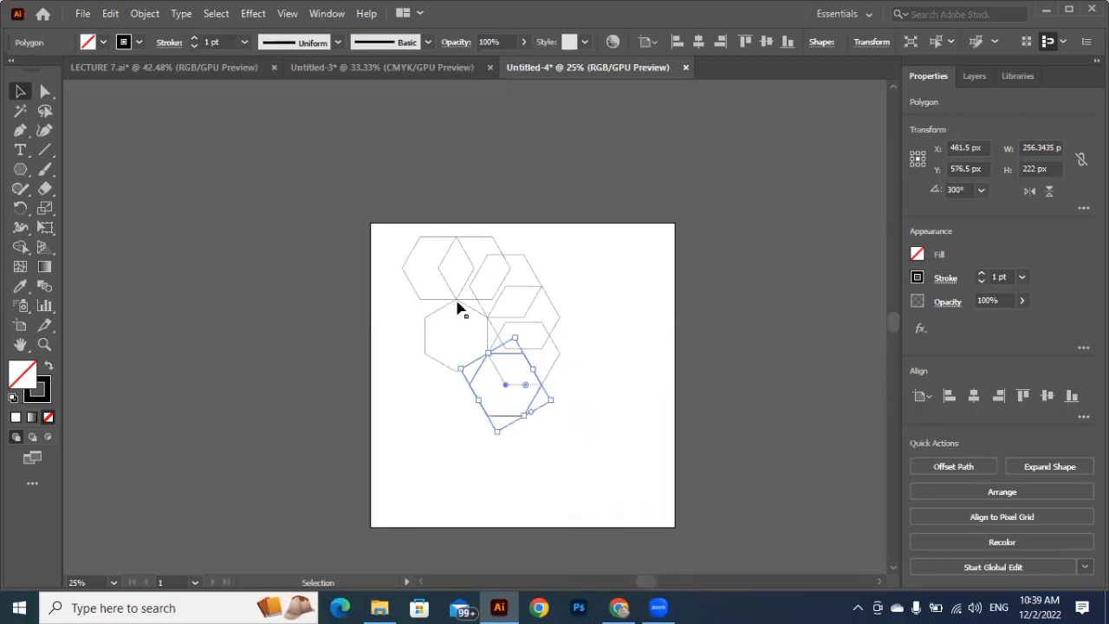
left_click(486, 353)
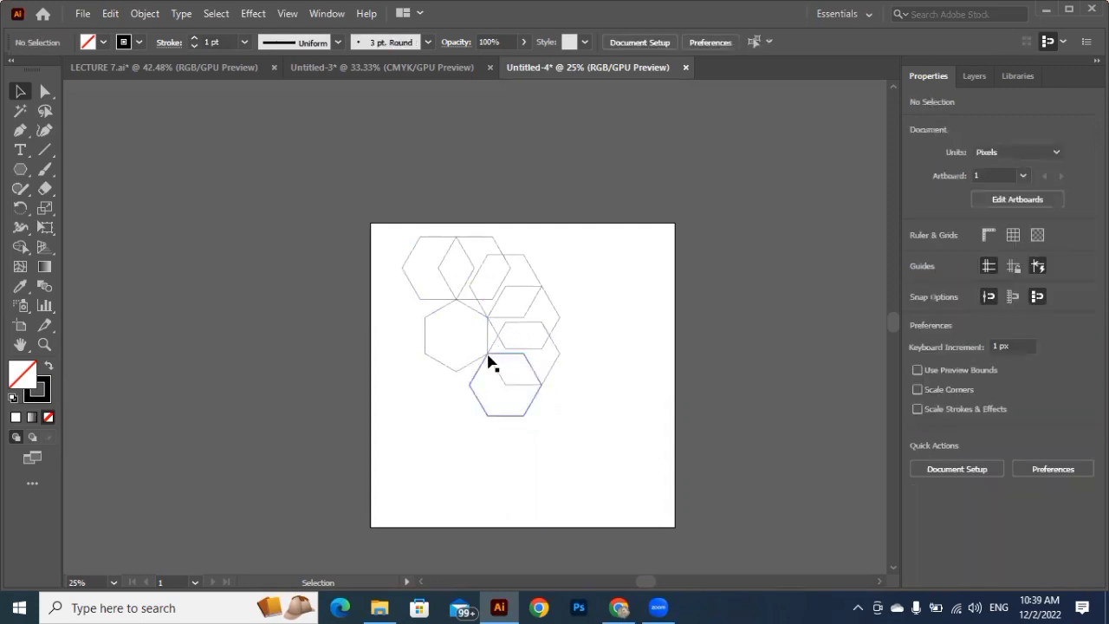
Create a copy of the four hexagons at the central hexagon's two right-hand vertices, reflected across the vertical axis.
scroll(489, 362, "up", 5)
scroll(488, 359, "up", 3)
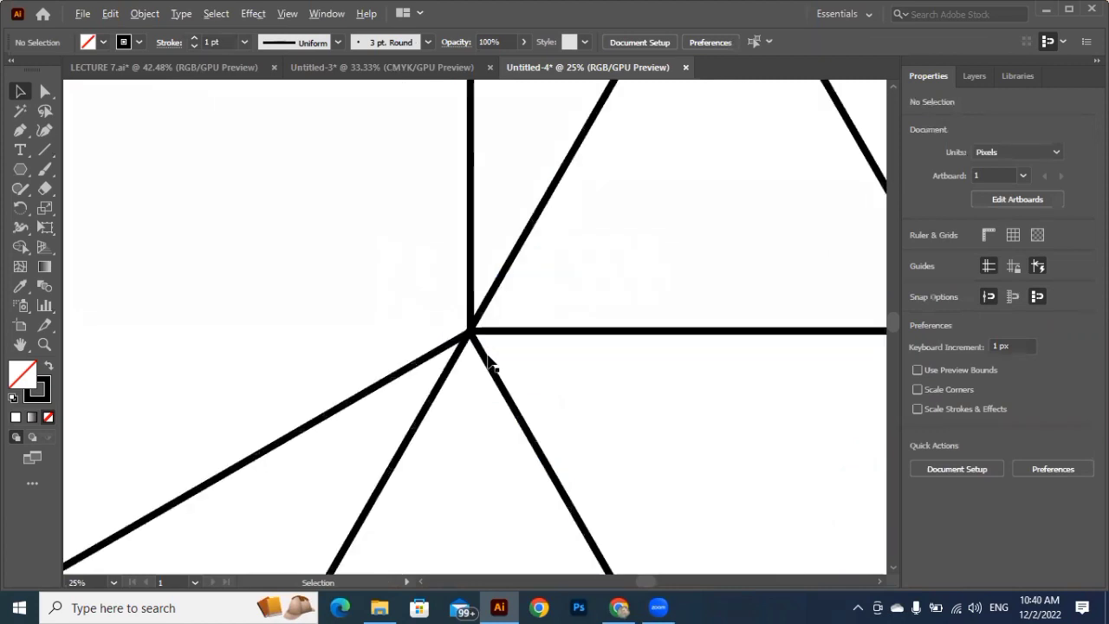
scroll(489, 362, "down", 2)
scroll(490, 362, "down", 2)
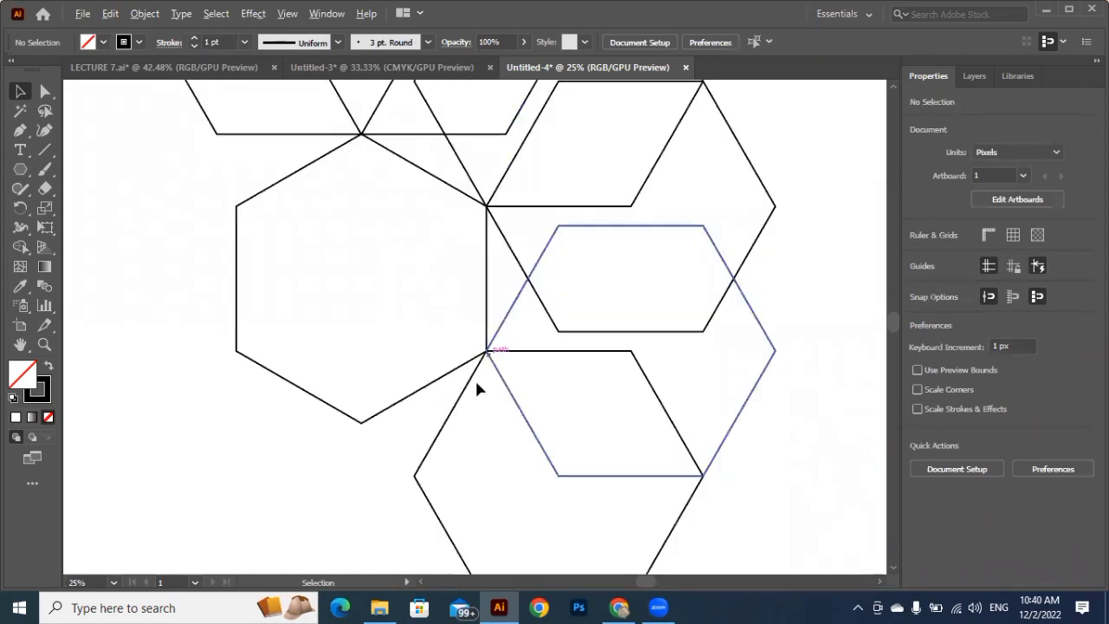
scroll(436, 407, "down", 2)
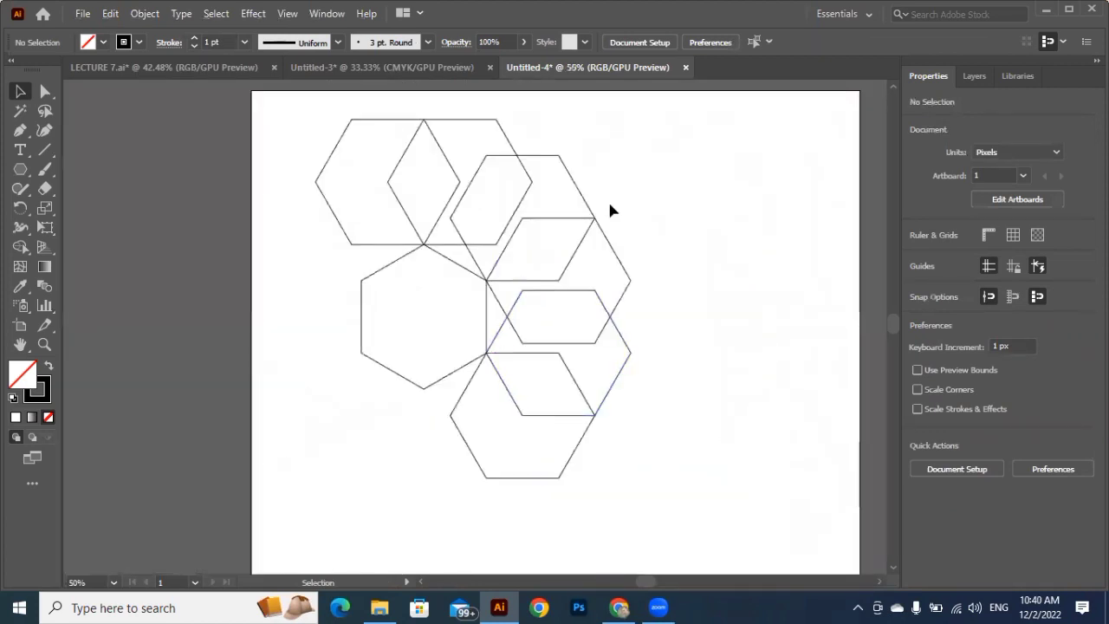
scroll(601, 211, "down", 2)
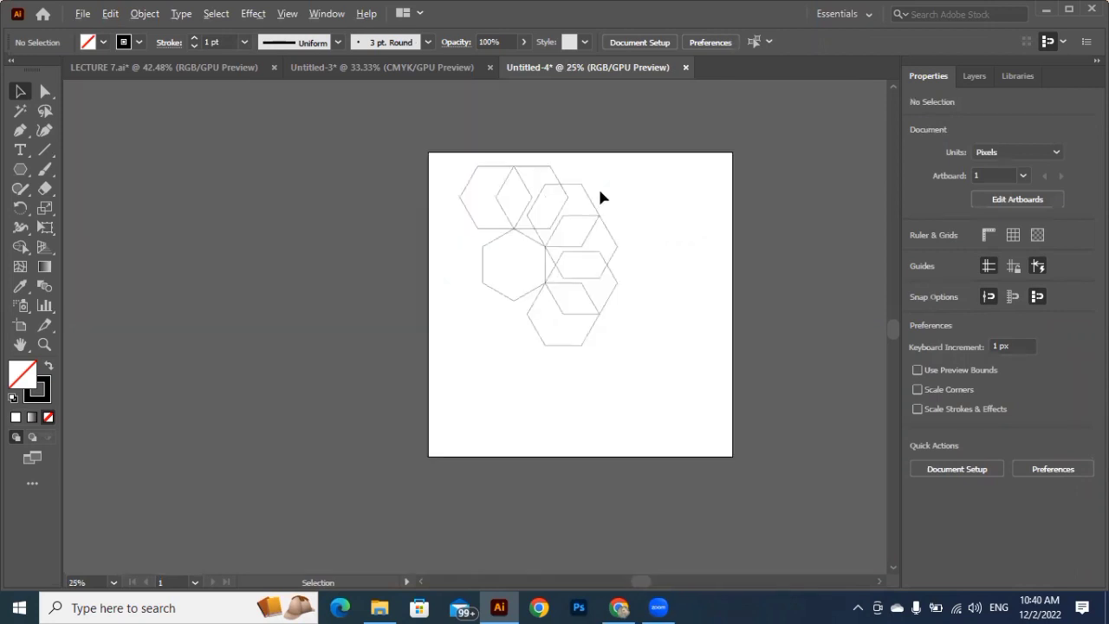
left_click(588, 319)
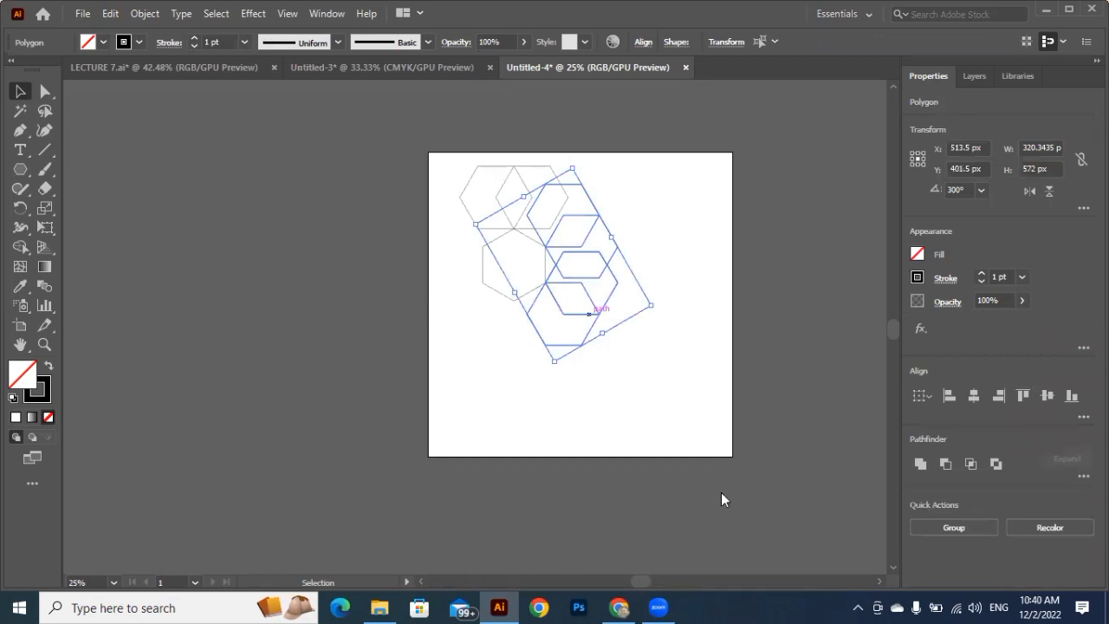
right_click(755, 494)
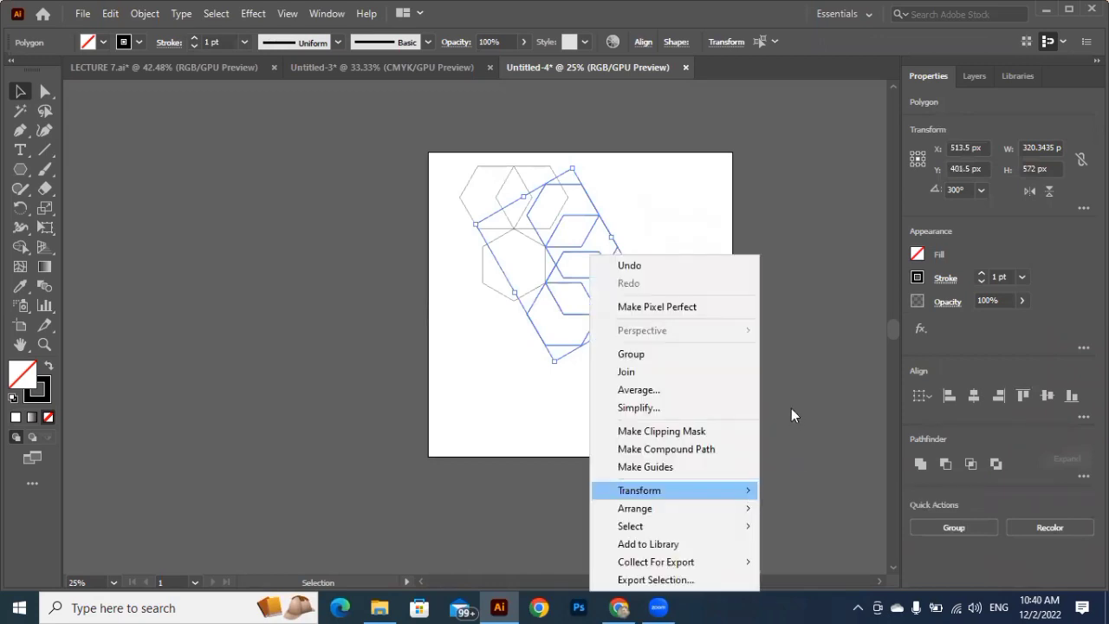
mouse_move(791, 408)
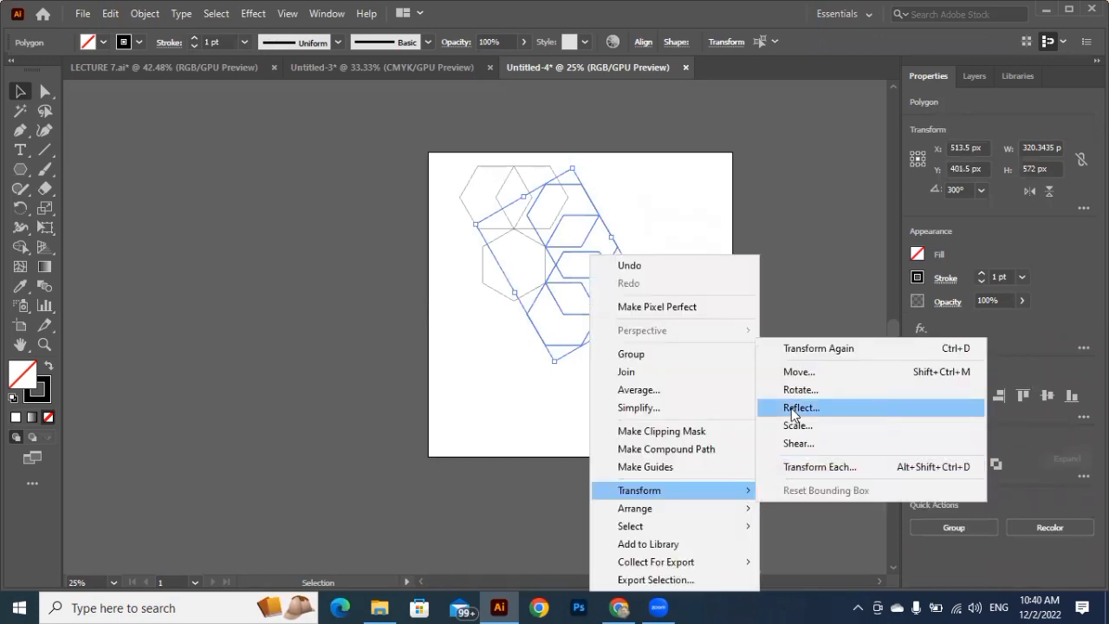
key("Return")
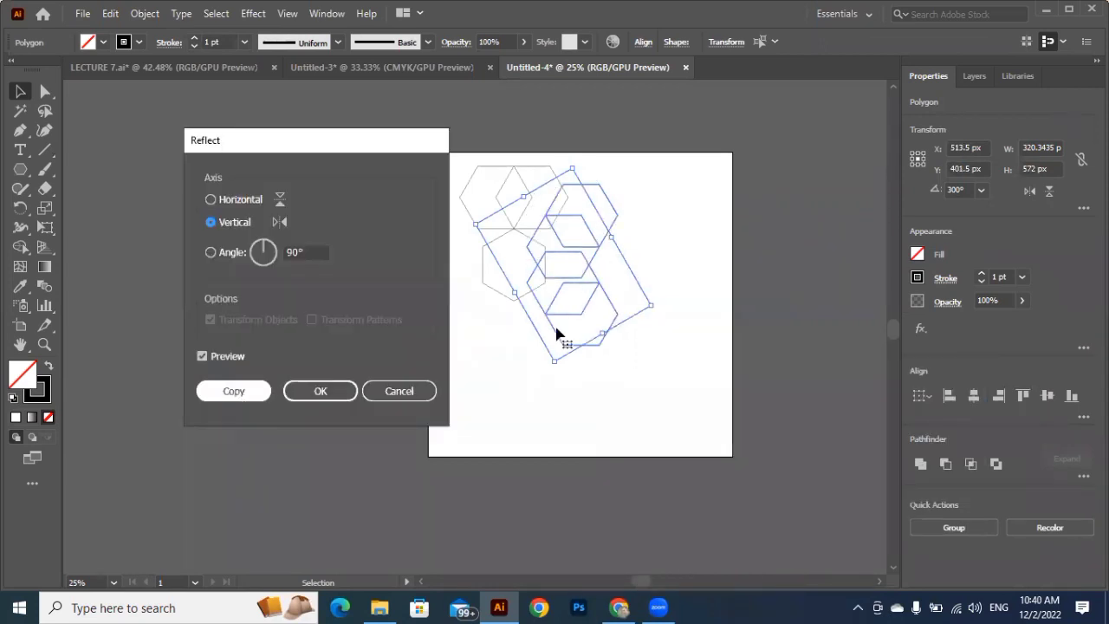
key("Return")
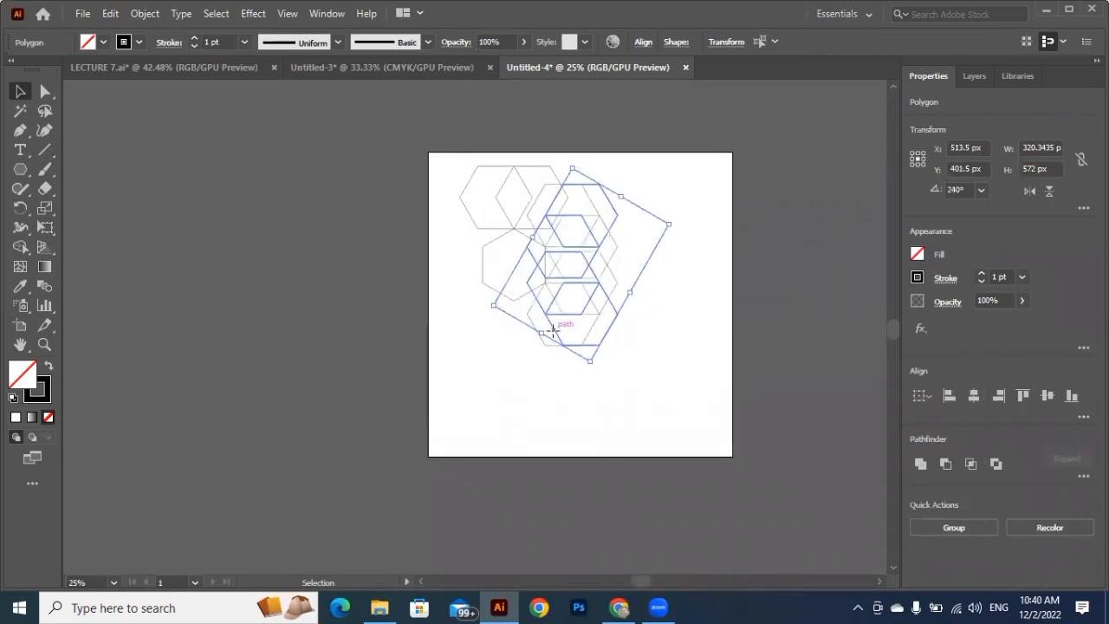
Move the reflected hexagons horizontally about 408 px left so their corners meet the central hexagon's two left-hand vertices, and deselect them.
left_click_drag(553, 329, 504, 329)
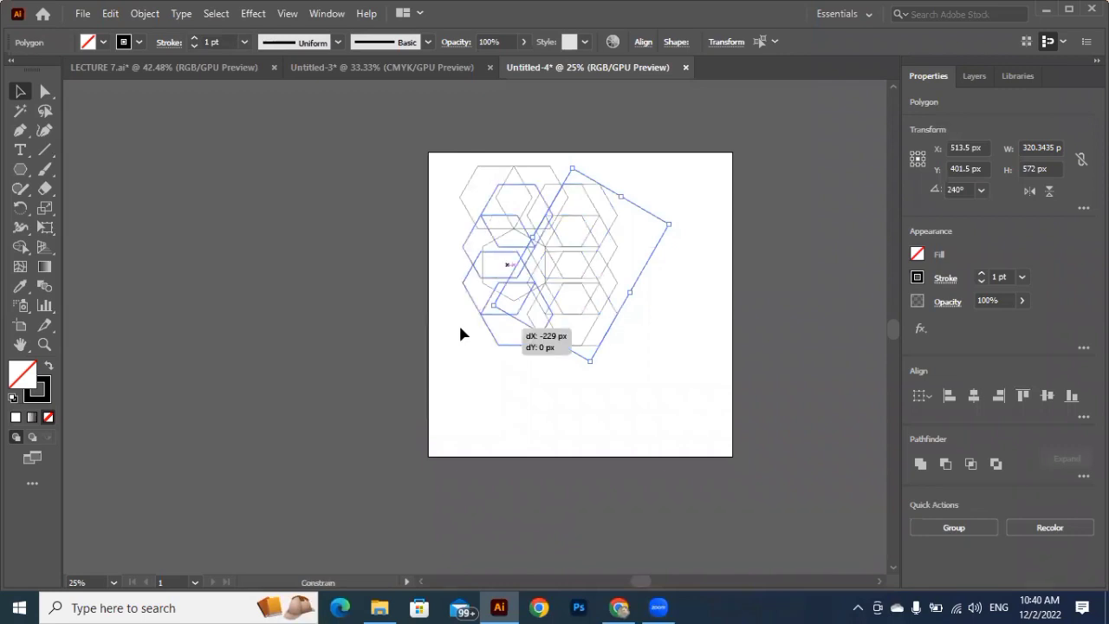
left_click_drag(432, 323, 436, 330)
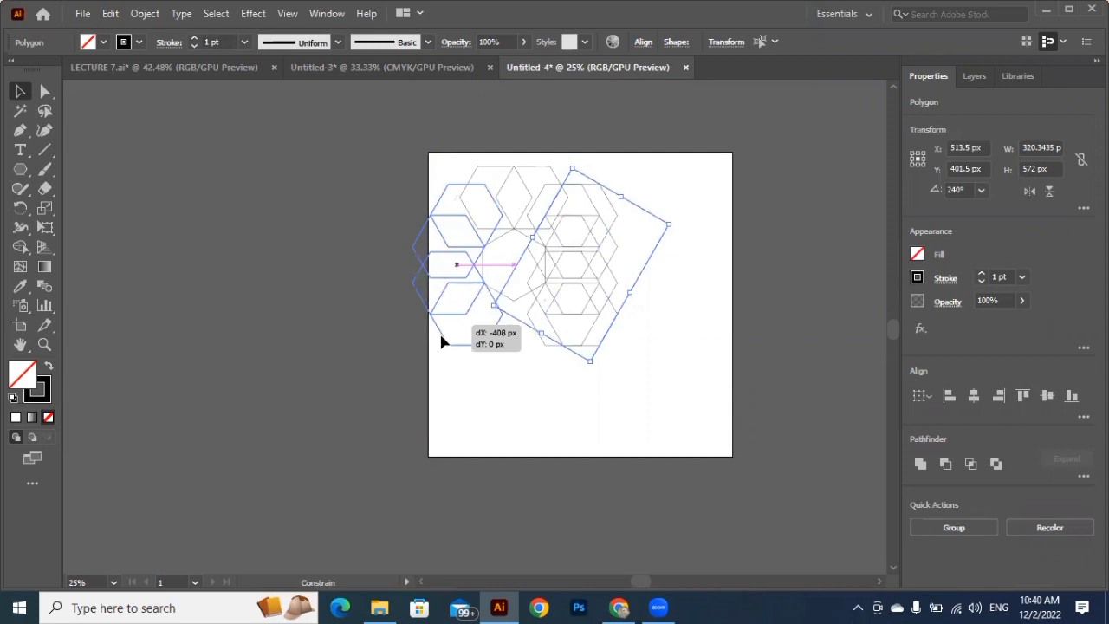
left_click_drag(507, 392, 506, 392)
key("ctrl+shift+a")
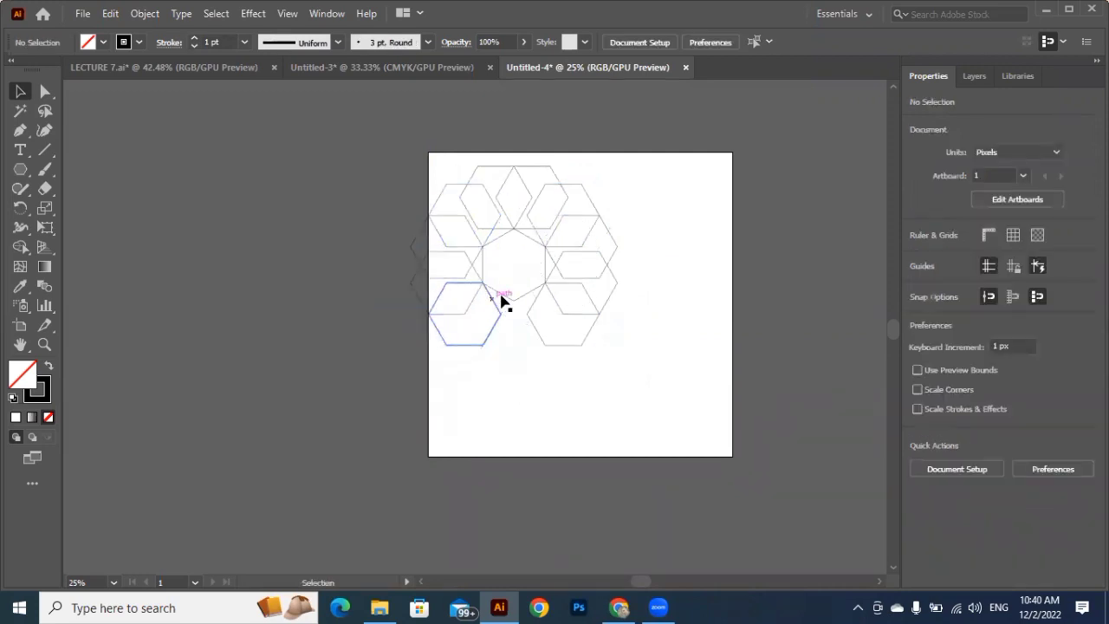
Examine in preview and outline view how the reflected hexagons' corners meet the central hexagon's left-hand vertices.
key("ctrl+plus")
scroll(501, 297, "up", 3)
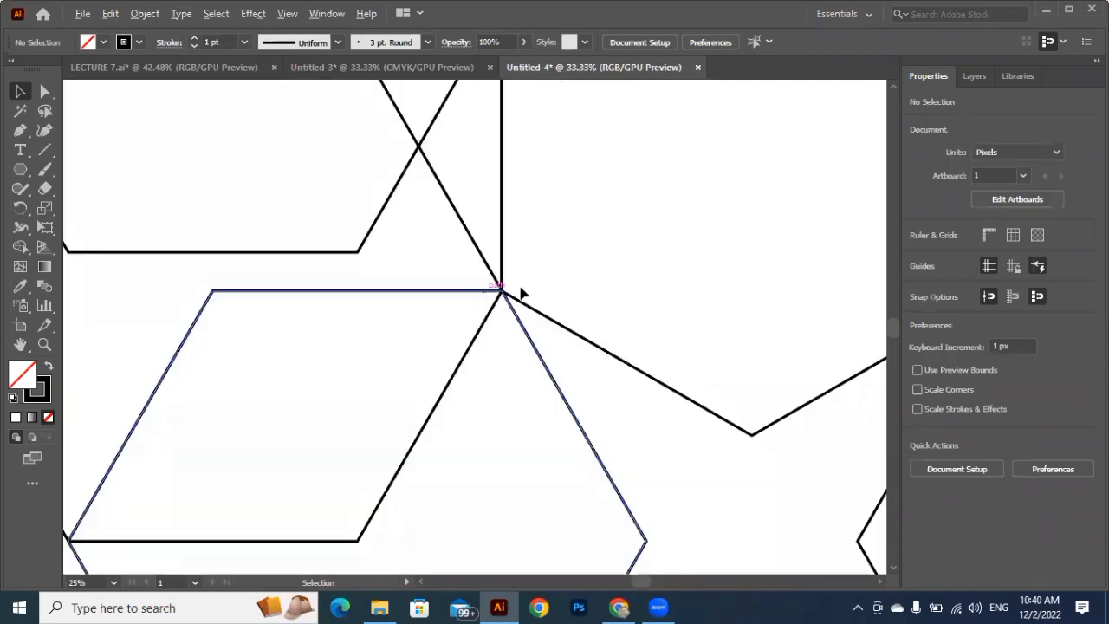
scroll(517, 290, "up", 5)
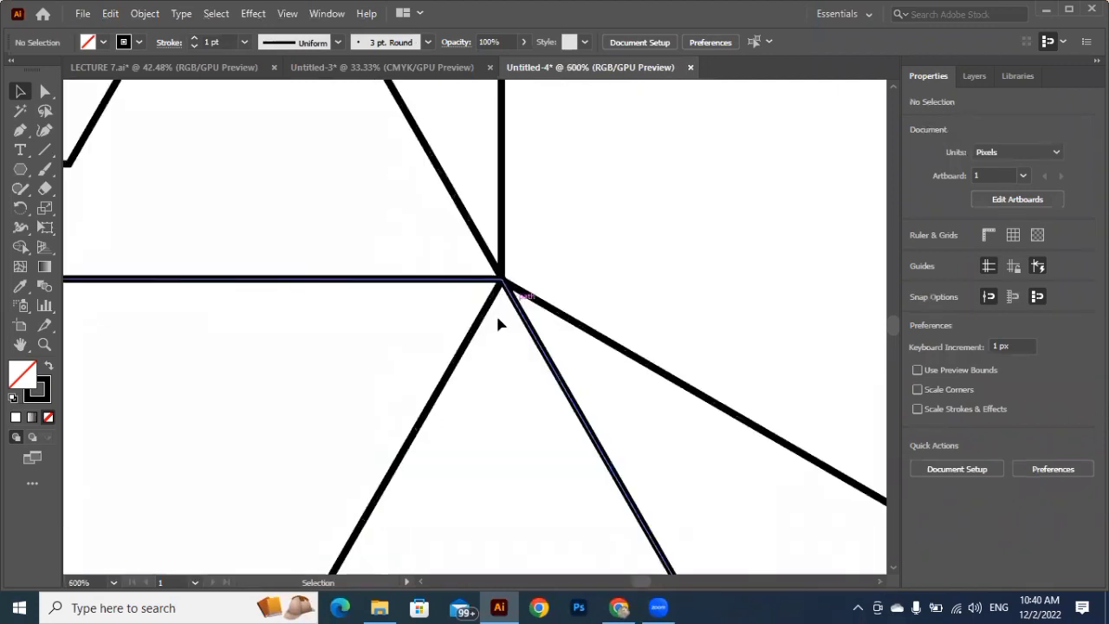
scroll(498, 324, "up", 2)
scroll(495, 316, "up", 5)
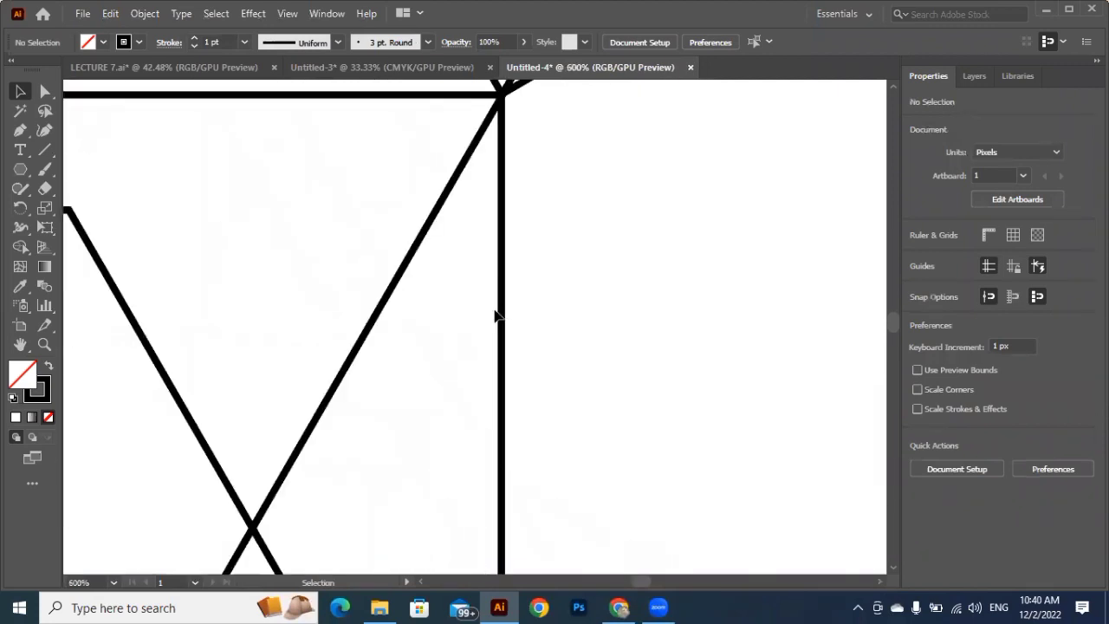
scroll(522, 325, "up", 3)
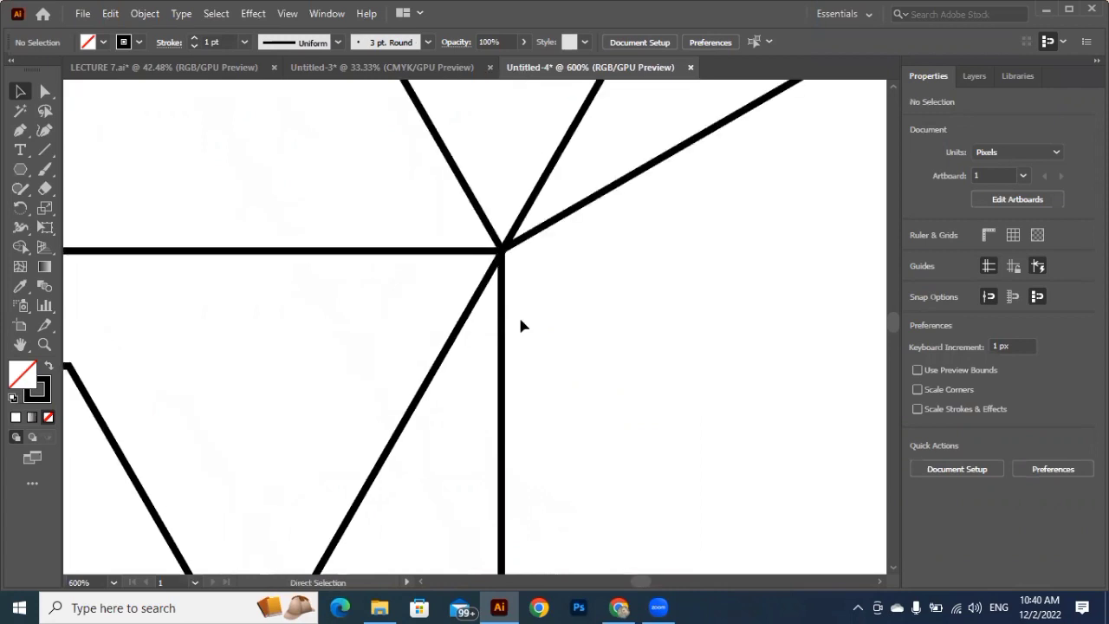
key("ctrl+y")
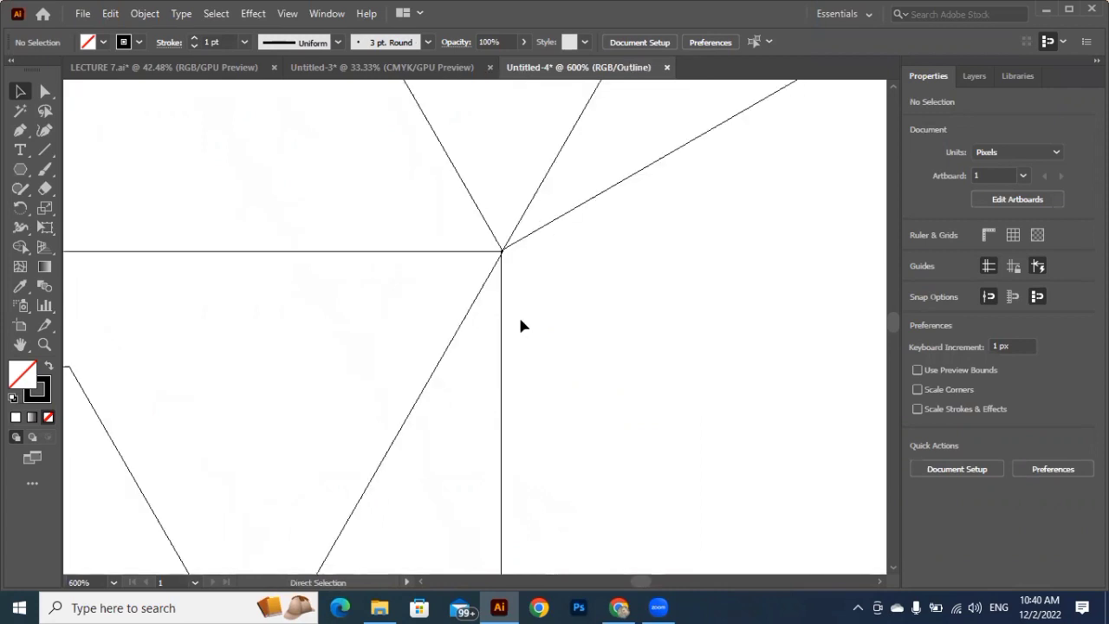
key("ctrl+1")
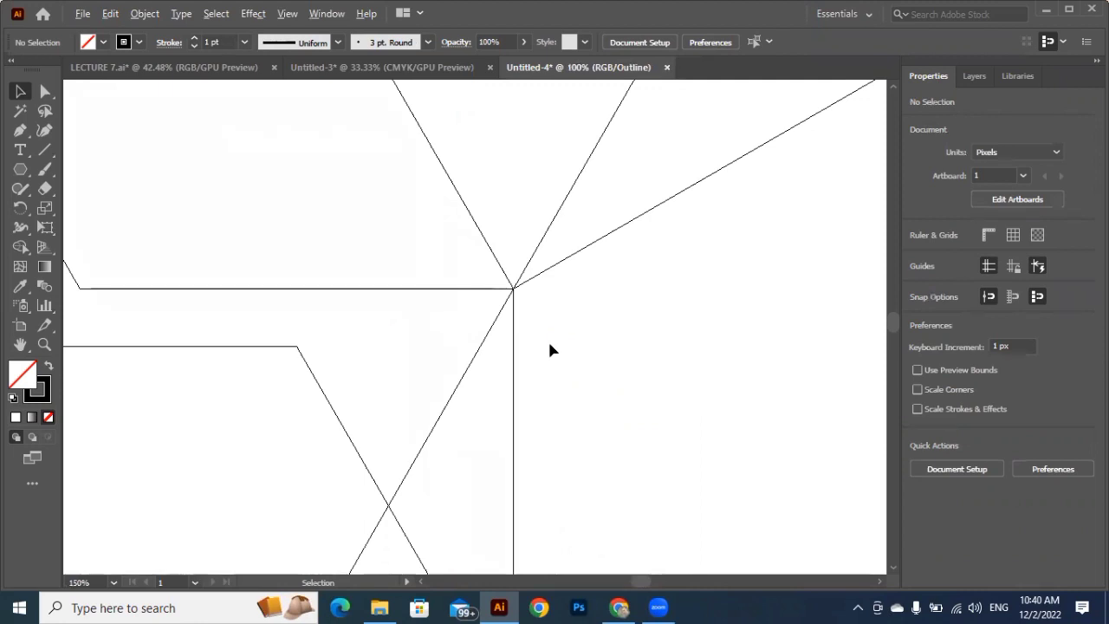
key("ctrl+0")
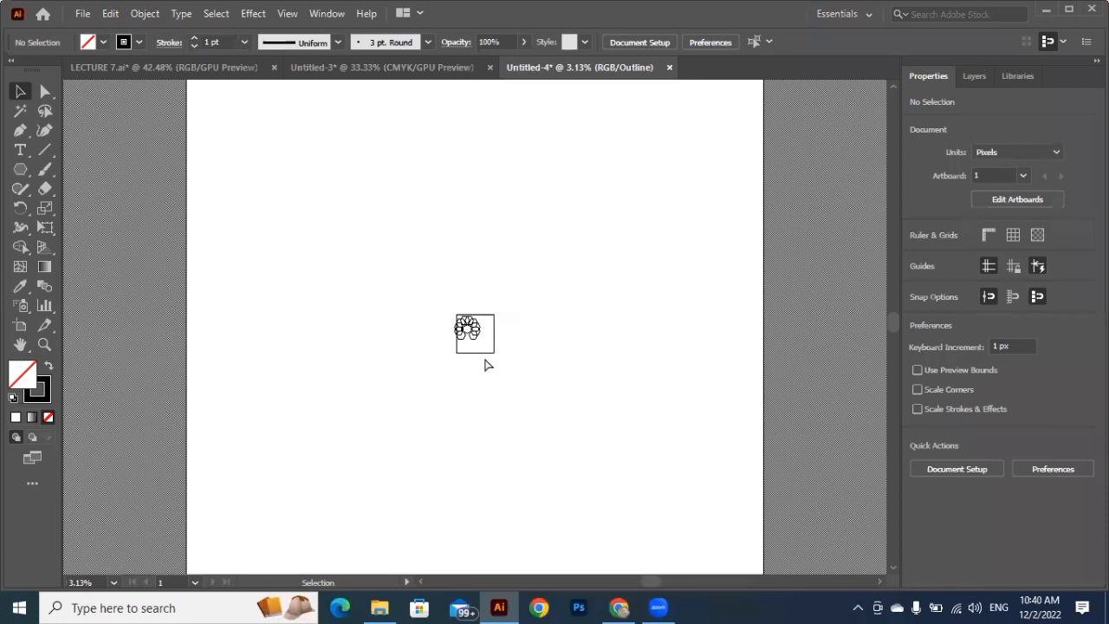
key("ctrl")
key("ctrl+0")
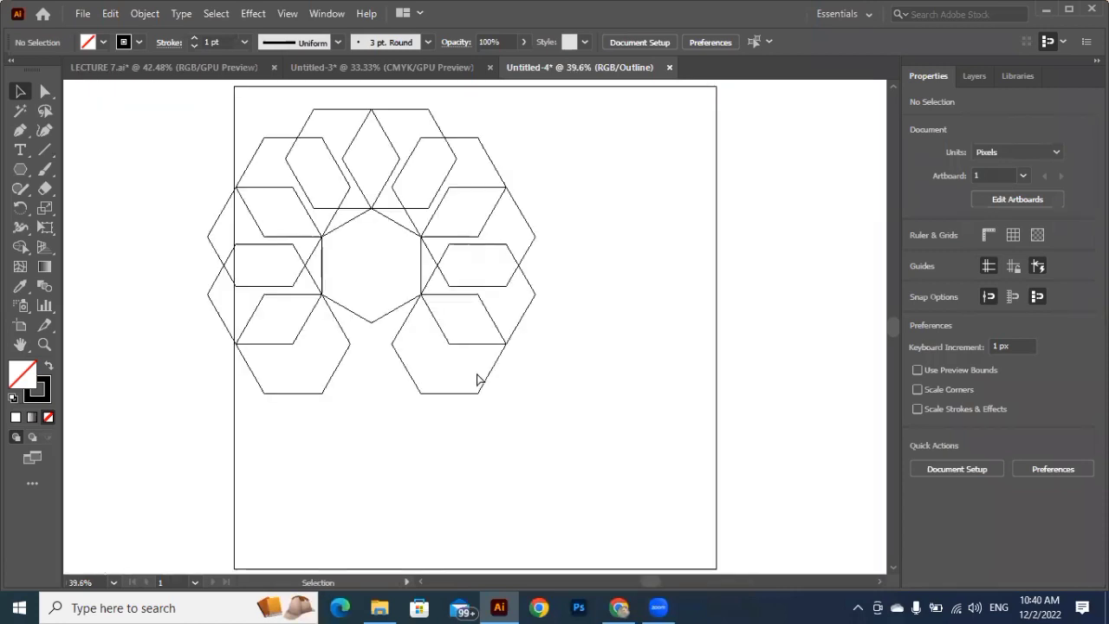
key("ctrl+y")
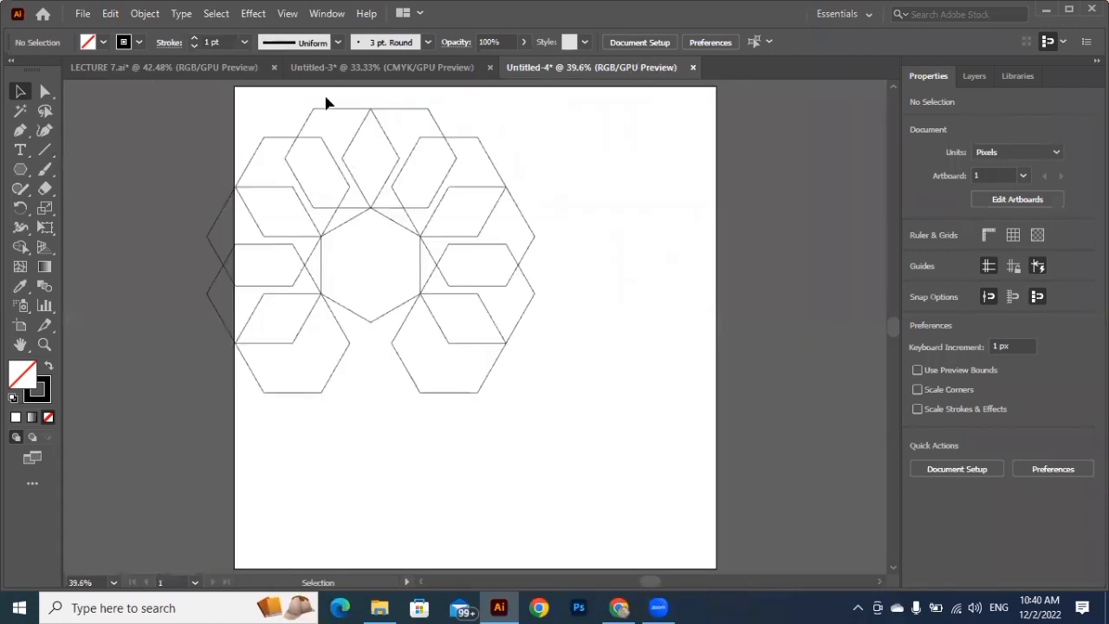
Duplicate the top pair of overlapping hexagons straight down so their shared corner meets the central hexagon's bottom vertex.
left_click(381, 110)
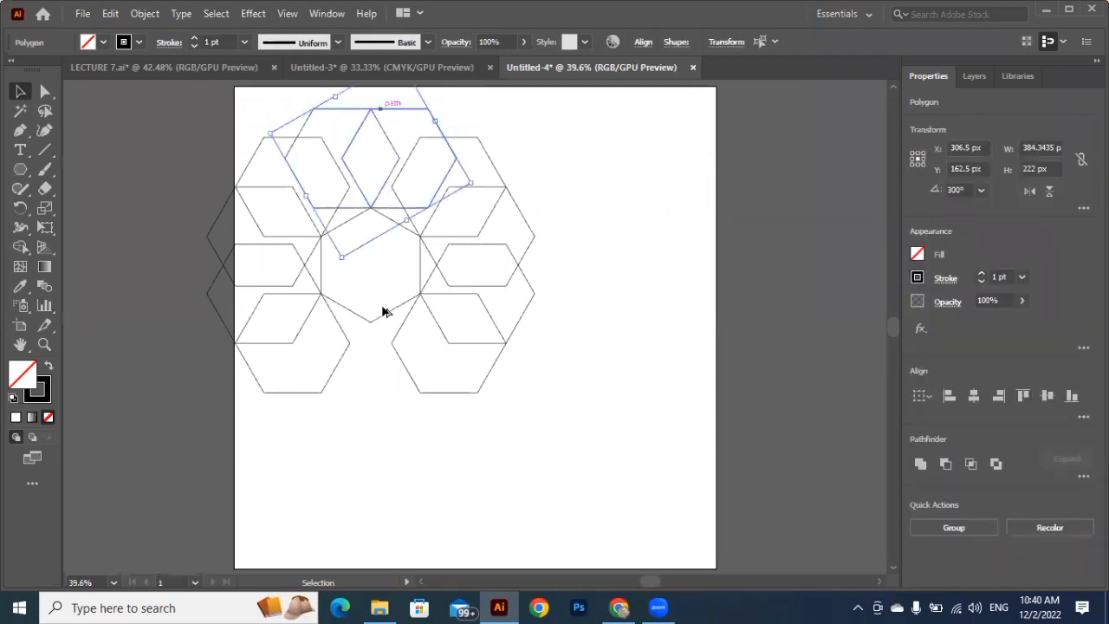
left_click_drag(387, 327, 366, 330)
key("ctrl+1")
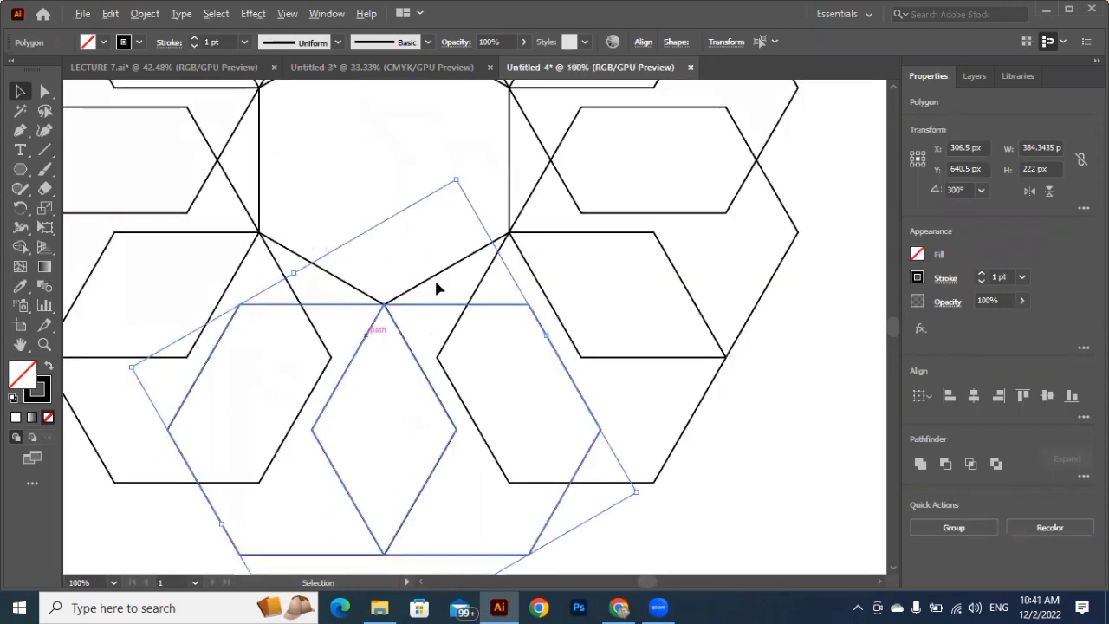
key("ctrl+plus")
key("ctrl+plus")
key("ctrl+plus")
key("ctrl+plus")
left_click(449, 270)
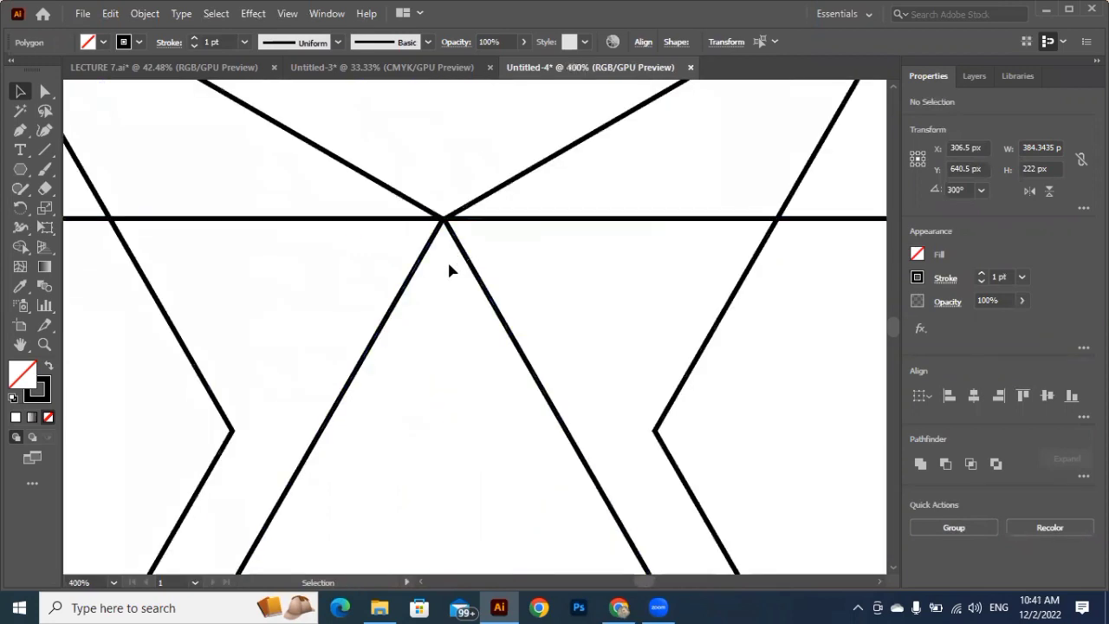
Examine how the duplicated pair meets the central hexagon's bottom vertex and review the whole ring of hexagons.
key("ctrl+plus")
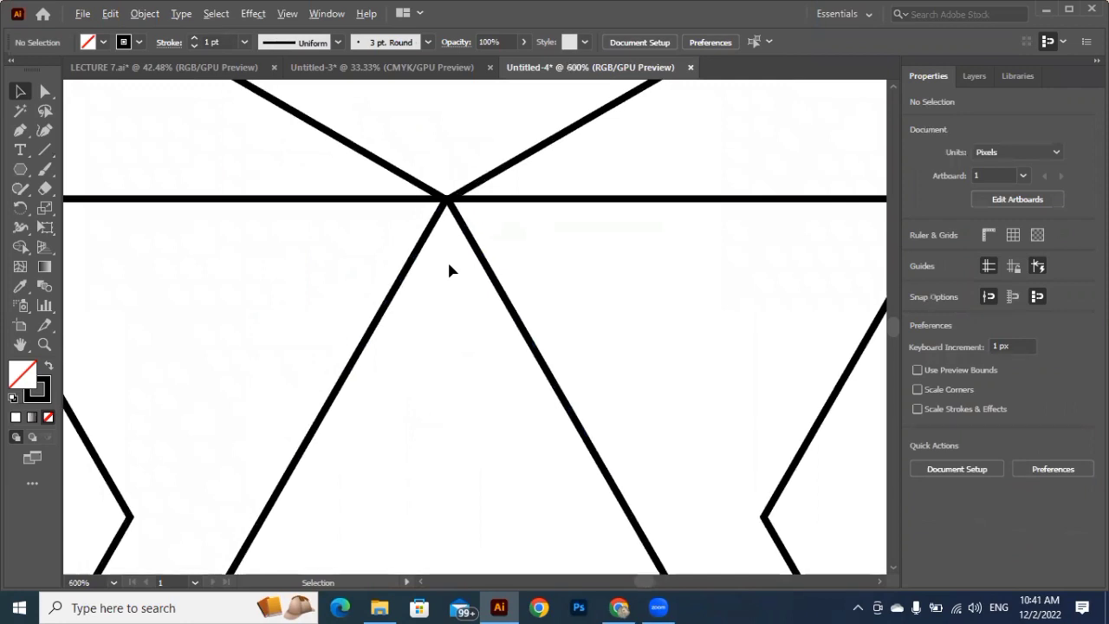
key("ctrl+minus")
key("ctrl+minus")
key("ctrl+minus")
key("ctrl+minus")
key("ctrl+minus")
key("ctrl+minus")
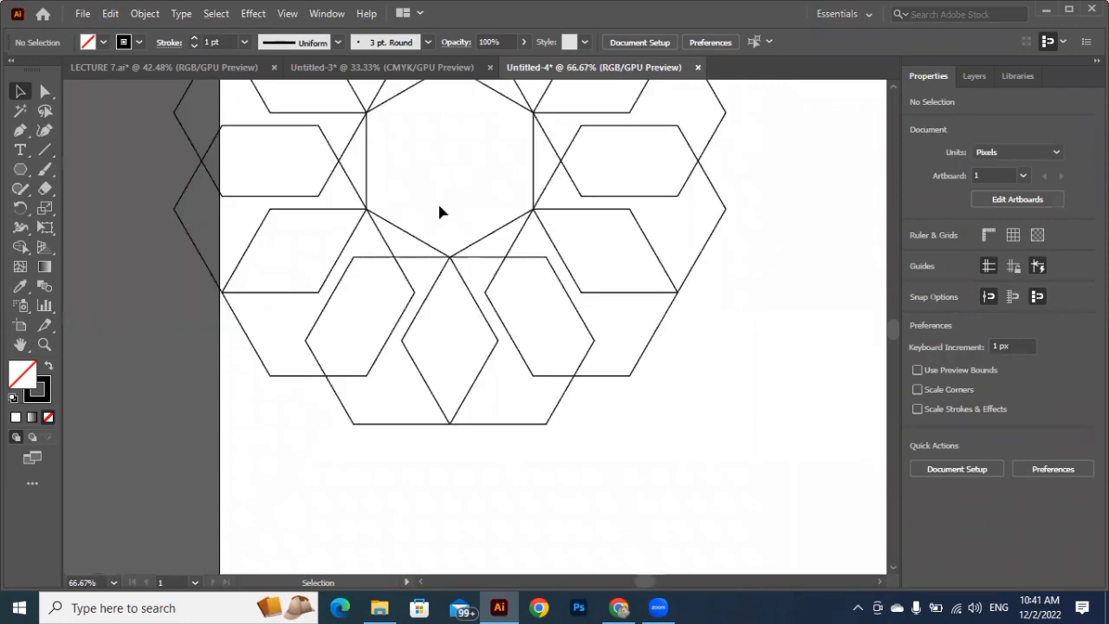
key("ctrl+plus")
key("ctrl+plus")
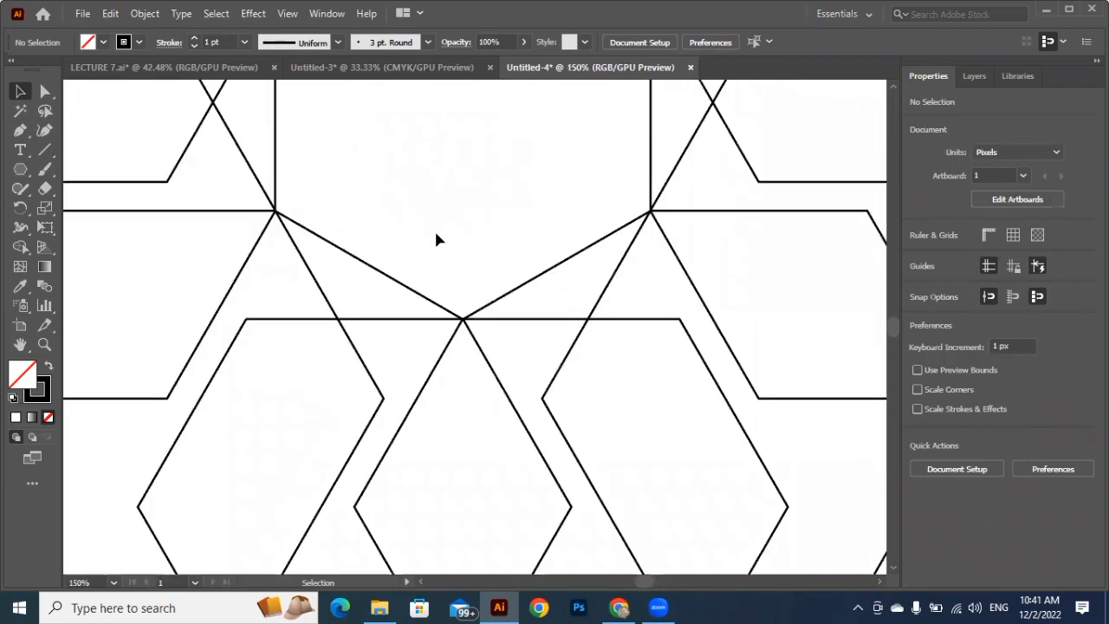
key("ctrl+minus")
key("ctrl+minus")
scroll(437, 240, "up", 2)
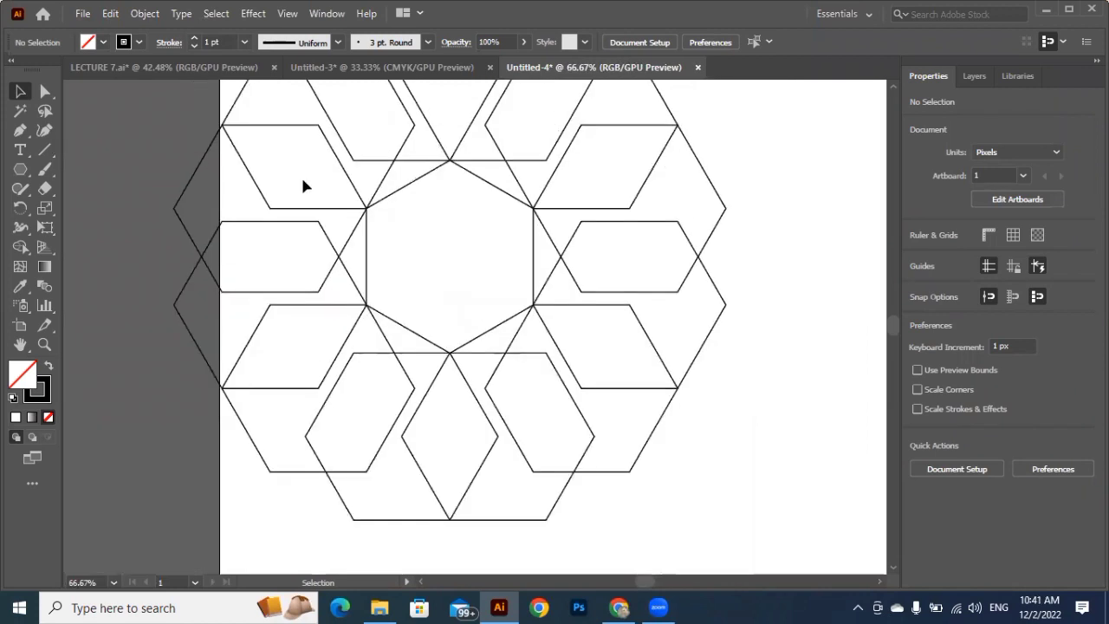
key("ctrl+minus")
key("ctrl+minus")
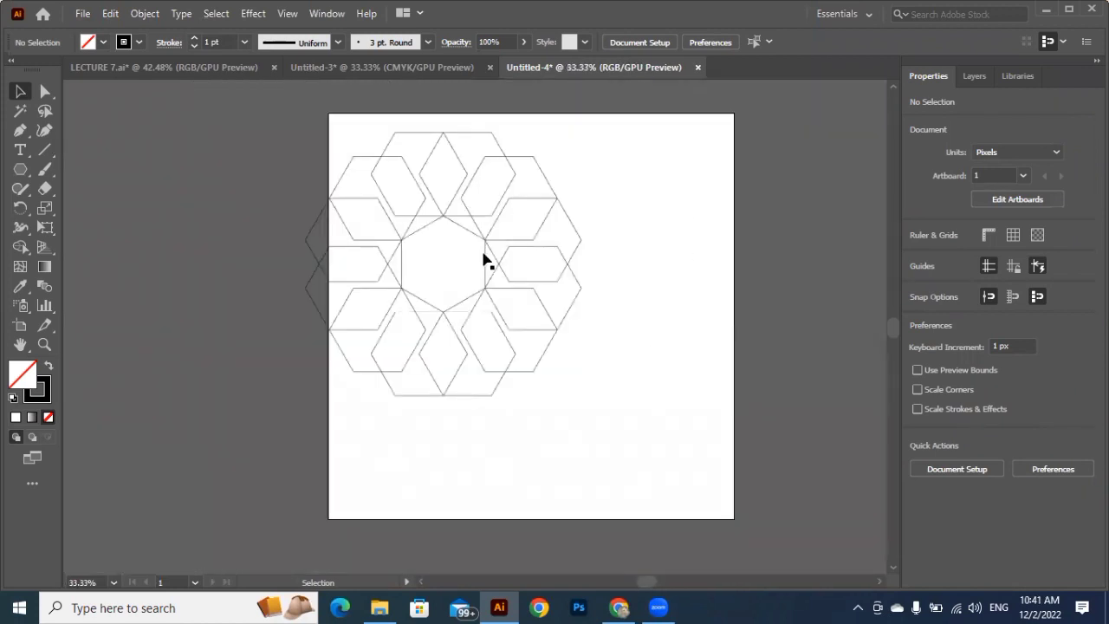
left_click(412, 329)
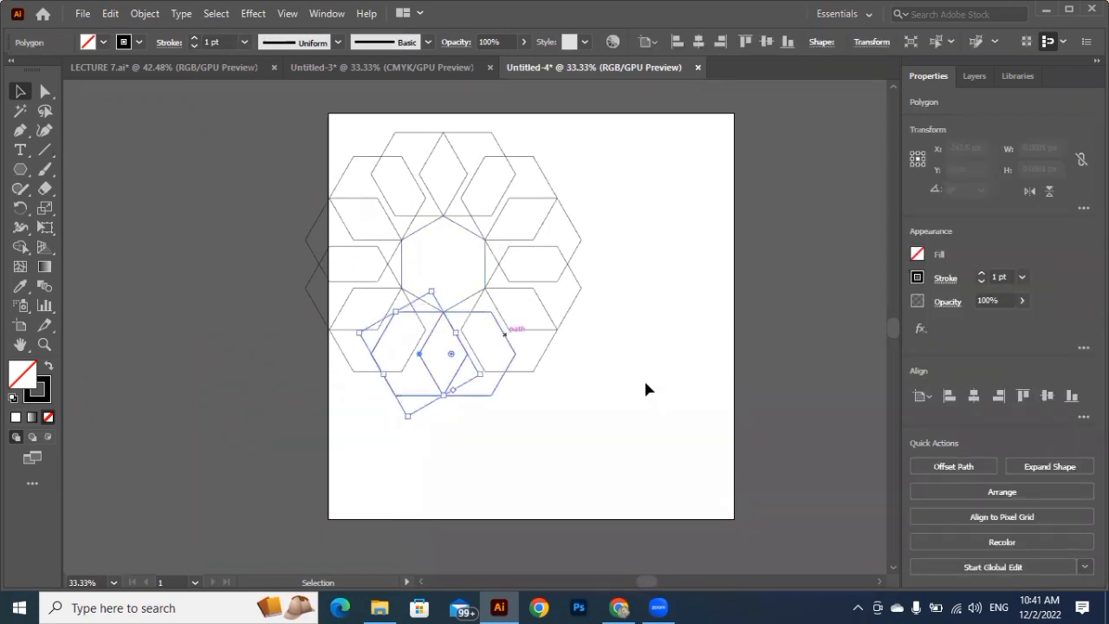
left_click(515, 352)
left_click(340, 189)
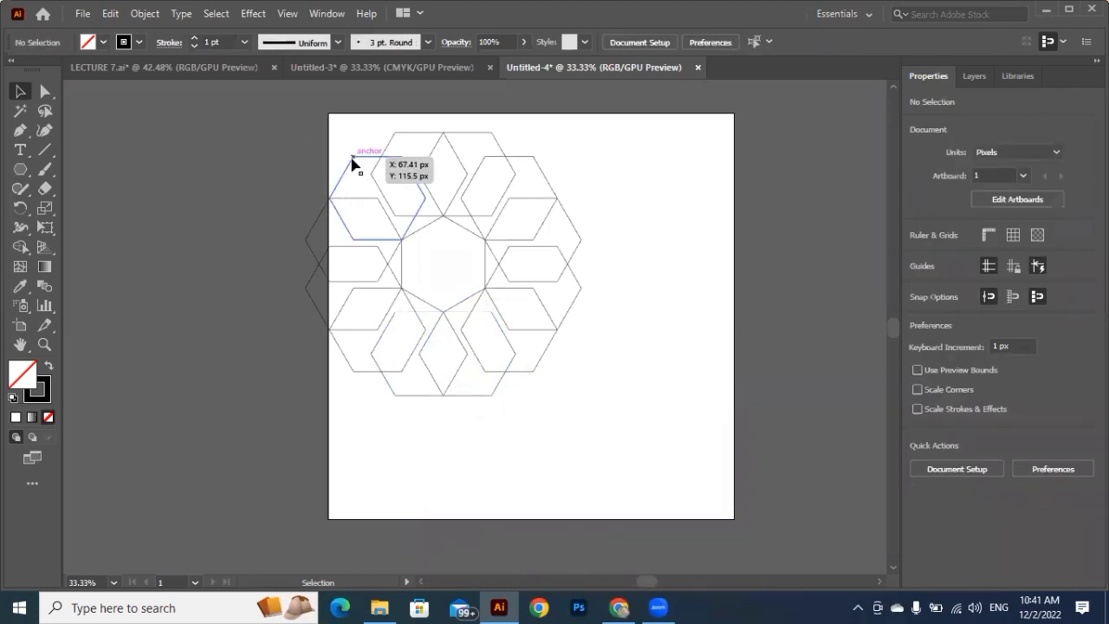
Draw a straight Pen line about 128 px long joining the upper-left corners of the top pair's left hexagon and the neighbouring upper-left hexagon.
key("p")
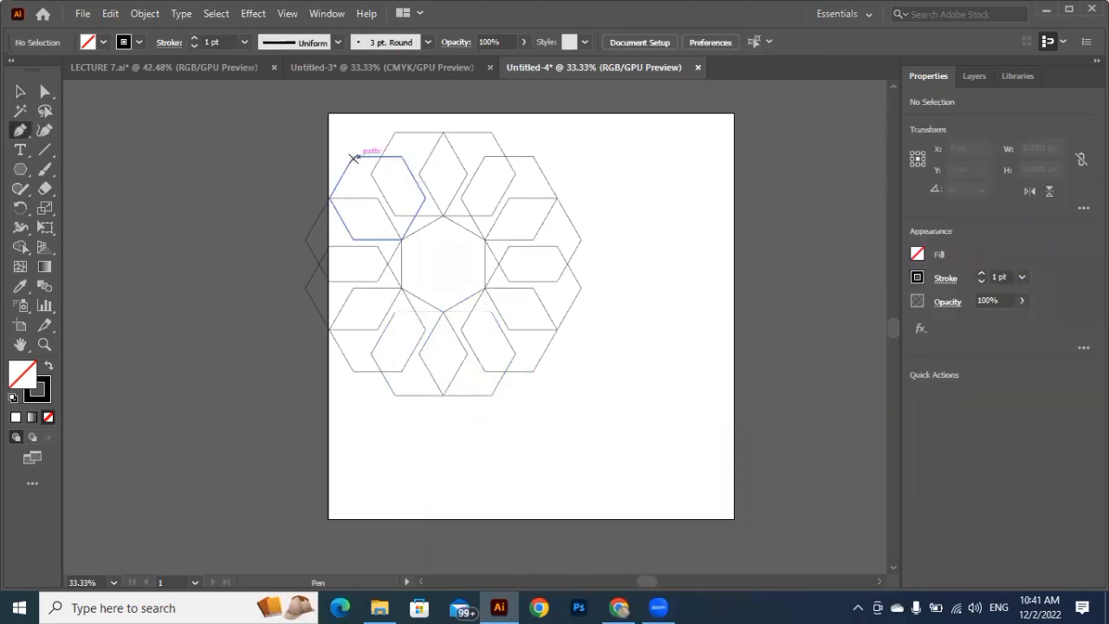
left_click(354, 158)
left_click(395, 132)
key("ctrl+z")
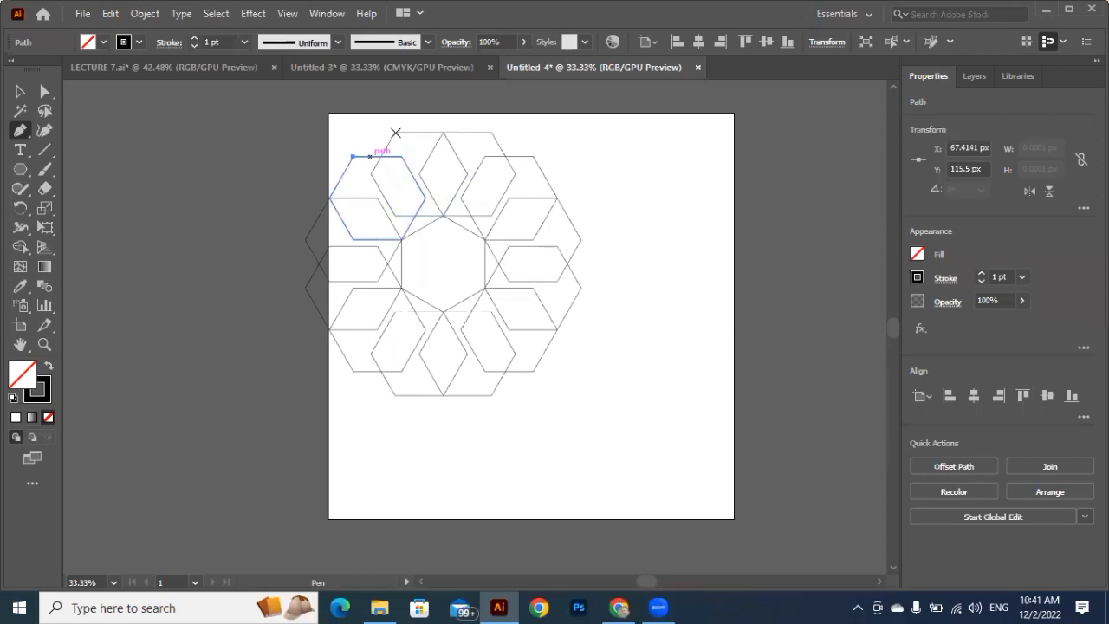
key("ctrl+shift+z")
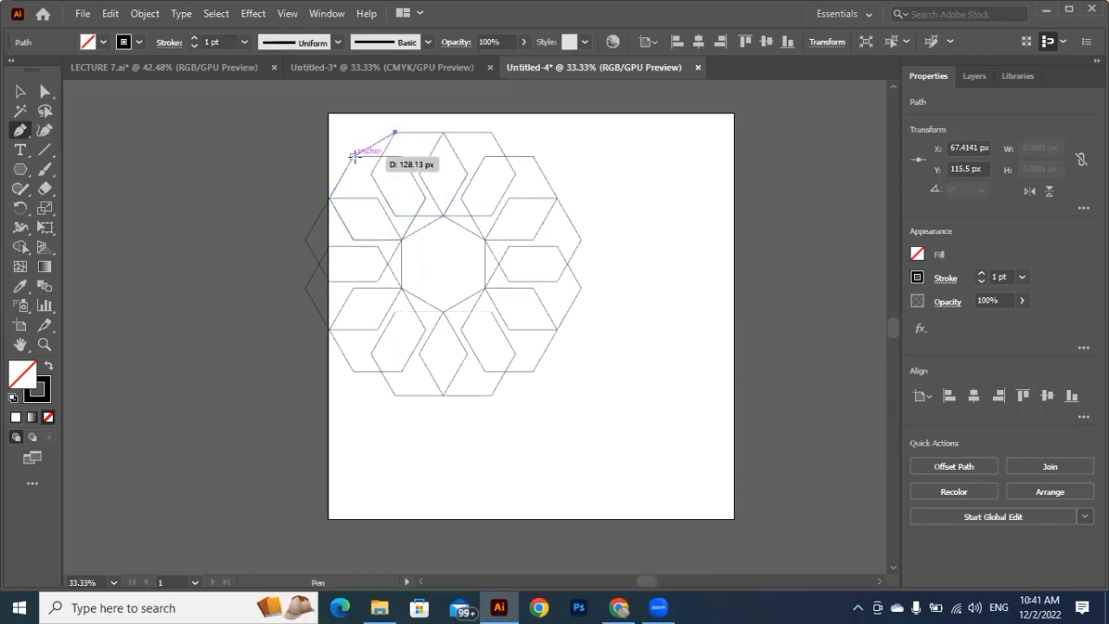
left_click(353, 157)
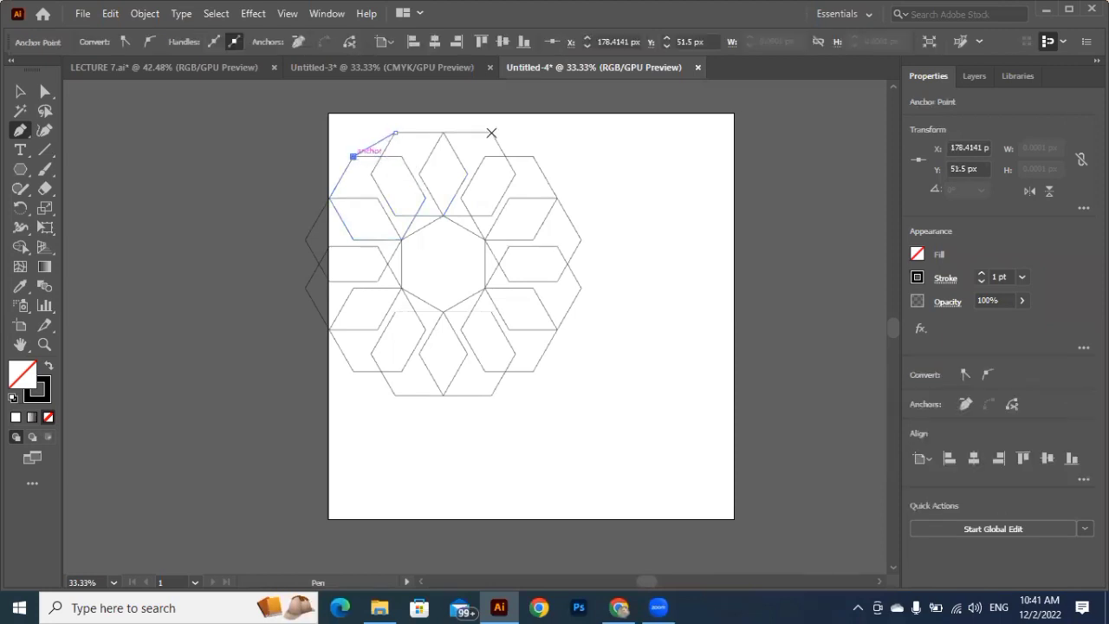
Draw straight Pen lines joining the outer corners of neighbouring hexagon pairs at the ring's upper right and right side.
left_click(491, 132)
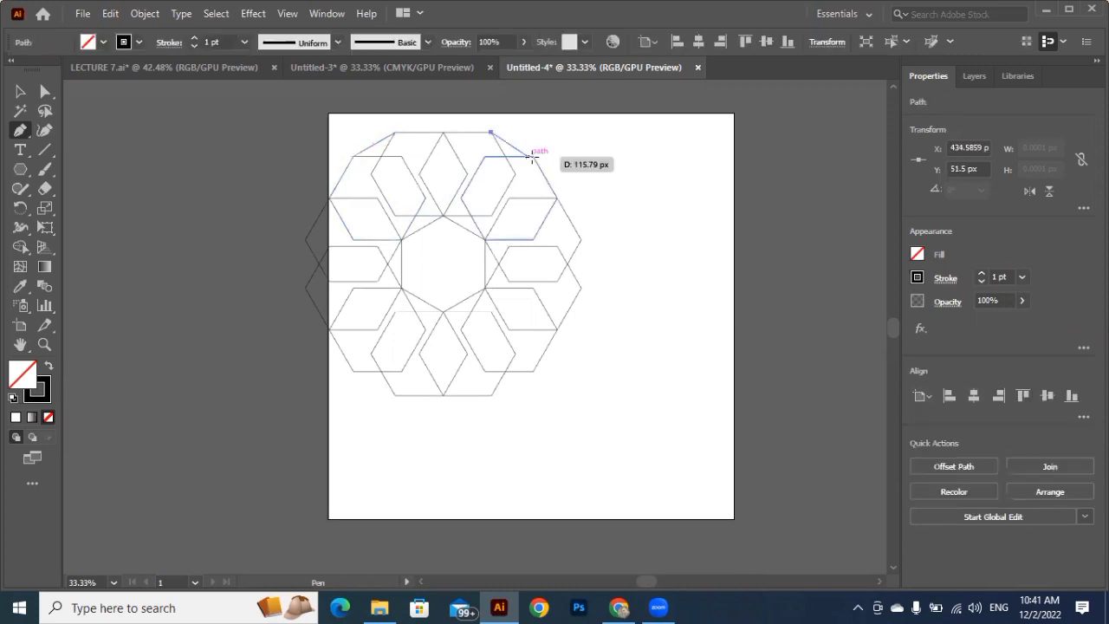
left_click(532, 156)
left_click(573, 224)
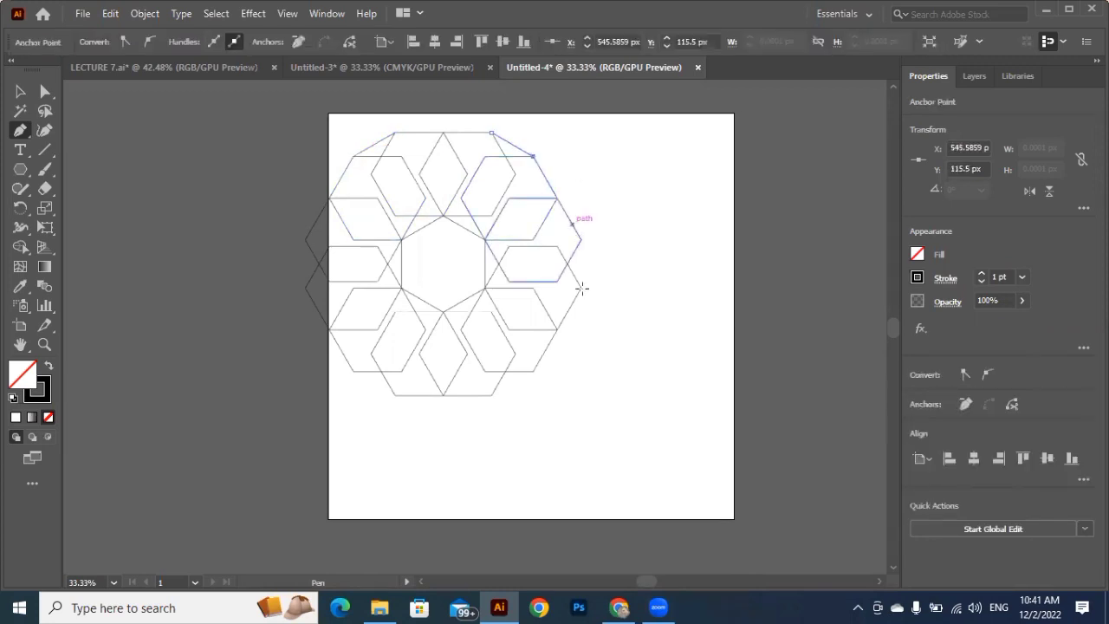
left_click(580, 239)
left_click(580, 286)
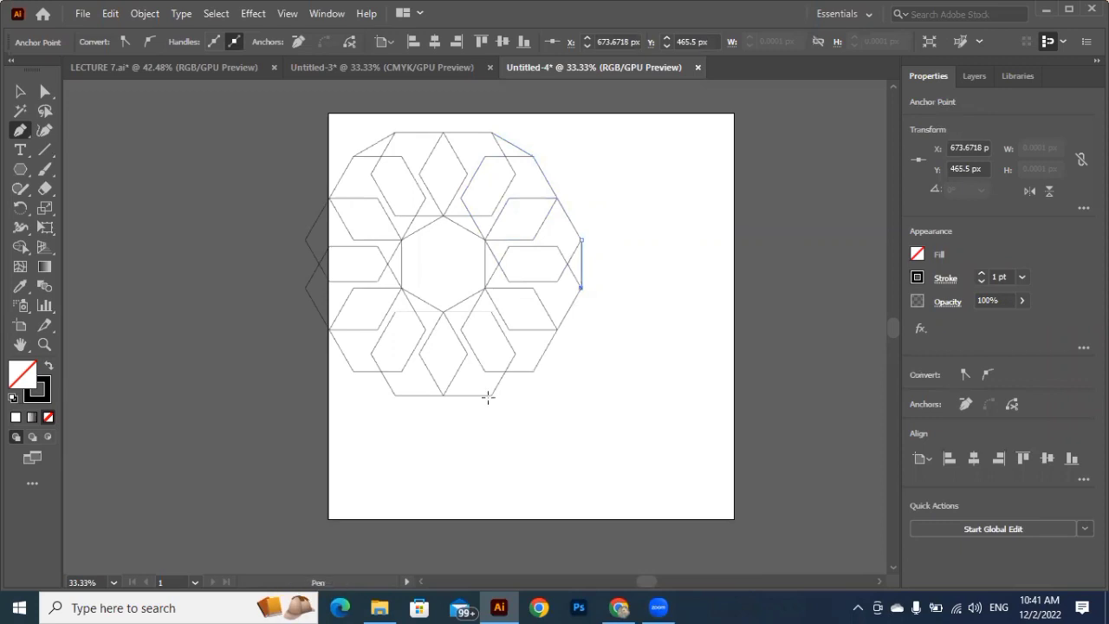
Draw straight Pen lines about 128 px long joining neighbouring outer corners at the ring's lower right, lower left and left side.
left_click(533, 371)
left_click_drag(490, 394, 480, 393)
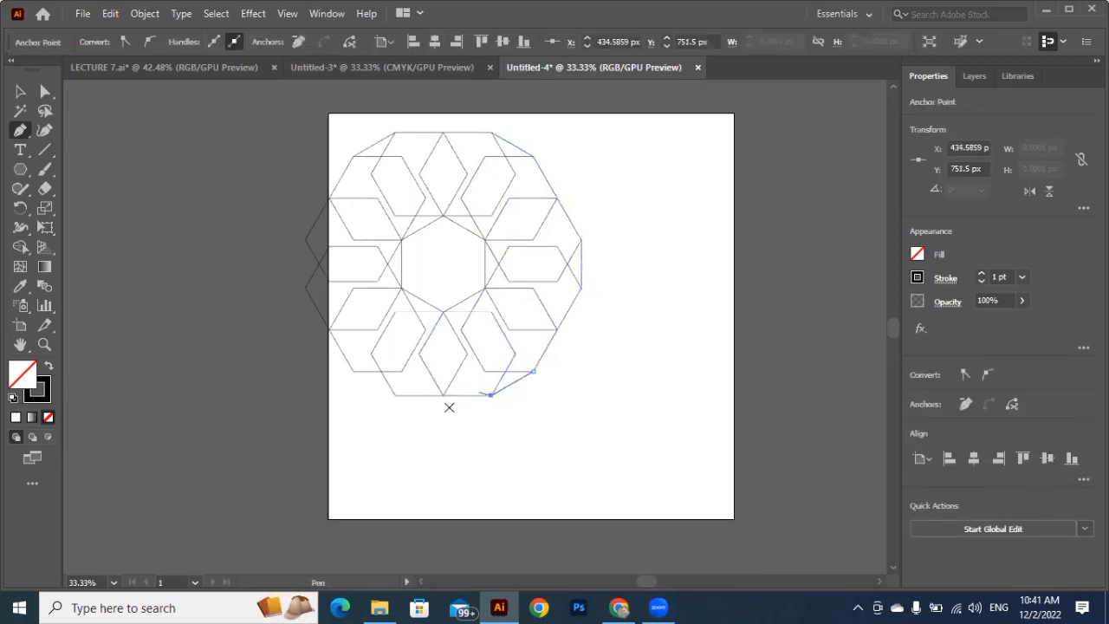
left_click(394, 395)
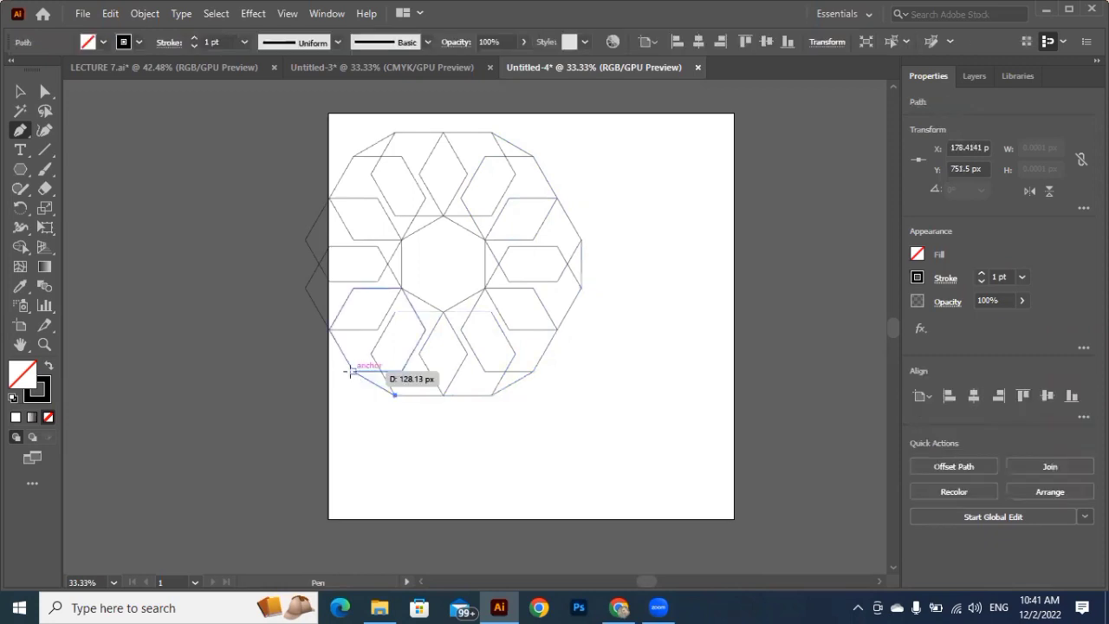
left_click(352, 370)
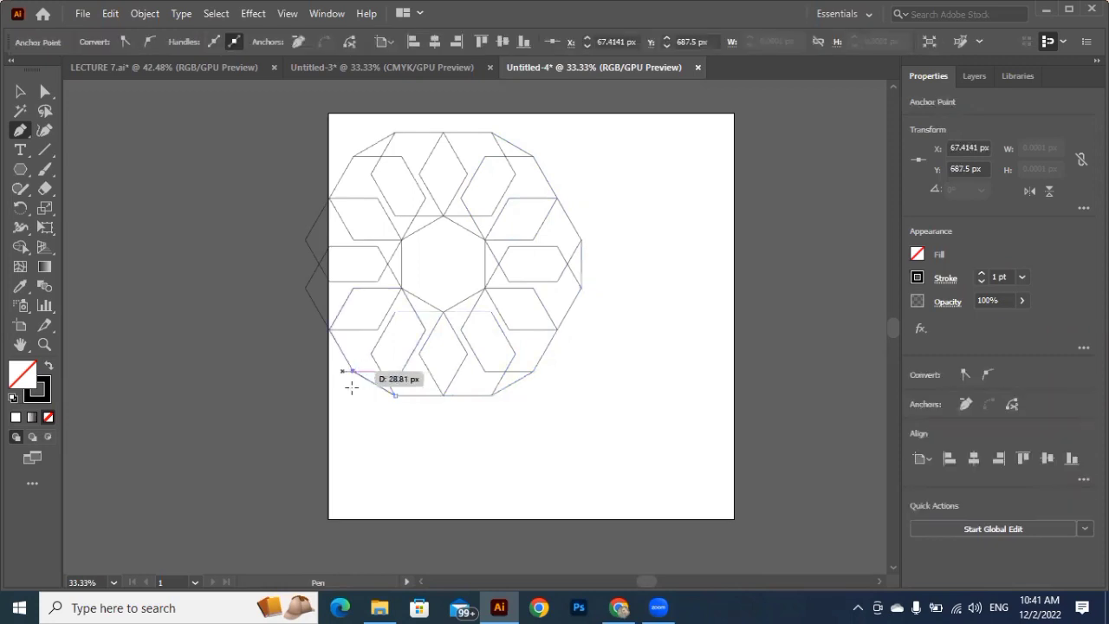
left_click(305, 287)
left_click(306, 240)
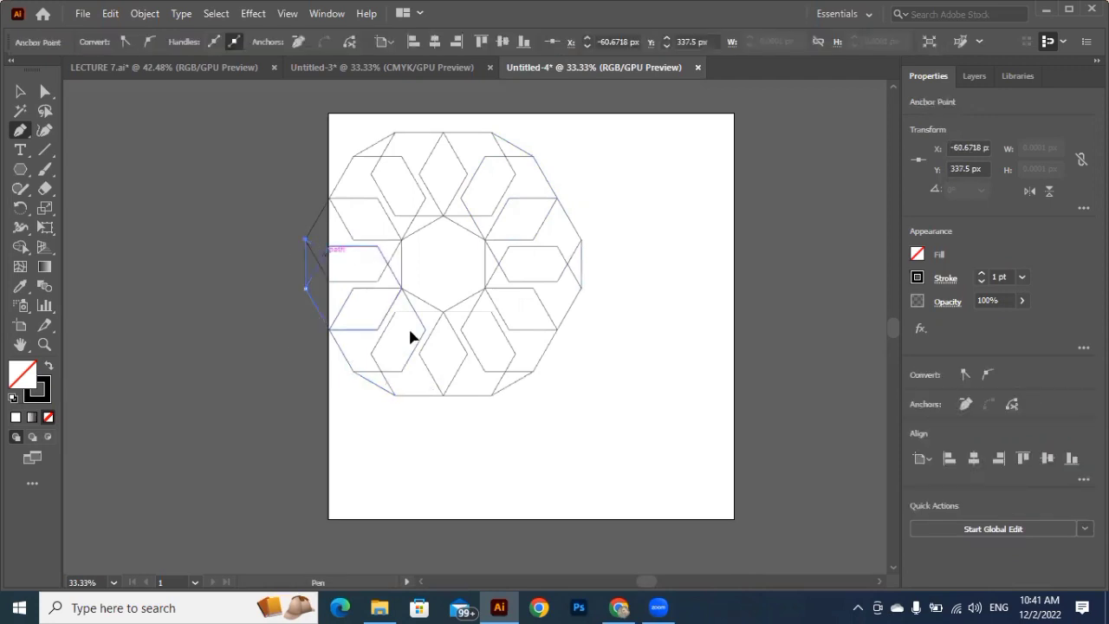
key("v")
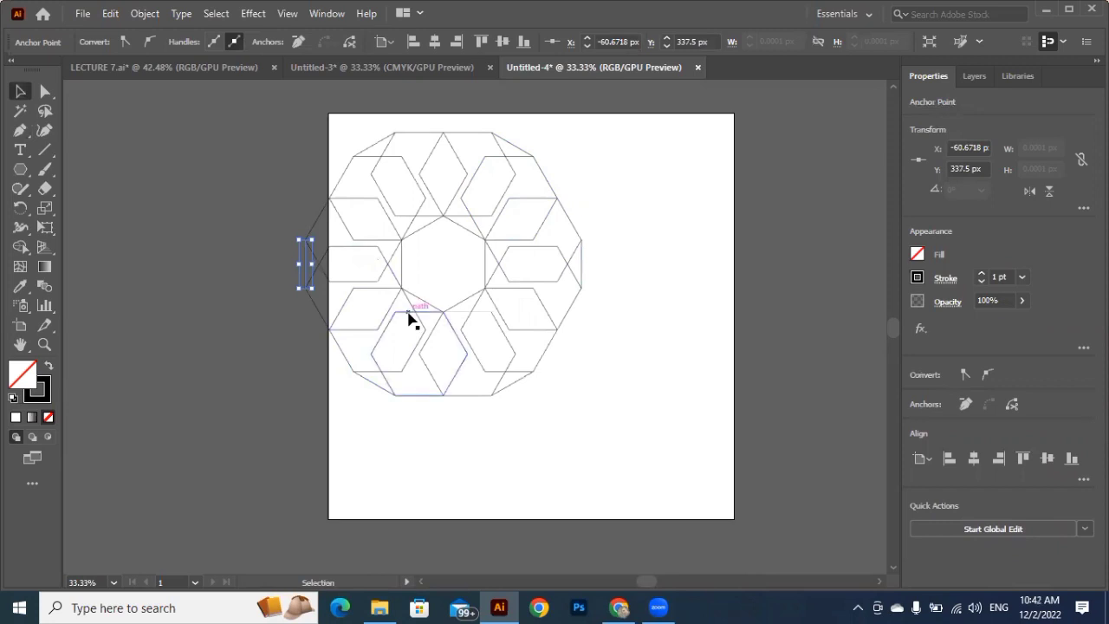
Examine how the bottom pair of hexagons meets the central hexagon's bottom vertex and review the whole closed ring.
left_click(409, 313)
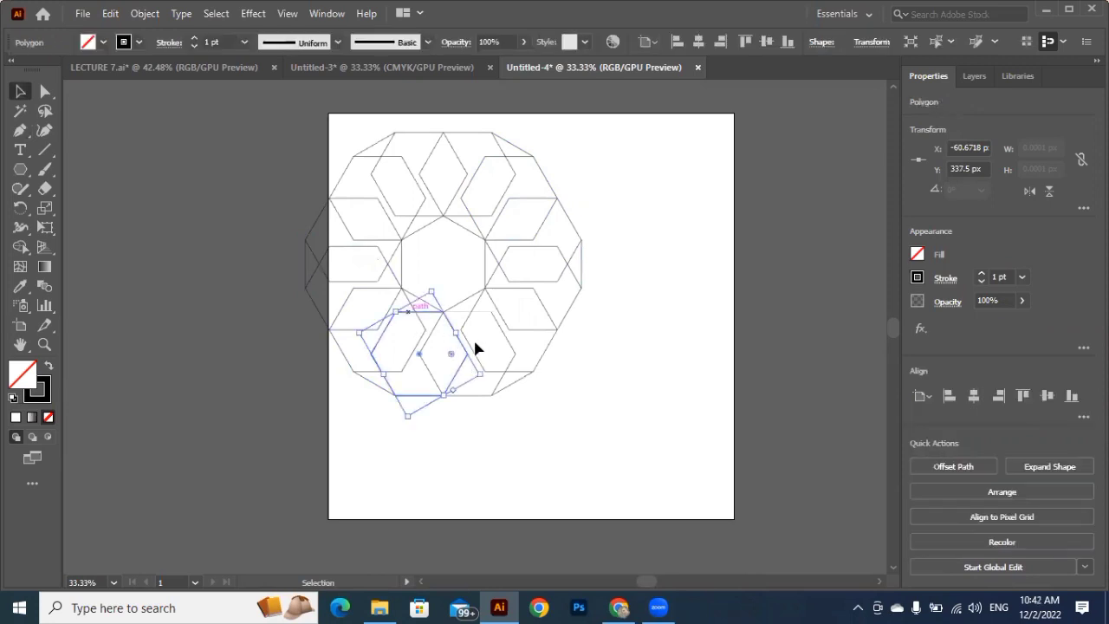
left_click(473, 345)
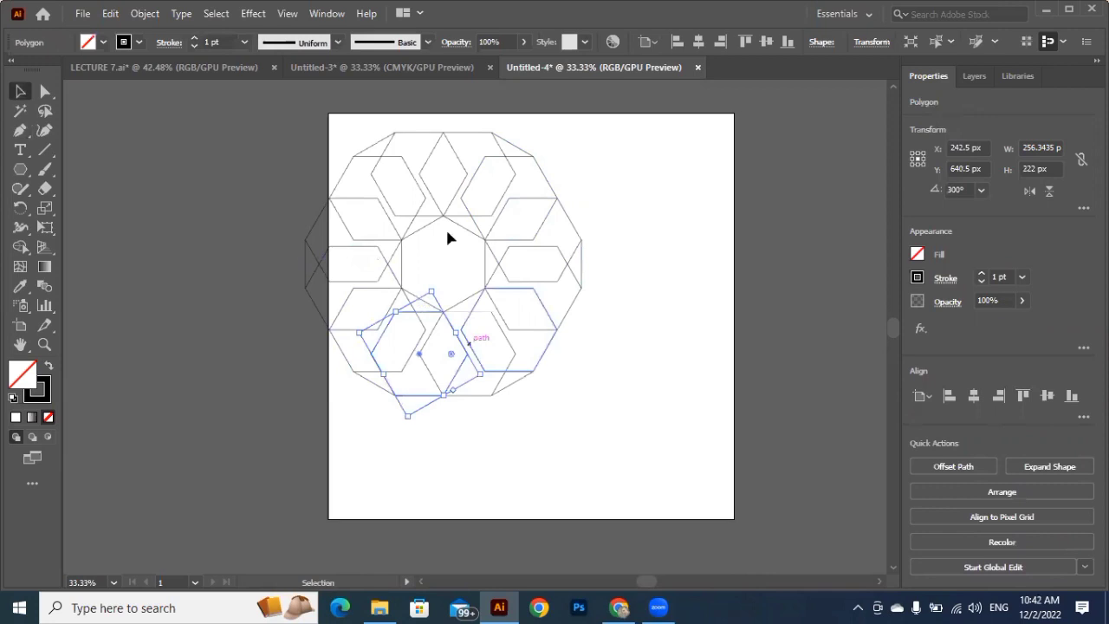
key("ctrl+equal")
key("ctrl+equal")
key("ctrl+equal")
key("ctrl+equal")
left_click(438, 322)
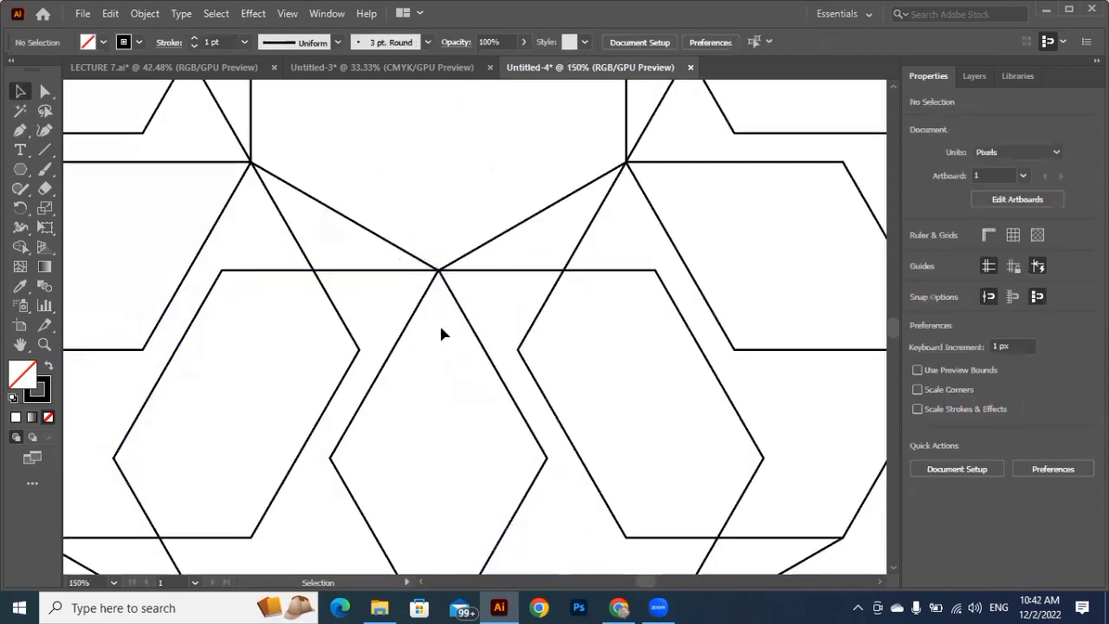
left_click(395, 275)
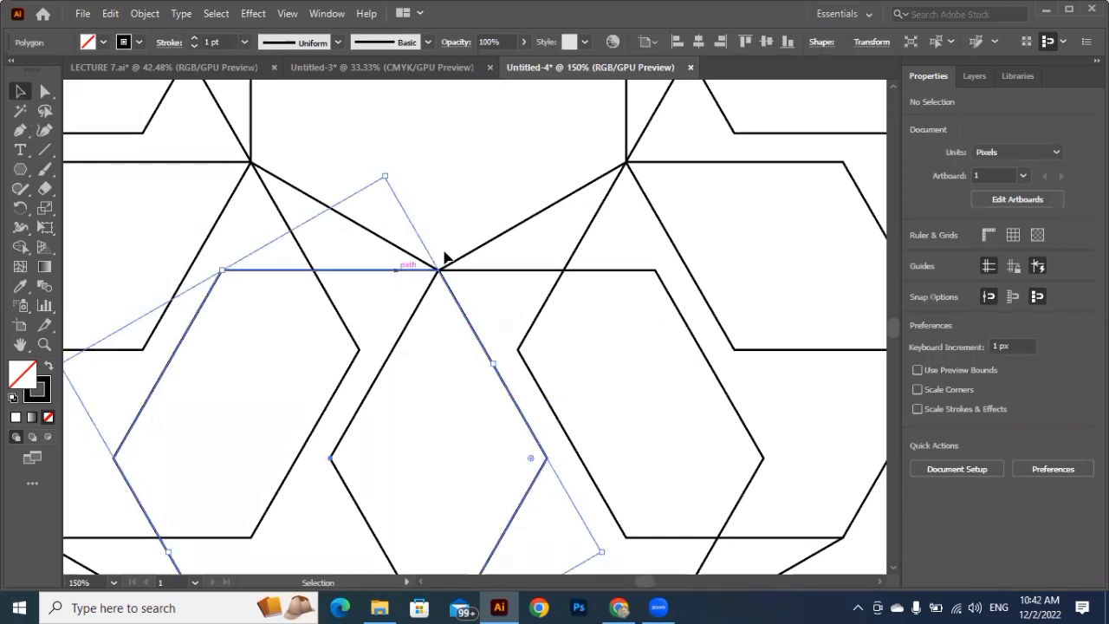
key("ctrl+shift+a")
scroll(443, 257, "down", 3)
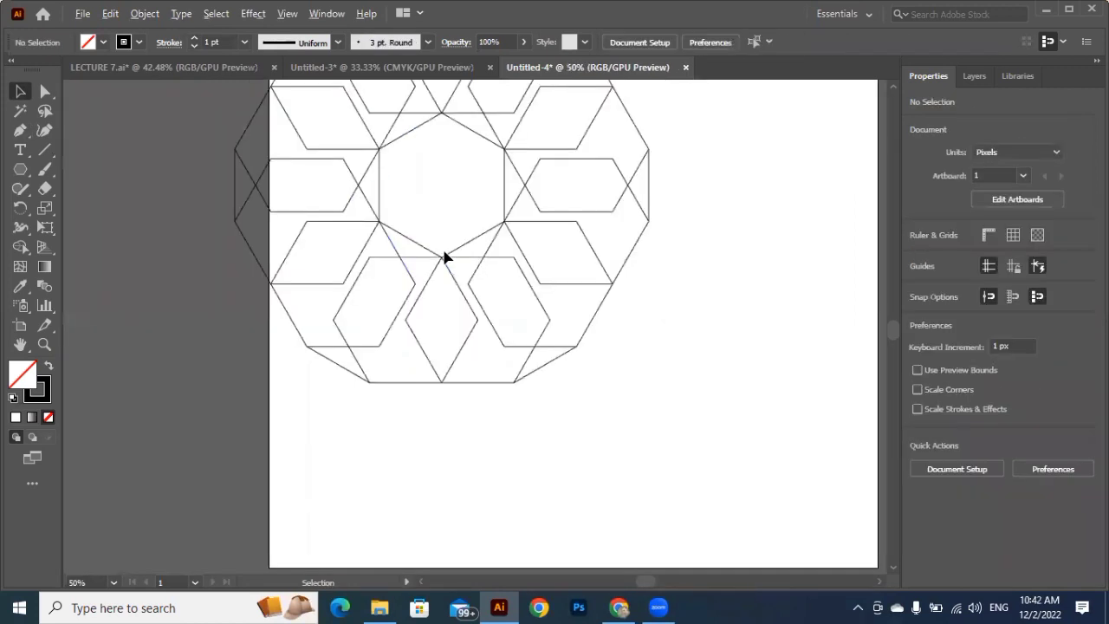
scroll(450, 277, "down", 1)
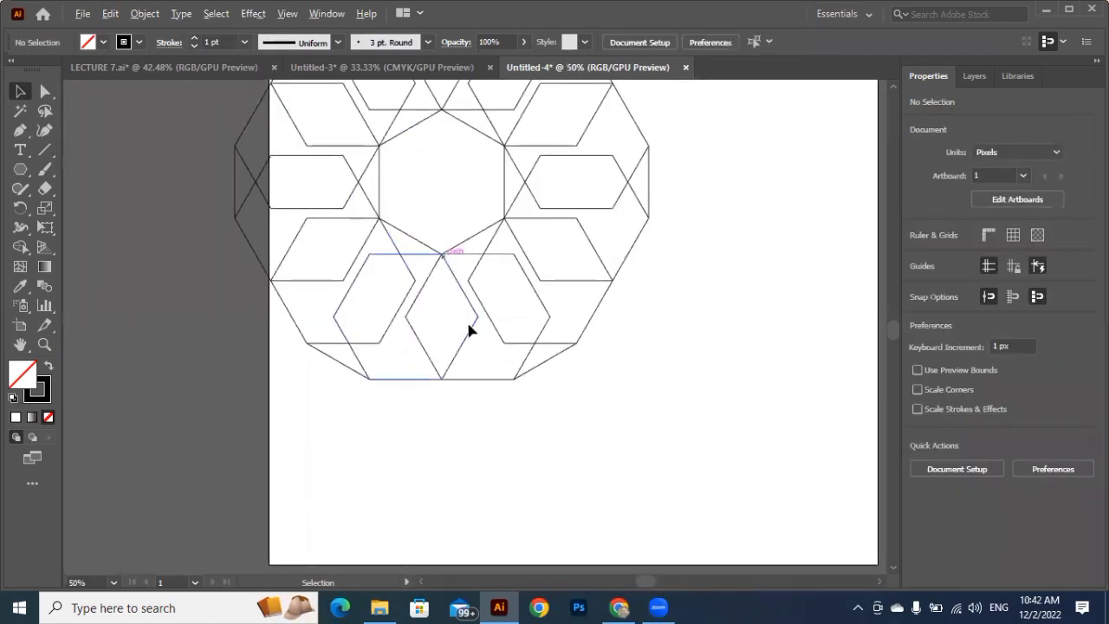
scroll(472, 334, "up", 1)
scroll(626, 408, "up", 3)
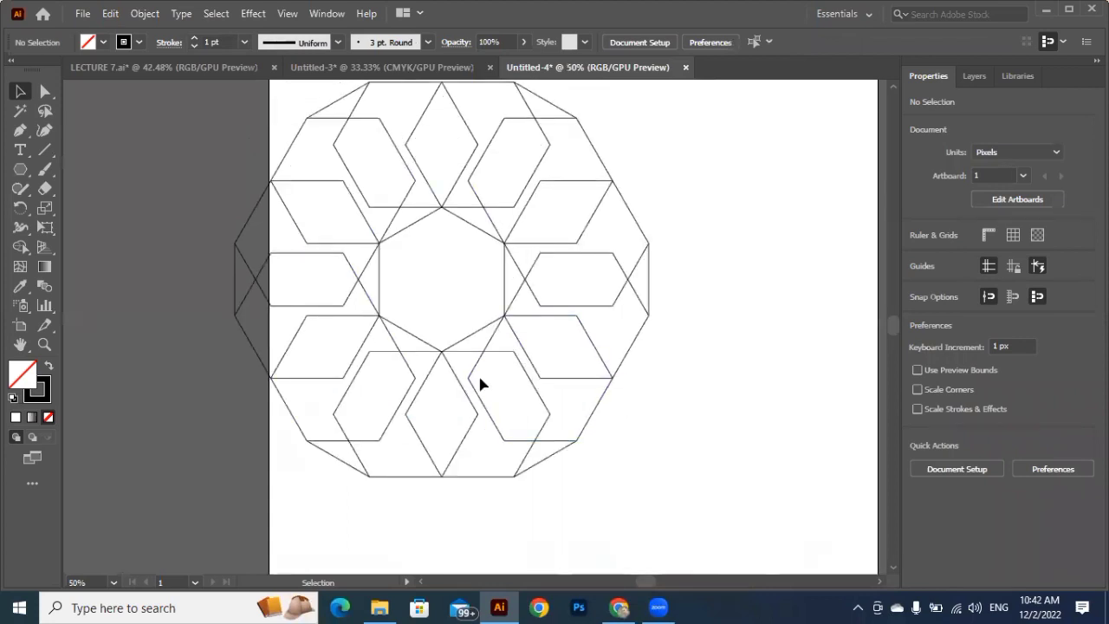
scroll(373, 333, "down", 1)
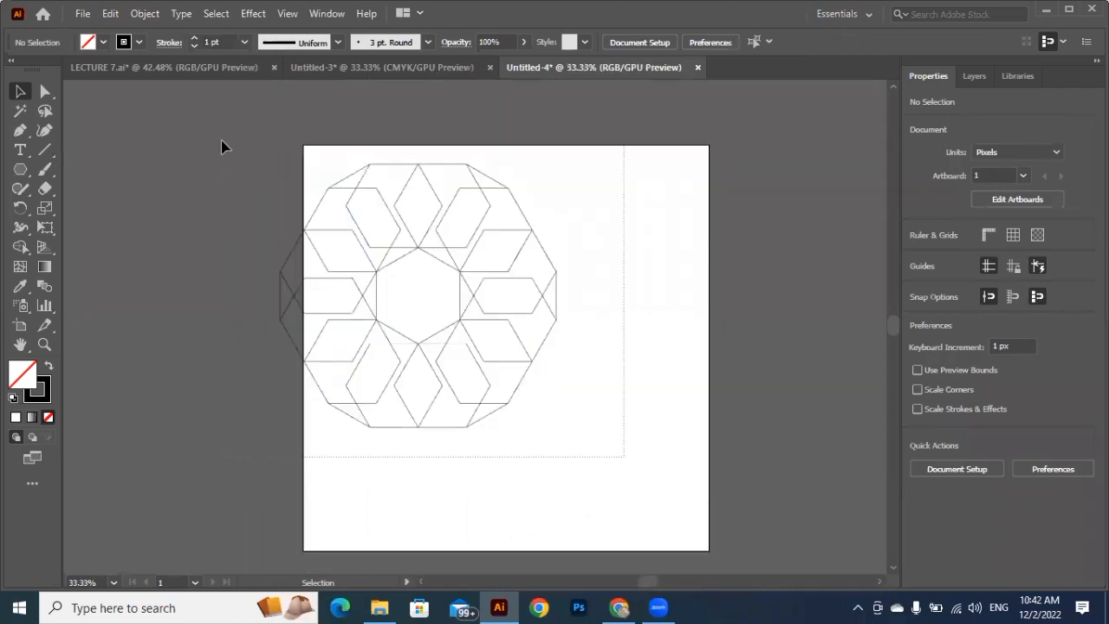
Duplicate the whole pattern straight out to the left of the artboard and scale the copy down to about 240 × 229 px.
left_click_drag(221, 140, 520, 402)
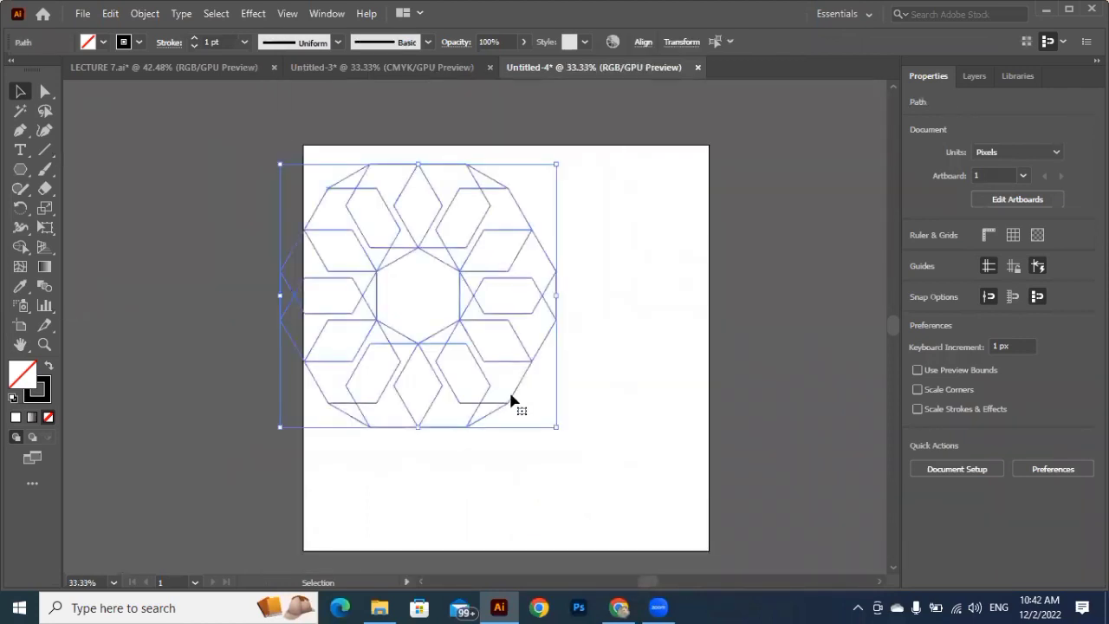
left_click_drag(431, 379, 117, 344)
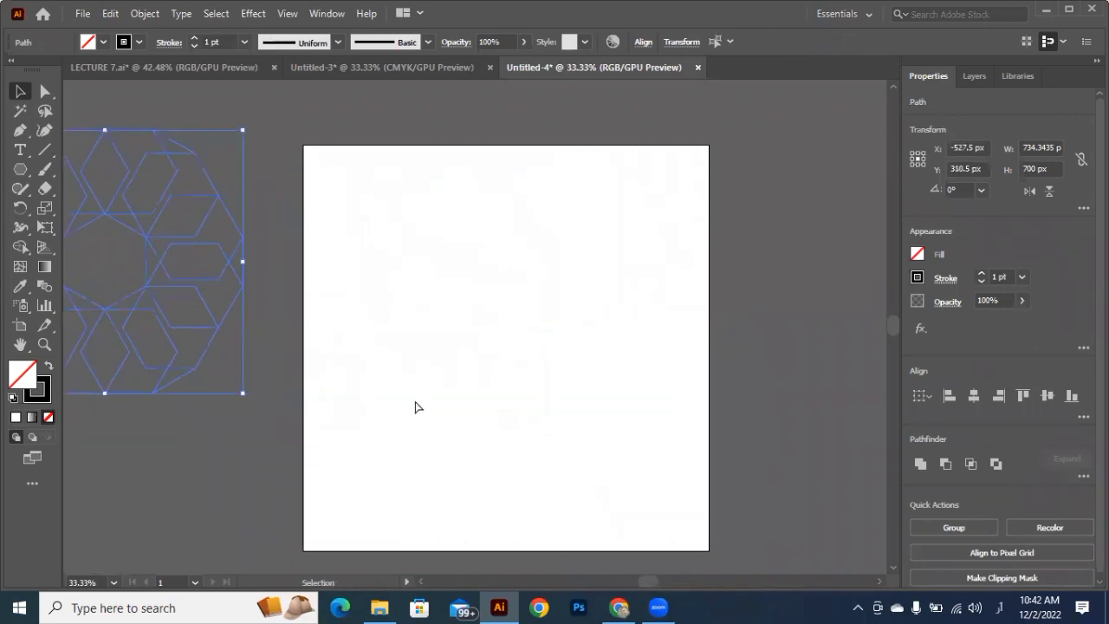
key("ctrl+z")
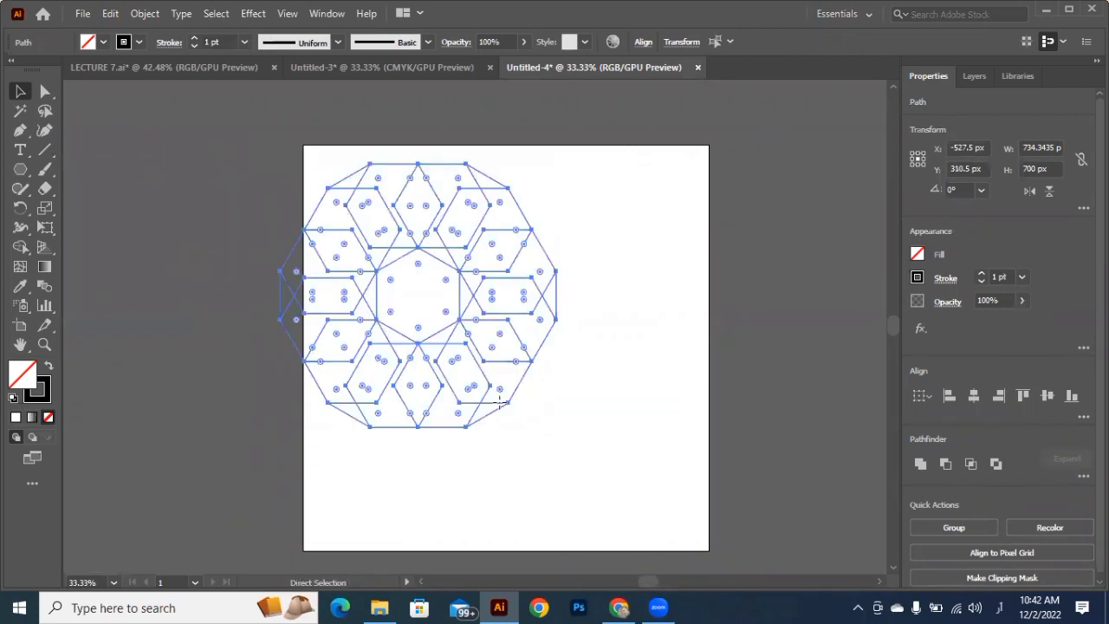
key("ctrl+z")
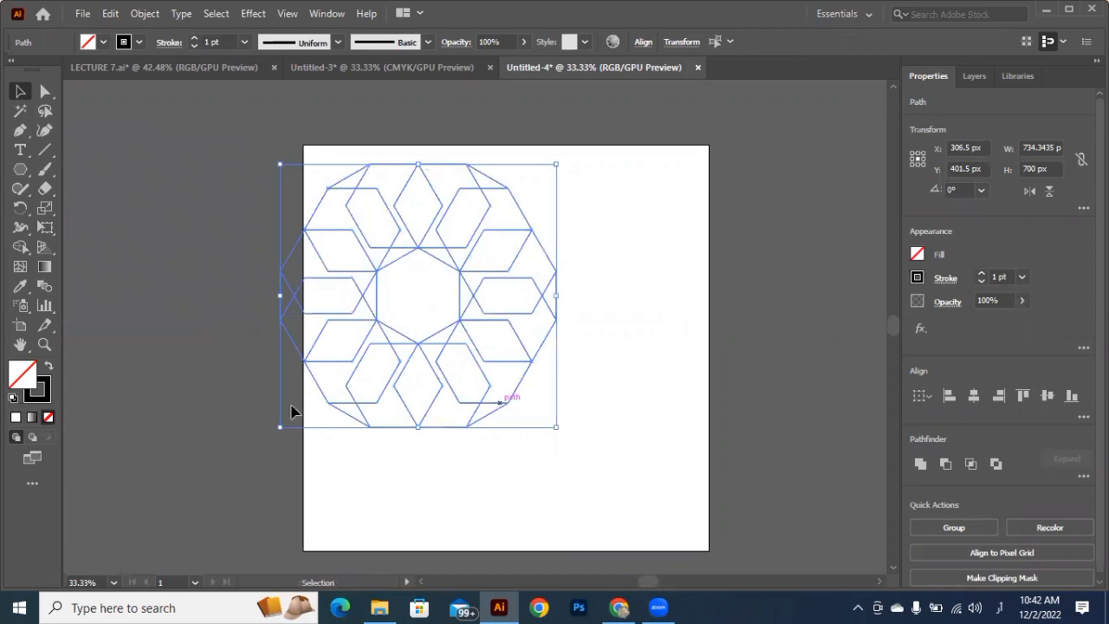
left_click_drag(292, 408, 292, 411)
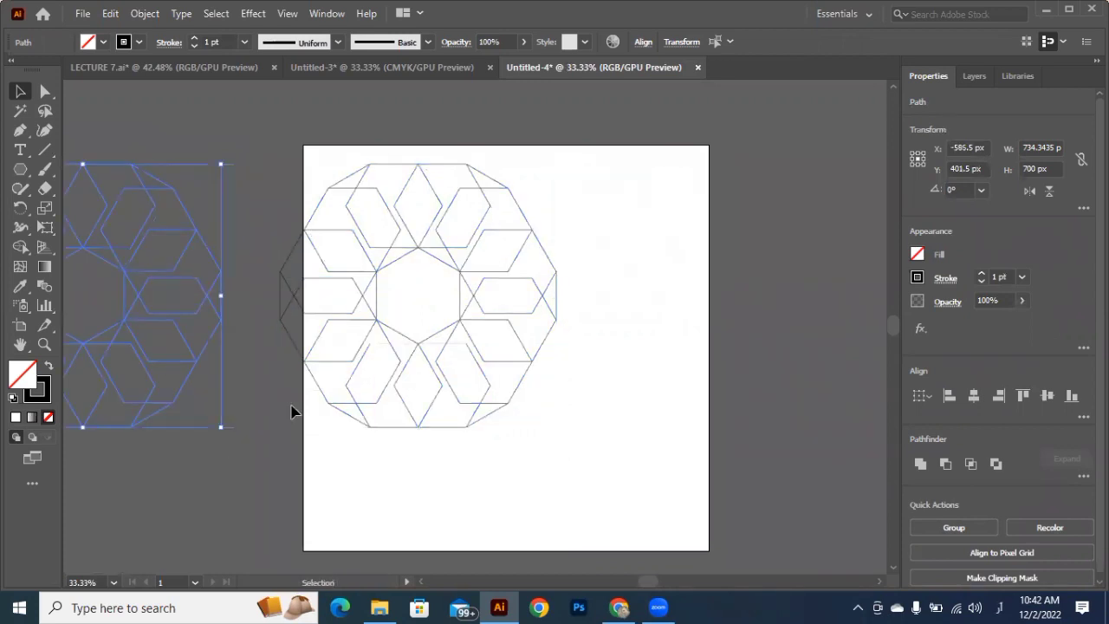
left_click_drag(198, 400, 142, 345)
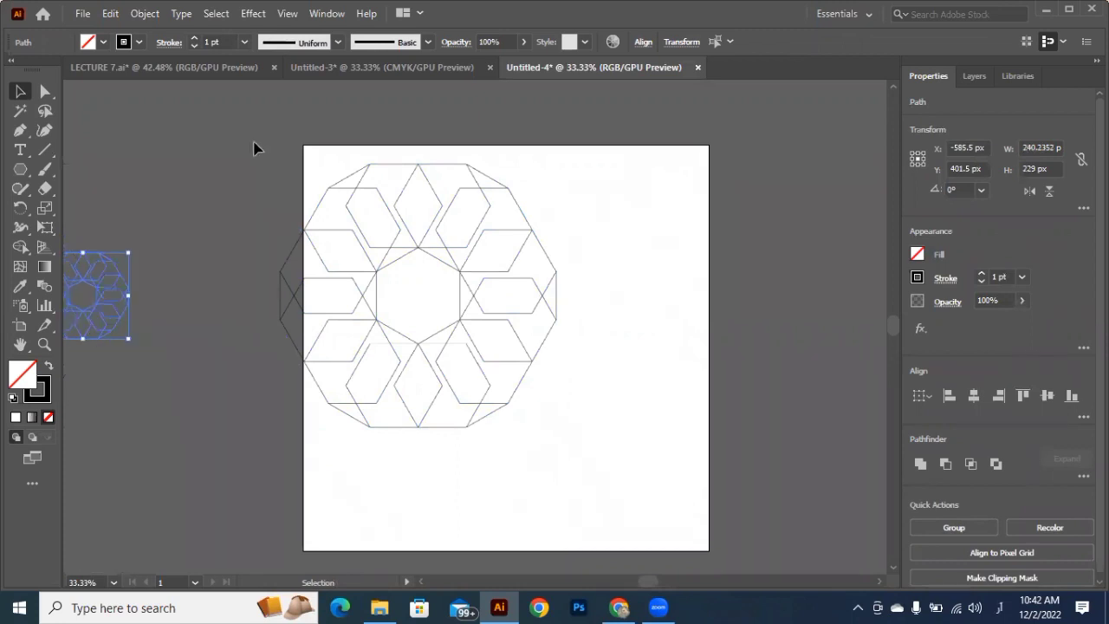
Scale the original pattern down to about 599 × 571 px and move it to the lower middle of the artboard.
left_click(447, 329)
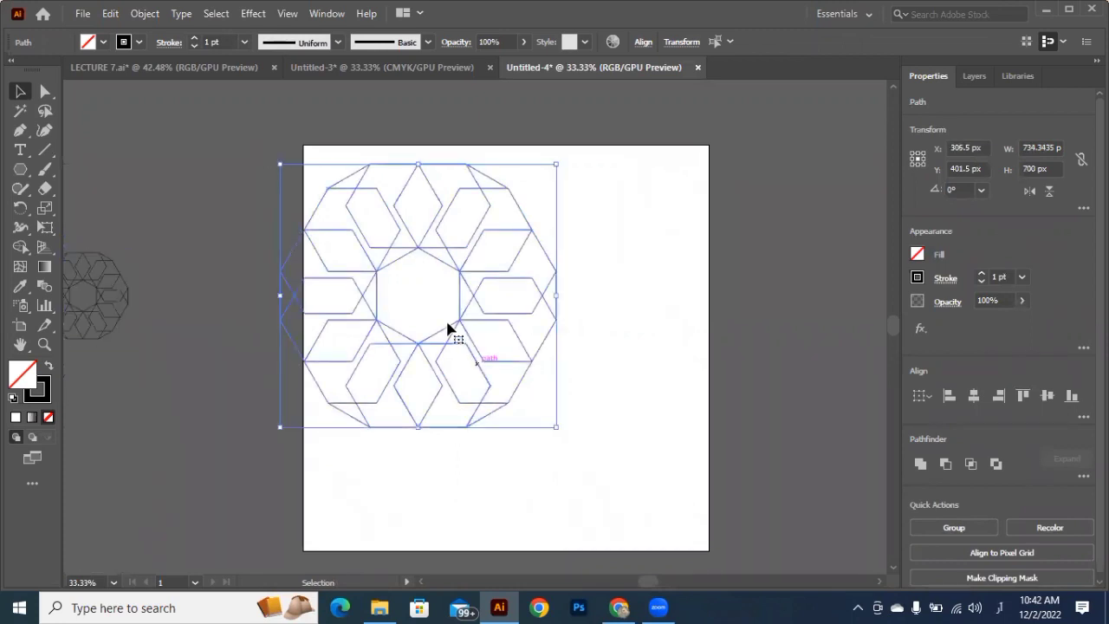
left_click_drag(556, 426, 540, 397)
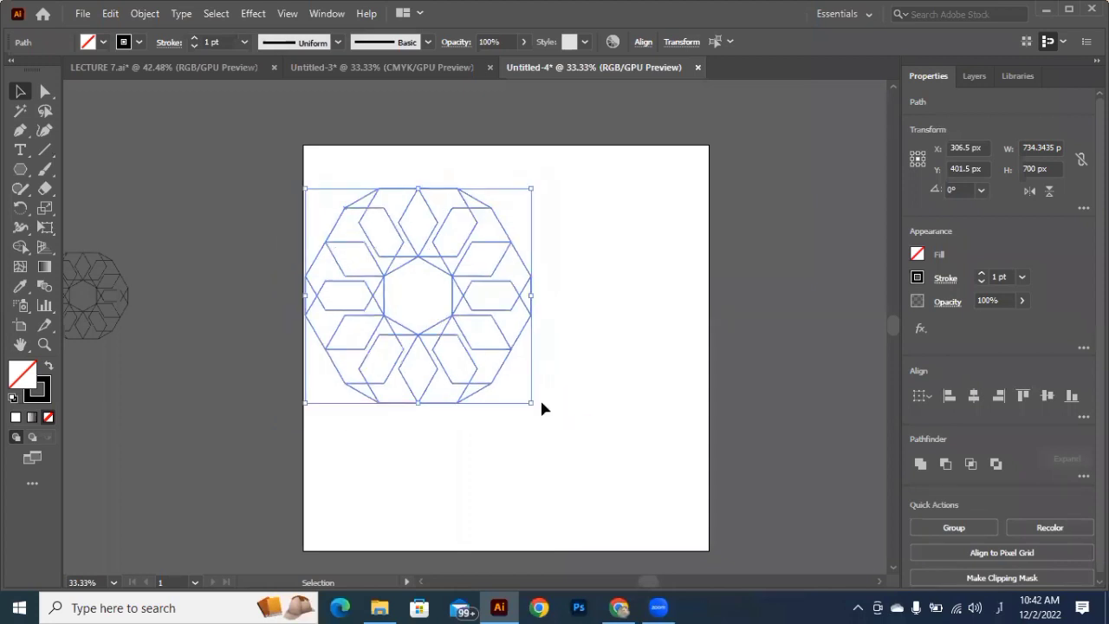
left_click_drag(404, 320, 130, 315)
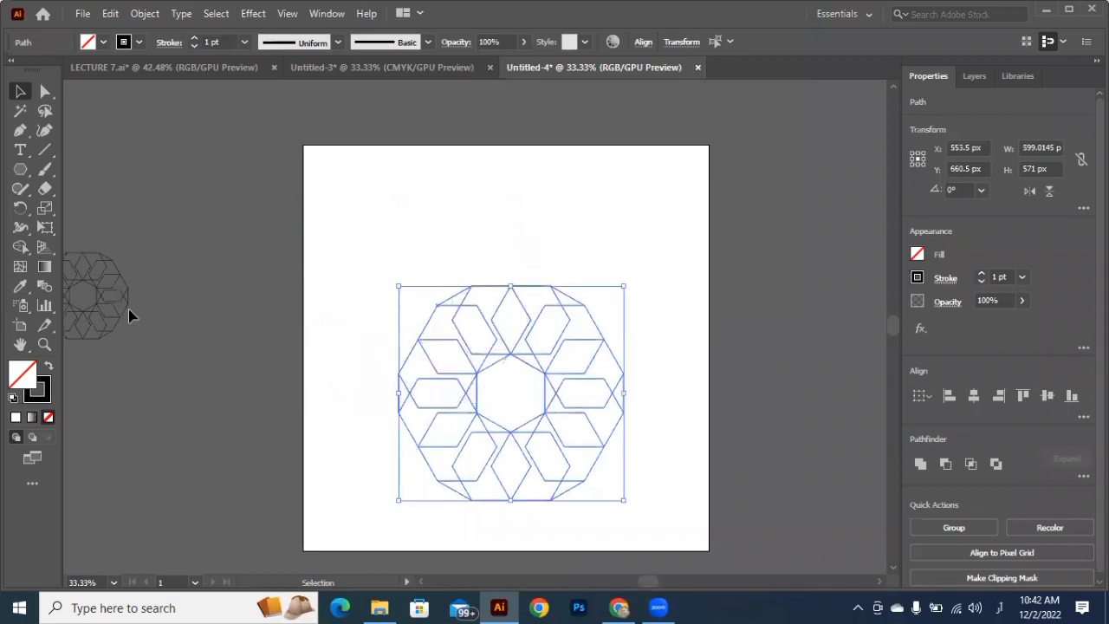
Move the entire small copy of the pattern into the artboard's upper-left corner, above the large pattern.
left_click(129, 315)
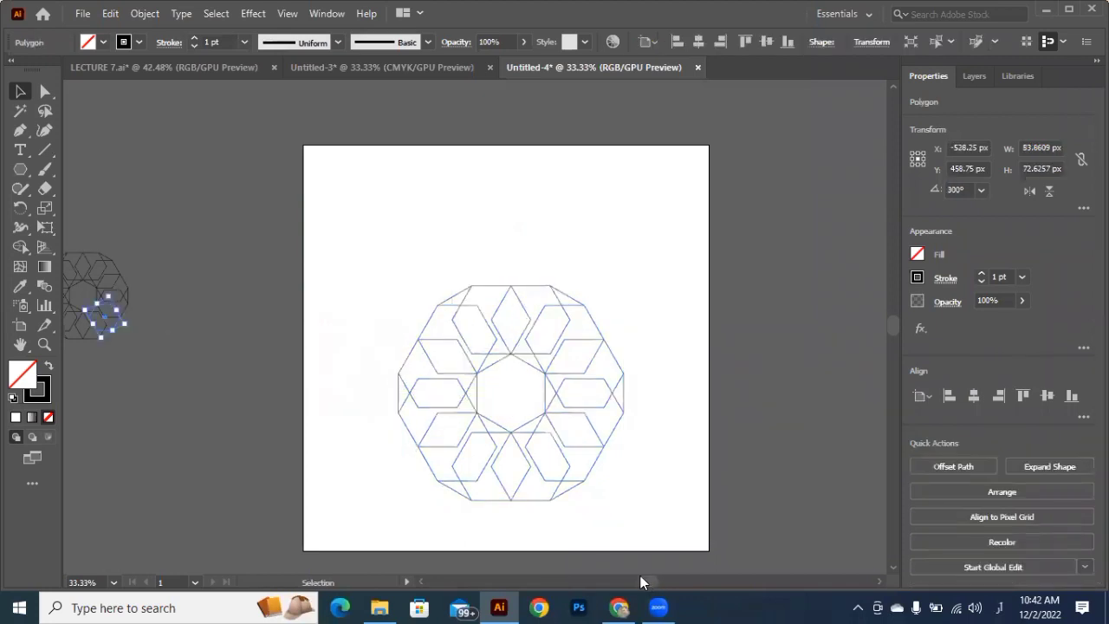
scroll(100, 248, "left", 2)
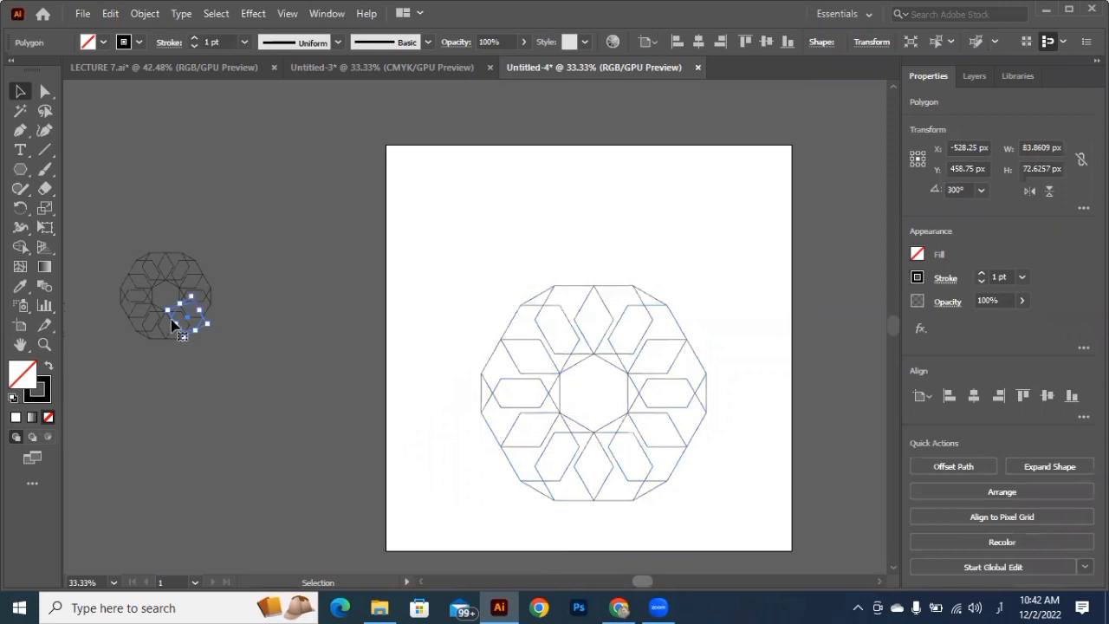
left_click(199, 322)
left_click_drag(171, 334, 559, 259)
left_click(556, 261)
scroll(583, 315, "down", 2)
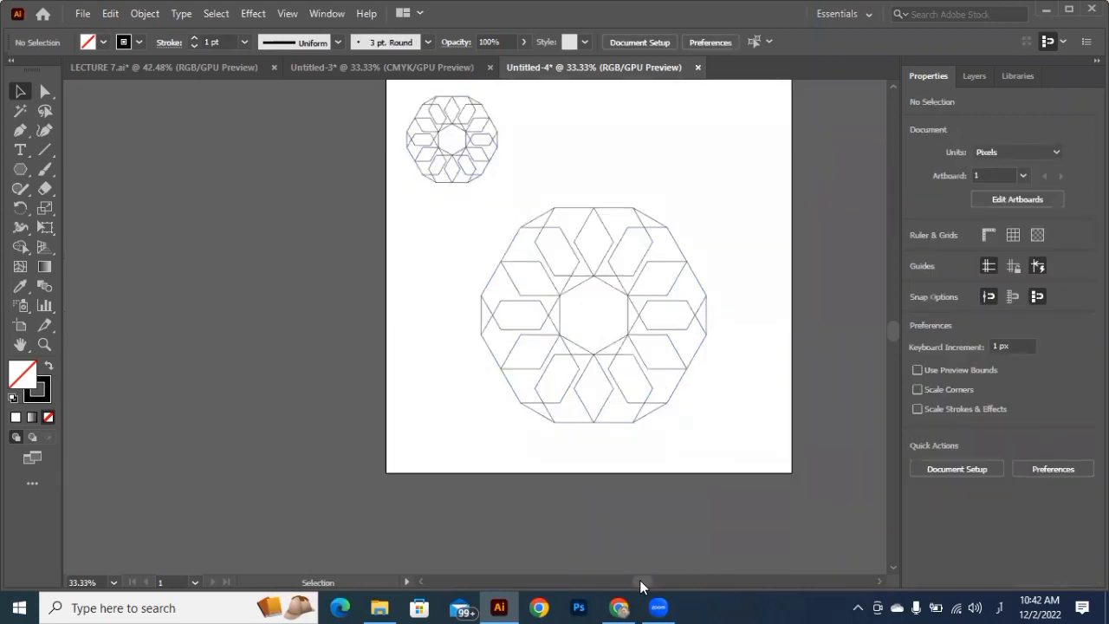
left_click_drag(639, 580, 648, 580)
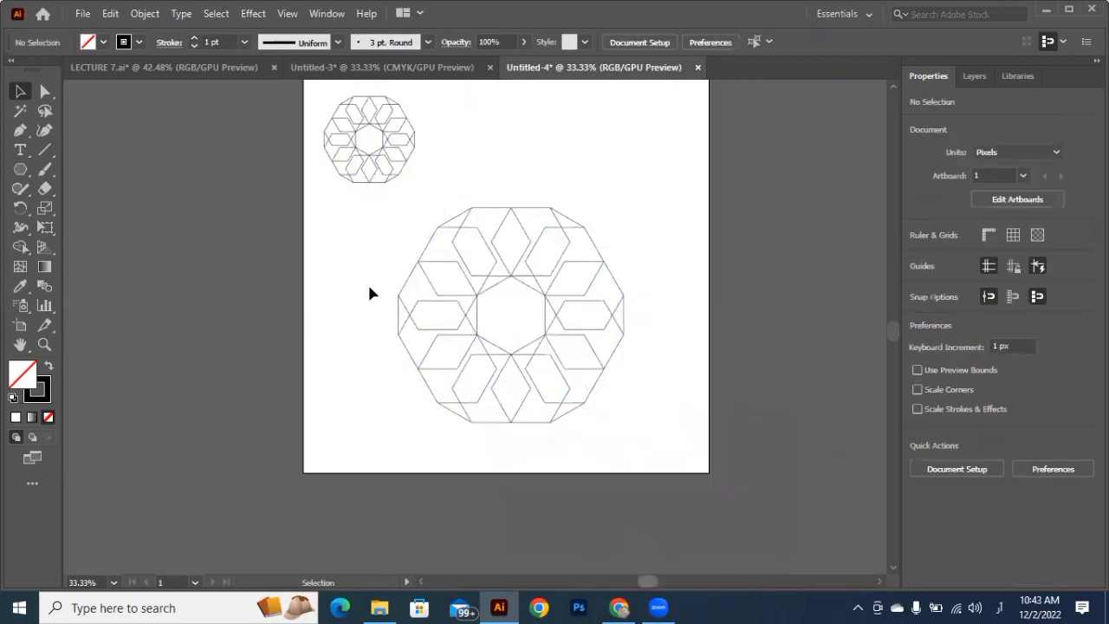
scroll(455, 277, "right", 1)
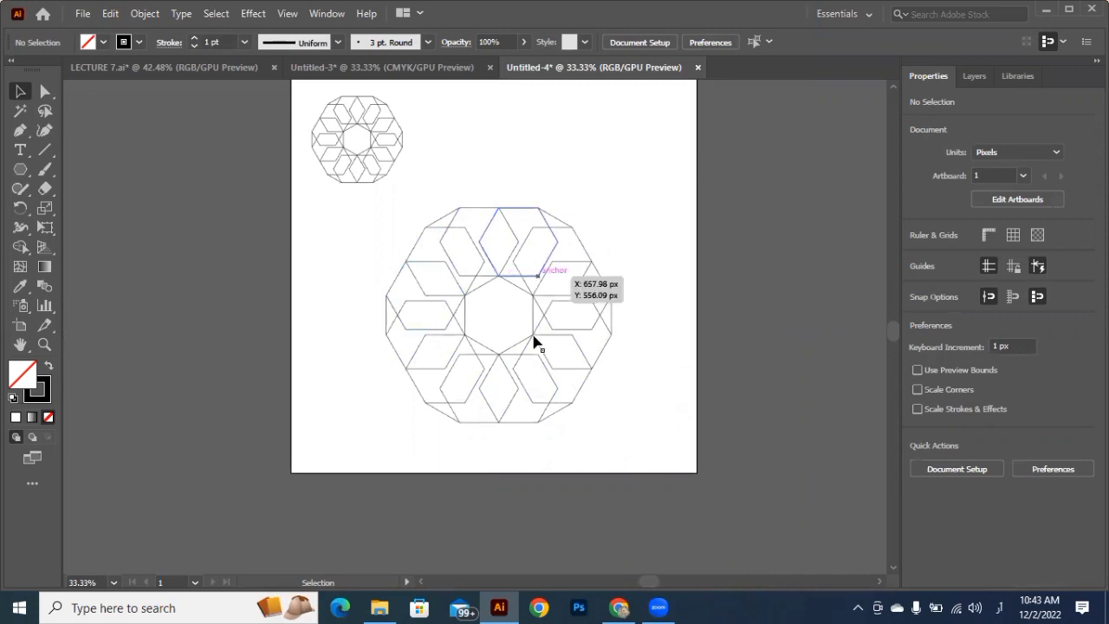
key("ctrl+plus")
key("ctrl+plus")
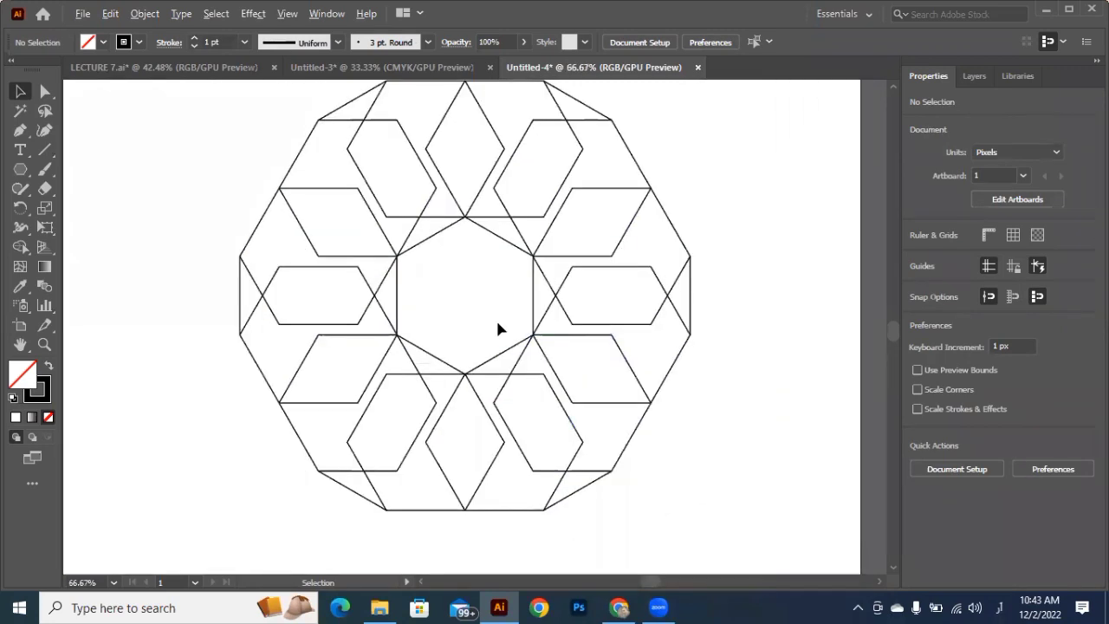
scroll(497, 327, "down", 2)
key("p")
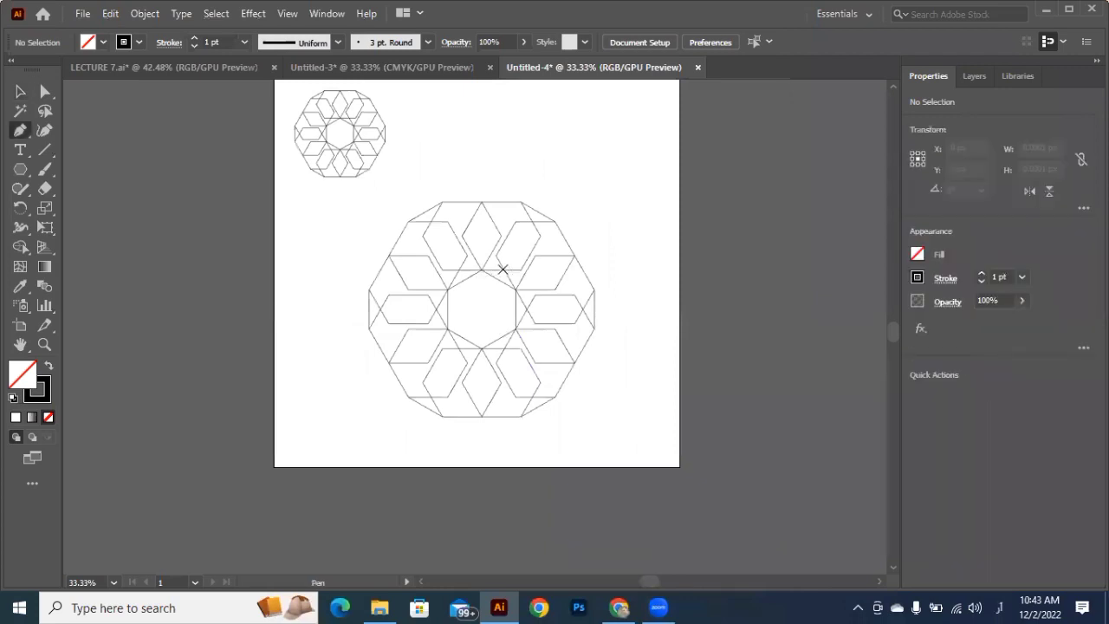
left_click(498, 269)
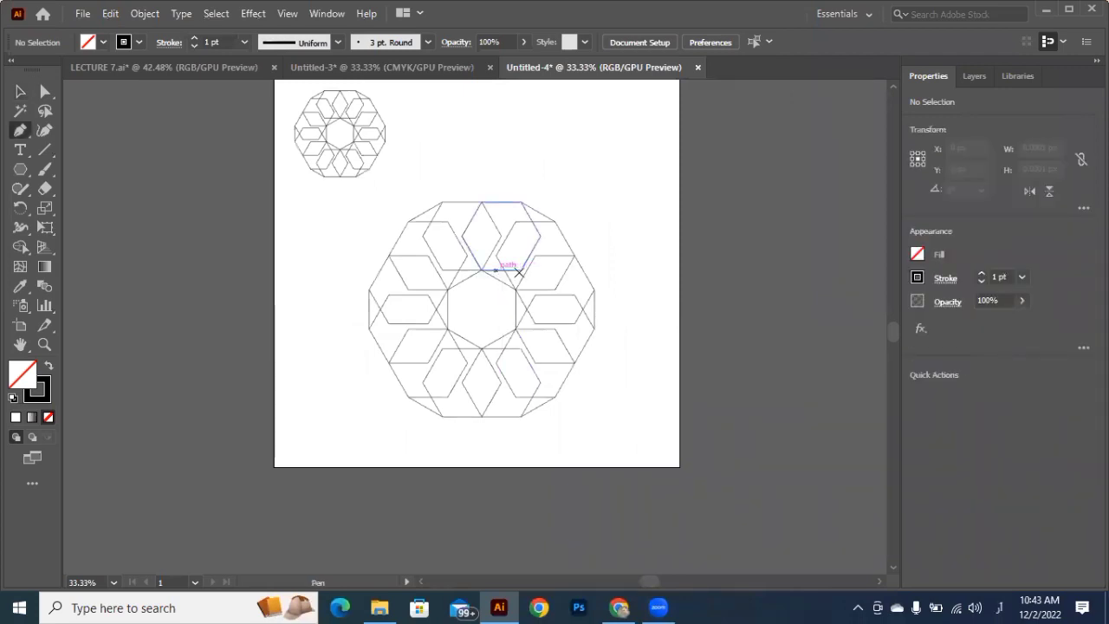
left_click(520, 271)
left_click(521, 272)
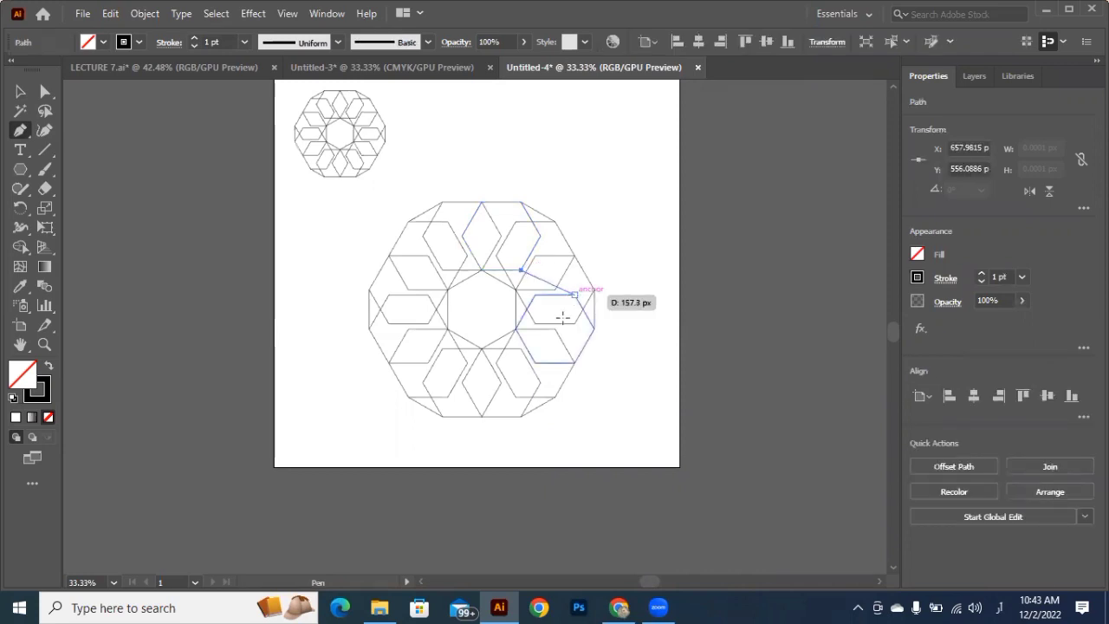
left_click(517, 306)
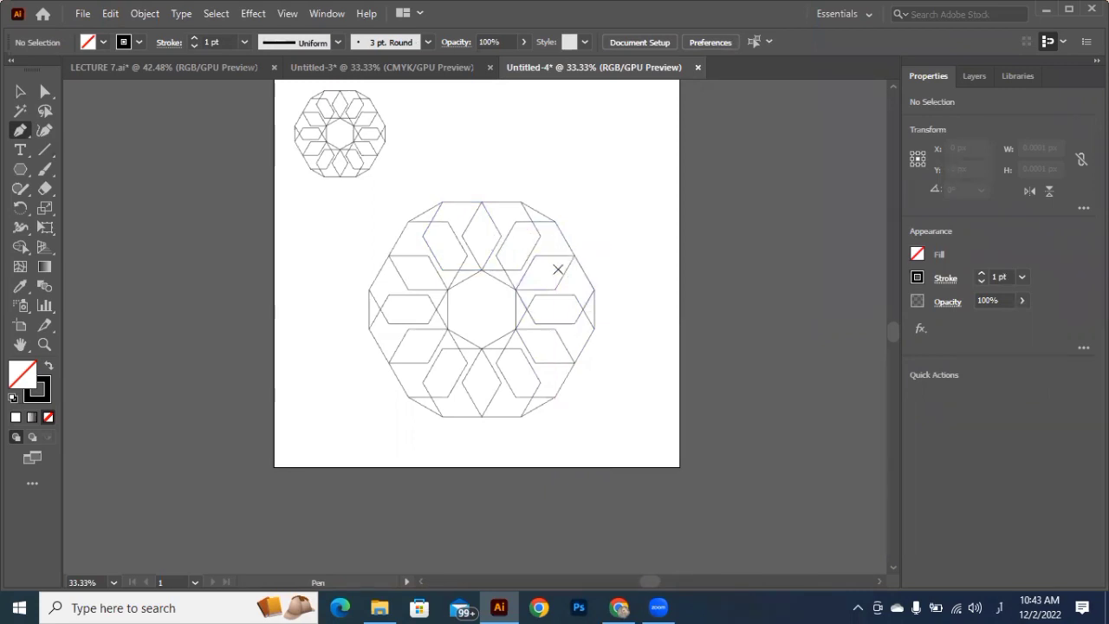
left_click(482, 270)
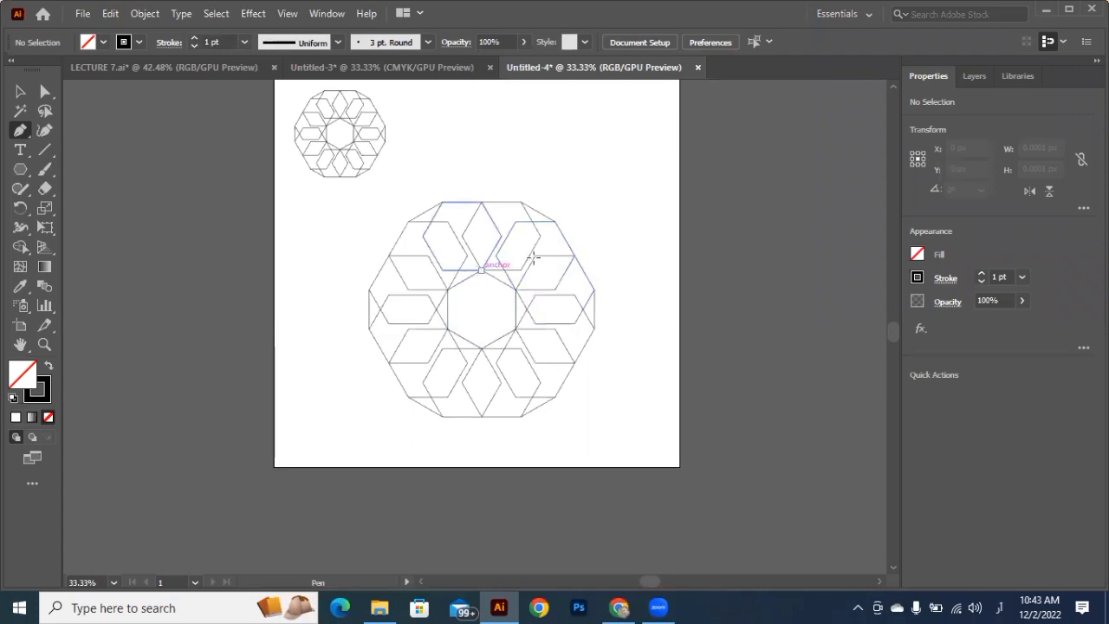
left_click(534, 255)
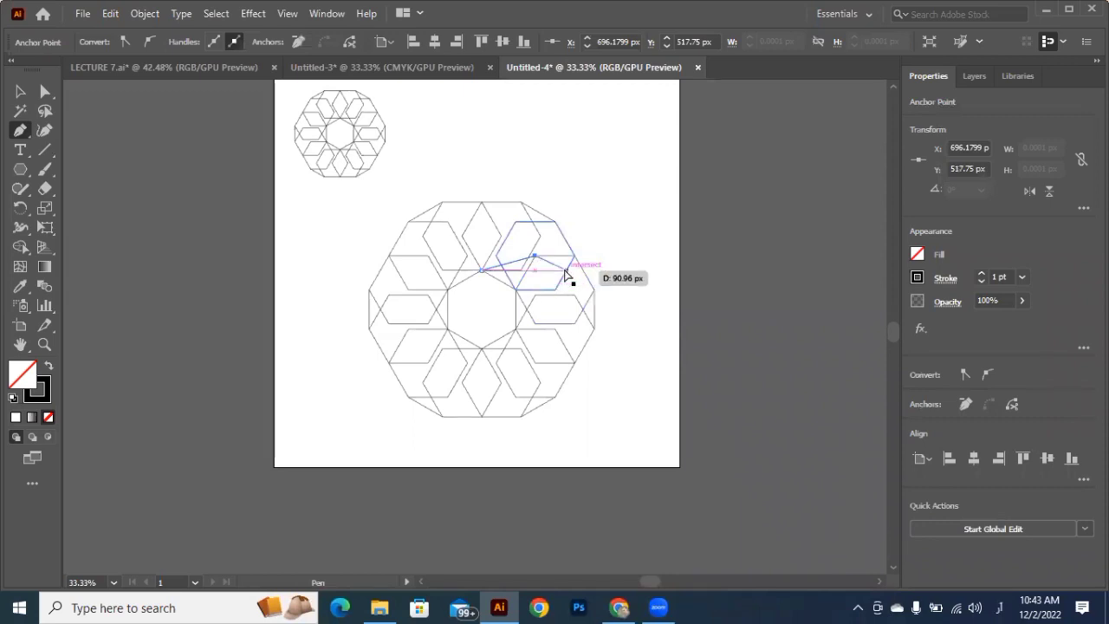
key("ctrl")
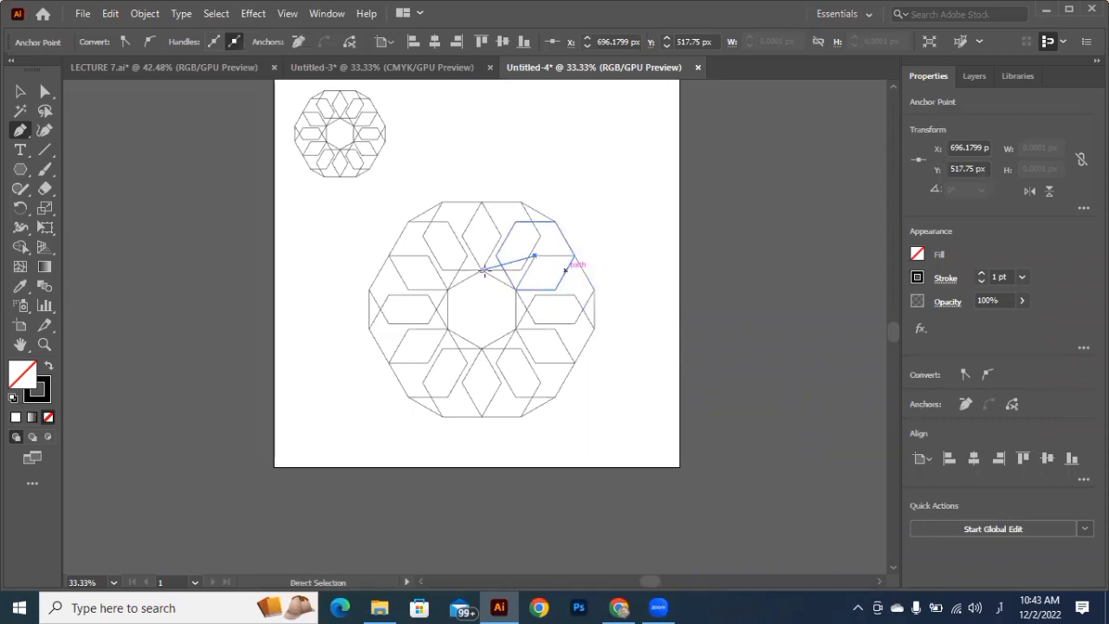
key("ctrl+z")
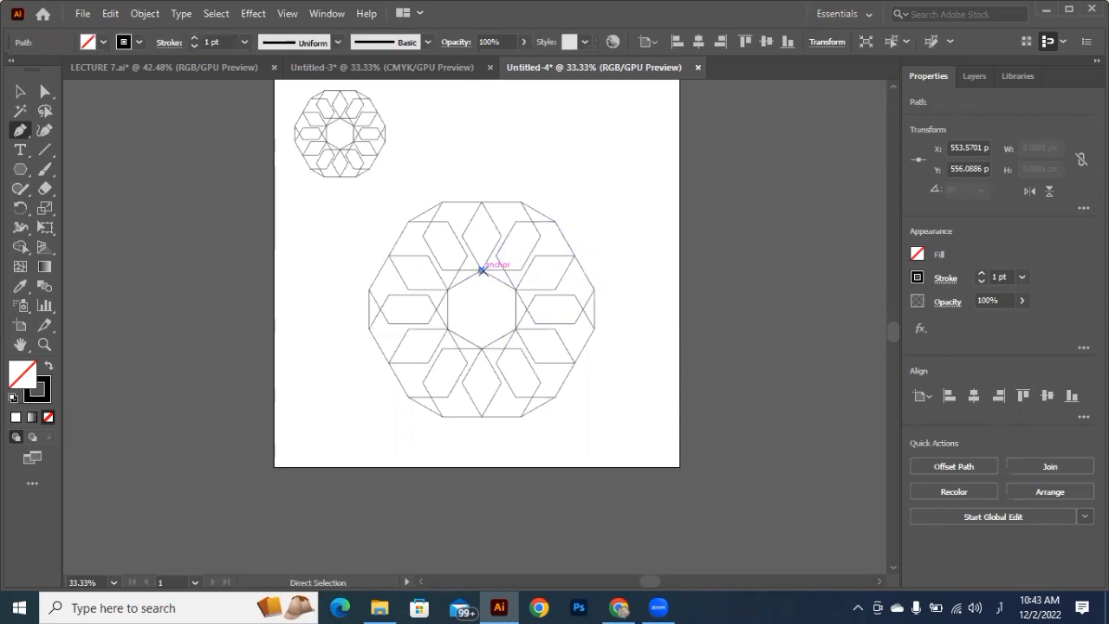
key("ctrl+z")
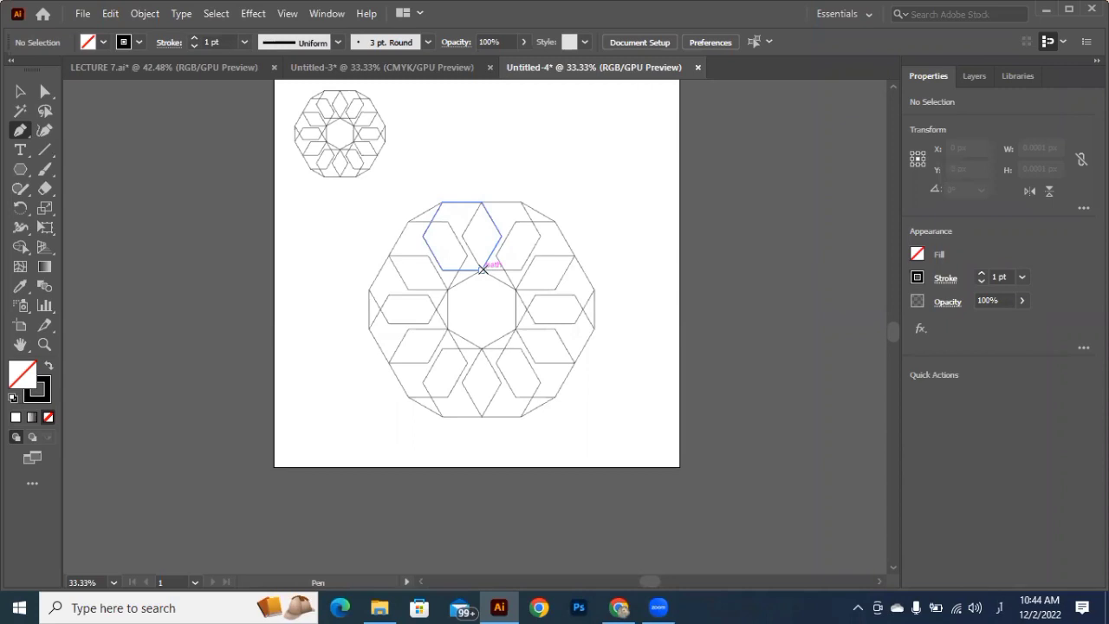
left_click(501, 275)
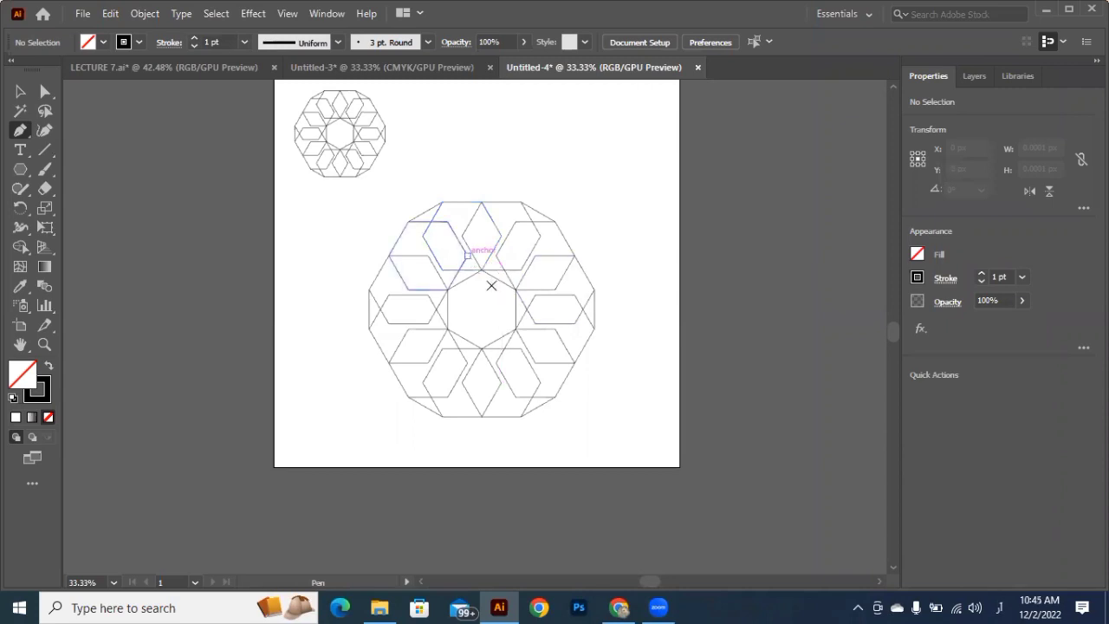
left_click(481, 275)
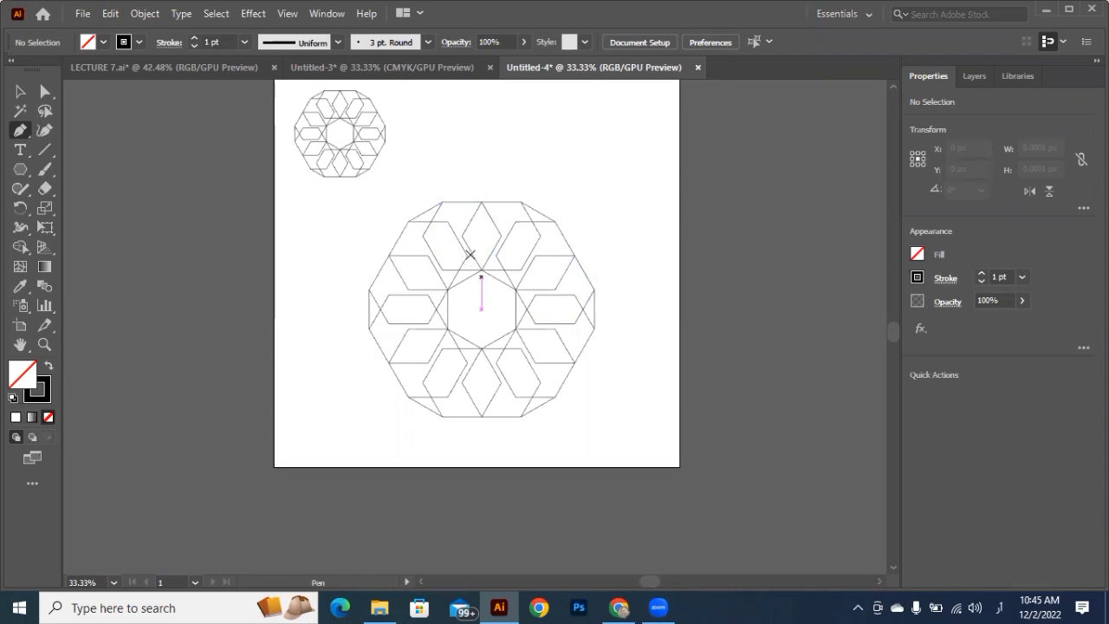
left_click(469, 256)
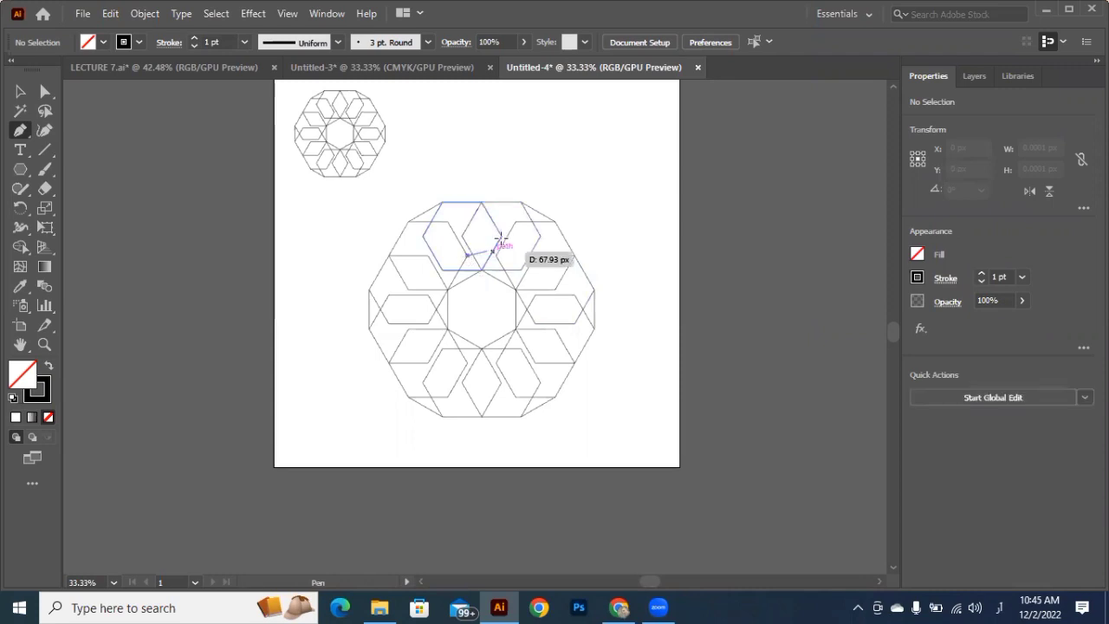
left_click(501, 235)
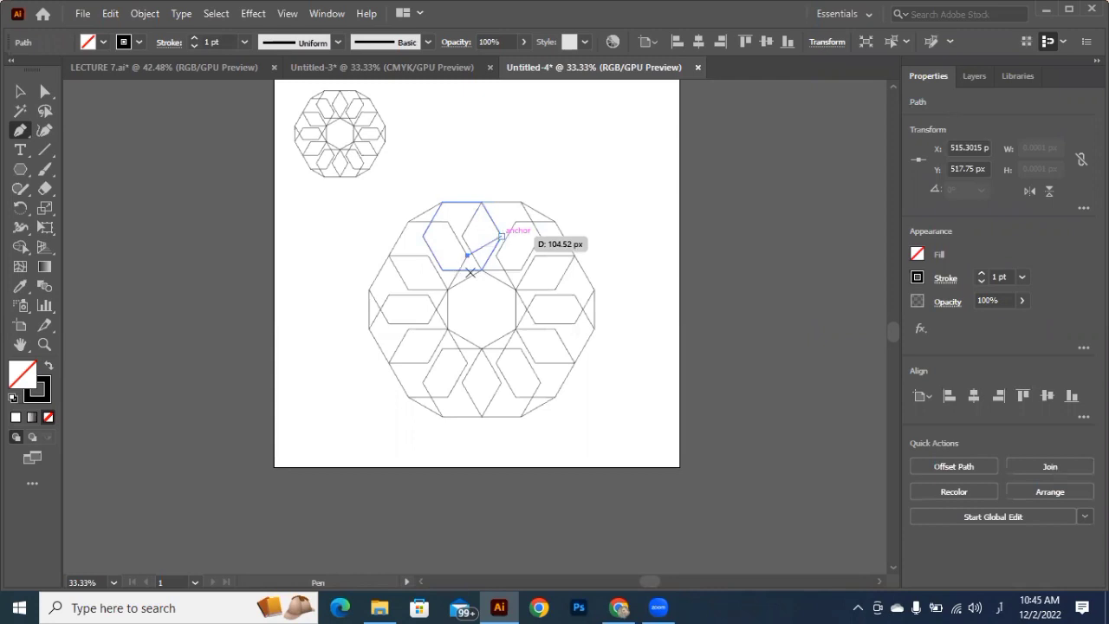
key("Escape")
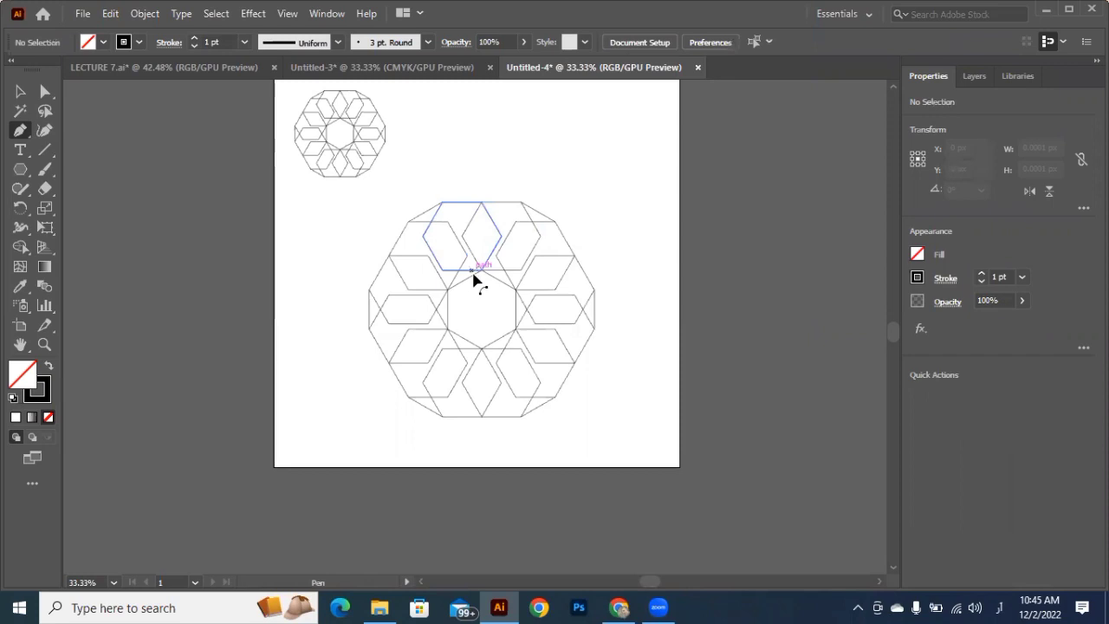
Draw a three-segment Pen path from the upper-left hexagon's right vertex through both top hexagons' right vertices to the upper-right outline vertex, about 104 px per segment.
scroll(455, 303, "up", 1)
scroll(458, 285, "up", 2)
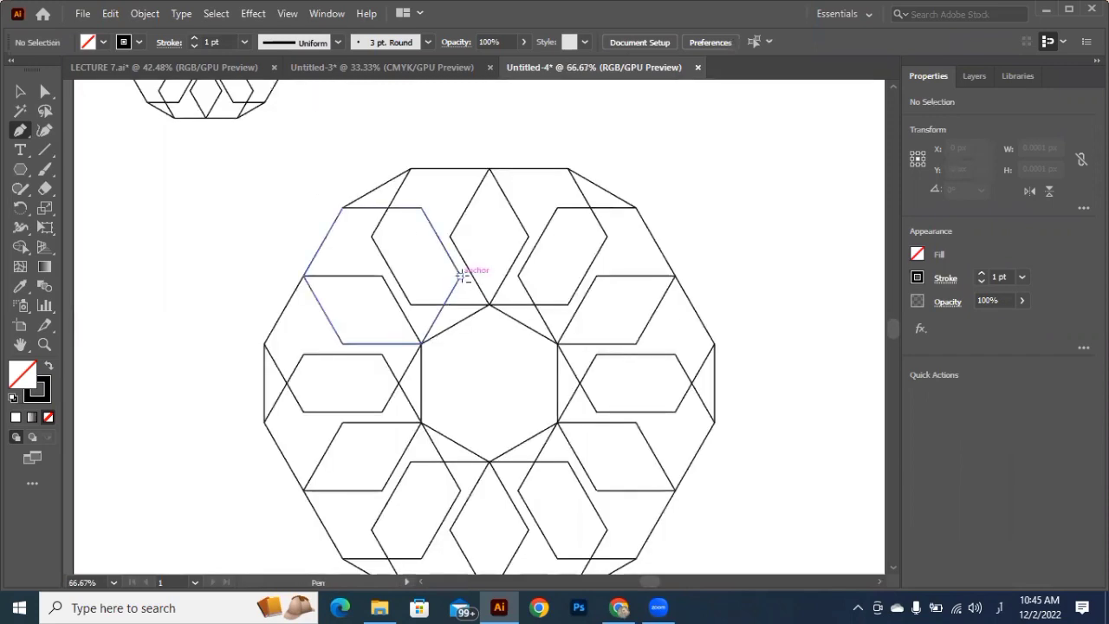
left_click(460, 276)
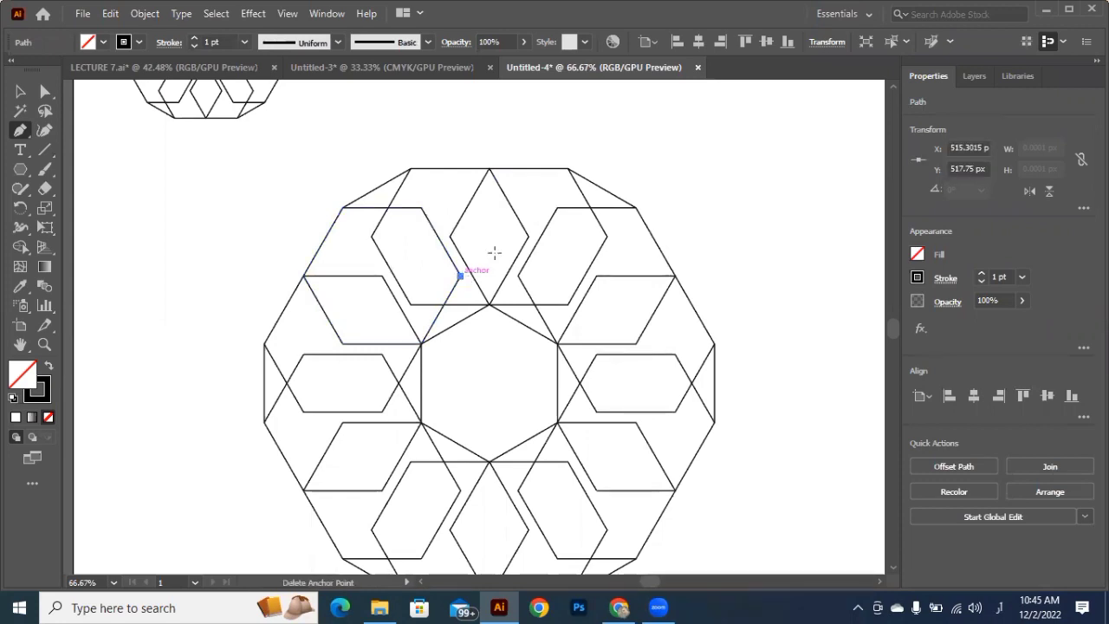
left_click(460, 276)
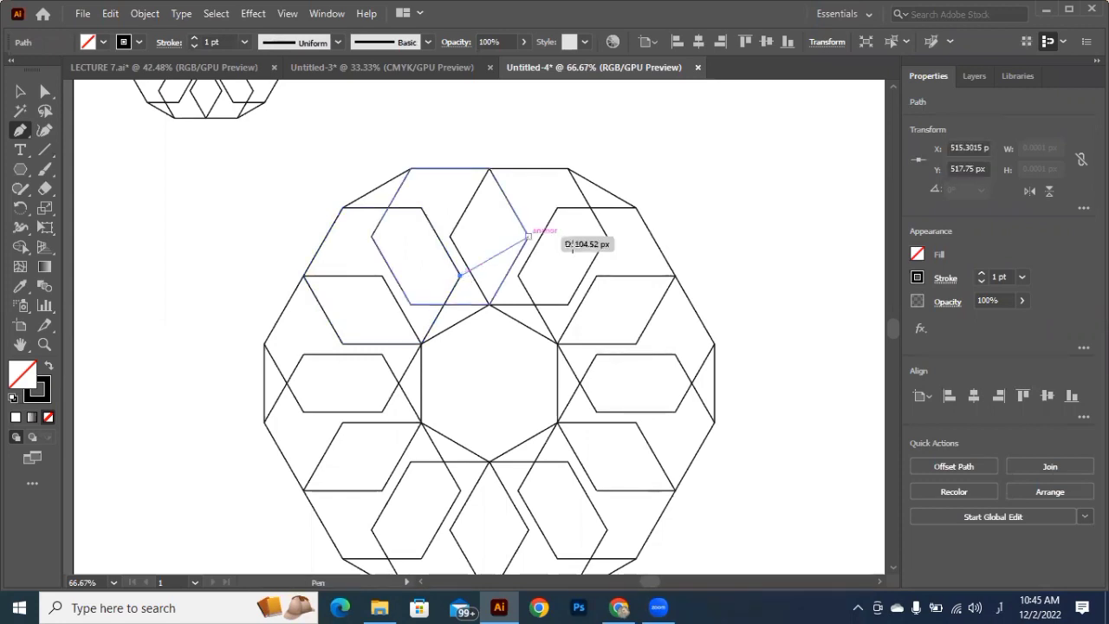
left_click(528, 236)
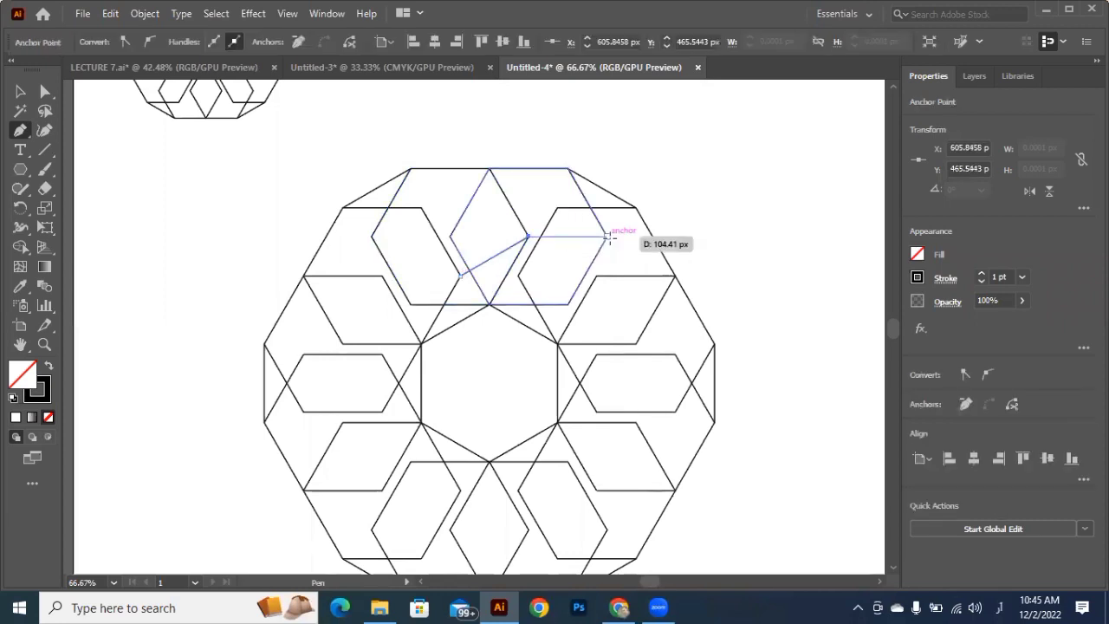
left_click(607, 237)
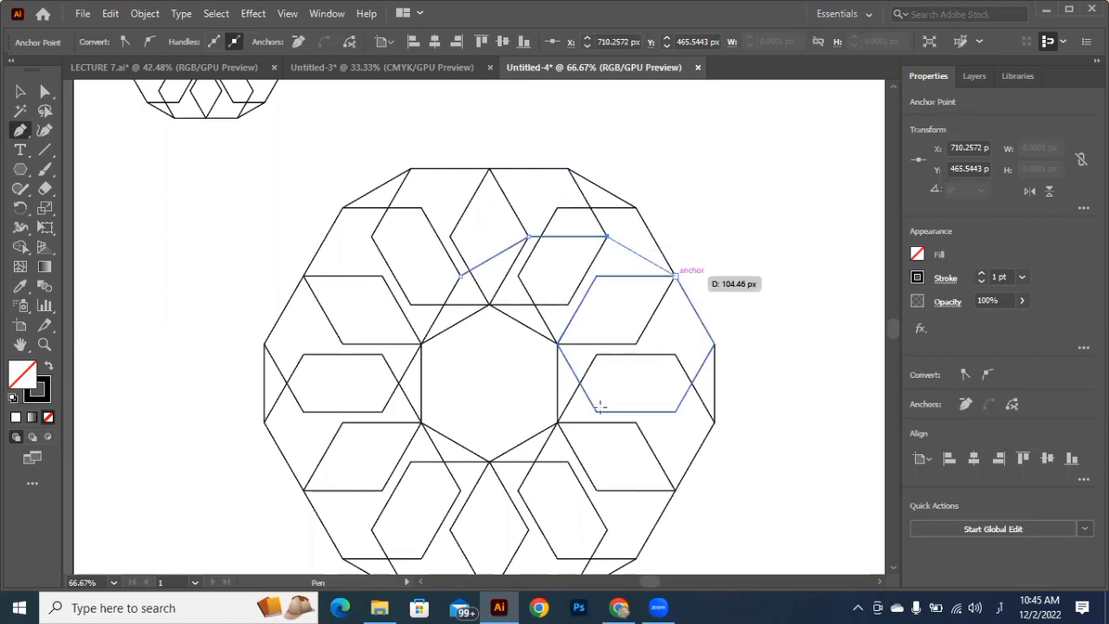
left_click(674, 277)
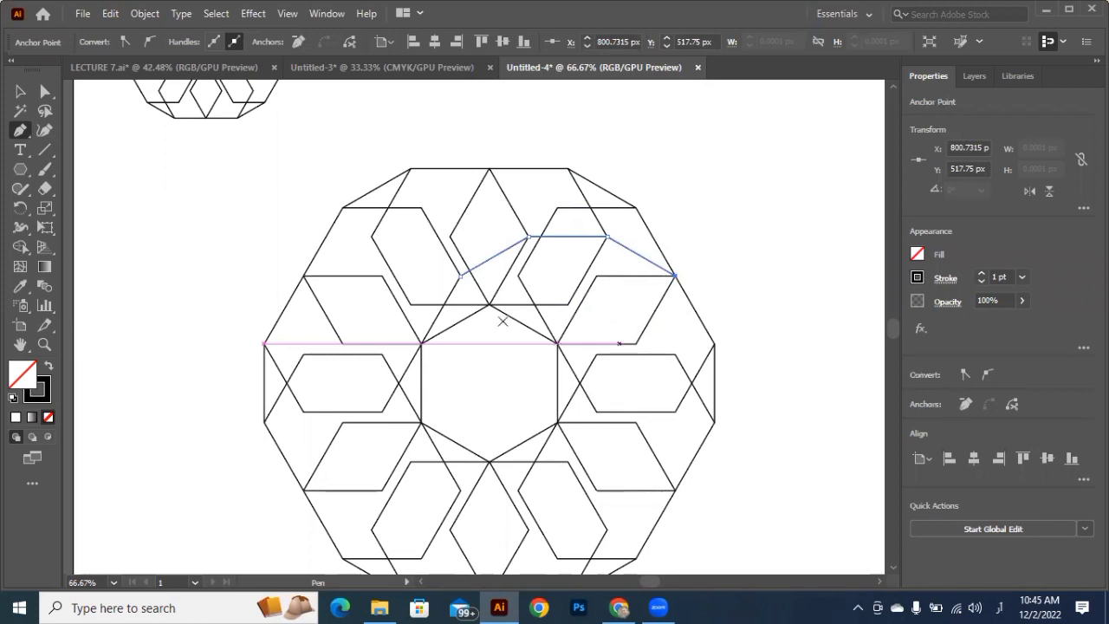
Draw a three-segment path from the top-right hexagon's lower-right corner through the next two hexagons' lower-right corners to the lower-right outline vertex and end it.
left_click(569, 304)
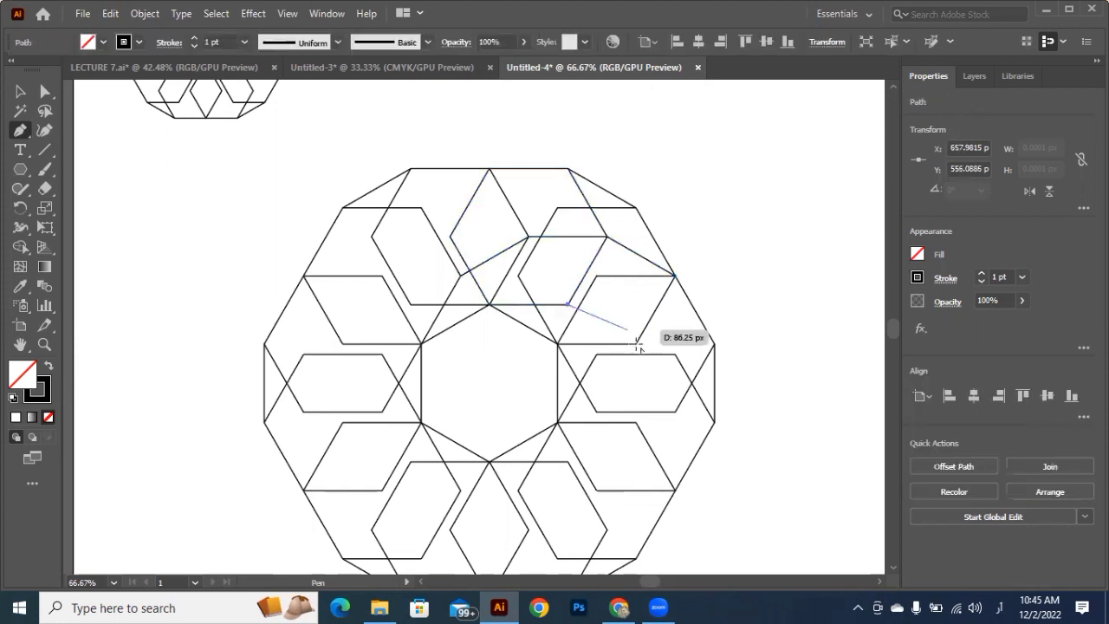
left_click(636, 343)
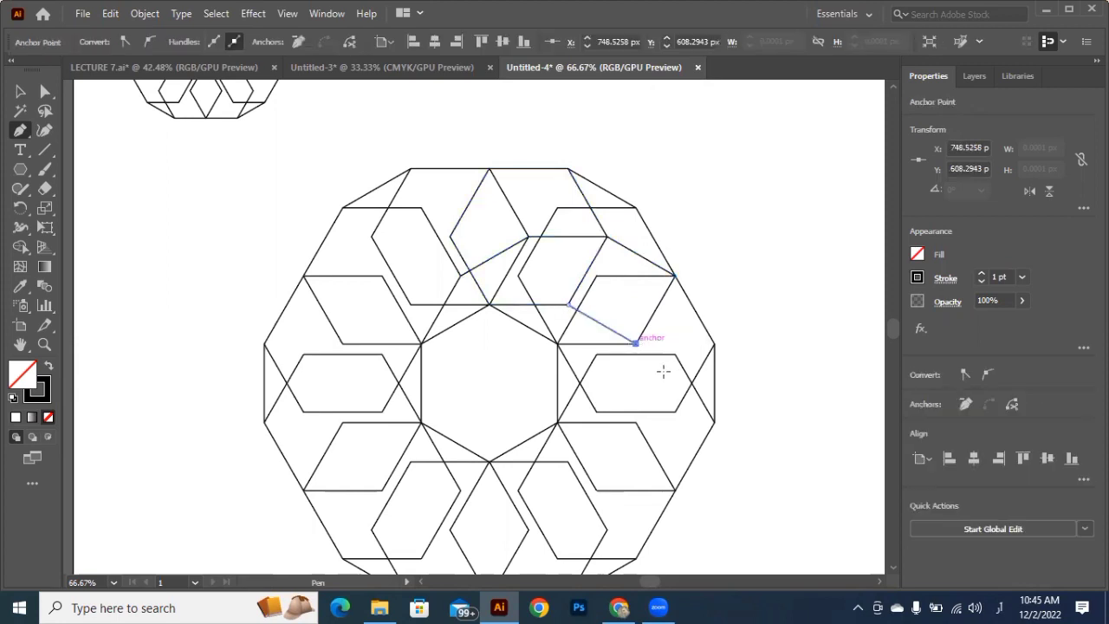
scroll(662, 370, "down", 3)
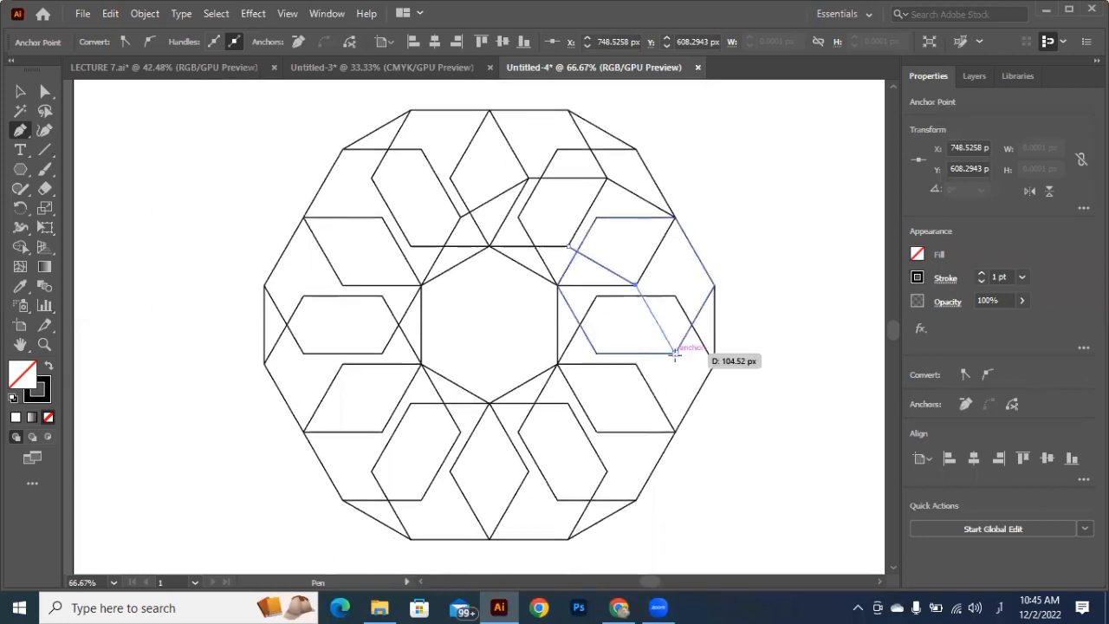
left_click(675, 351)
scroll(675, 386, "down", 1)
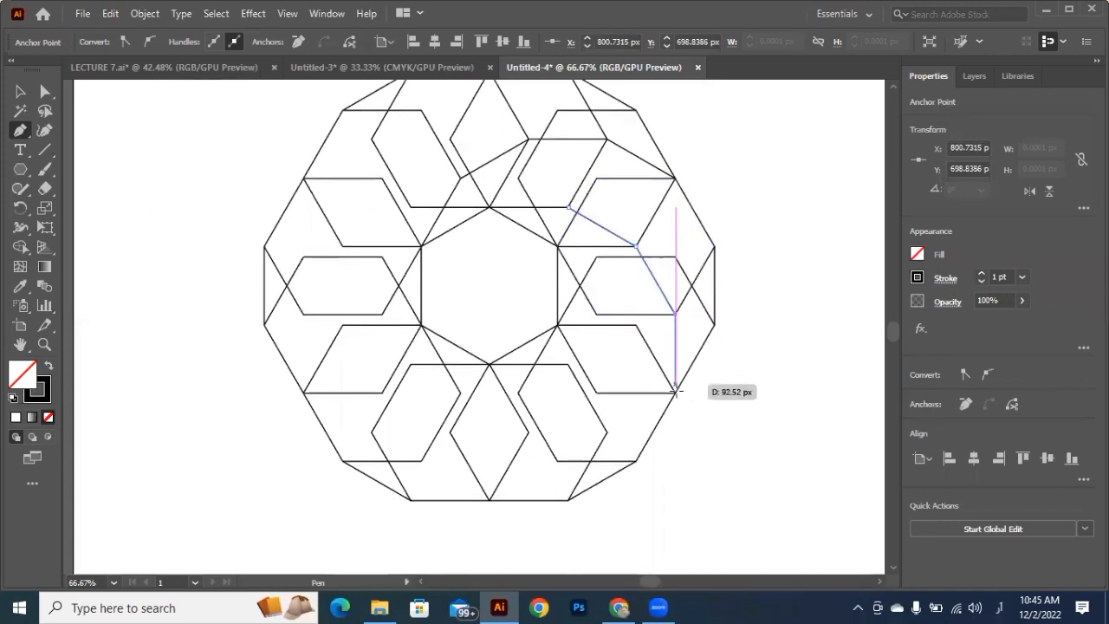
left_click(675, 387)
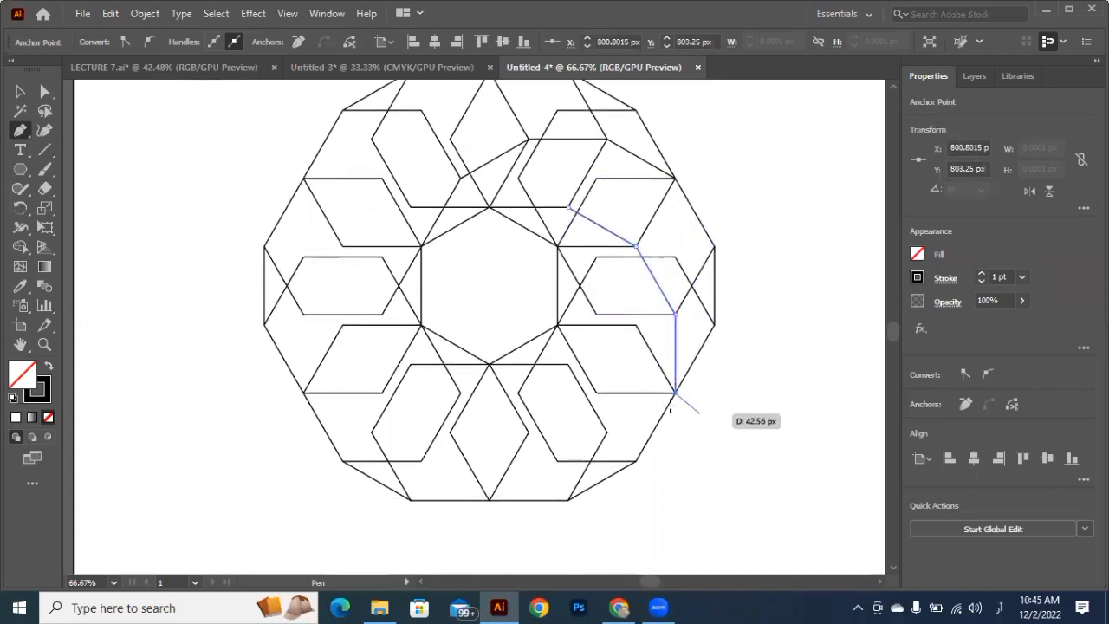
key("Escape")
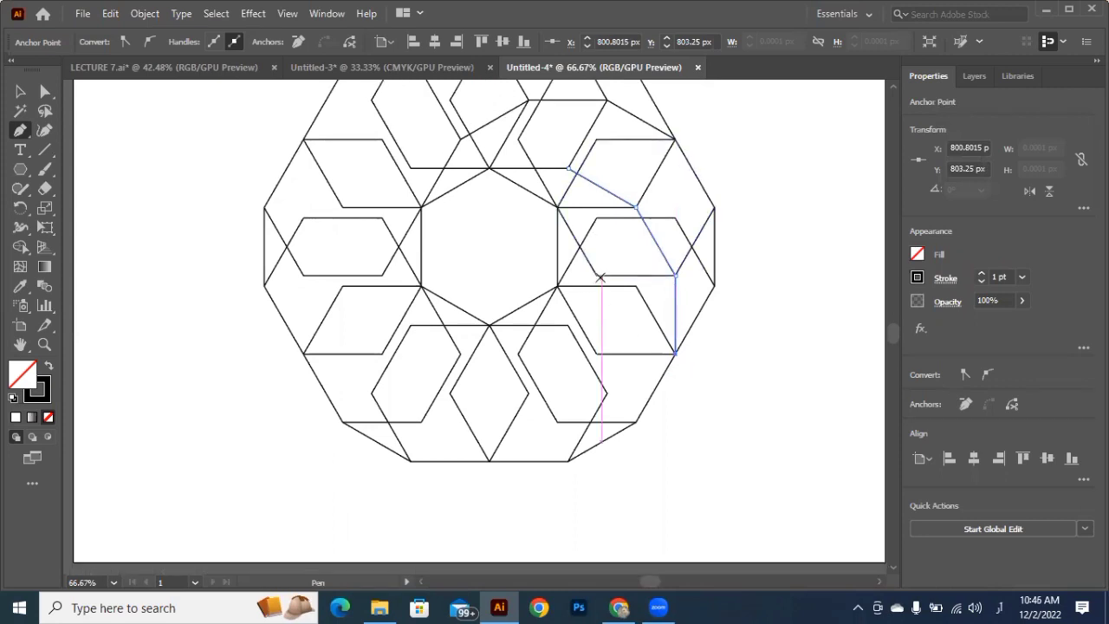
Draw a three-segment path from the upper right-side hexagon's lower-left corner through the next two hexagons' lower-left corners to the outline's bottom centre vertex.
scroll(604, 277, "down", 1)
left_click(596, 275)
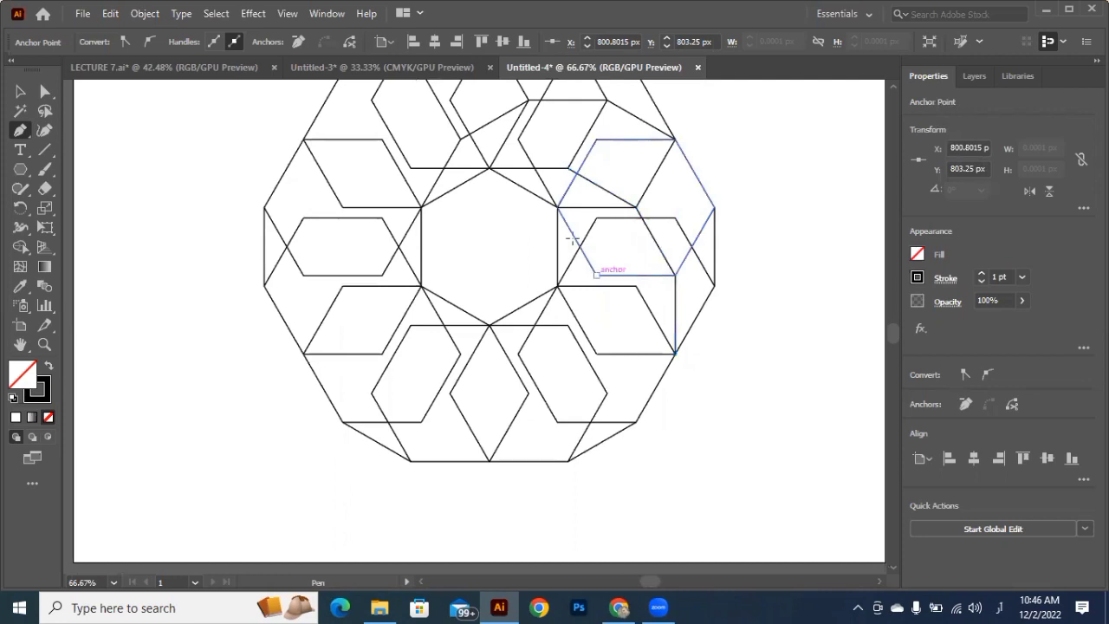
left_click(596, 353)
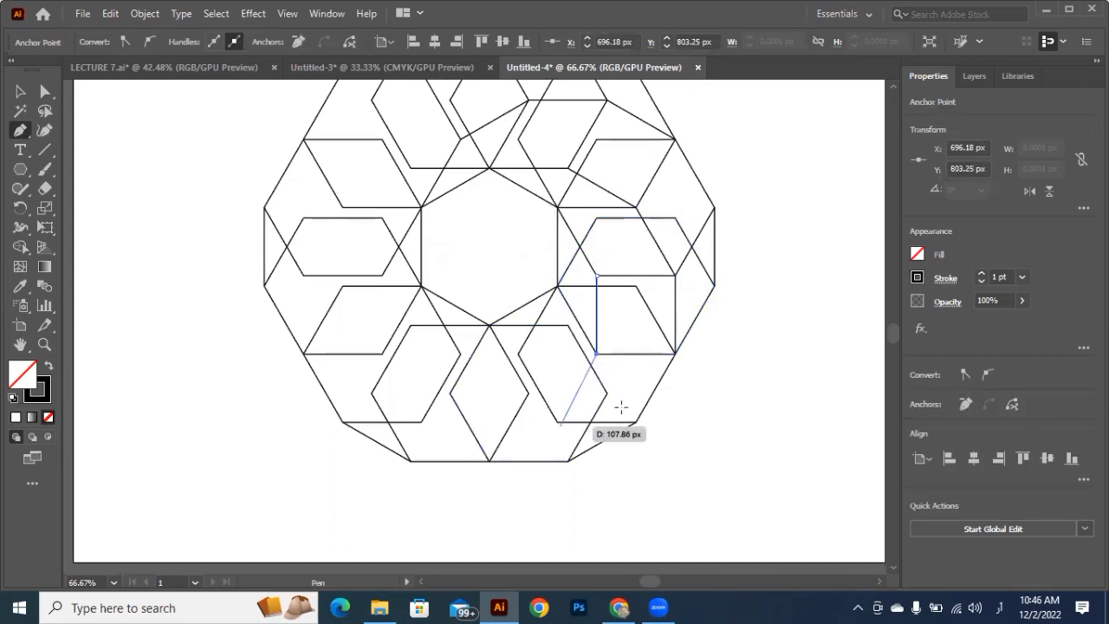
left_click(557, 422)
scroll(621, 406, "down", 1)
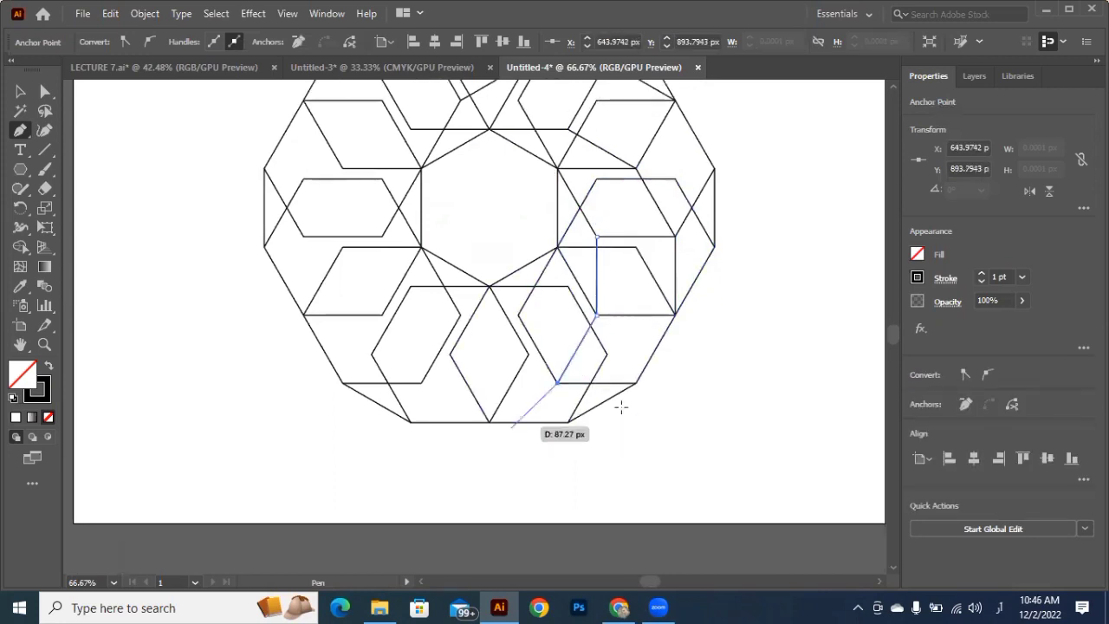
left_click(490, 422)
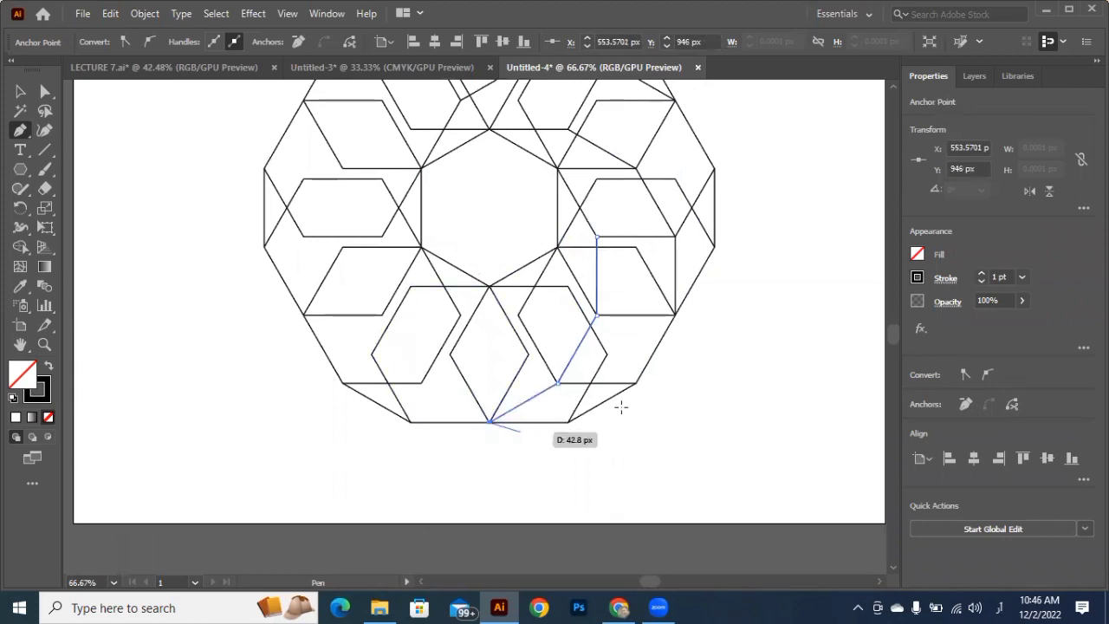
Draw a three-segment path from the lower-right hexagon's left vertex through both bottom hexagons' left vertices to the lower-left outline vertex.
left_click(450, 354)
left_click(373, 353)
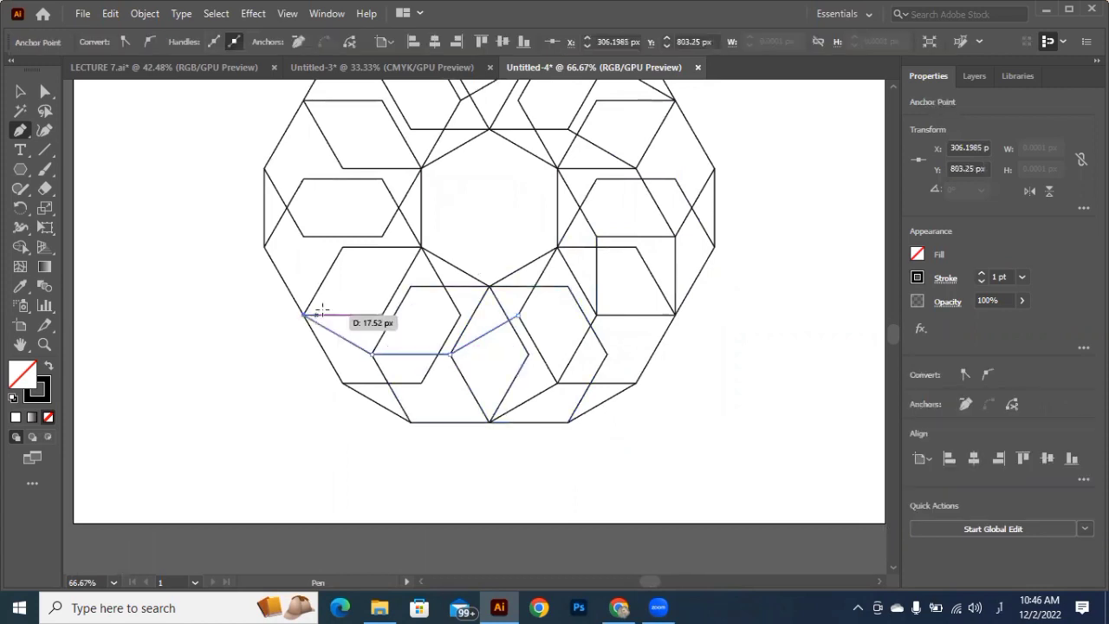
left_click(304, 314)
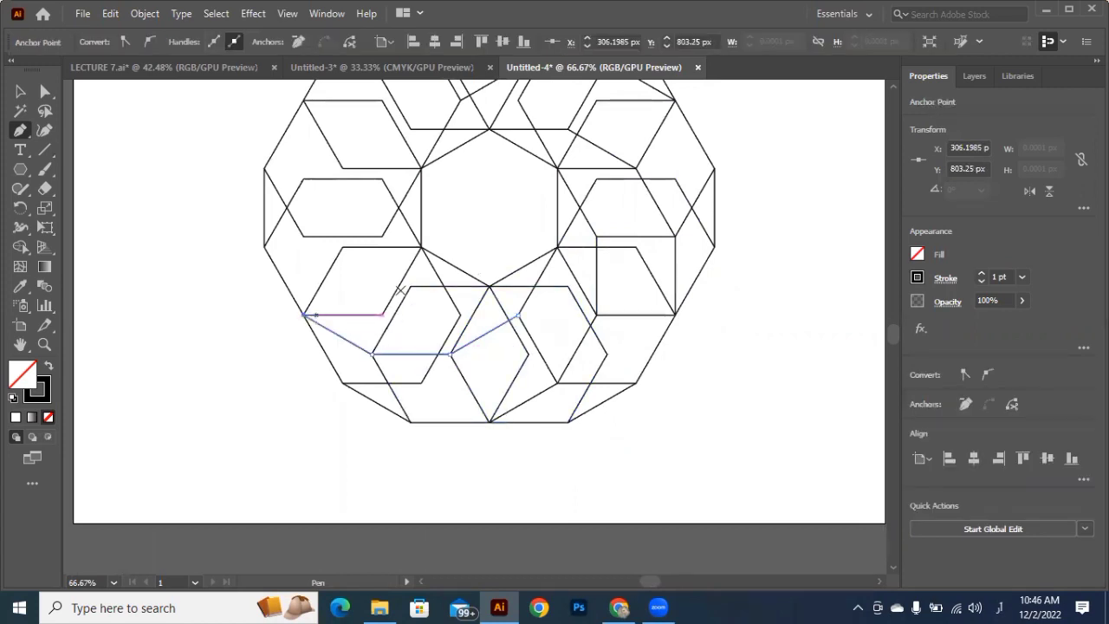
Draw a three-segment path from the bottom-left hexagon's upper-left corner through the next two hexagons' upper-left corners to the upper-left outline vertex.
left_click(342, 247)
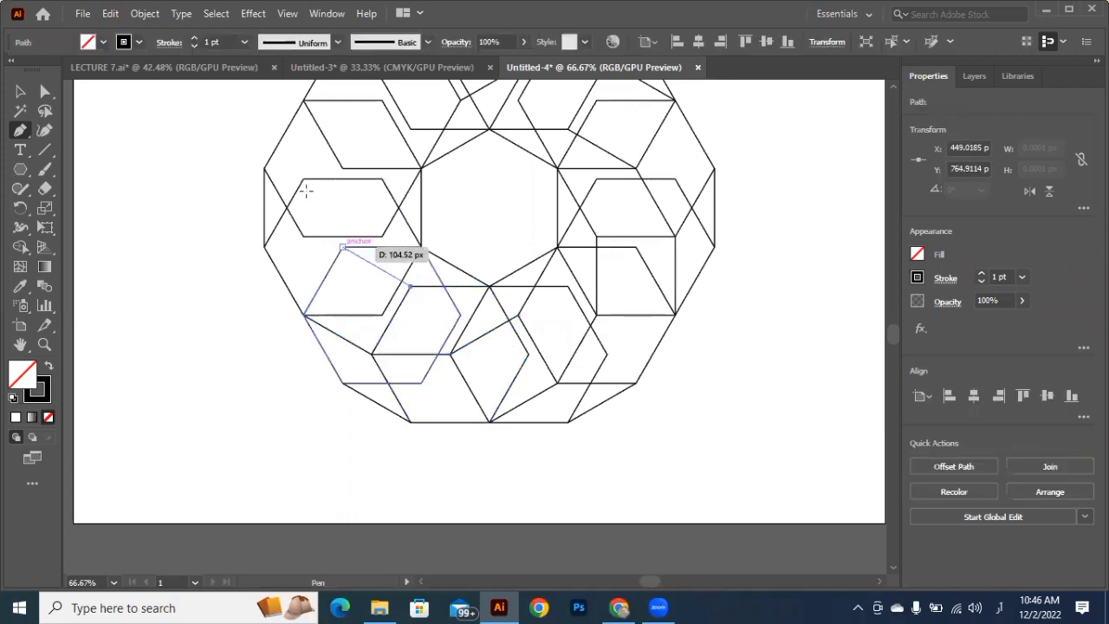
left_click(304, 178)
left_click(303, 100)
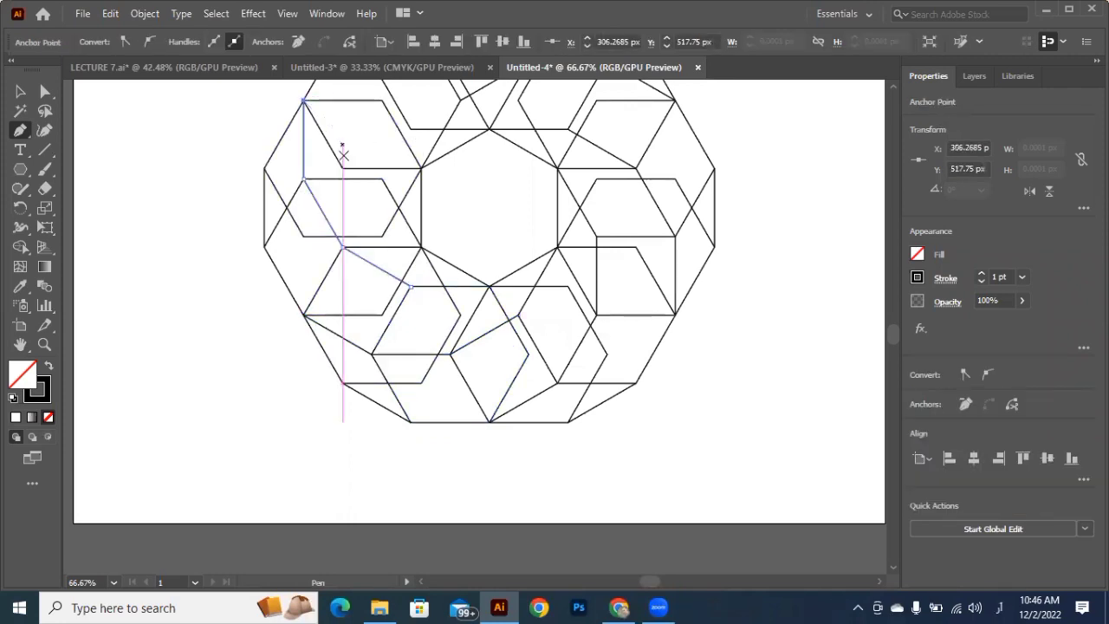
Draw a three-segment path from the upper left-side hexagon's upper-right corner through the next two hexagons' upper-right corners to the outline's top centre vertex.
scroll(374, 262, "up", 2)
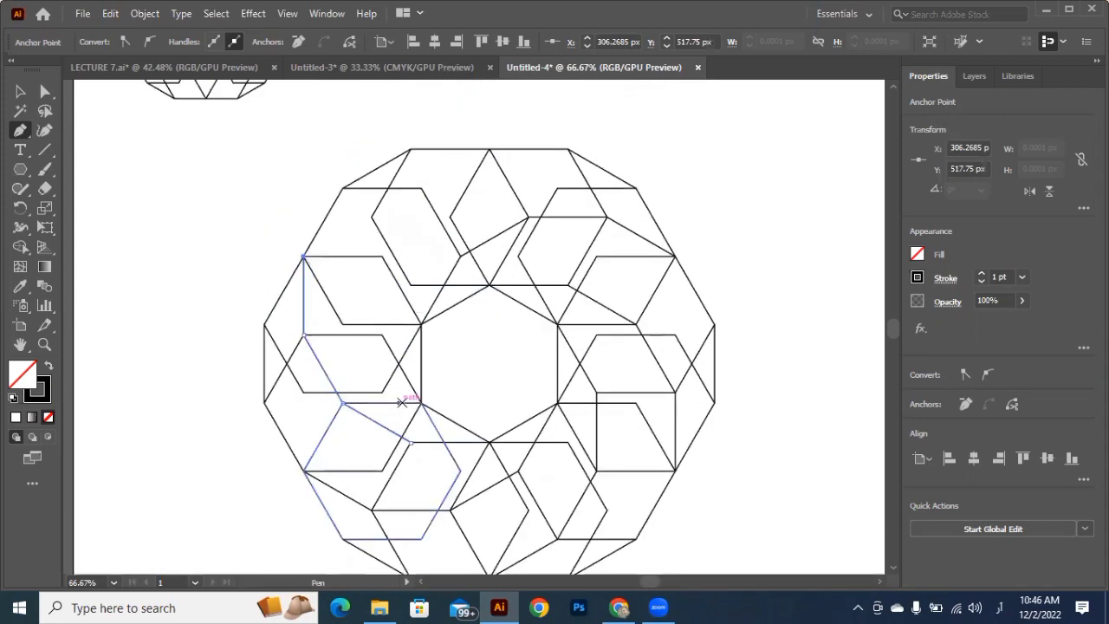
scroll(404, 399, "up", 2)
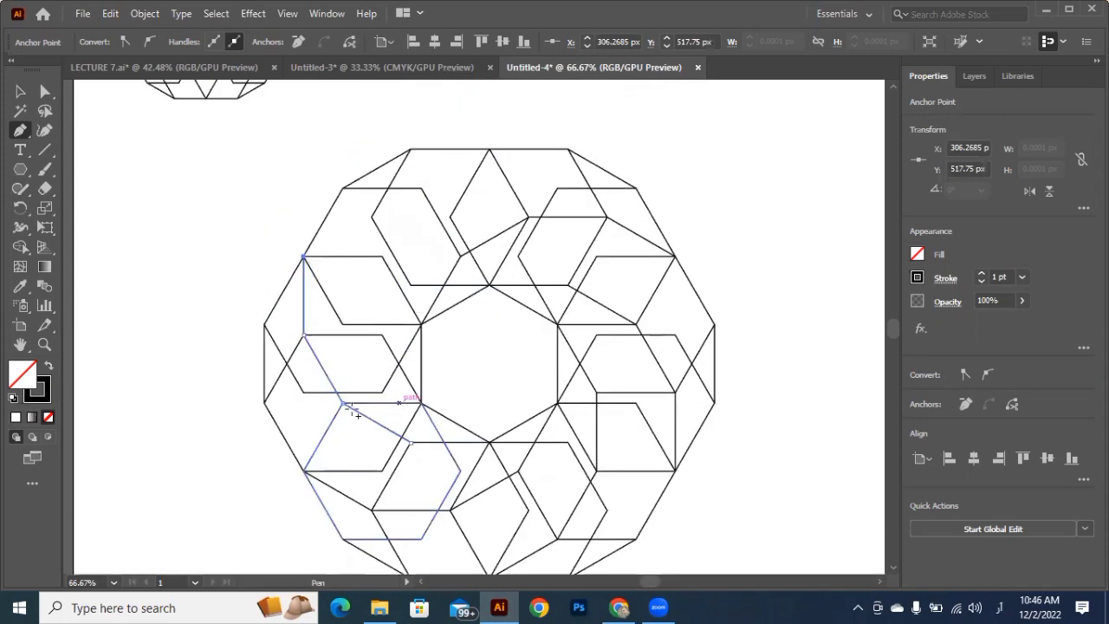
left_click(381, 333)
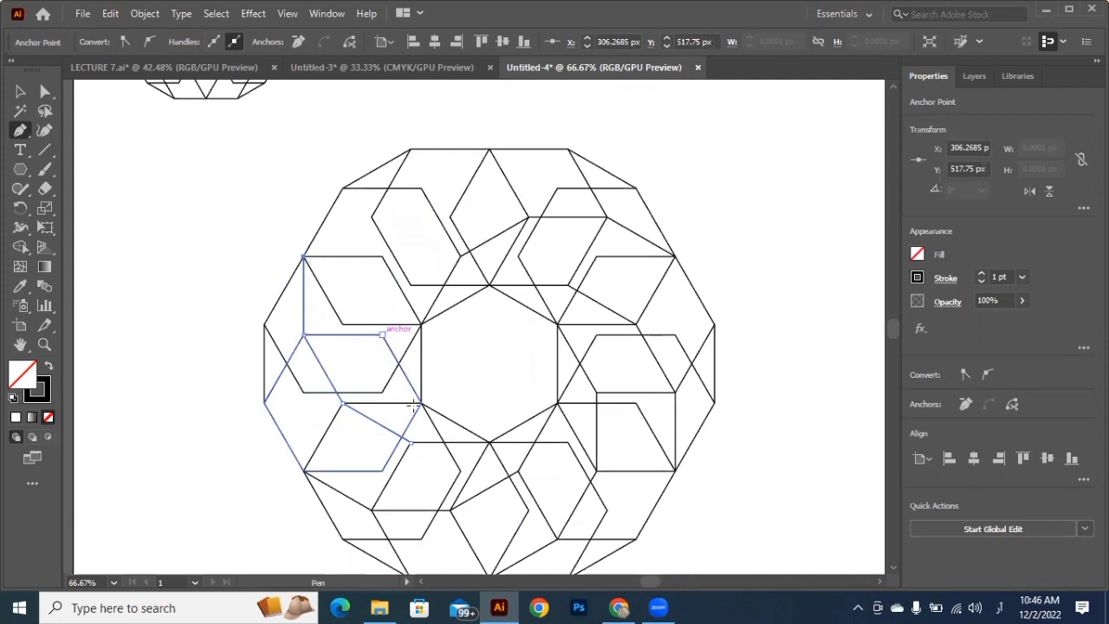
left_click(386, 257)
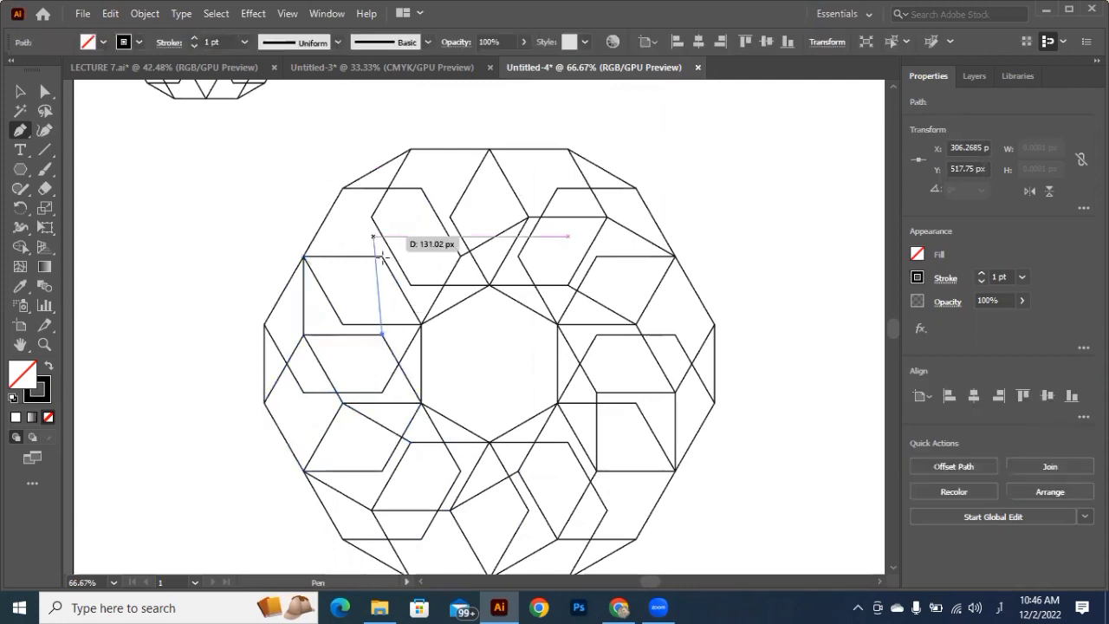
left_click(422, 188)
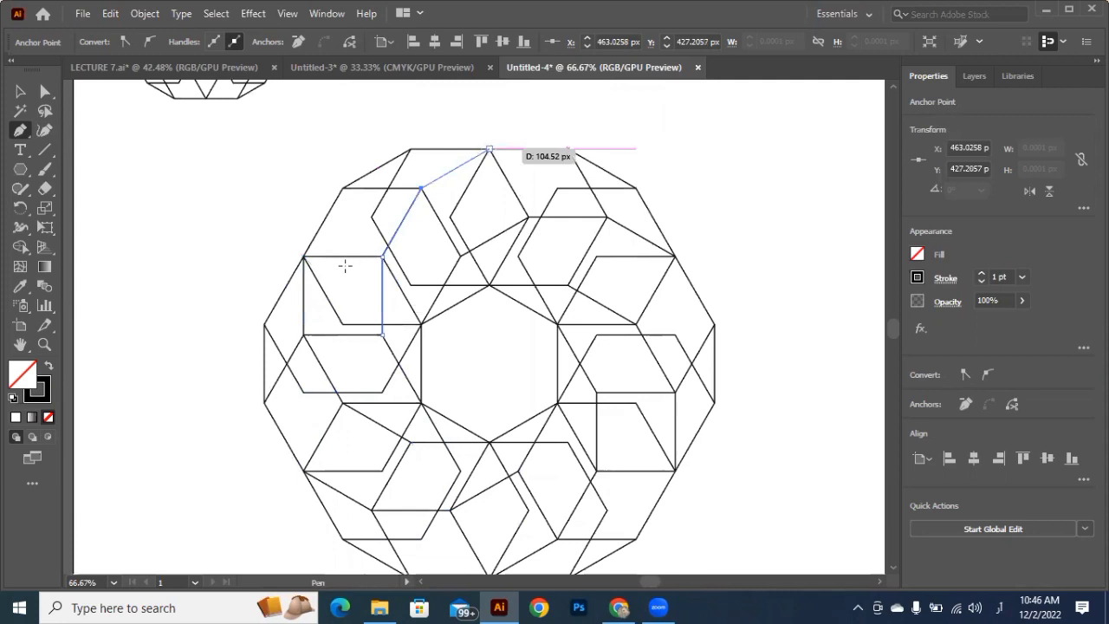
left_click(490, 149)
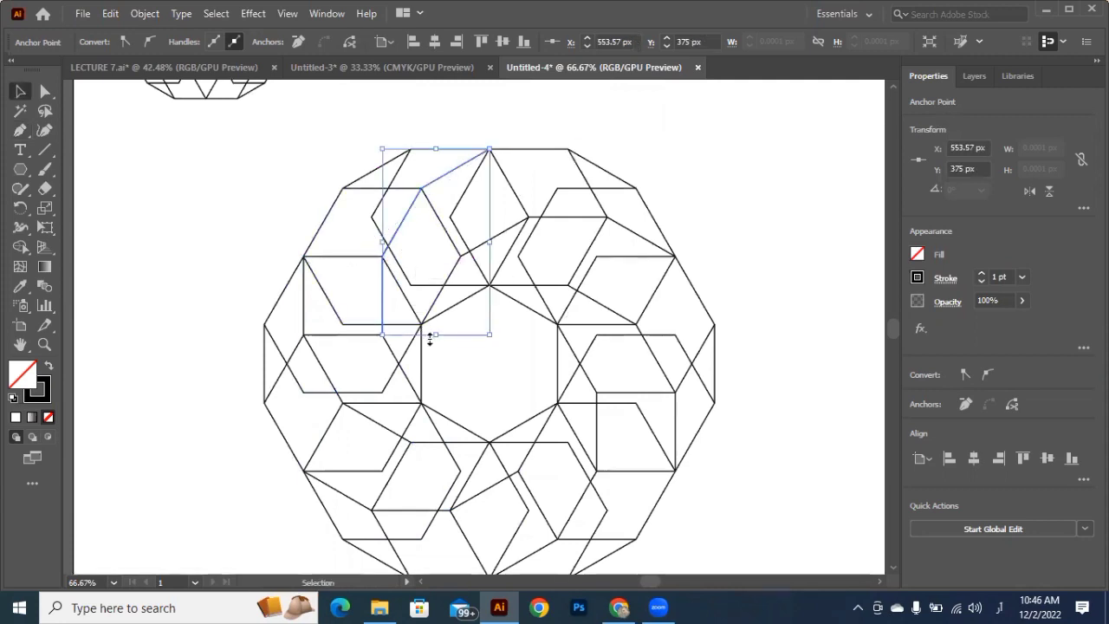
Select all six three-segment arcs in the large pattern and place a copy of them in the empty area left of the artboard.
key("ctrl+minus")
key("ctrl+minus")
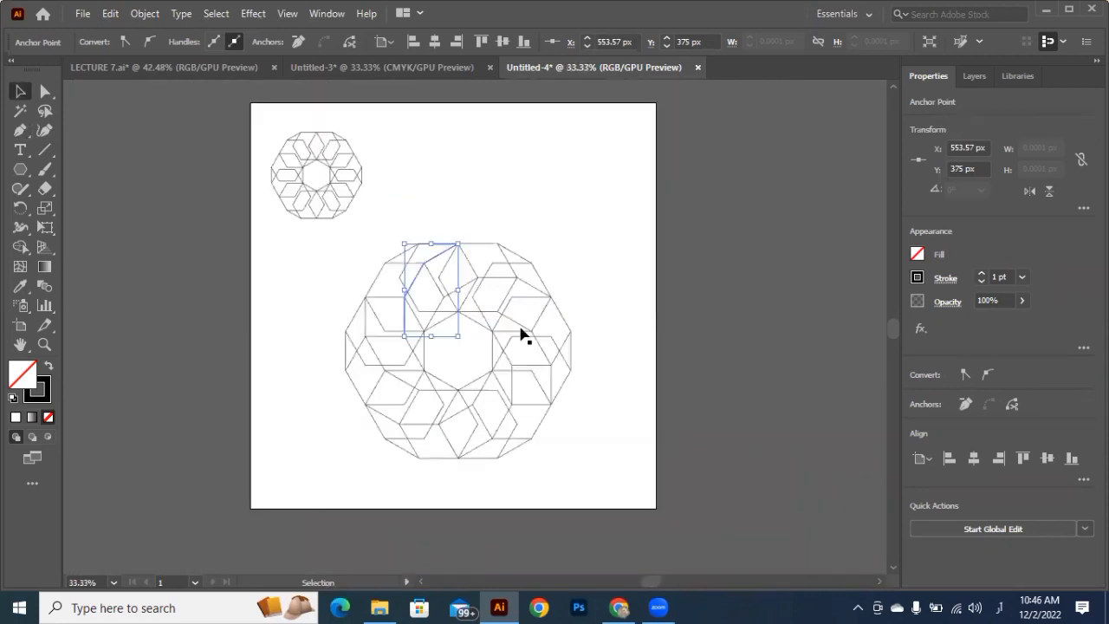
left_click(547, 364, "shift")
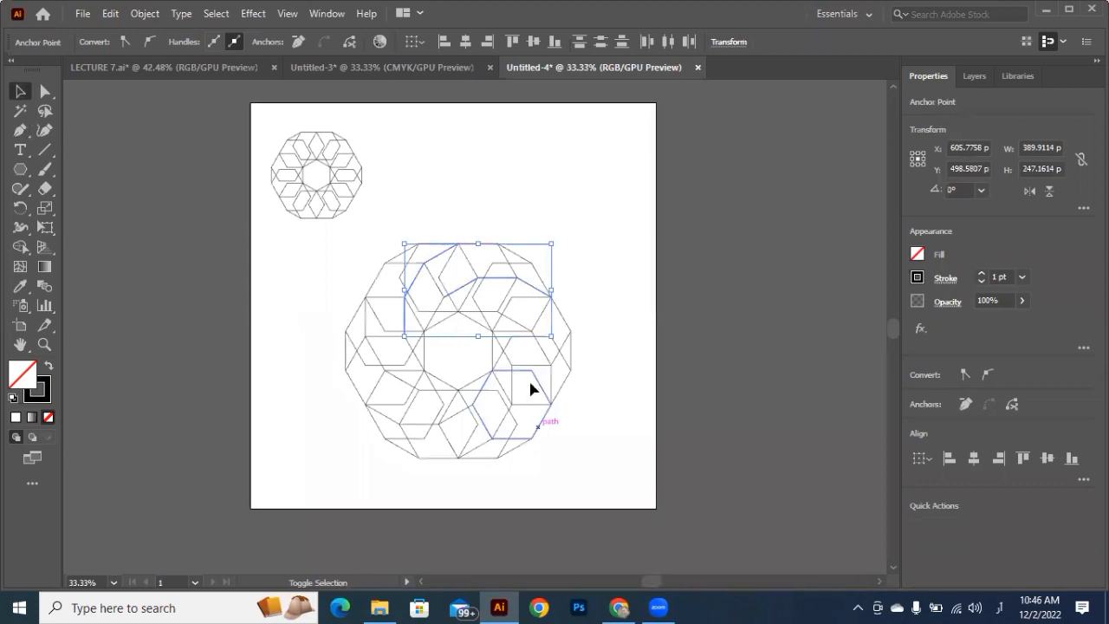
left_click(512, 394, "shift")
left_click(448, 417, "shift")
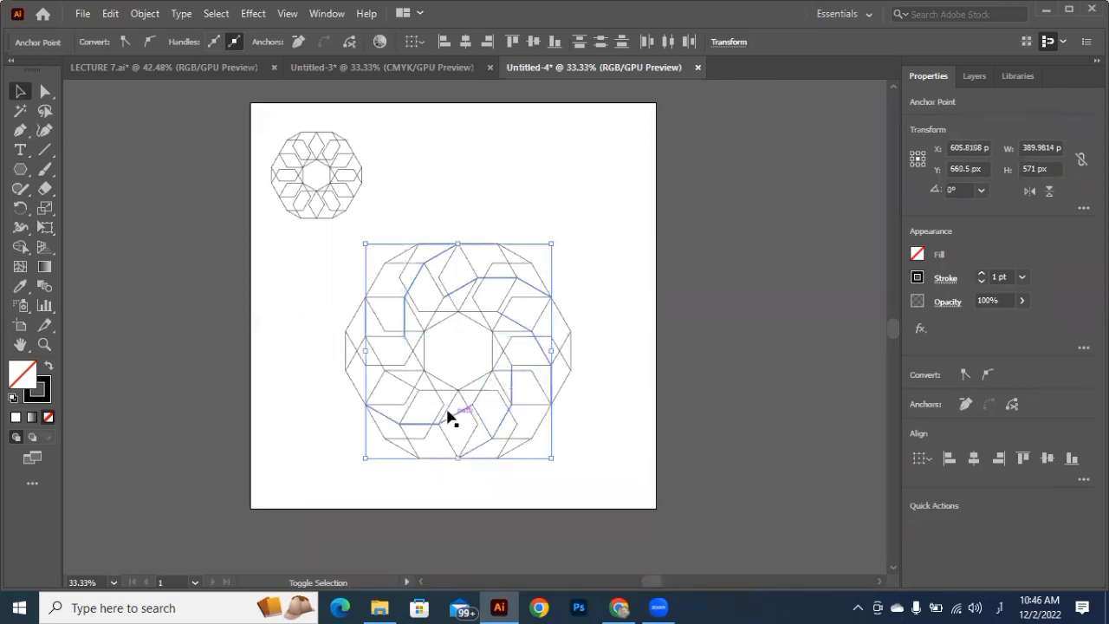
left_click(404, 386, "shift")
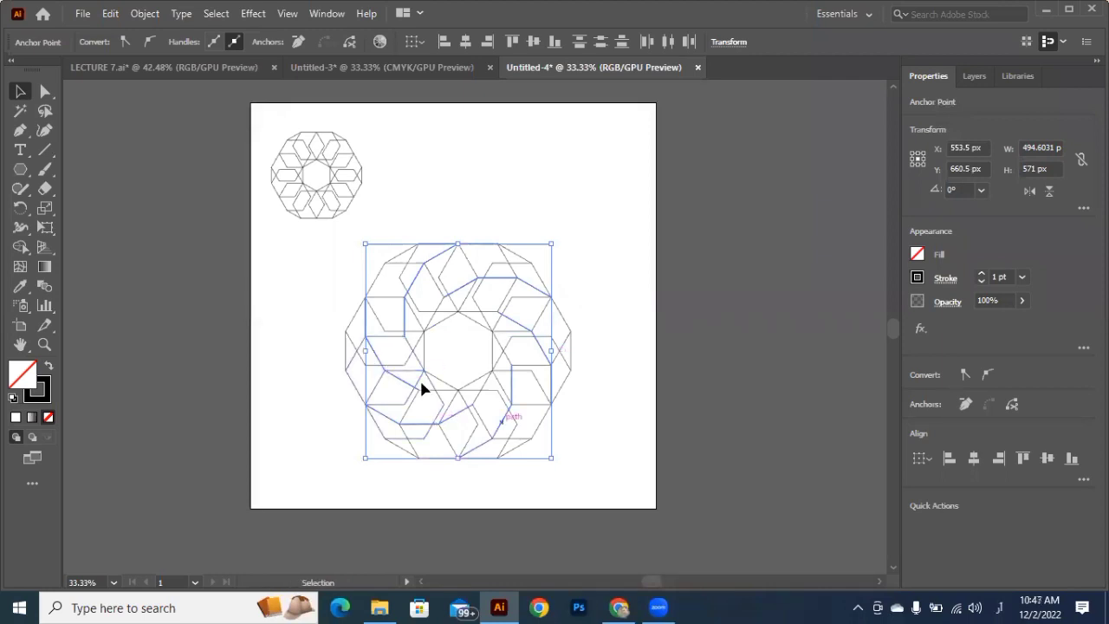
left_click_drag(421, 388, 241, 404)
key("ctrl+z")
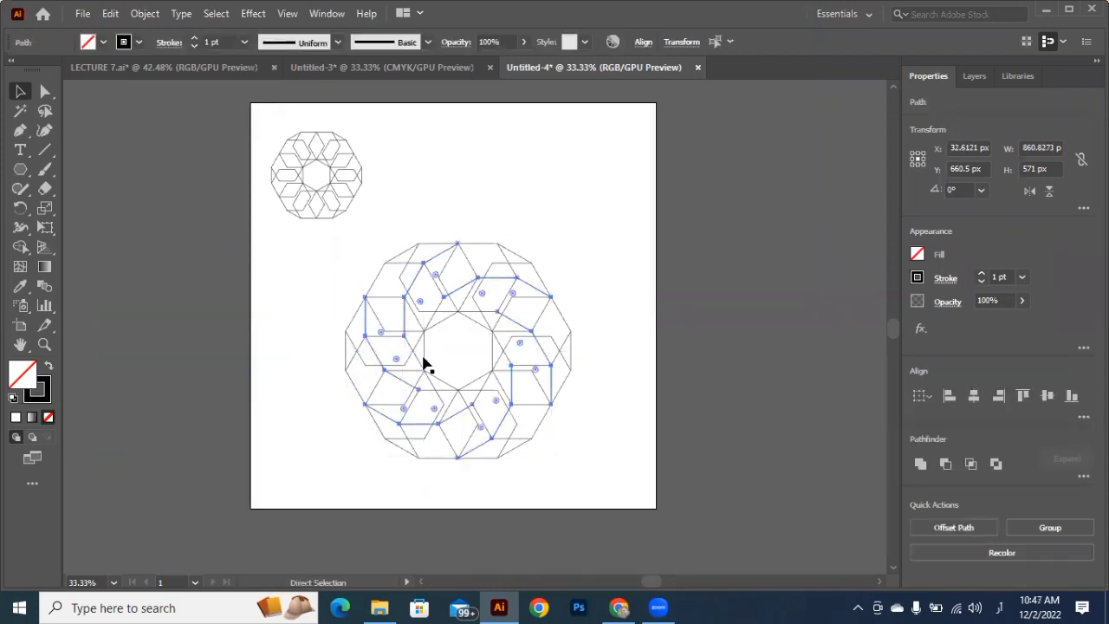
left_click(412, 287)
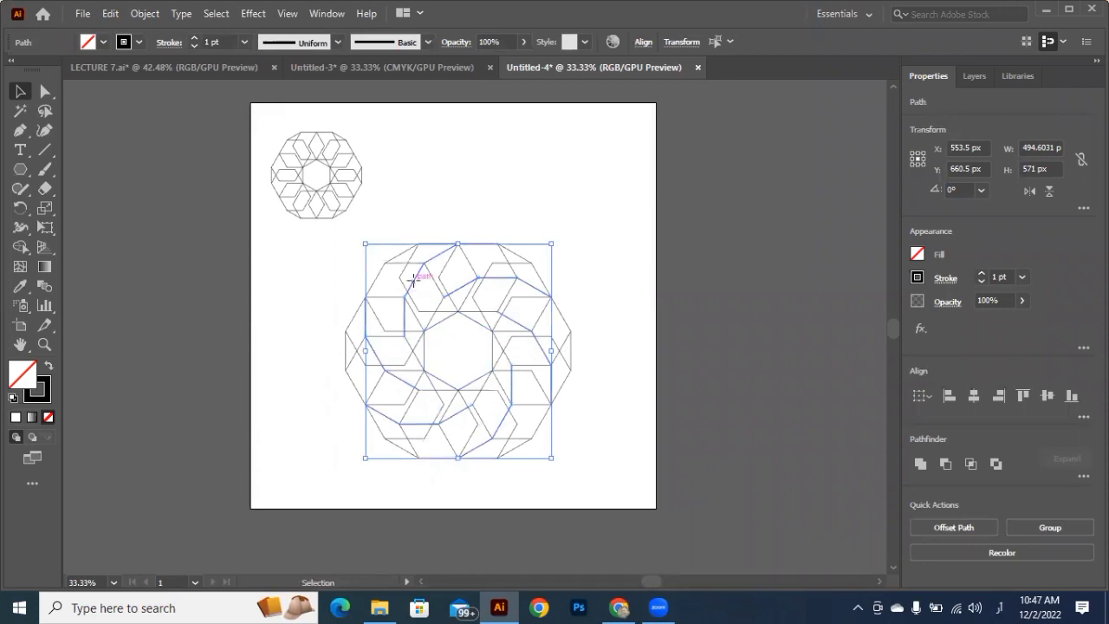
left_click_drag(412, 287, 139, 270)
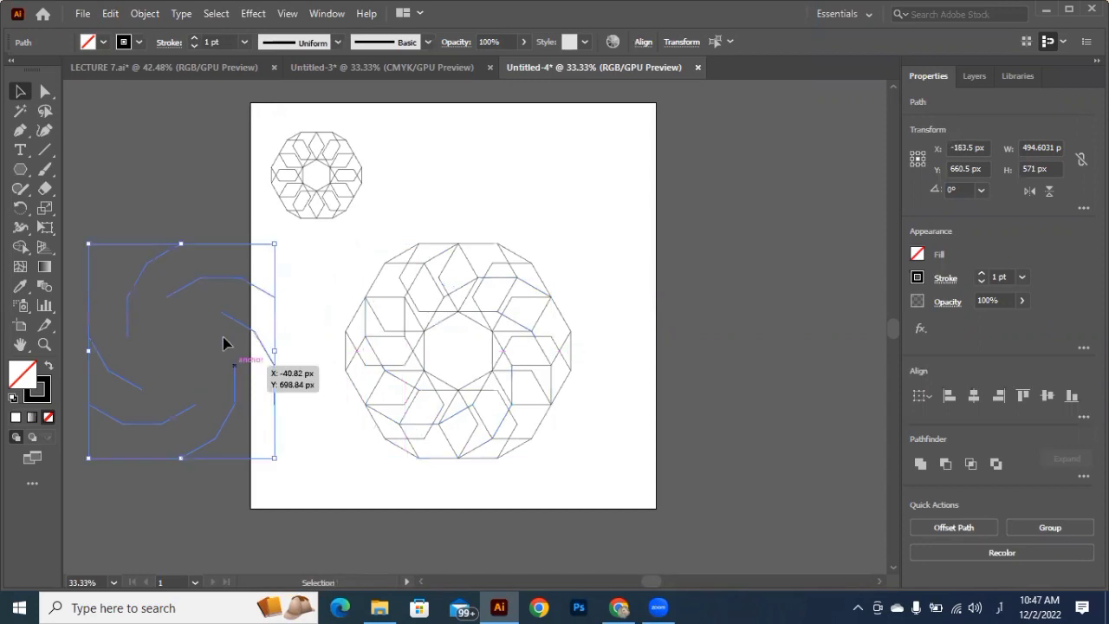
Set the copied arcs' stroke to 3 pt, scale them to about 247 × 285 px, and group them.
left_click(245, 41)
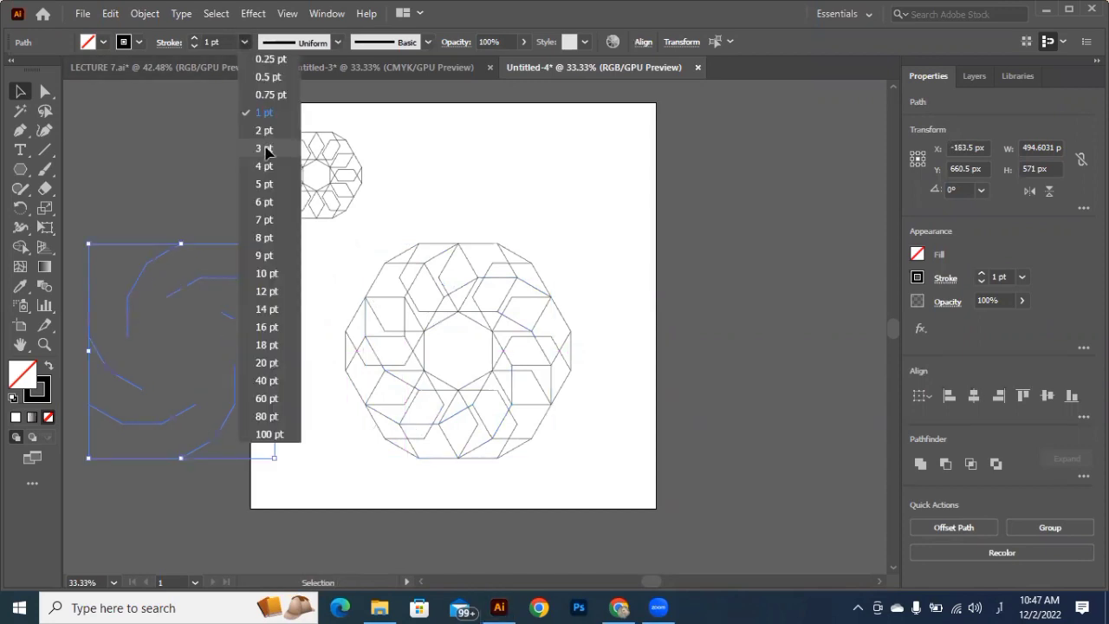
left_click(264, 149)
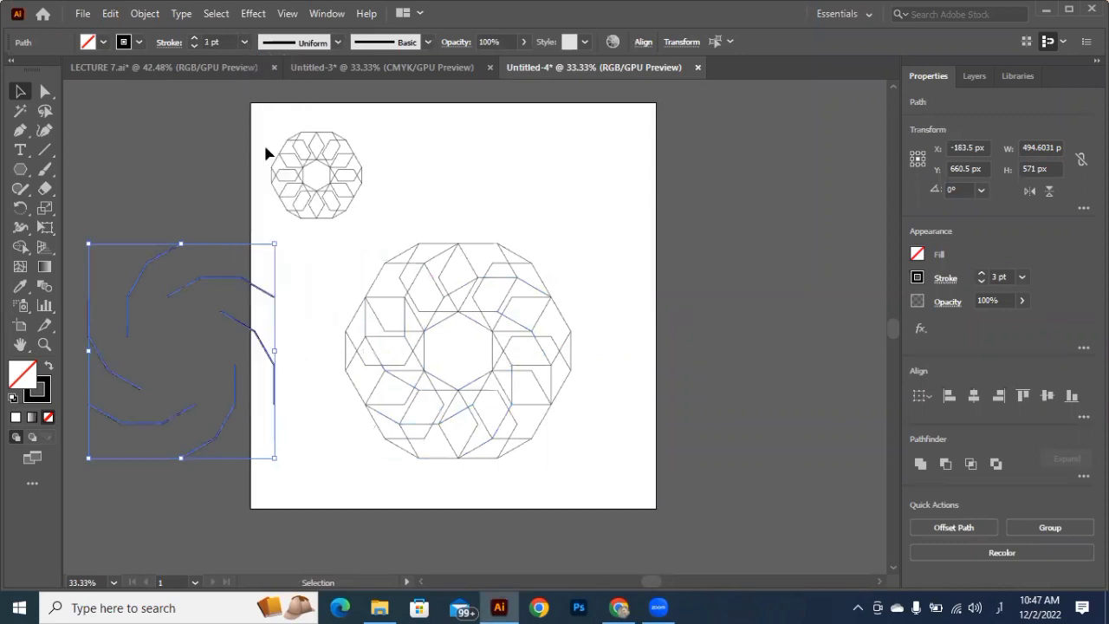
left_click_drag(274, 458, 231, 410)
key("a")
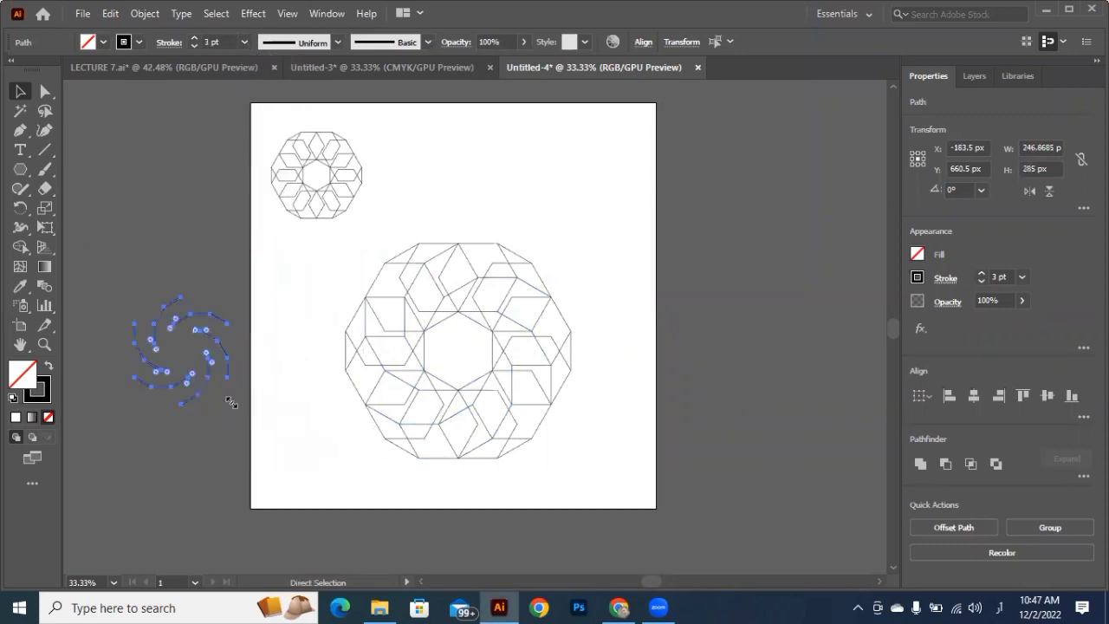
key("v")
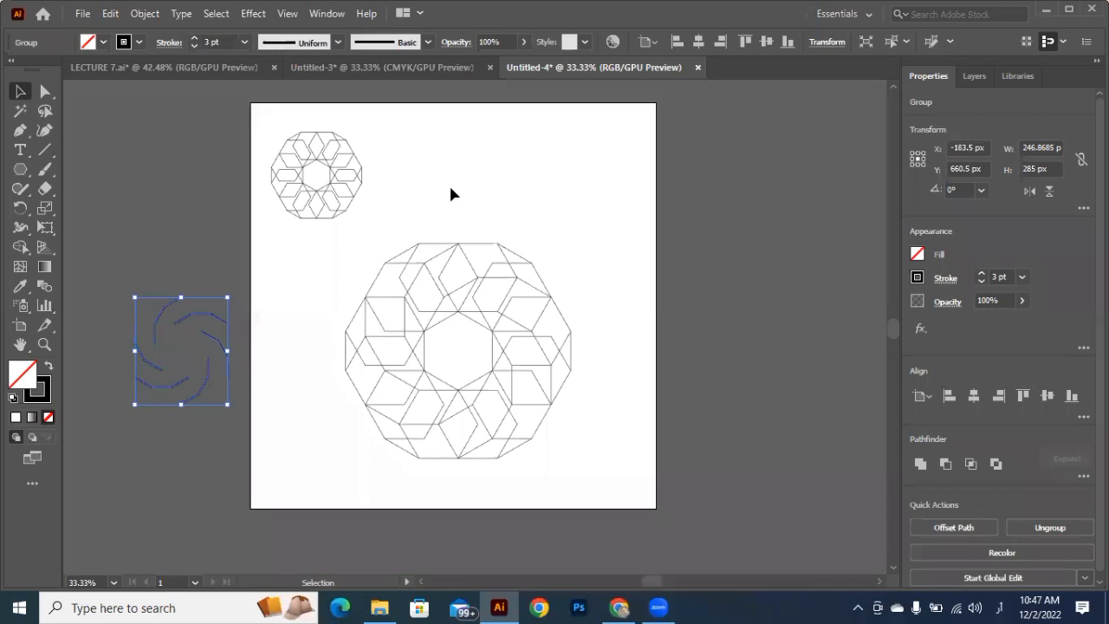
Move the arc group above the large pattern beside the small copy and resize it to about 217 × 251 px.
left_click_drag(228, 402, 516, 217)
left_click(520, 256)
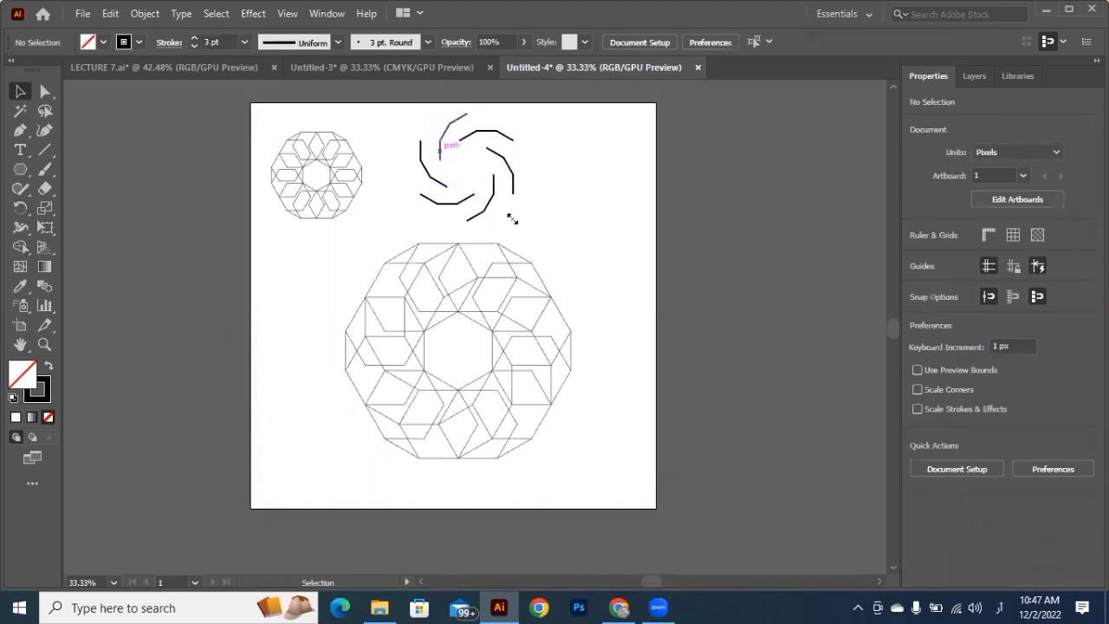
left_click_drag(512, 221, 575, 232)
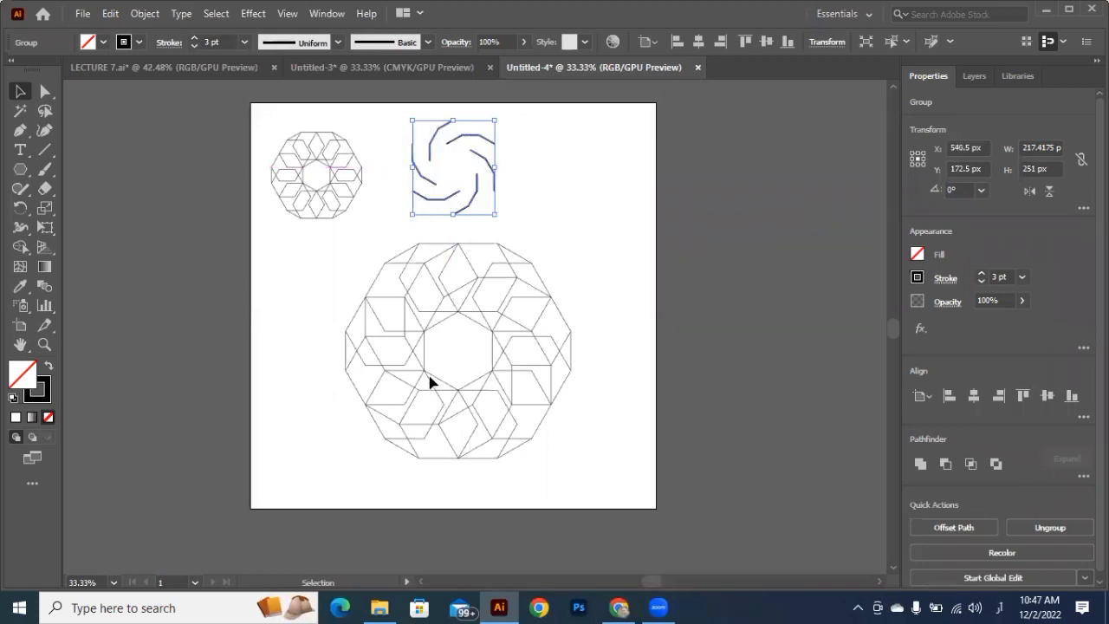
scroll(450, 346, "down", 1)
left_click(461, 310)
scroll(461, 310, "down", 1)
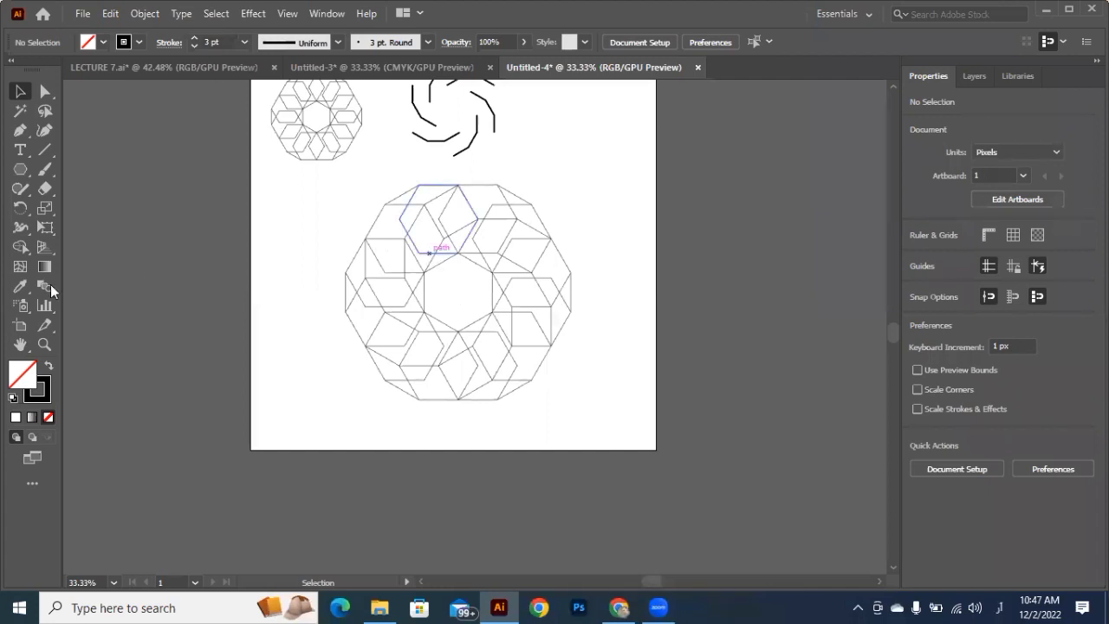
Select the whole large pattern and merge its fragments into clean four-sided tiles along the upper-right and right side with Shape Builder.
key("ctrl+equal")
key("ctrl+equal")
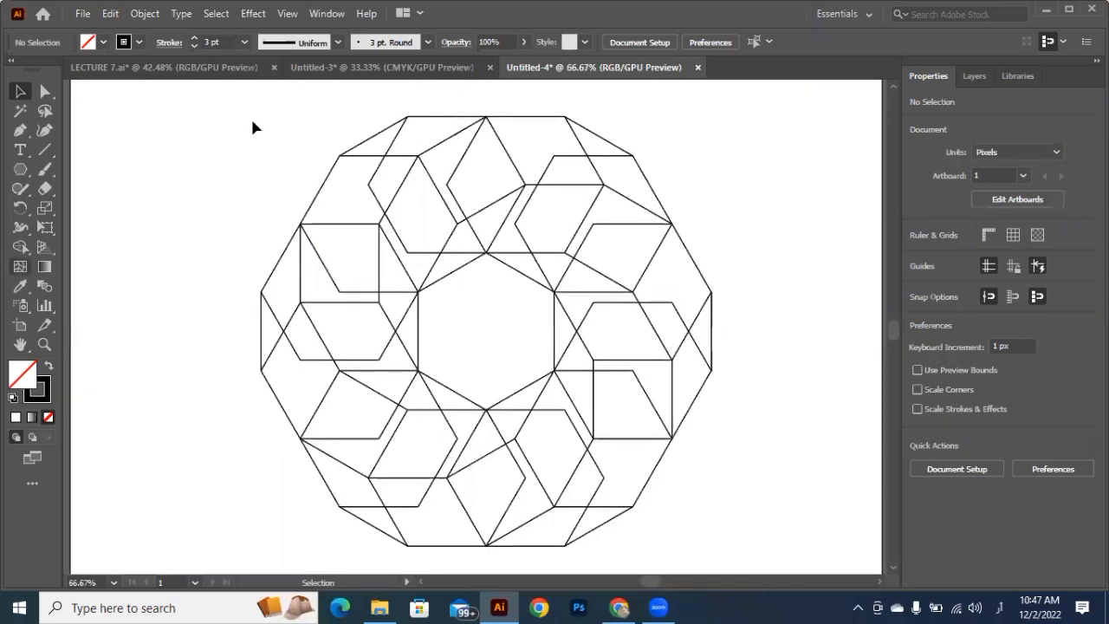
scroll(251, 121, "down", 2)
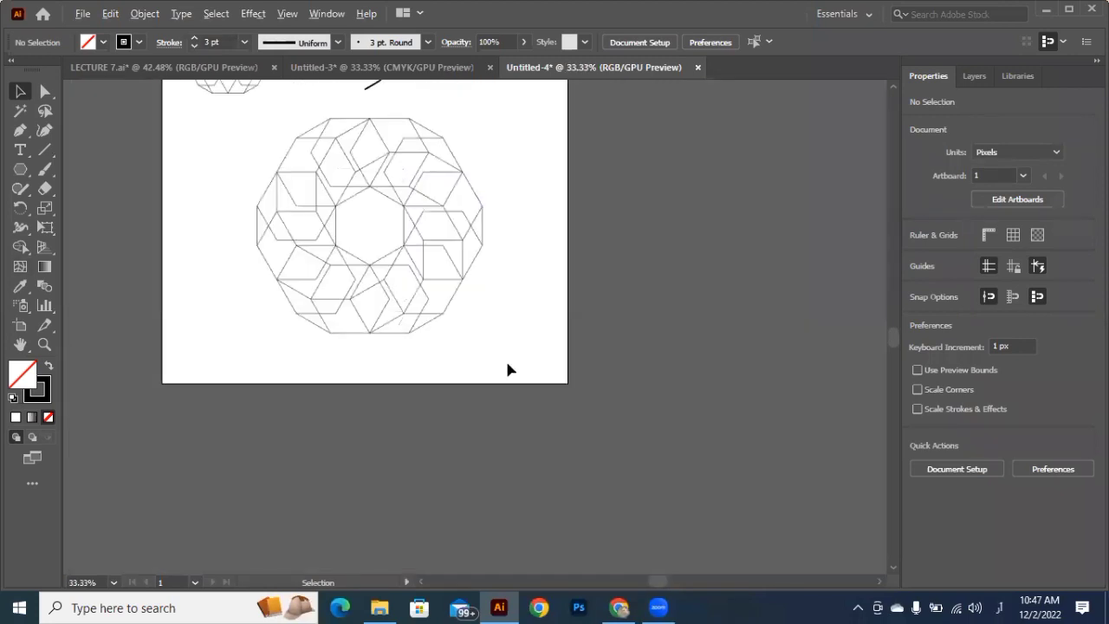
left_click_drag(266, 109, 541, 368)
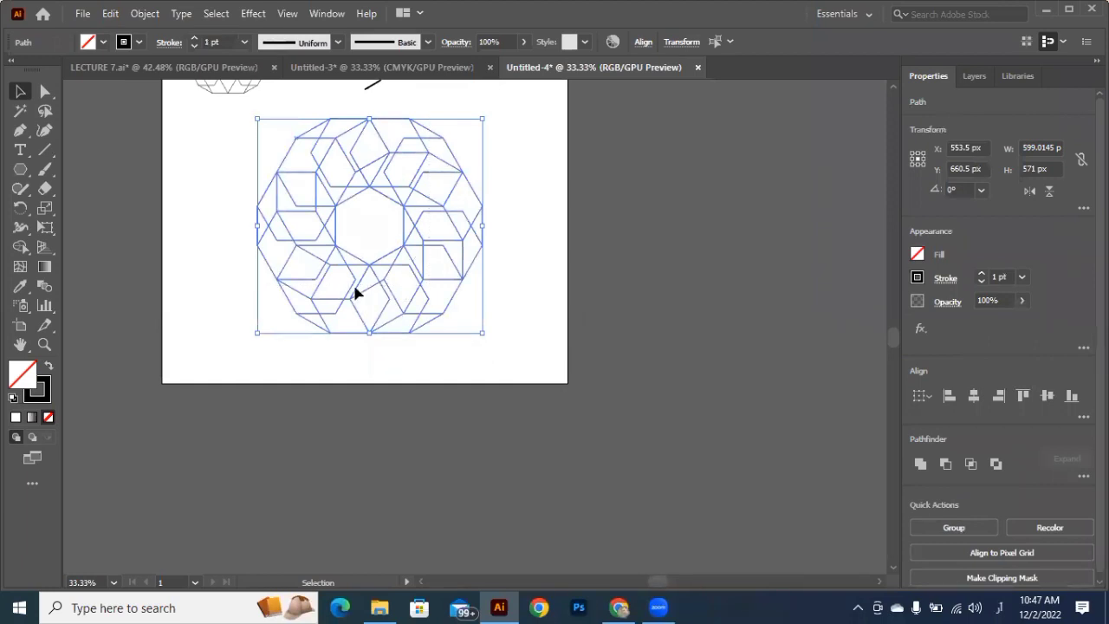
scroll(355, 293, "up", 2)
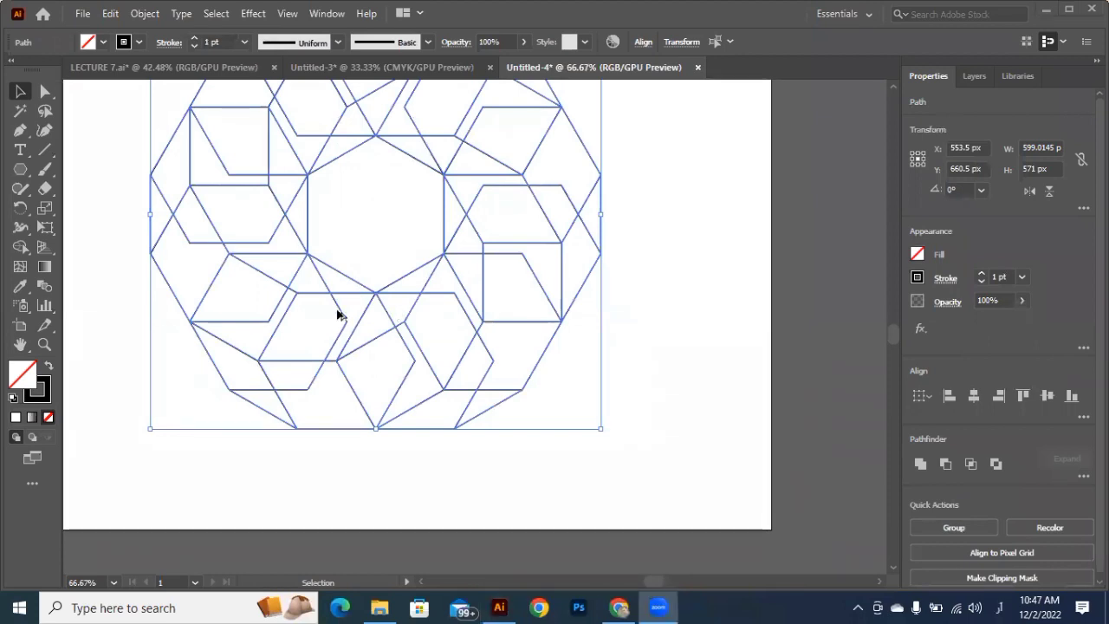
scroll(341, 272, "down", 1)
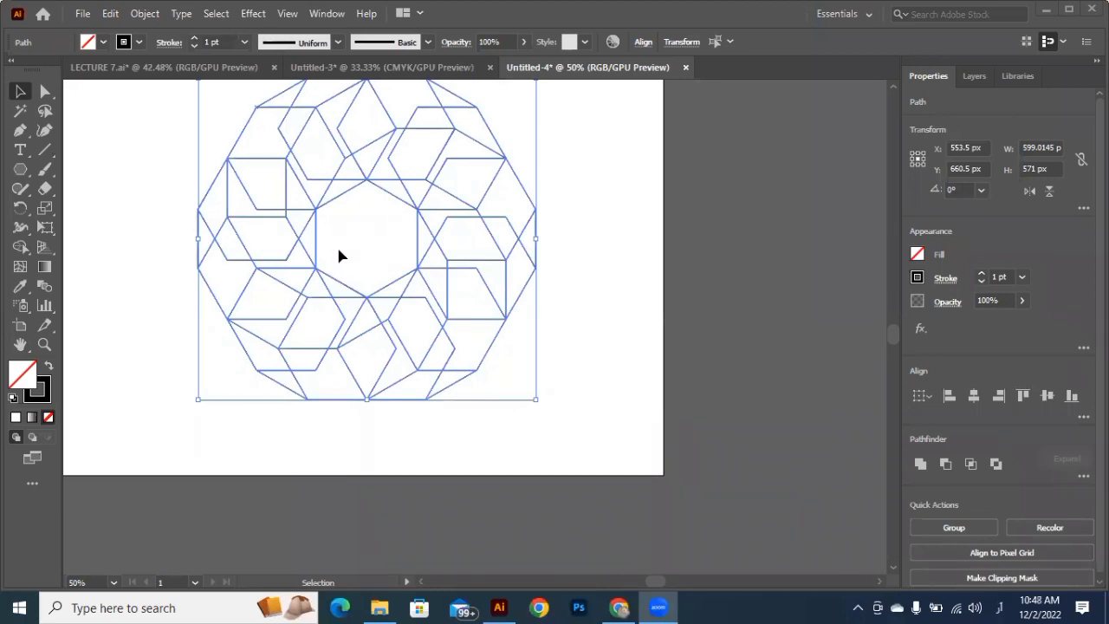
scroll(66, 272, "up", 3)
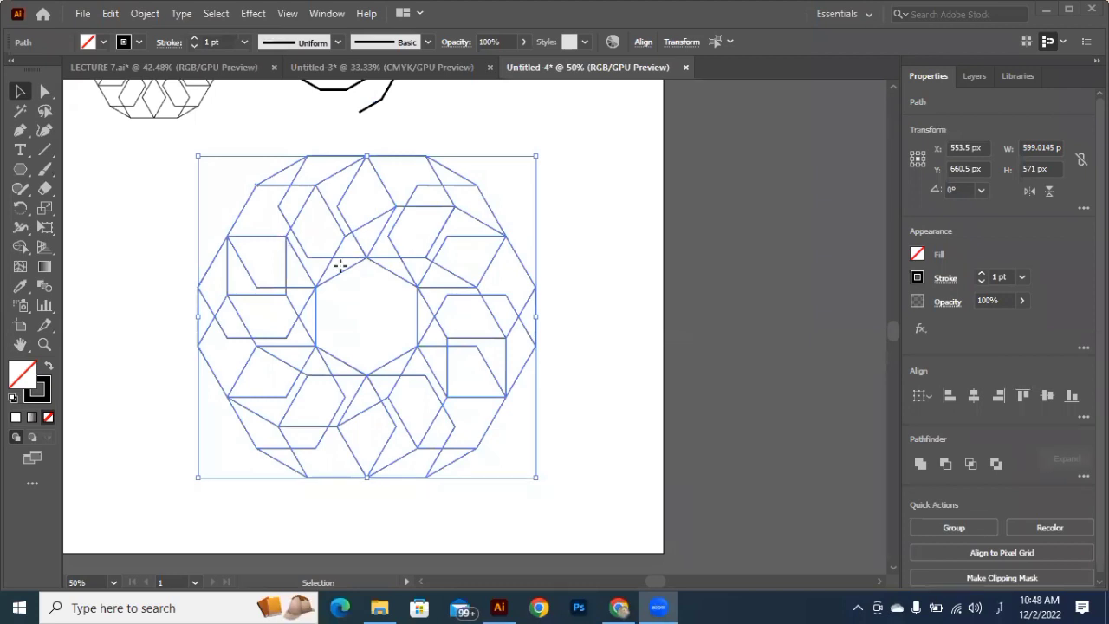
key("shift+m")
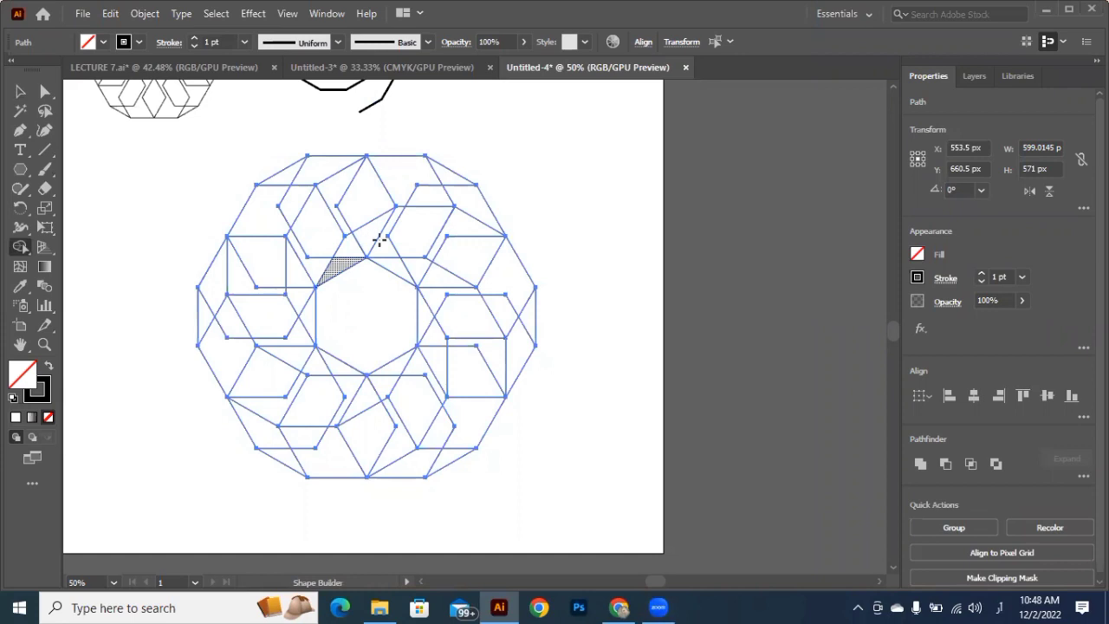
mouse_move(379, 240)
left_mouse_down()
mouse_move(446, 231)
mouse_move(512, 280)
mouse_move(520, 346)
left_mouse_up()
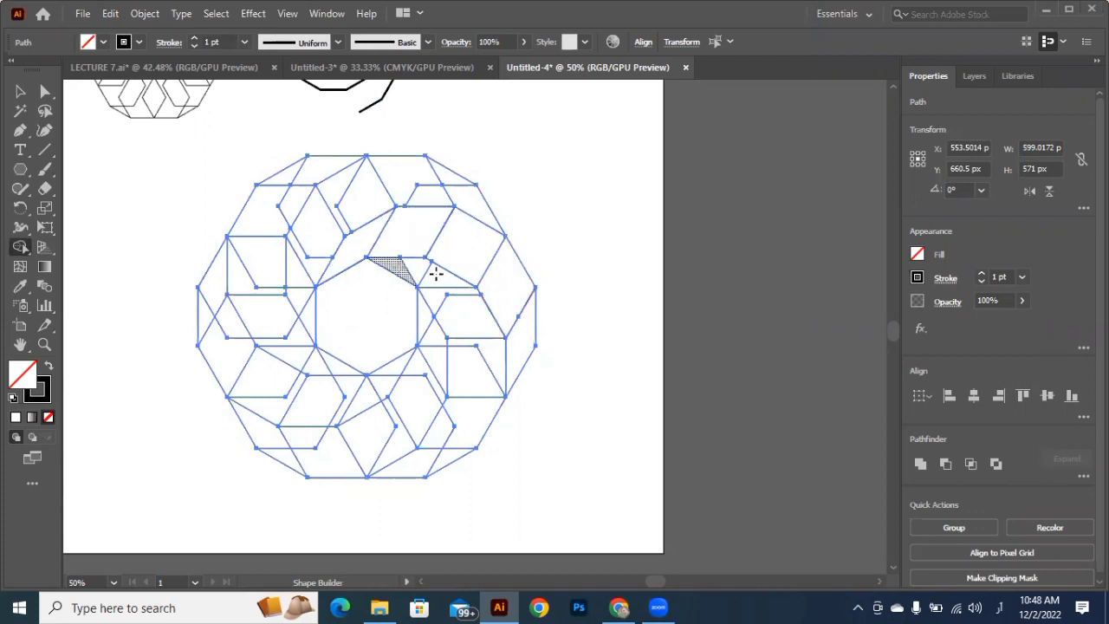
mouse_move(436, 273)
left_mouse_down()
mouse_move(458, 313)
mouse_move(436, 297)
left_mouse_up()
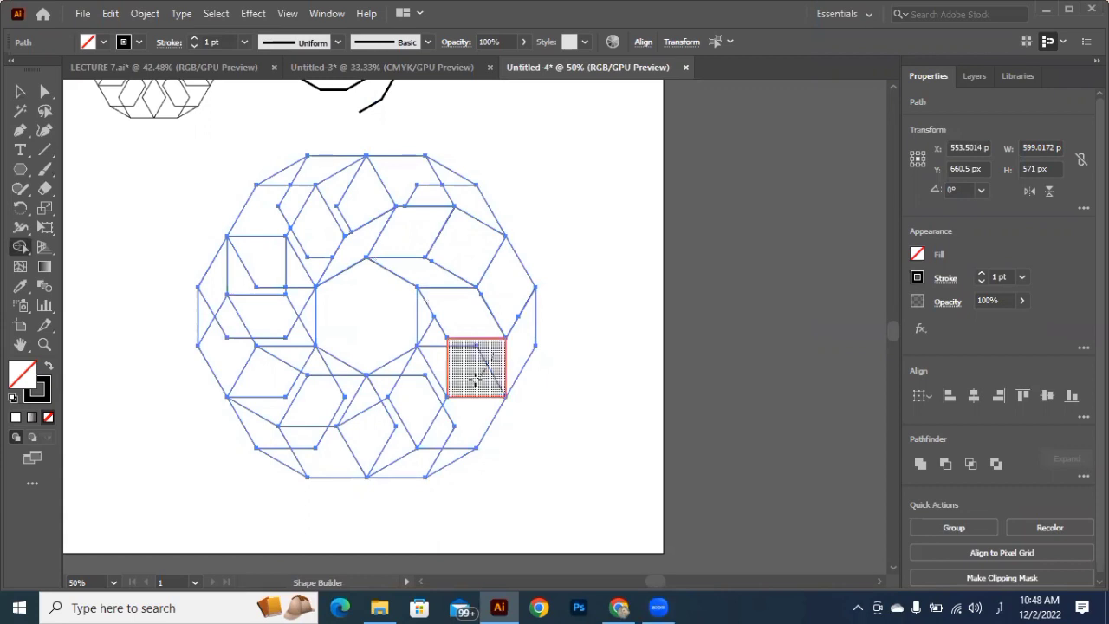
left_click(453, 425)
Merge the remaining fragments along the ring's bottom, left side and upper-left into clean four-sided tiles, finishing the Shape Builder work.
scroll(475, 379, "down", 1)
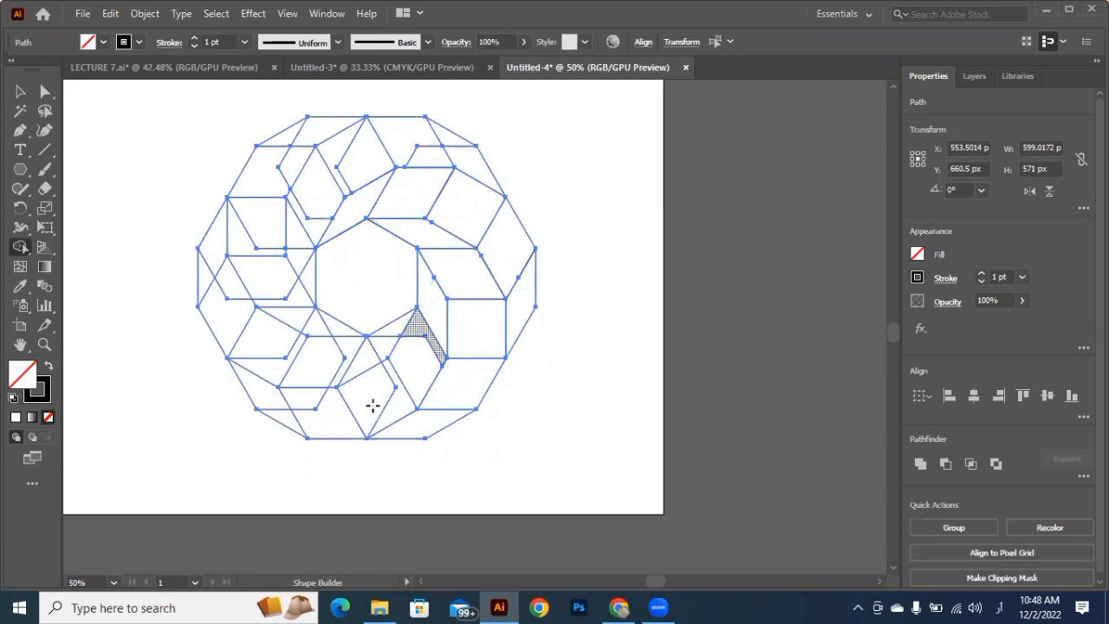
left_click_drag(372, 406, 289, 416)
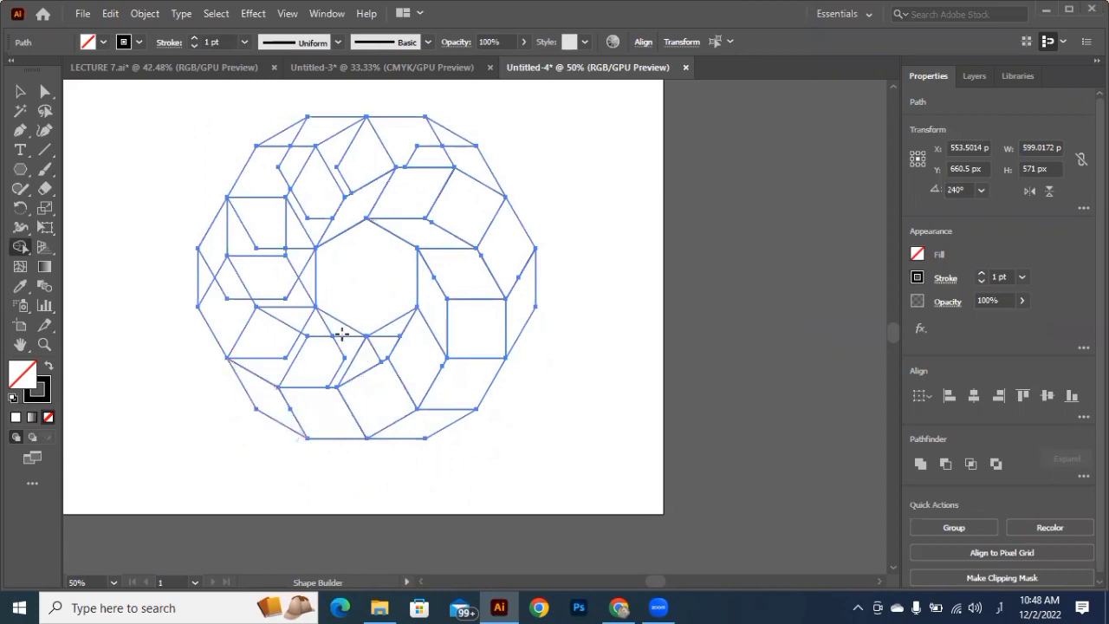
mouse_move(341, 333)
left_mouse_down()
mouse_move(324, 357)
mouse_move(286, 355)
left_mouse_up()
left_click(251, 343)
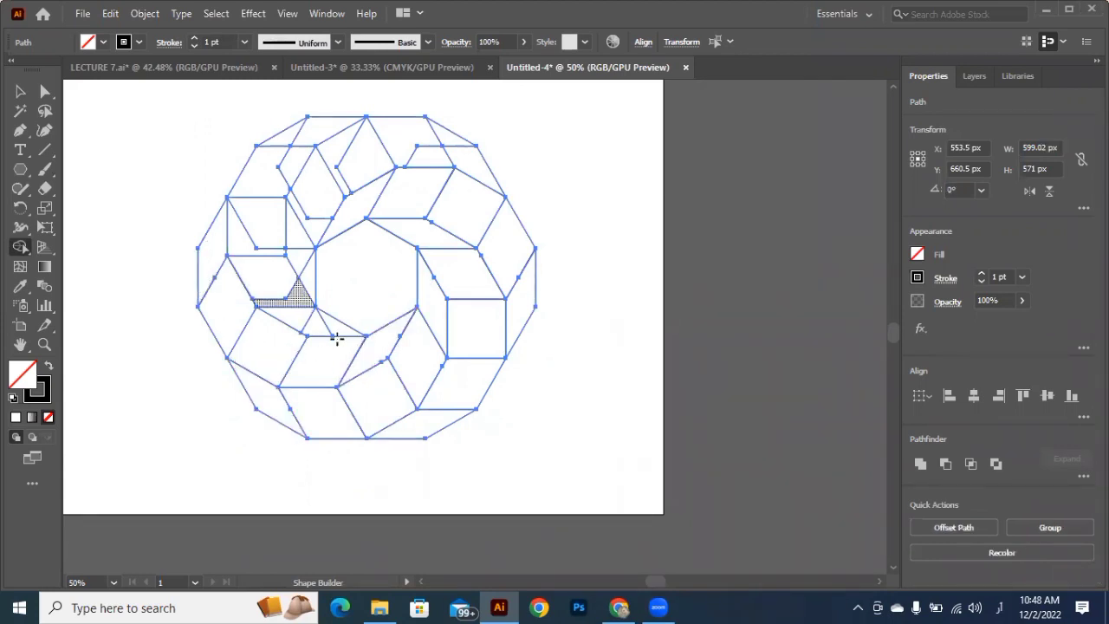
left_click_drag(309, 318, 251, 250)
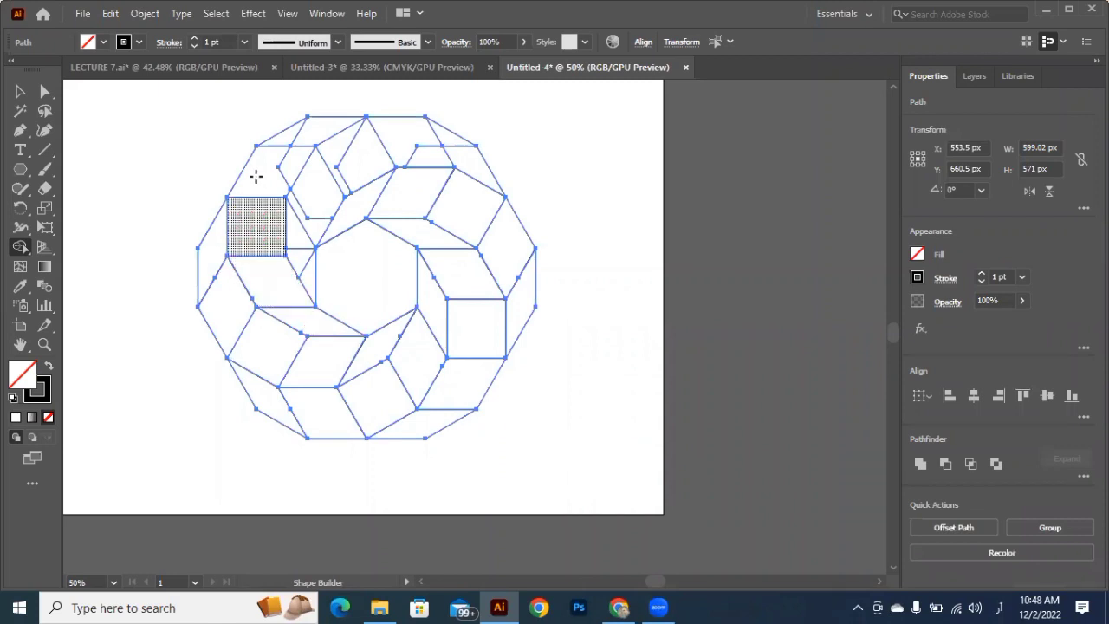
left_click_drag(286, 140, 325, 139)
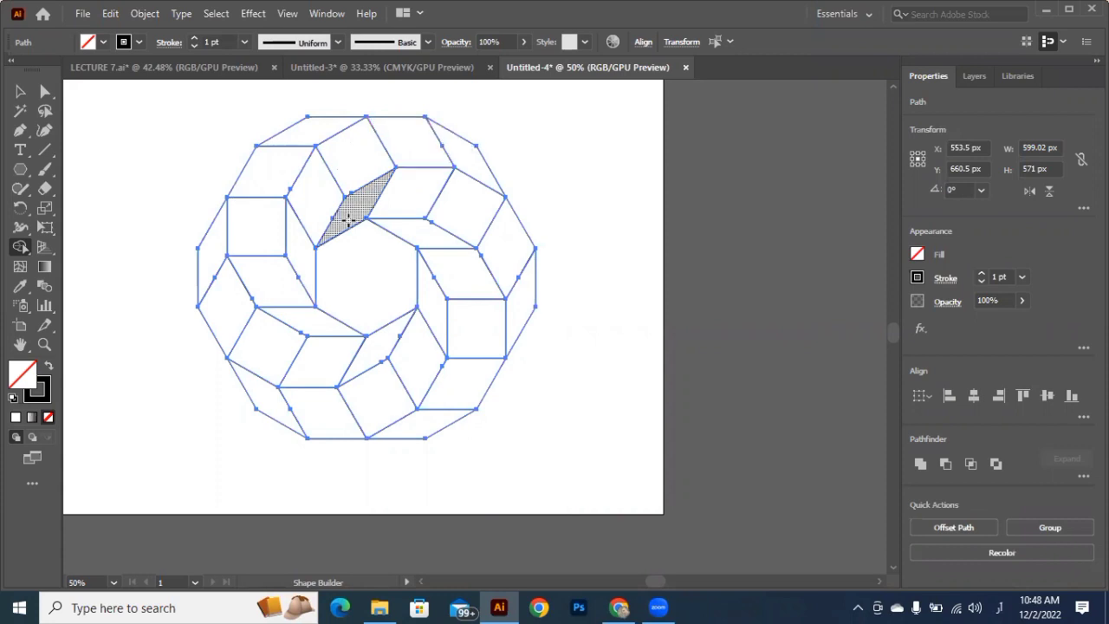
key("v")
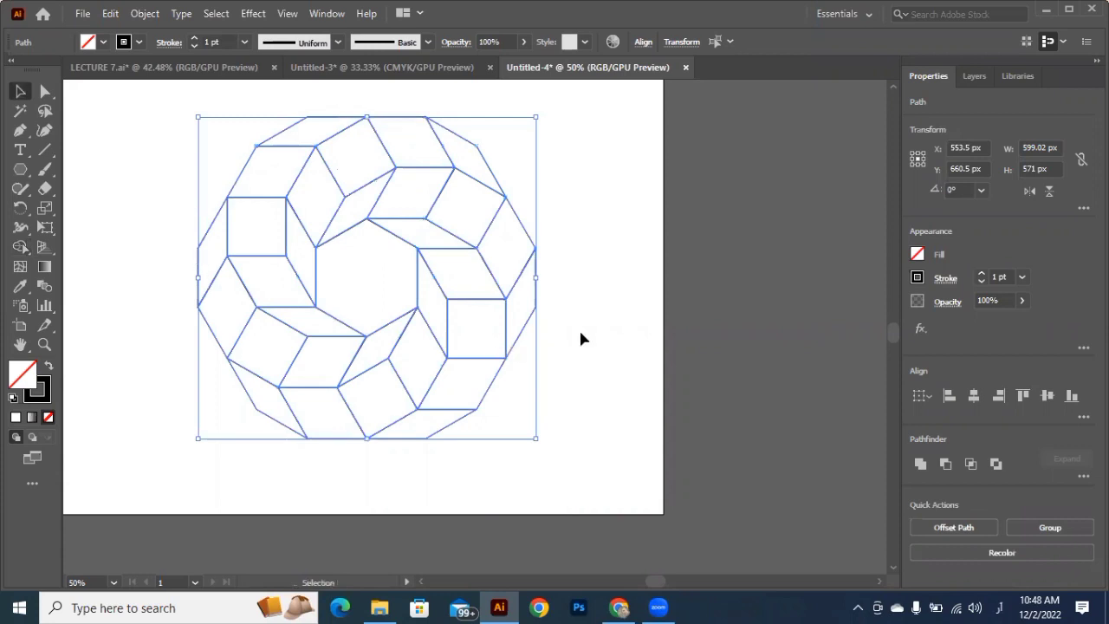
Duplicate the large tiled ring, scale the copy to about 272 × 259 px, and place it beside the arc group at the artboard's upper right.
left_click(442, 295)
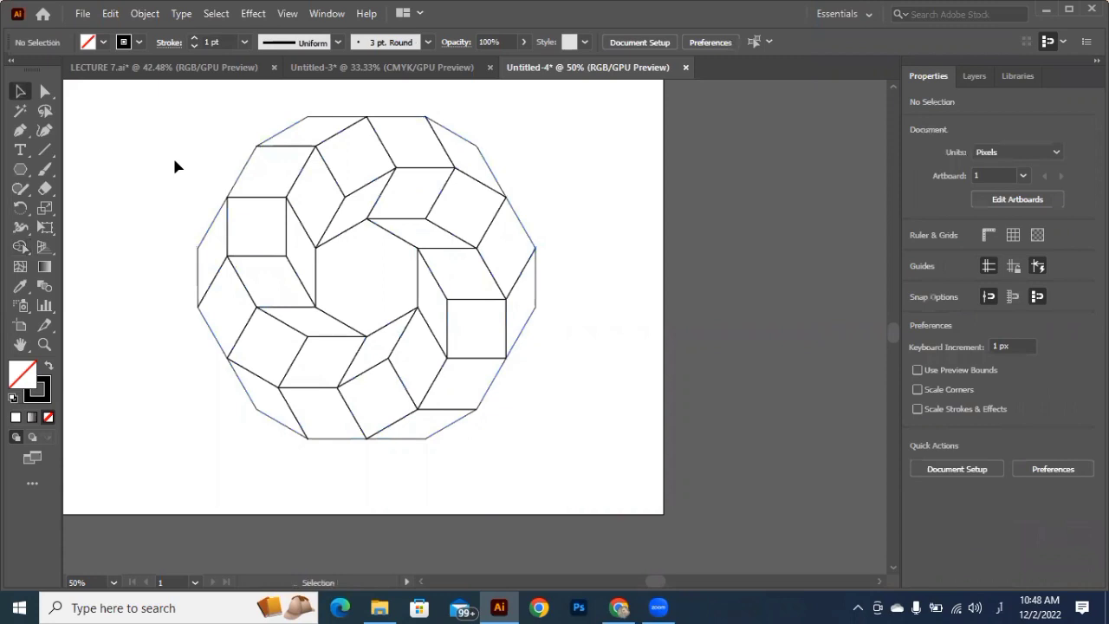
scroll(174, 152, "down", 2)
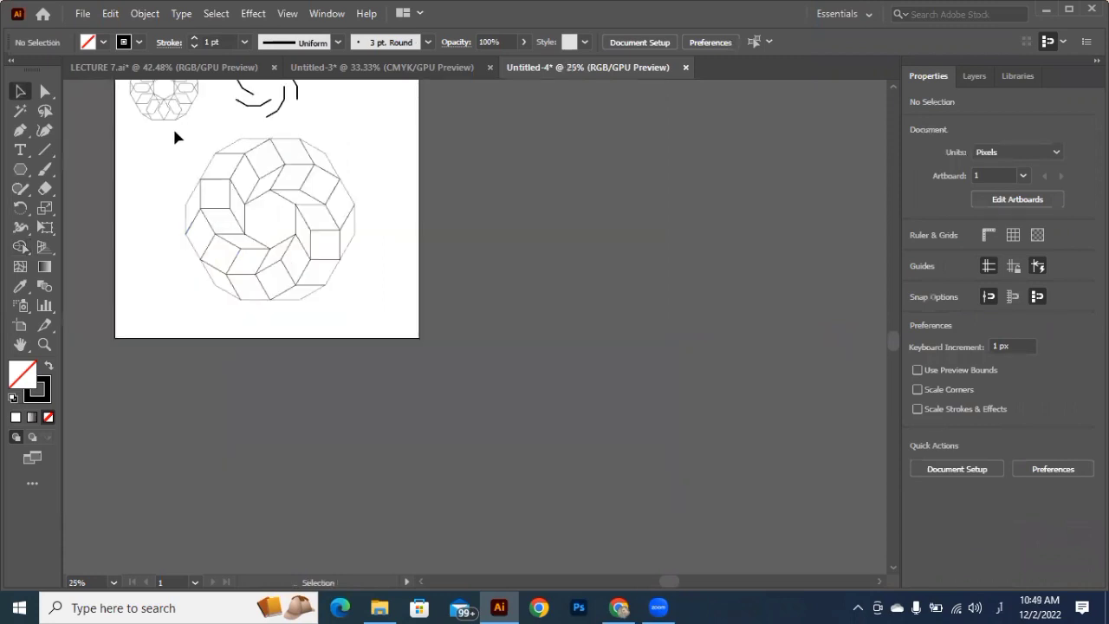
left_click_drag(174, 132, 558, 258)
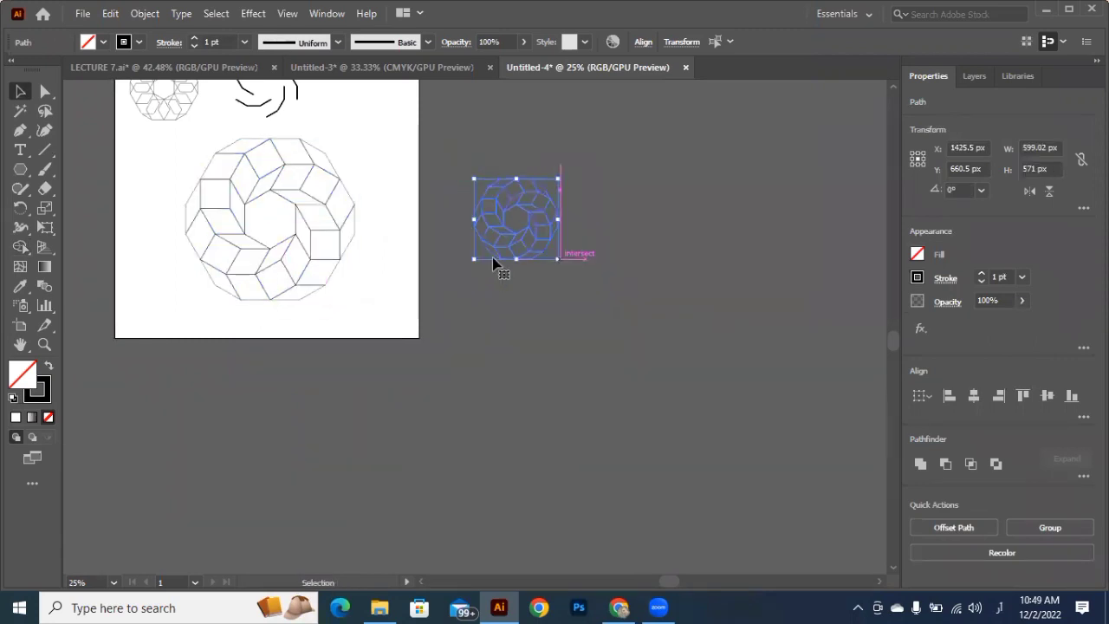
scroll(542, 346, "up", 2)
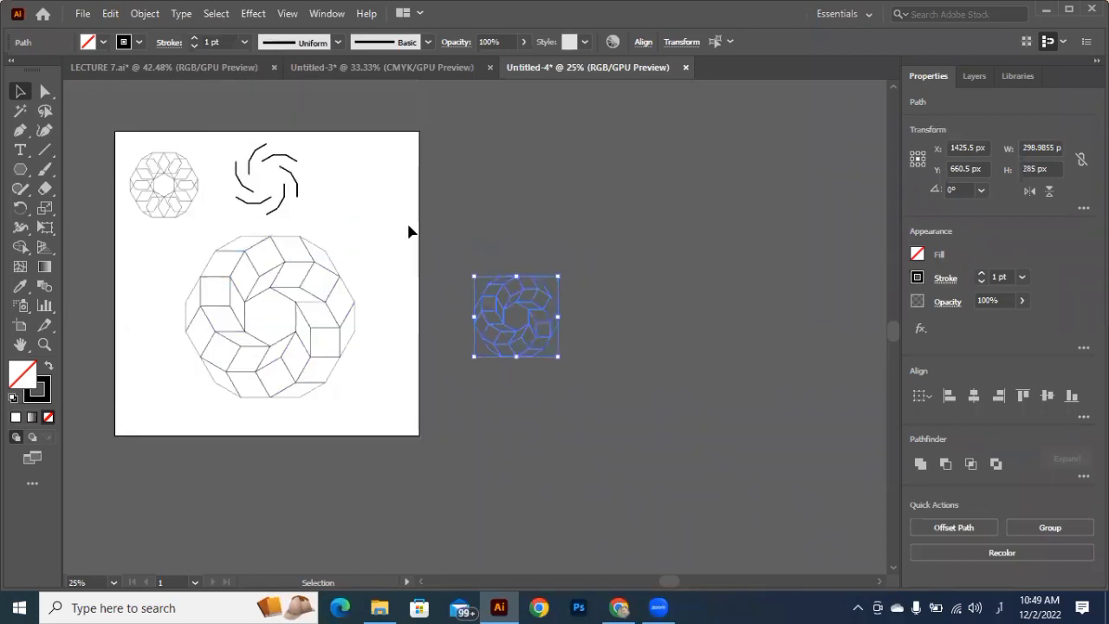
left_click_drag(532, 337, 378, 254)
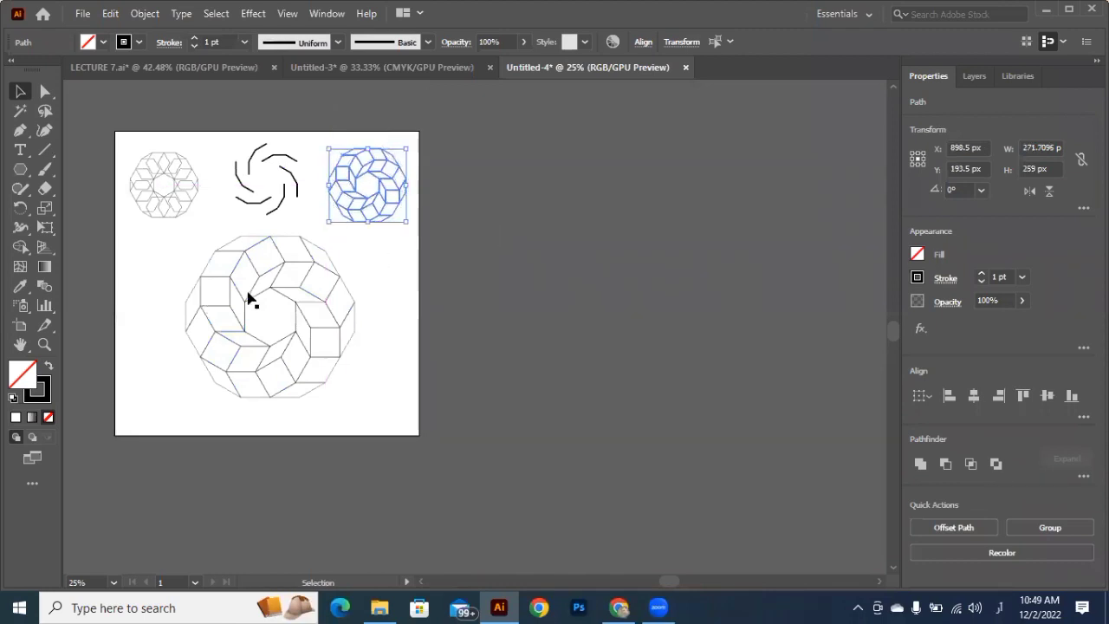
left_click(243, 303)
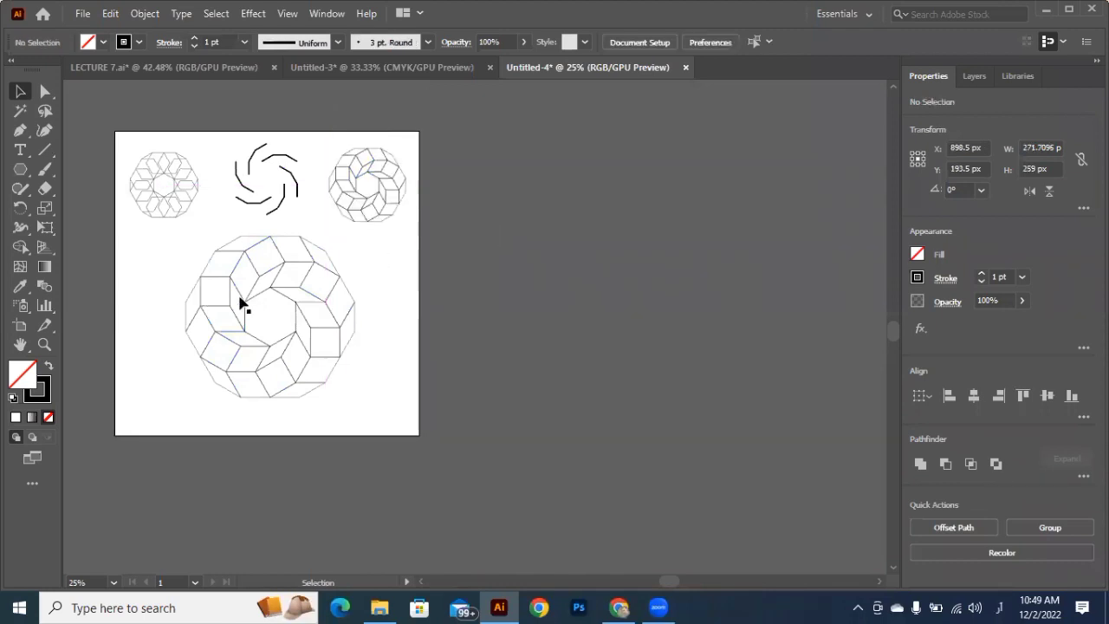
Select the narrow outer tile on the large ring's far left and give it a white-to-black linear gradient fill with no stroke.
left_click(191, 346)
left_click(169, 352)
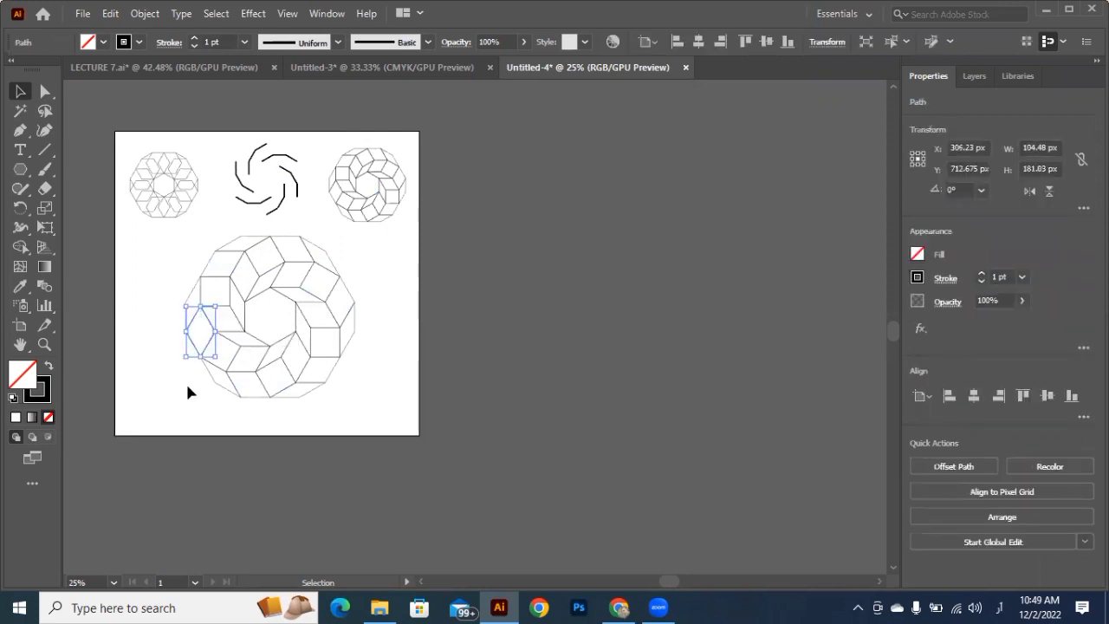
left_click(185, 389)
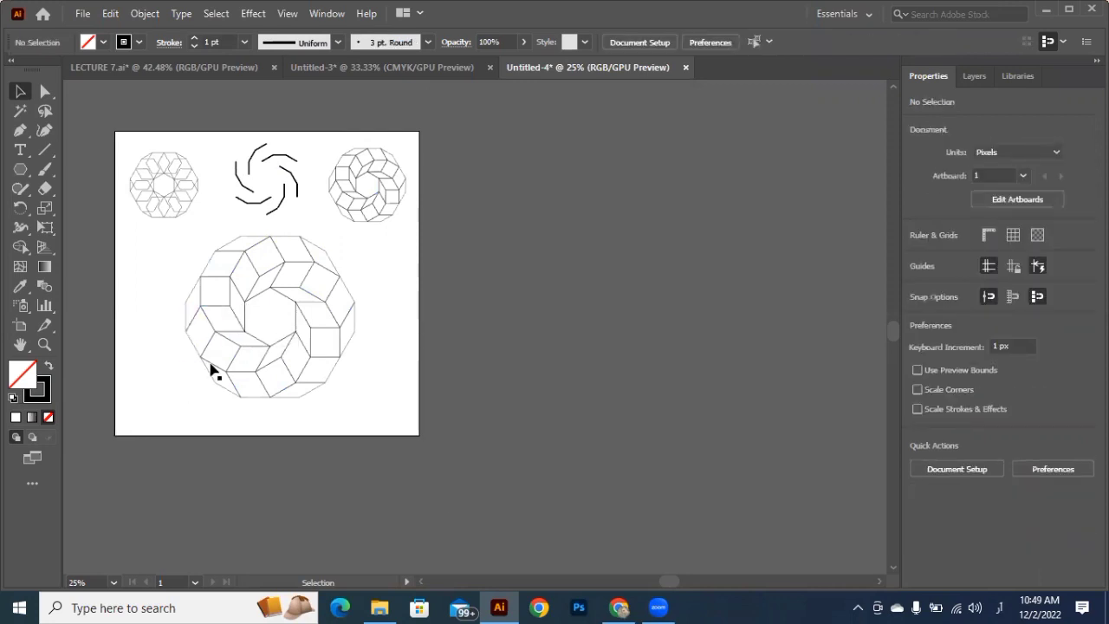
left_click(186, 317)
key("ctrl+equal")
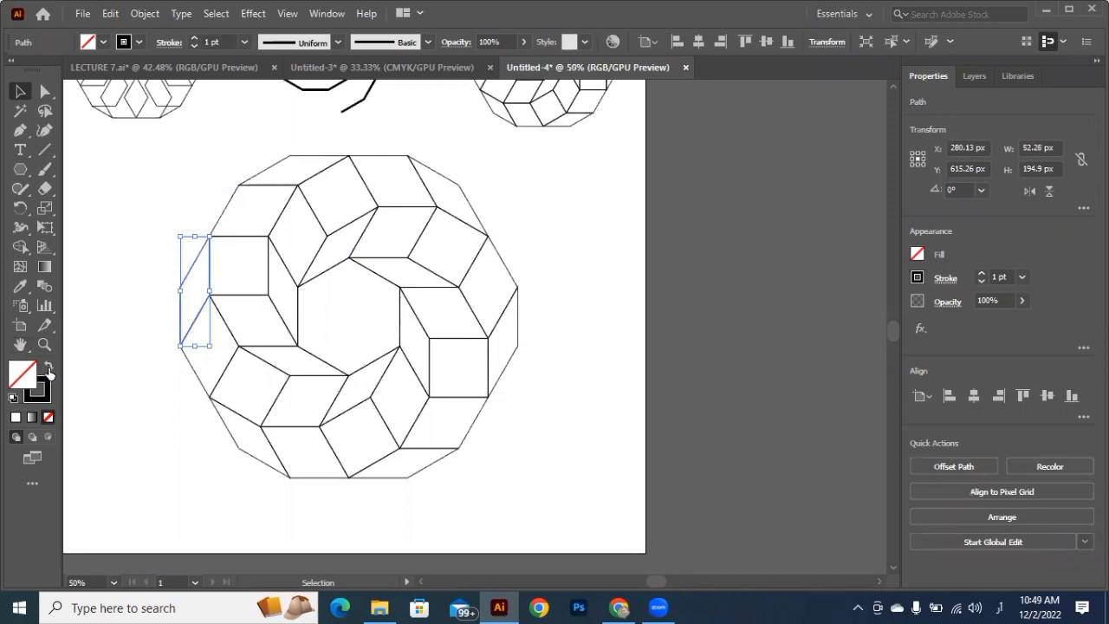
left_click(36, 417)
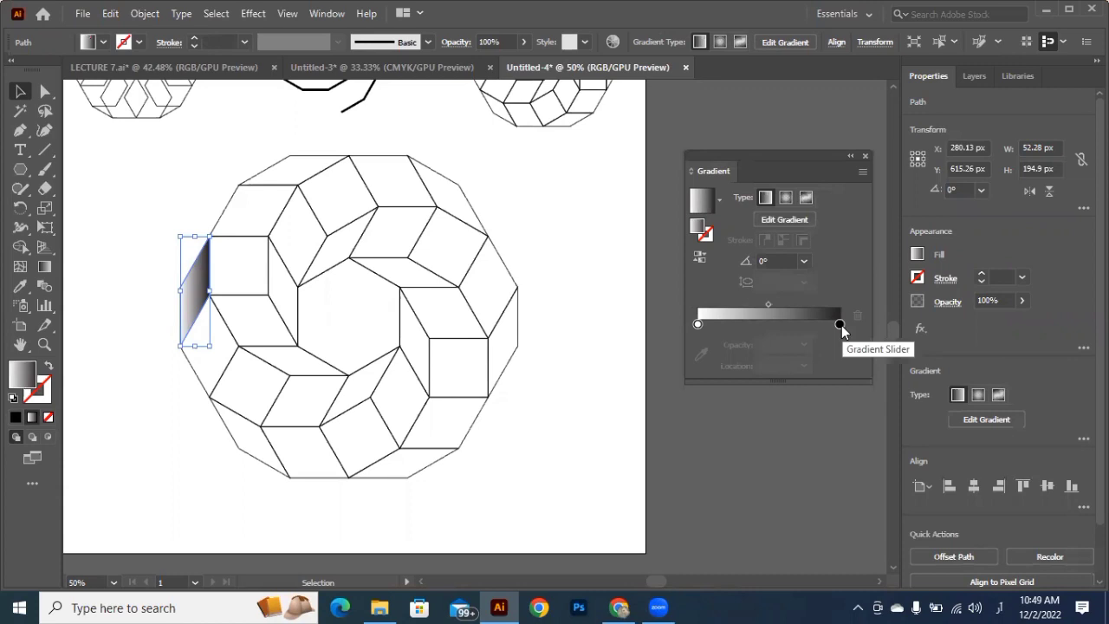
Change the tile gradient's black end stop to the crimson-pink swatch.
left_click(840, 325)
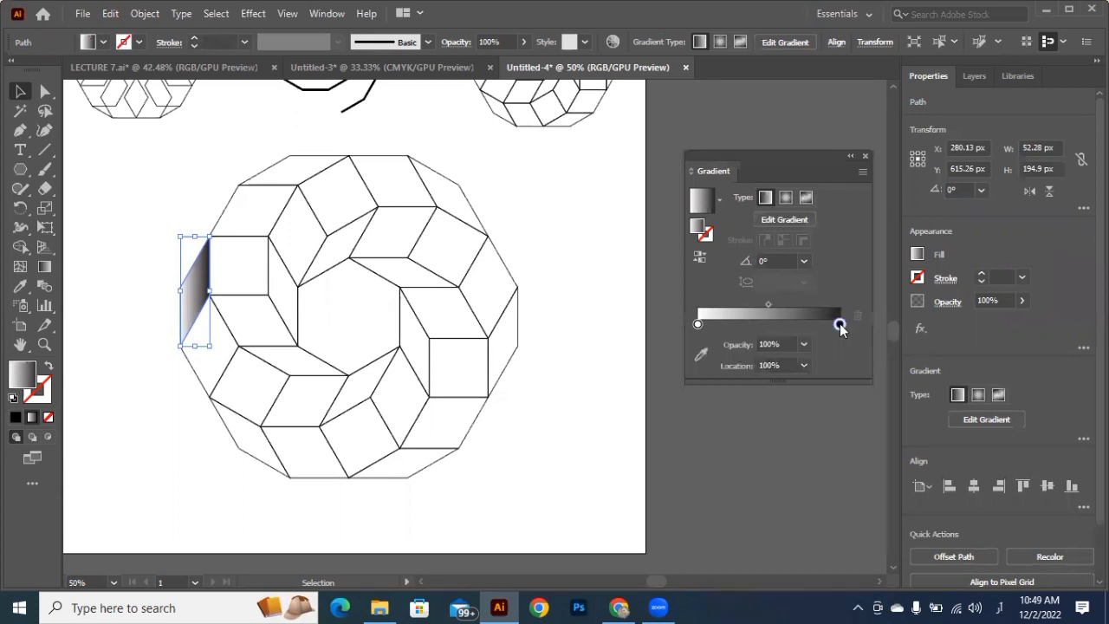
double_click(840, 325)
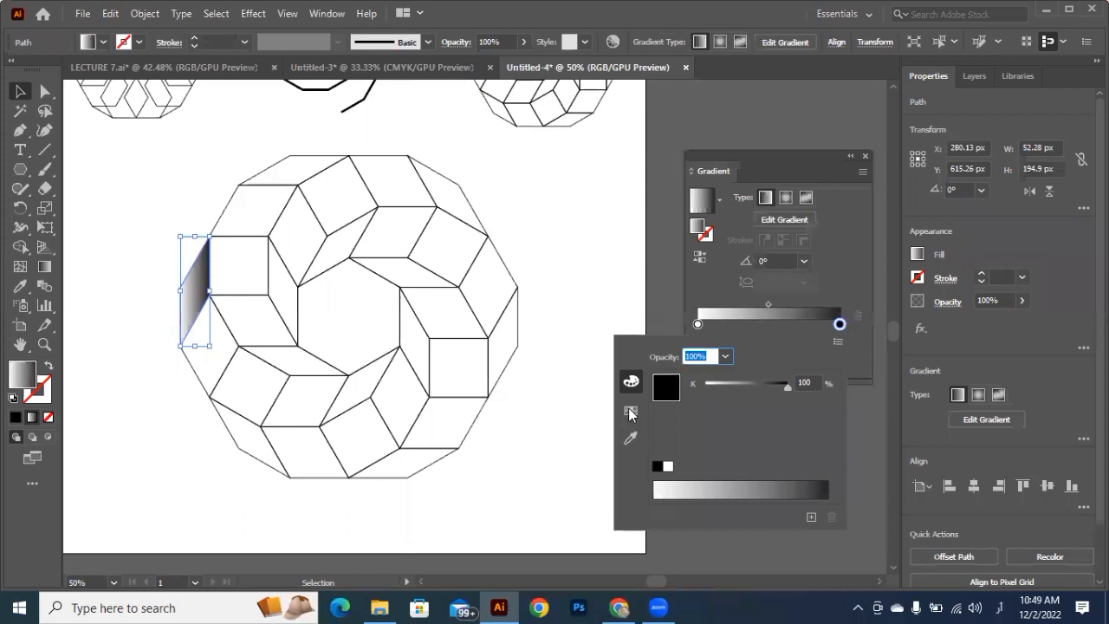
left_click(630, 413)
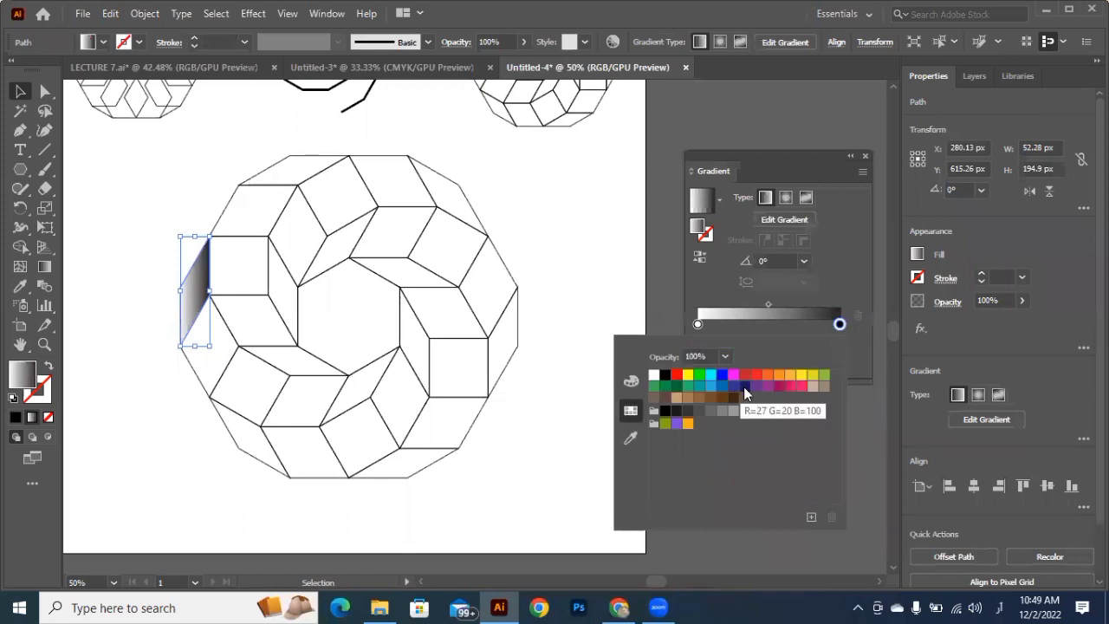
left_click(744, 388)
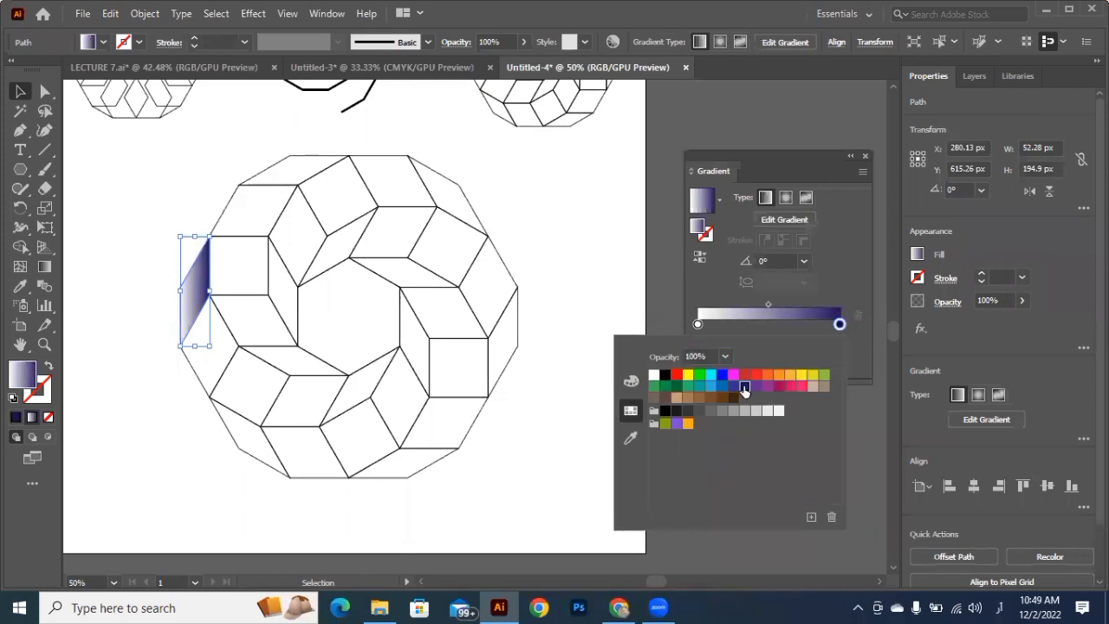
left_click(721, 375)
left_click(779, 387)
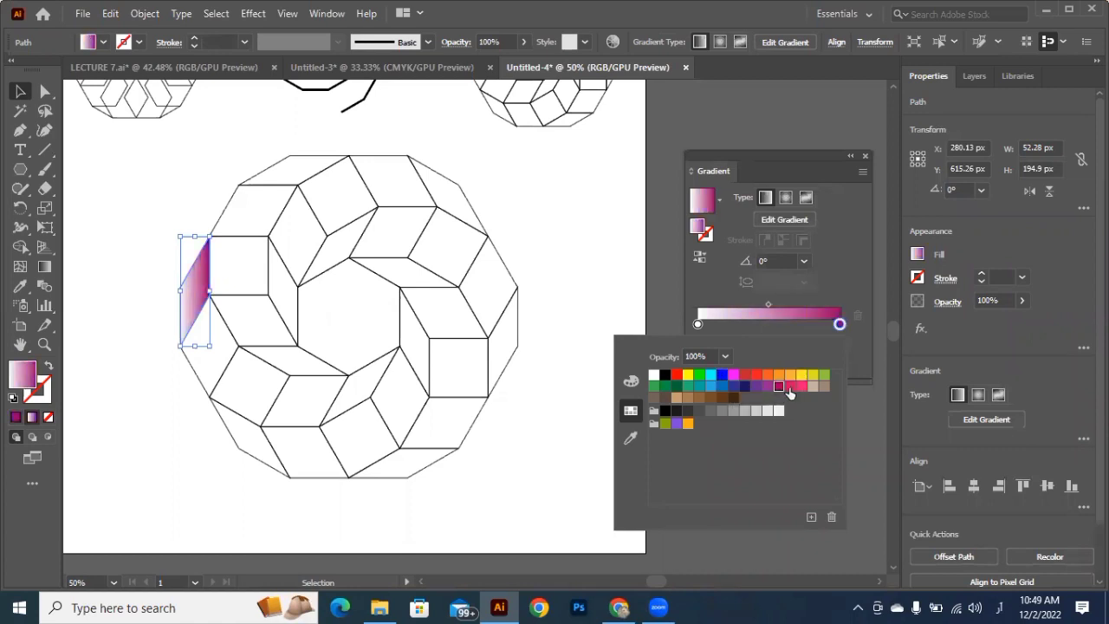
left_click(790, 388)
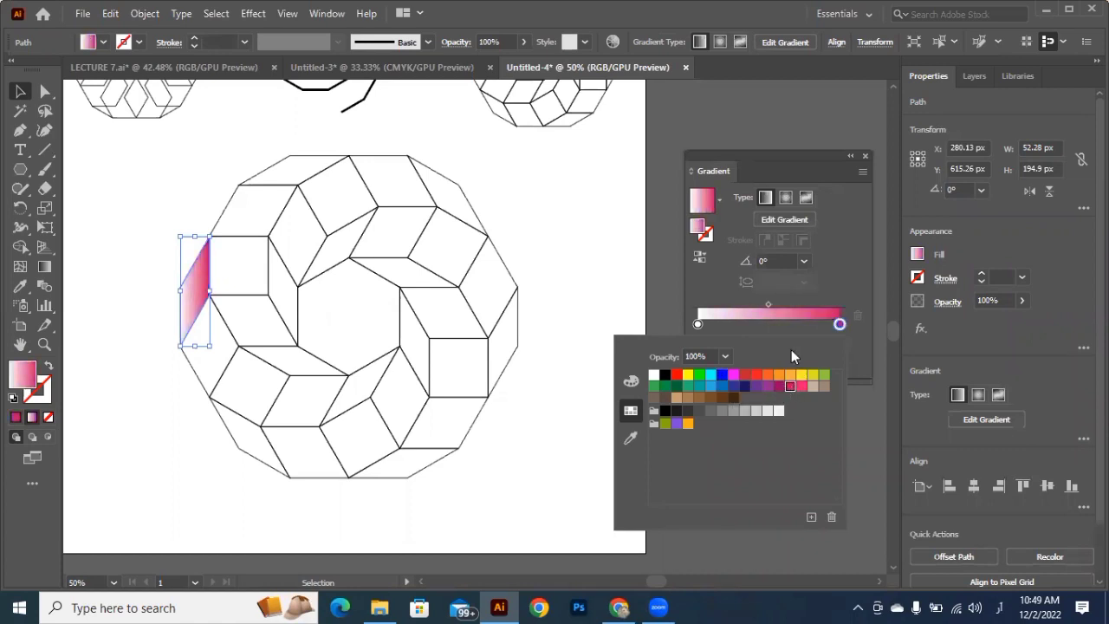
Change the tile gradient's white start stop to the dark blue swatch R=27 G=20 B=100.
left_click(697, 325)
double_click(698, 325)
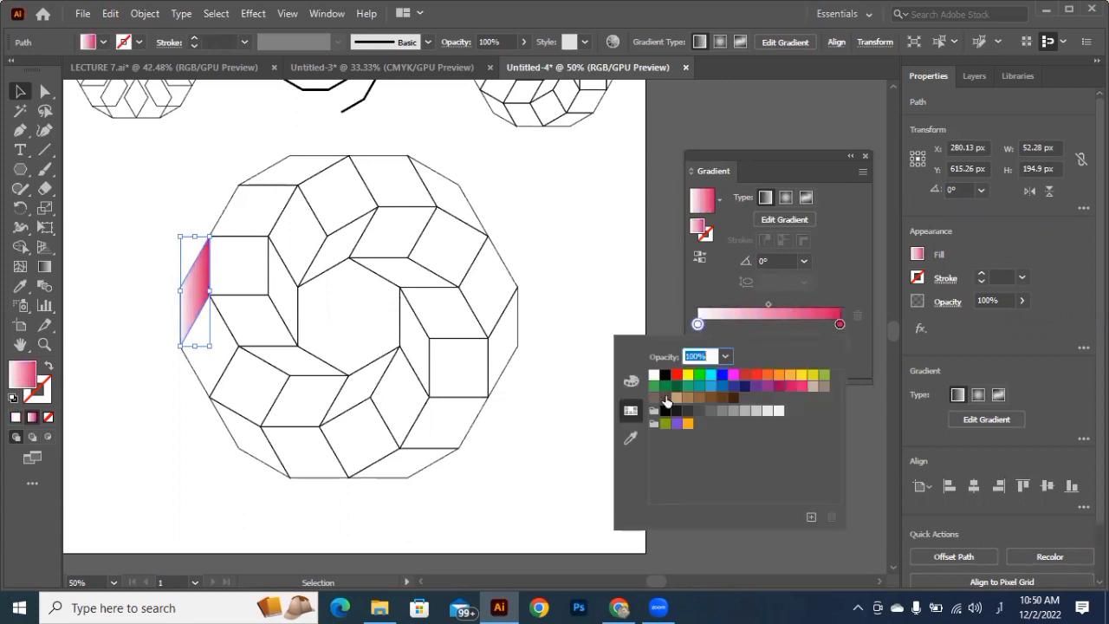
left_click(766, 387)
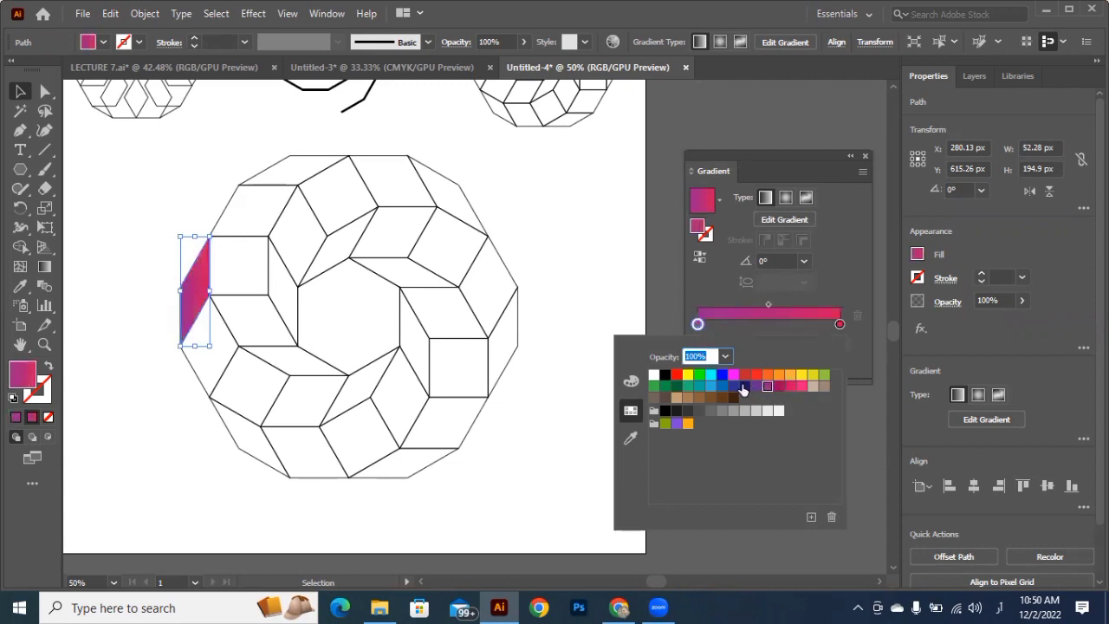
left_click(743, 388)
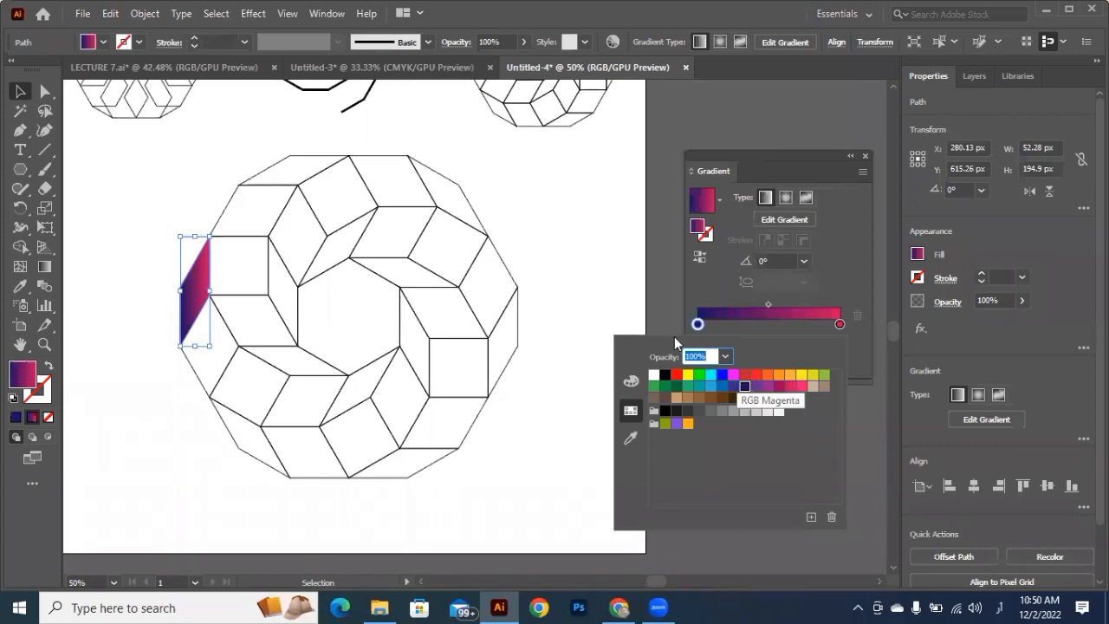
Select the remaining four tiles of the lower-left swirl arm and copy the blue-to-crimson gradient onto them with the Eyedropper.
left_click(194, 377)
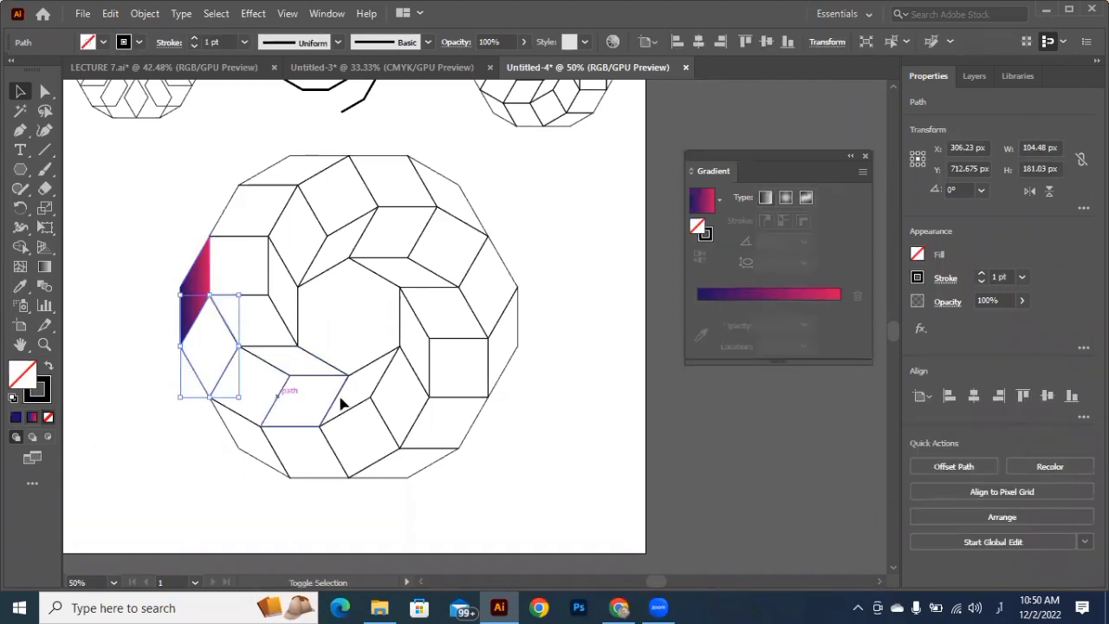
left_click(364, 394, "shift")
left_click(362, 384, "shift")
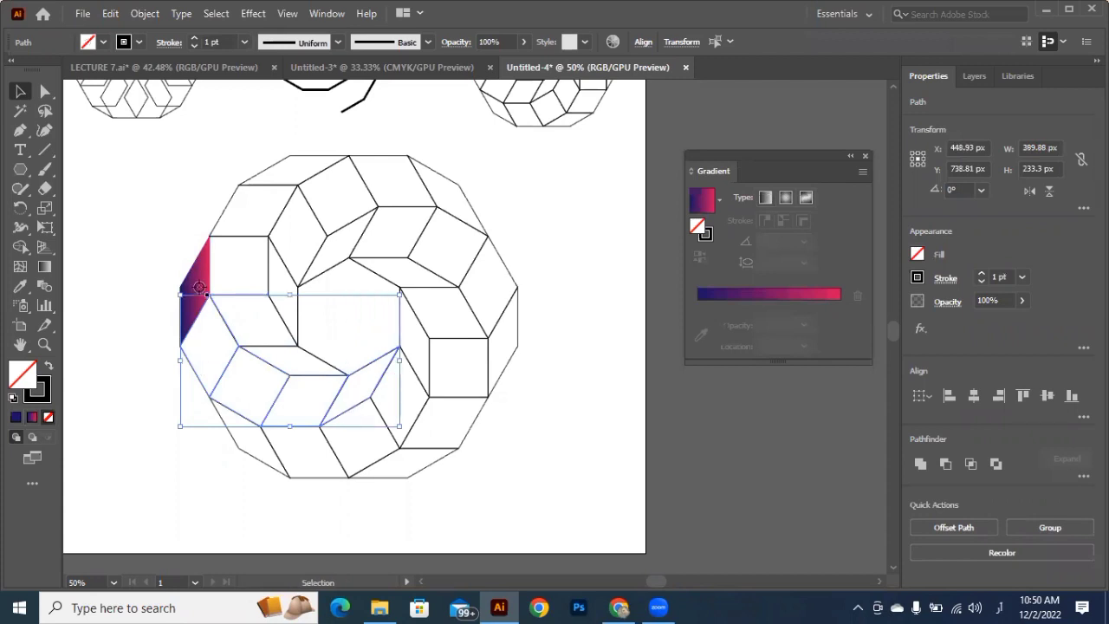
key("i")
left_click(199, 286)
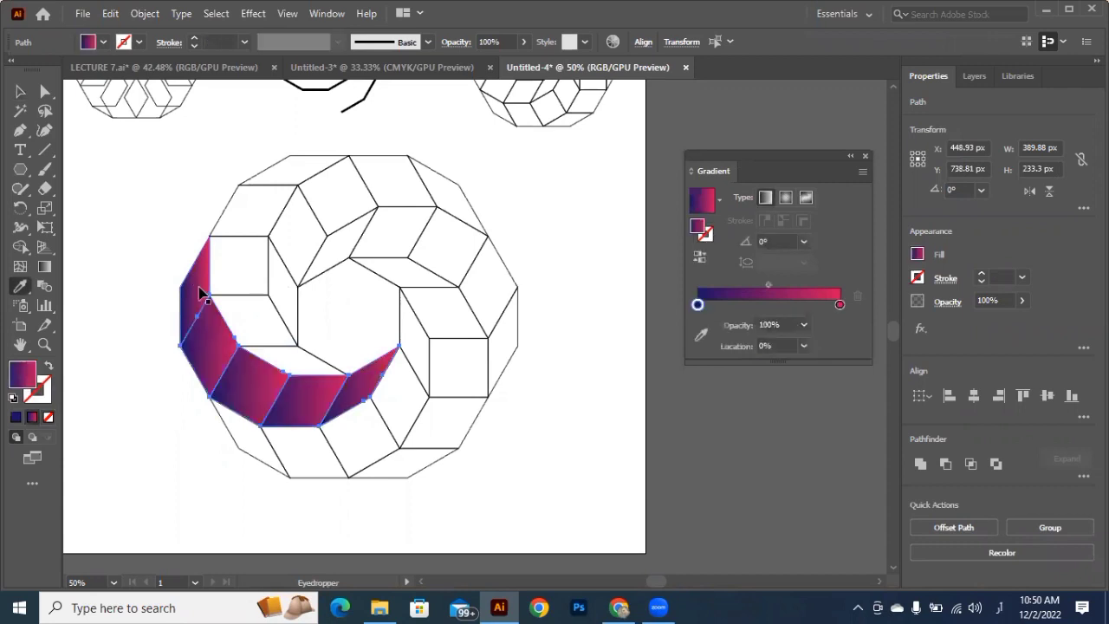
key("v")
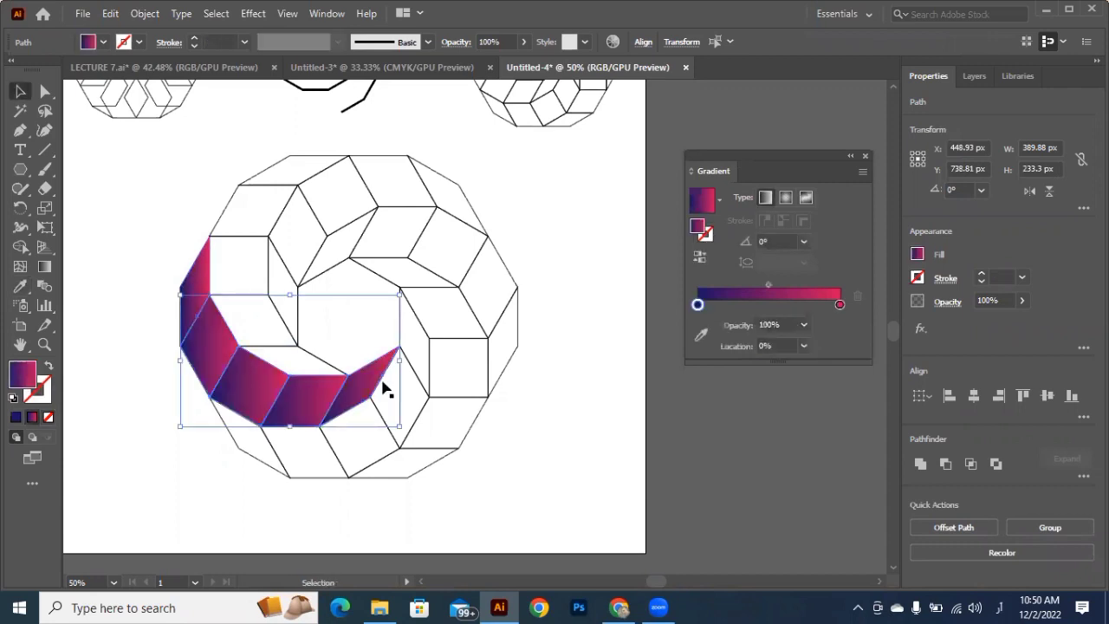
left_click(212, 289)
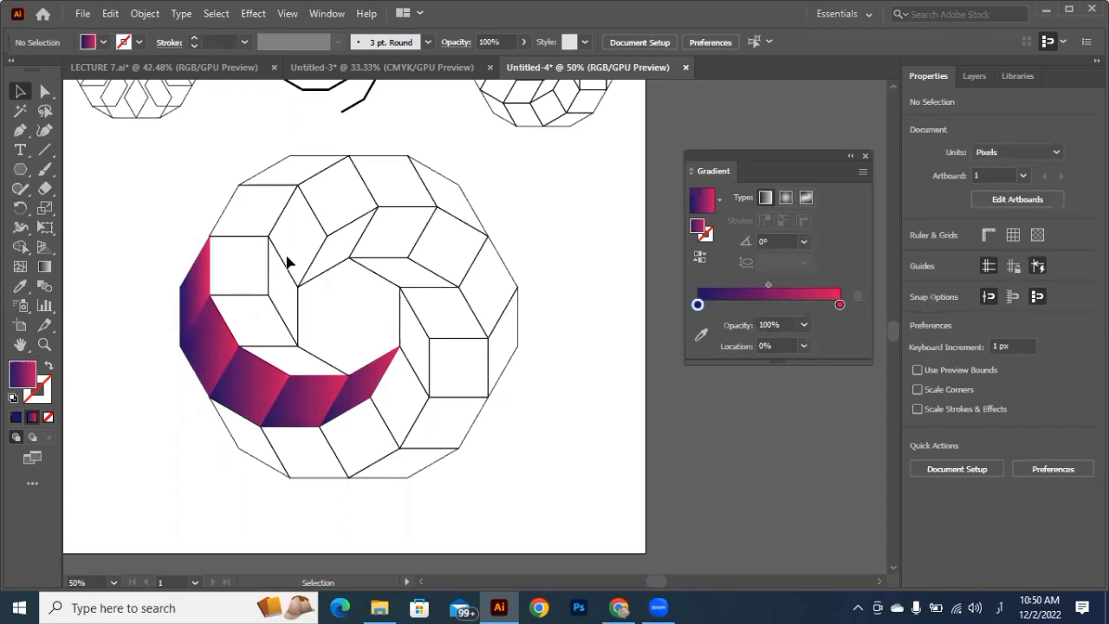
Select the five tiles of the swirl arm curving over the ring's top and sample the blue-to-crimson gradient onto them.
left_click(324, 224, "shift")
left_click(453, 185, "shift")
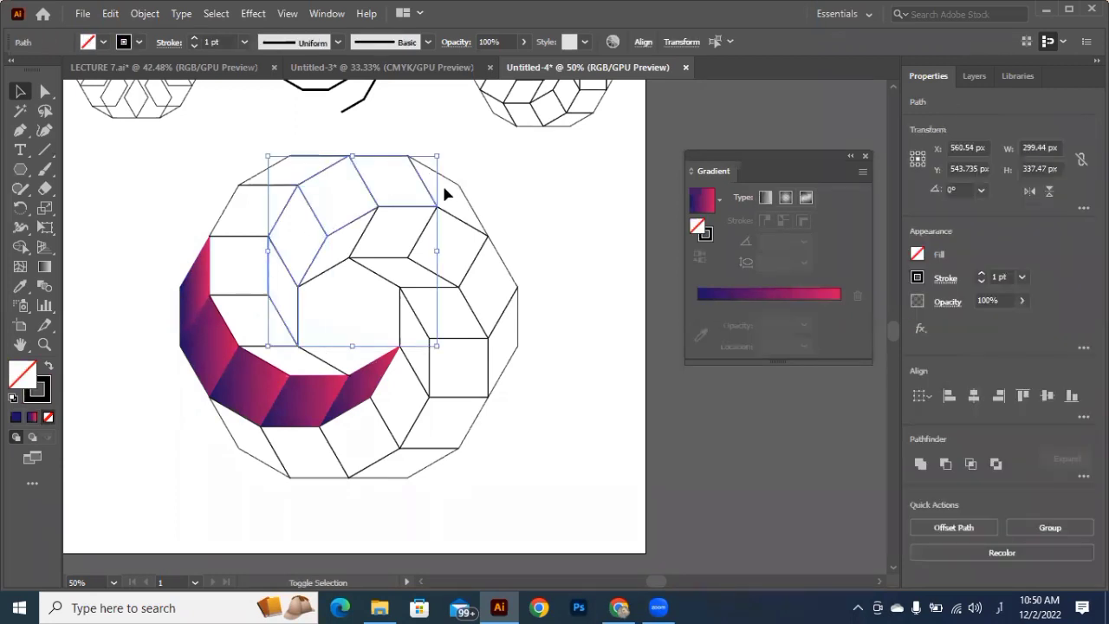
left_click(444, 194, "shift")
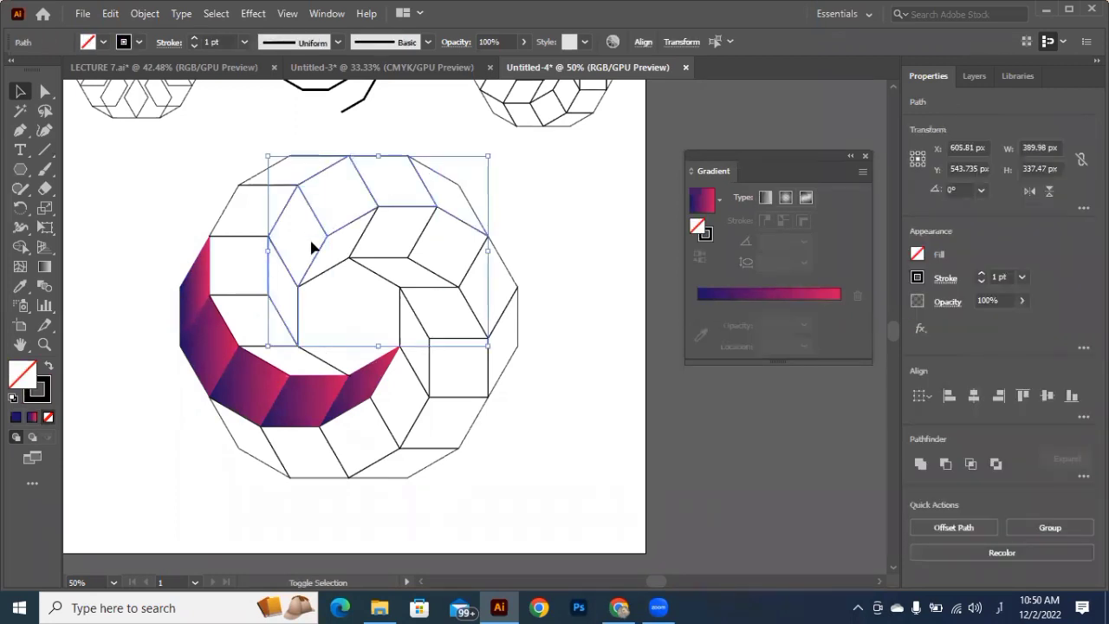
key("i")
left_click(203, 346)
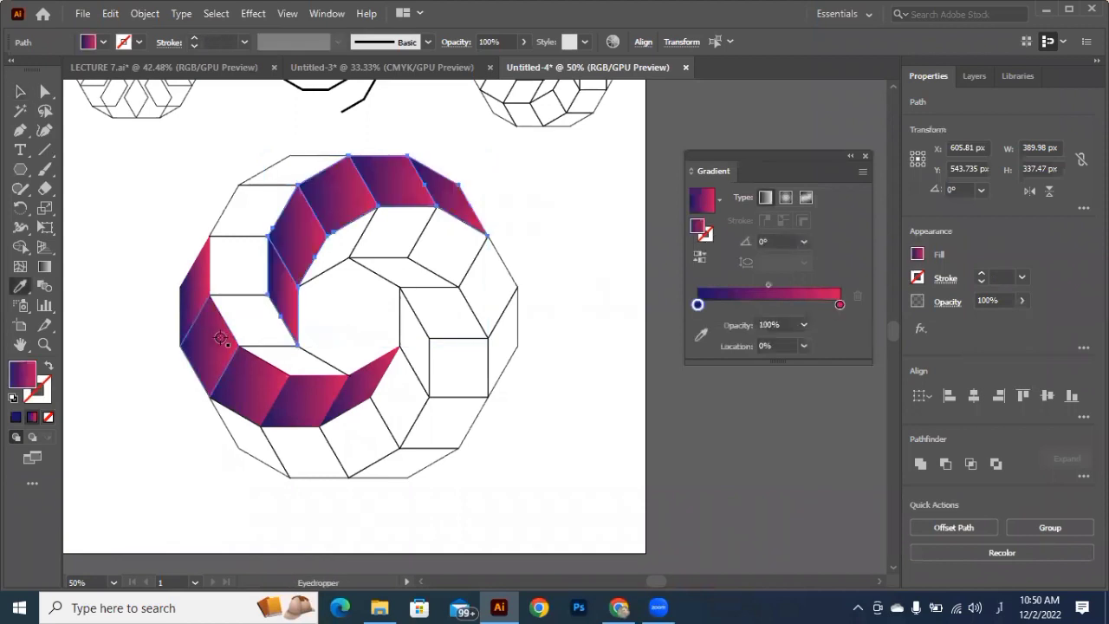
key("v")
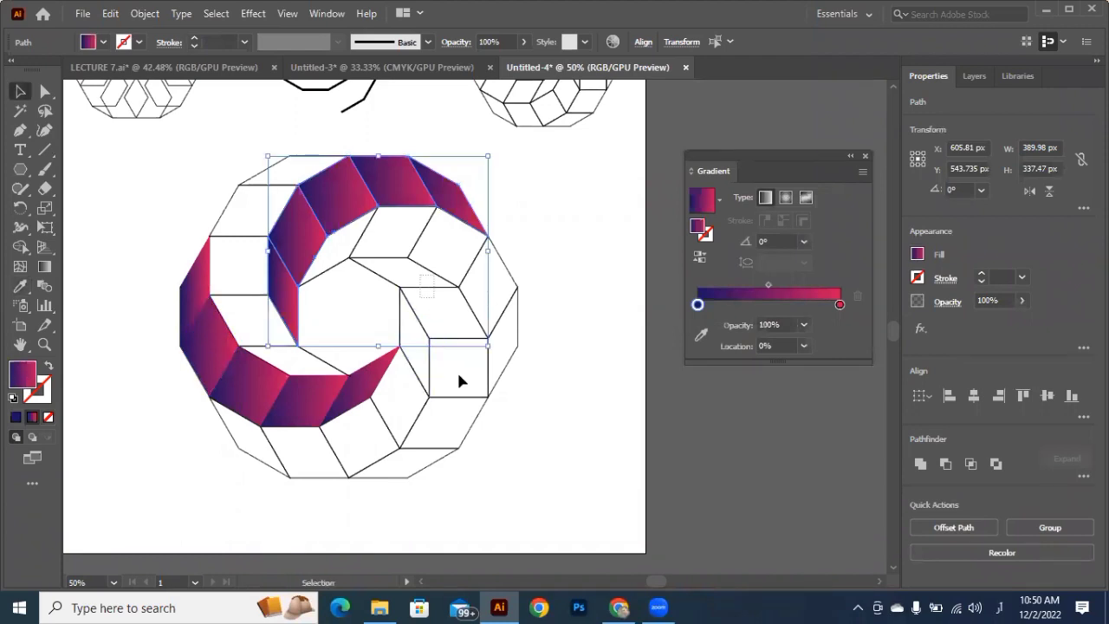
Select the five tiles of the swirl arm along the ring's right side and apply the same sampled blue-to-crimson gradient.
left_click_drag(421, 274, 433, 297)
left_click_drag(459, 374, 452, 422)
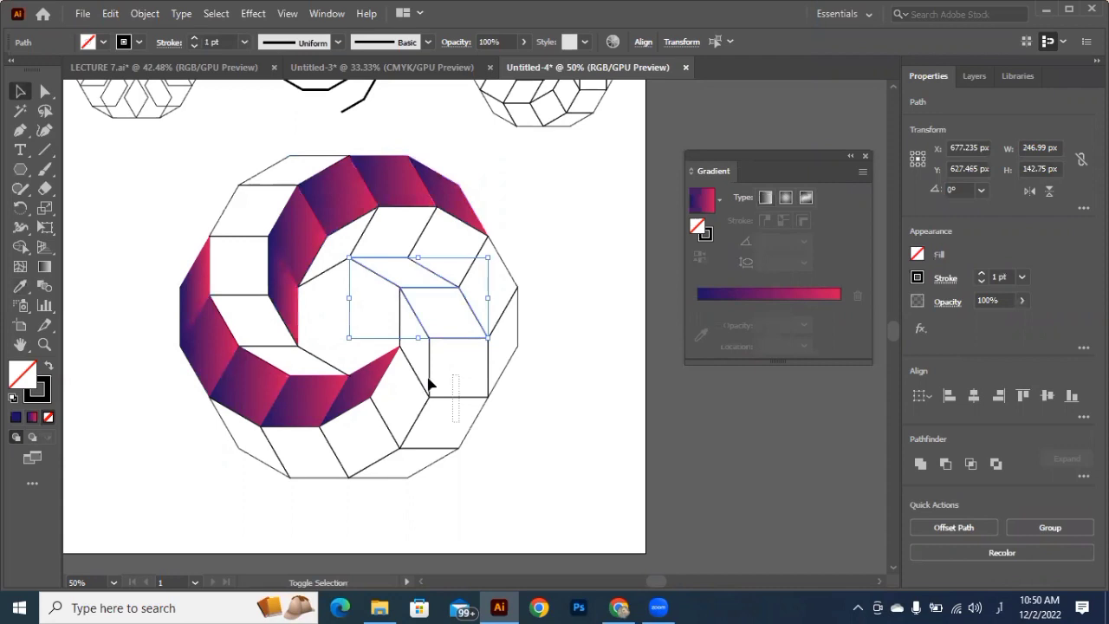
left_click_drag(428, 384, 423, 376)
scroll(423, 376, "down", 5)
scroll(424, 376, "up", 5)
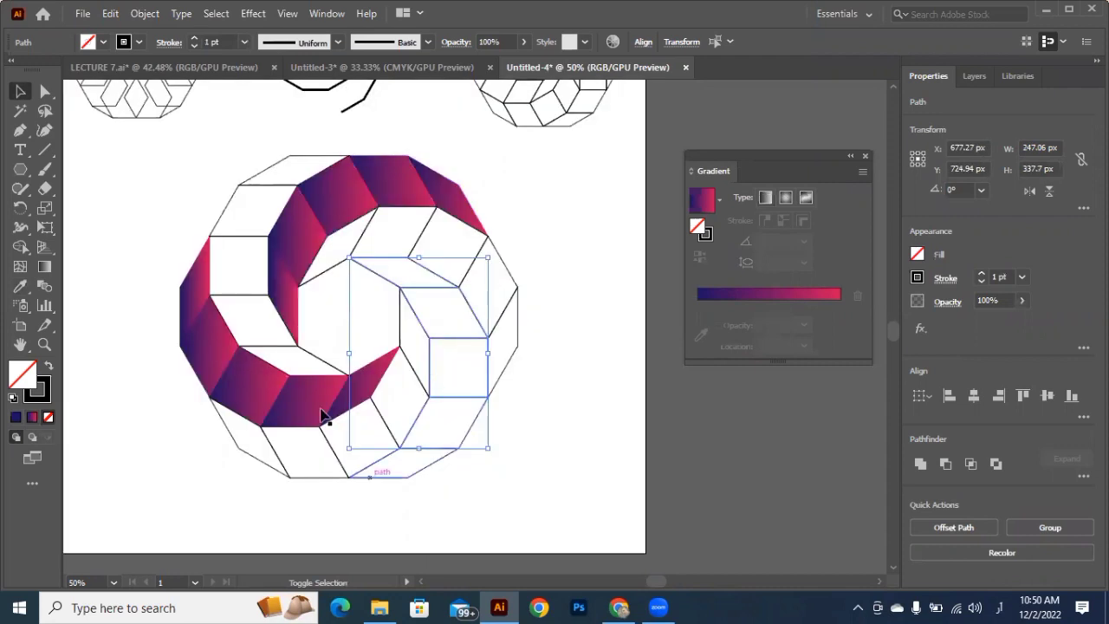
left_click(364, 416, "shift")
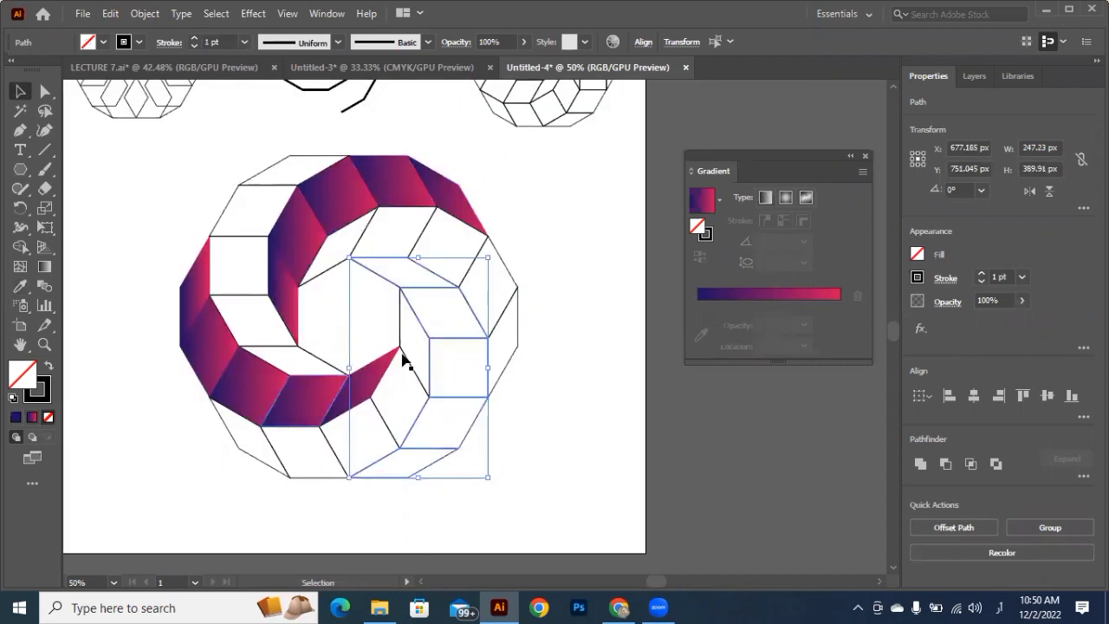
key("i")
left_click(386, 192)
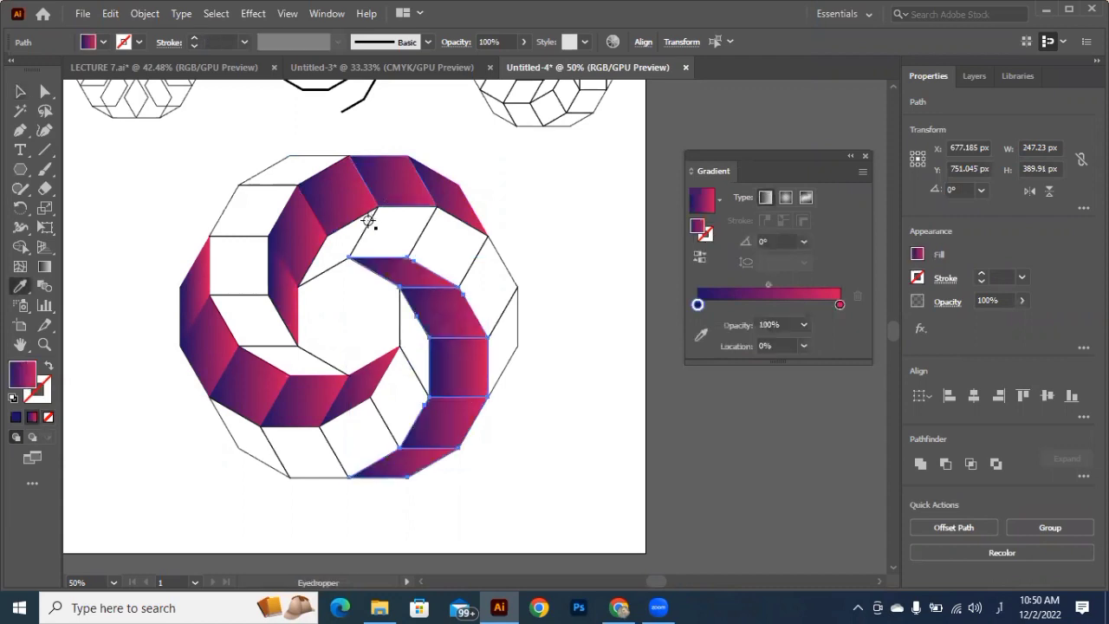
key("v")
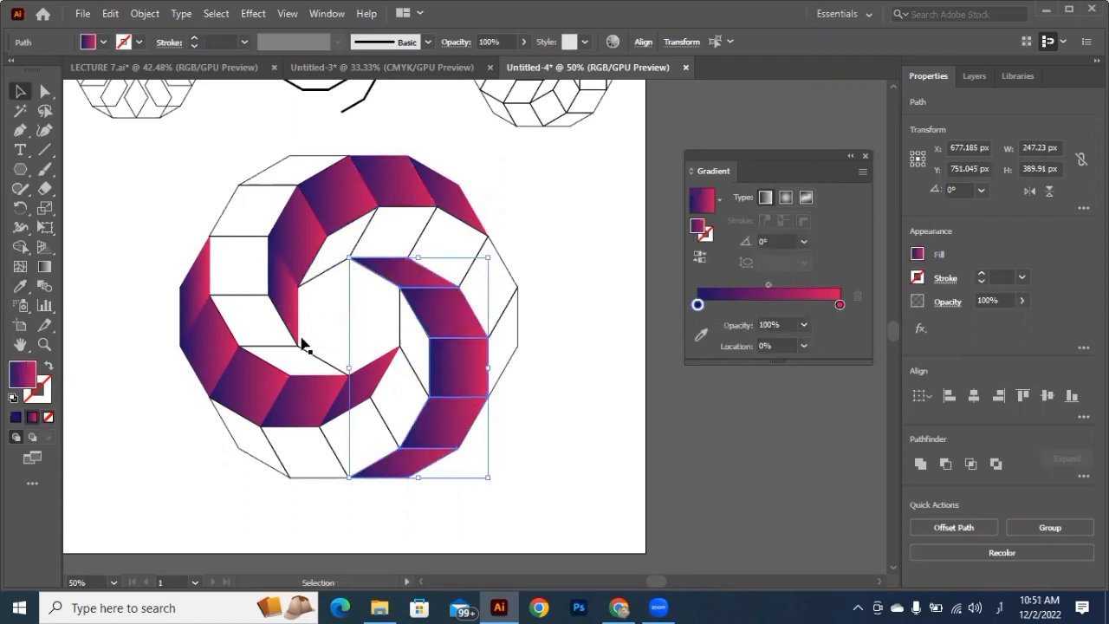
left_click(303, 344)
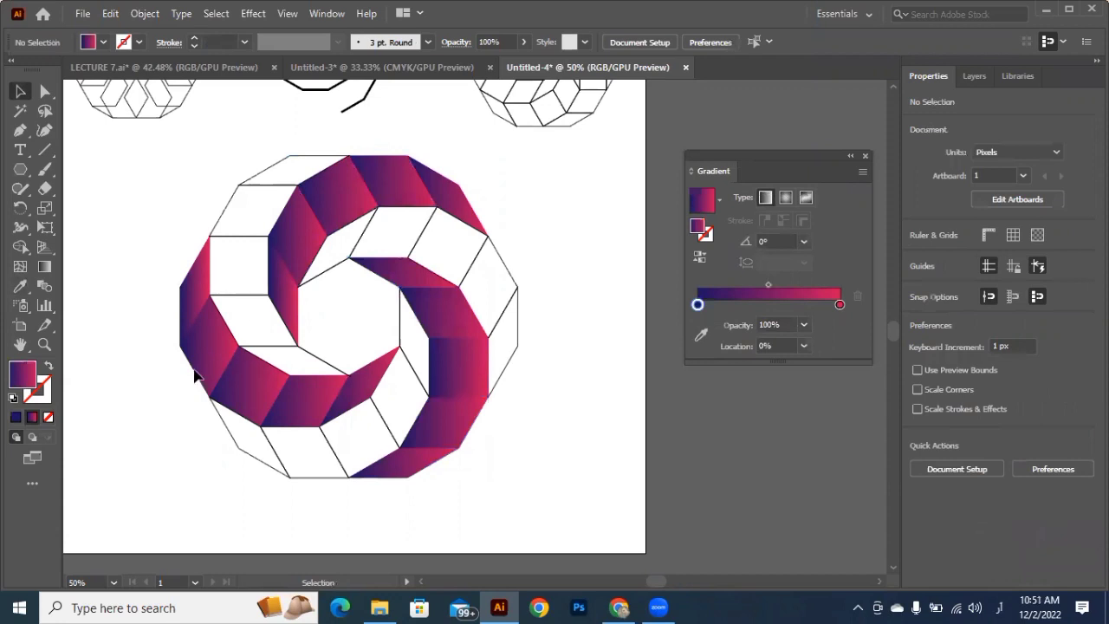
key("ctrl+minus")
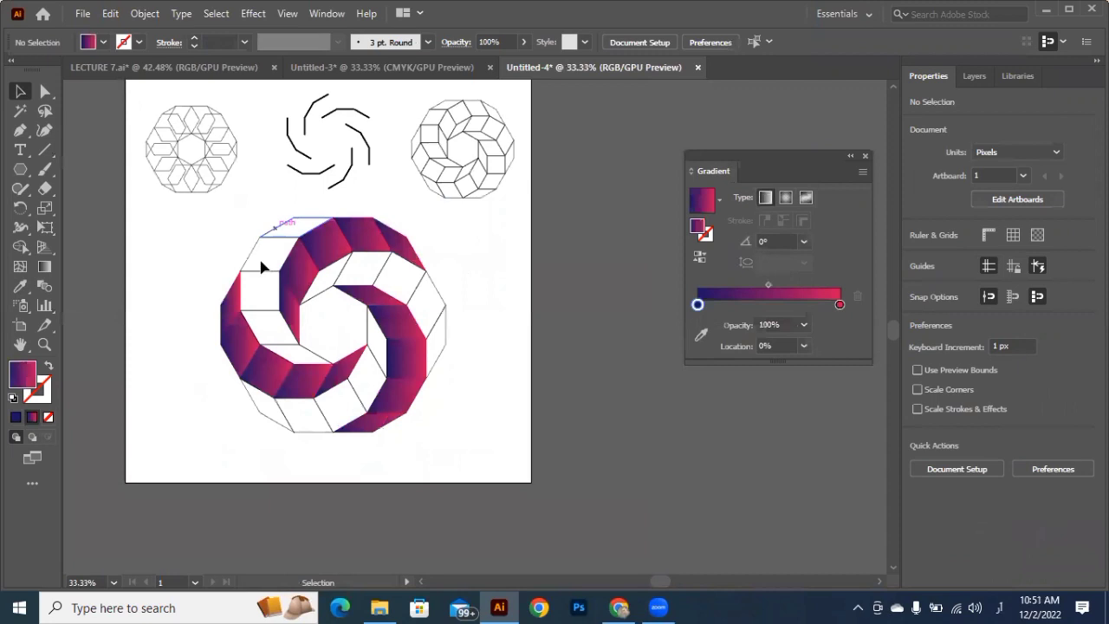
Select the five unfilled tiles of the upper-left swirl arm, copy the blue-to-crimson gradient onto them and reverse it.
left_click(260, 262)
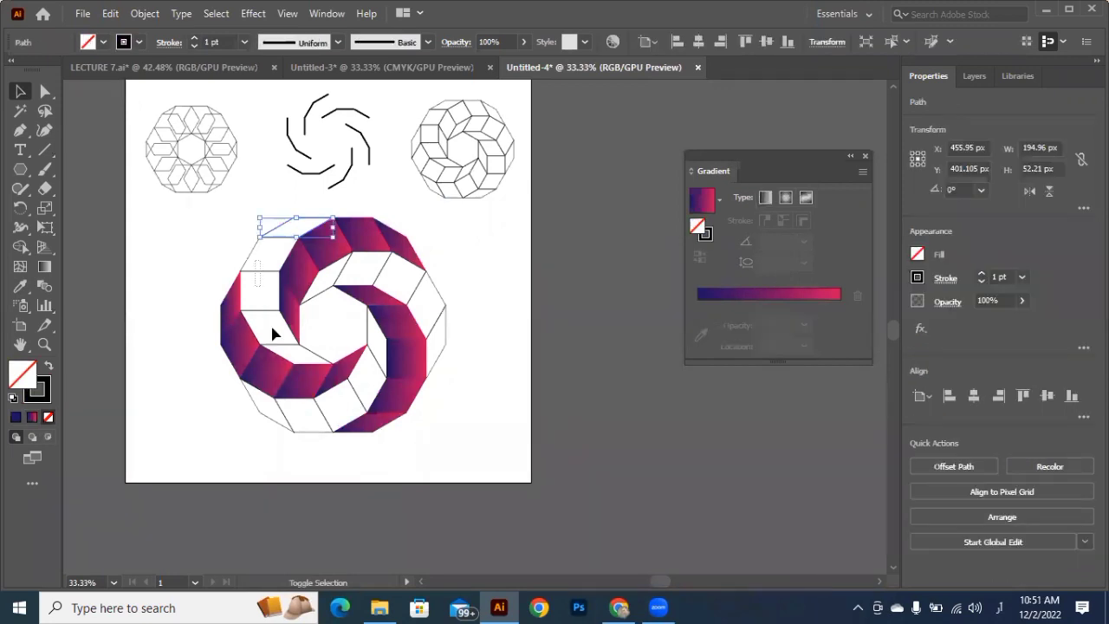
left_click(292, 361, "shift")
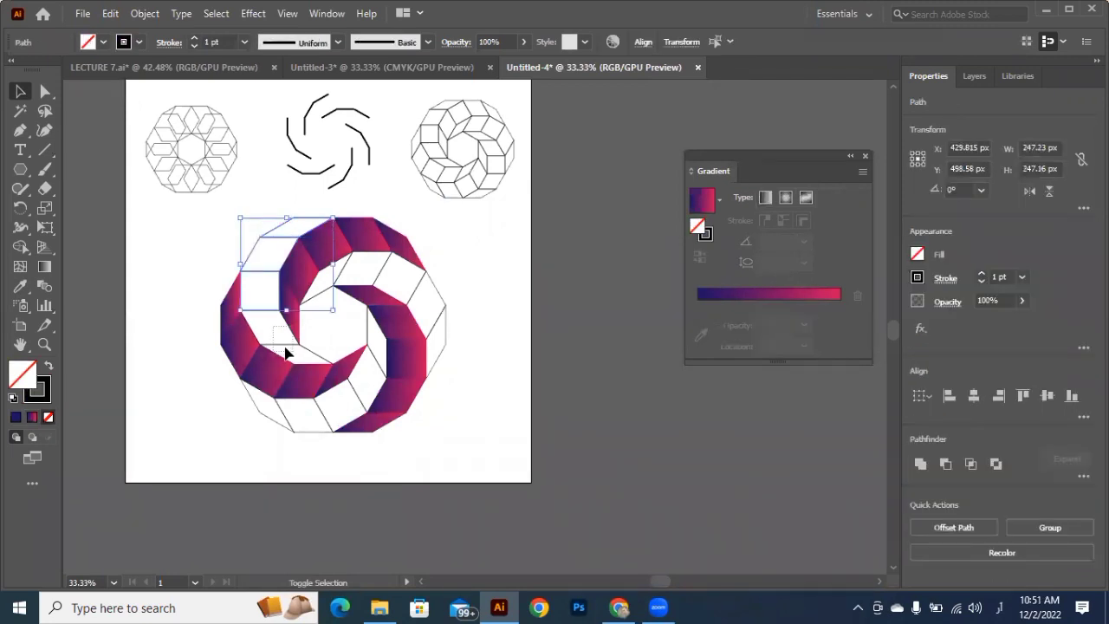
left_click(286, 353, "shift")
key("i")
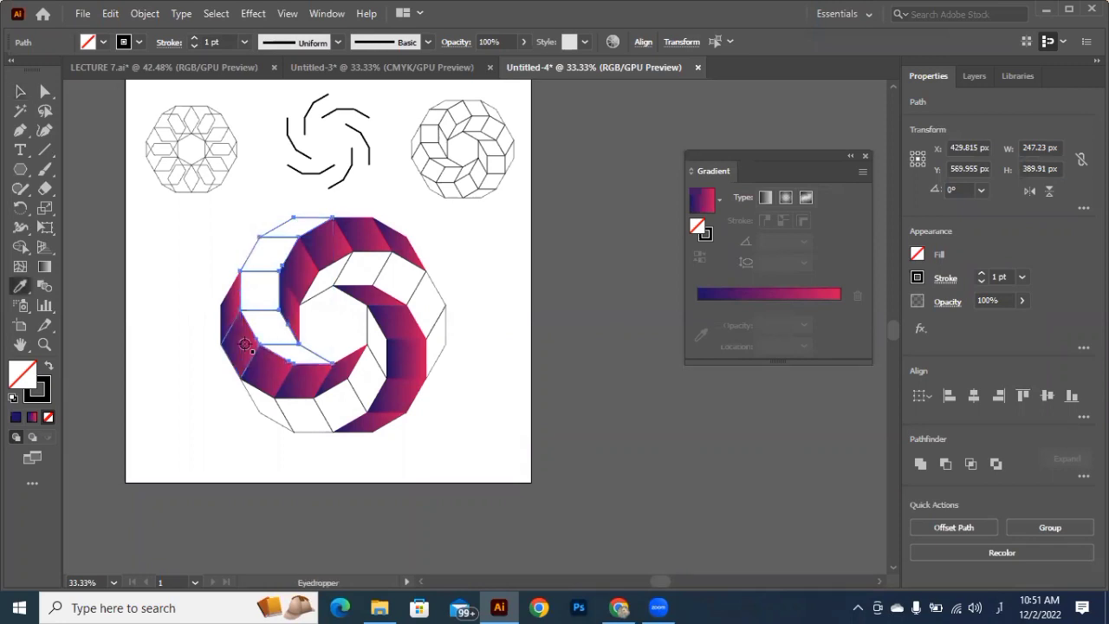
left_click(245, 344)
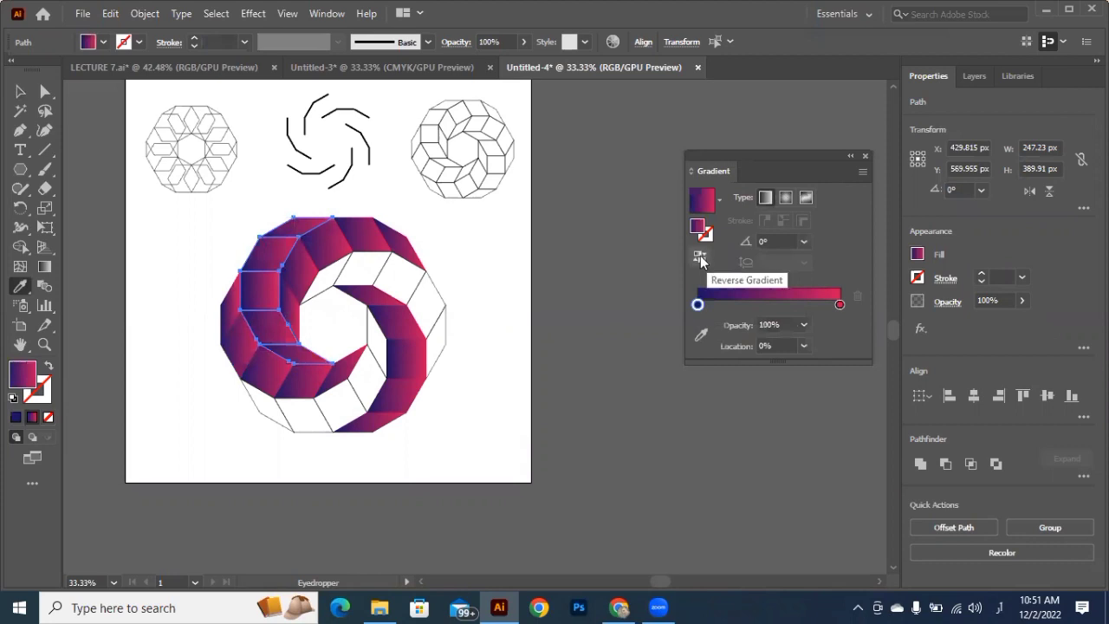
left_click(700, 259)
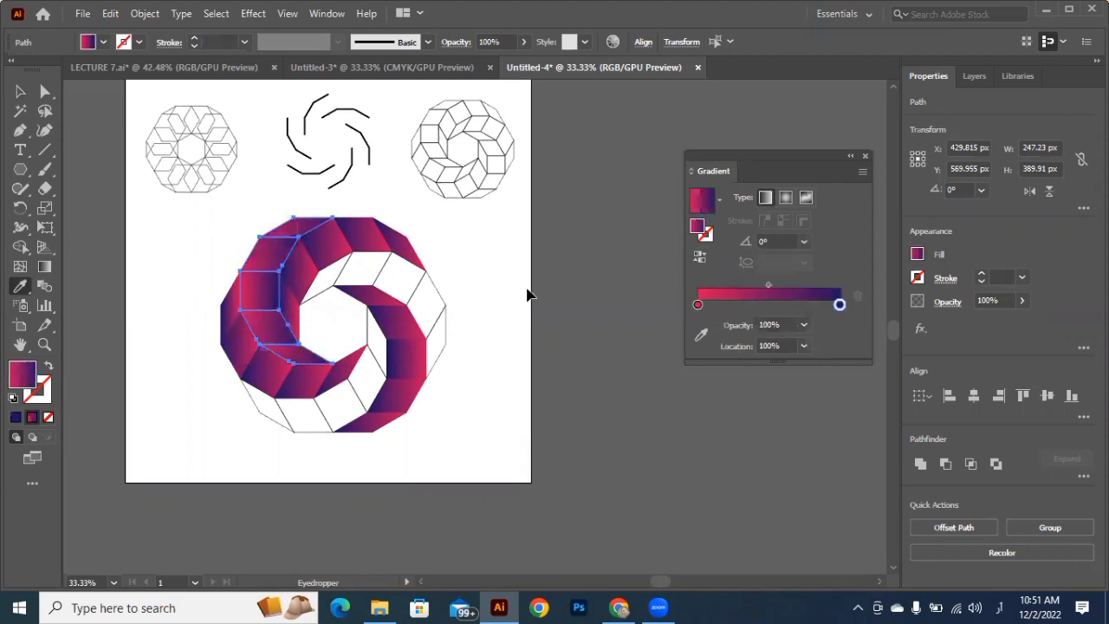
key("v")
left_click(530, 309)
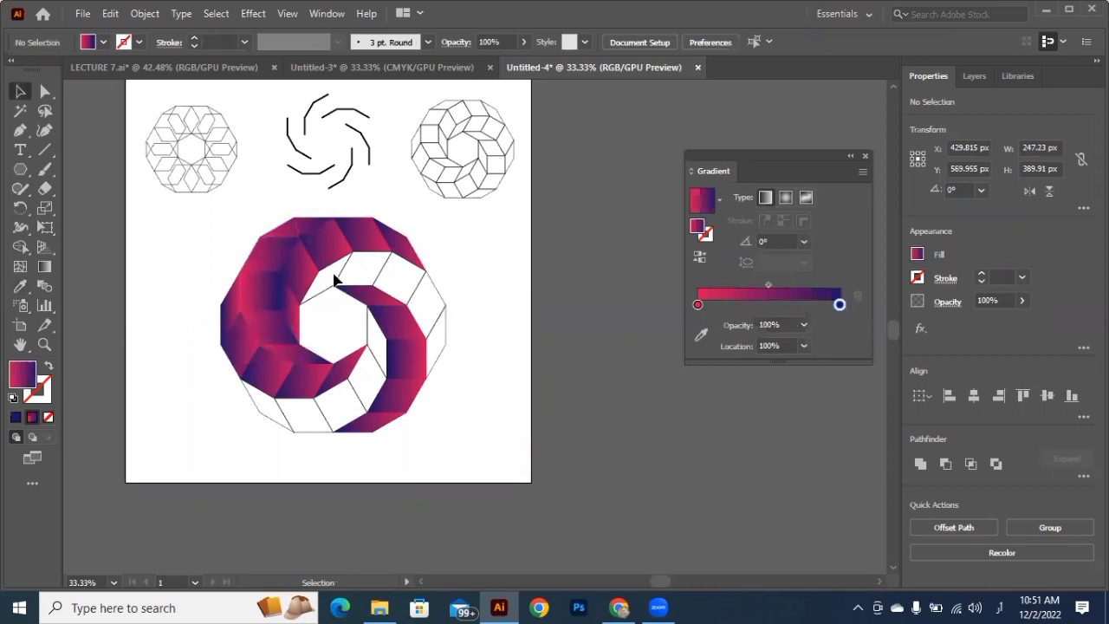
Select the unfilled tiles of the upper-right inner swirl arm and sample the reversed crimson-to-blue gradient onto them with the Eyedropper.
left_click(413, 291)
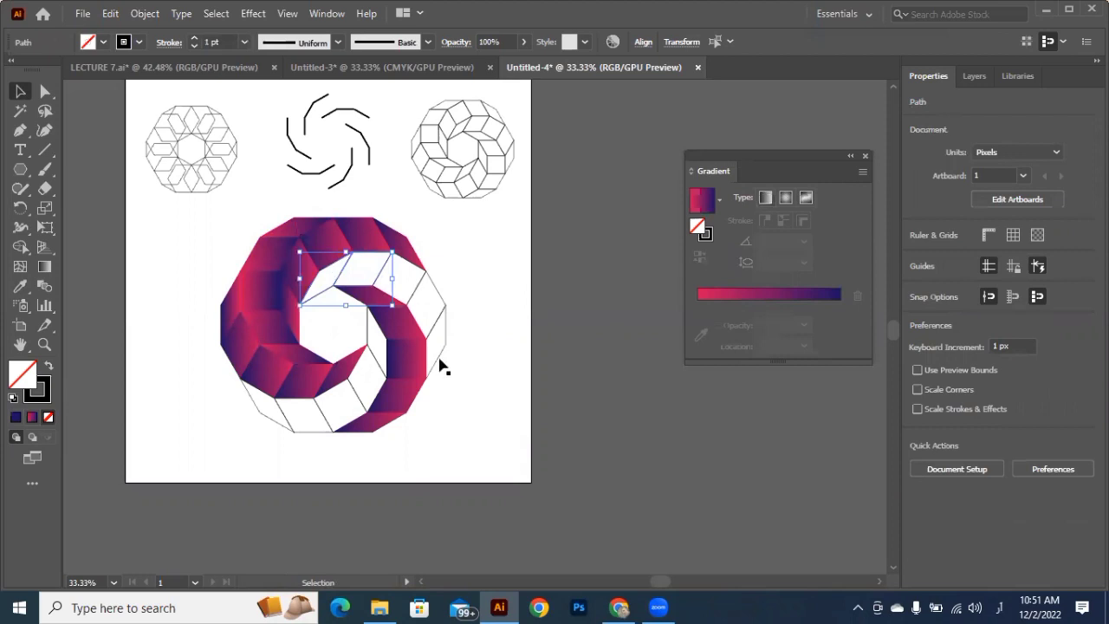
left_click(440, 364, "shift")
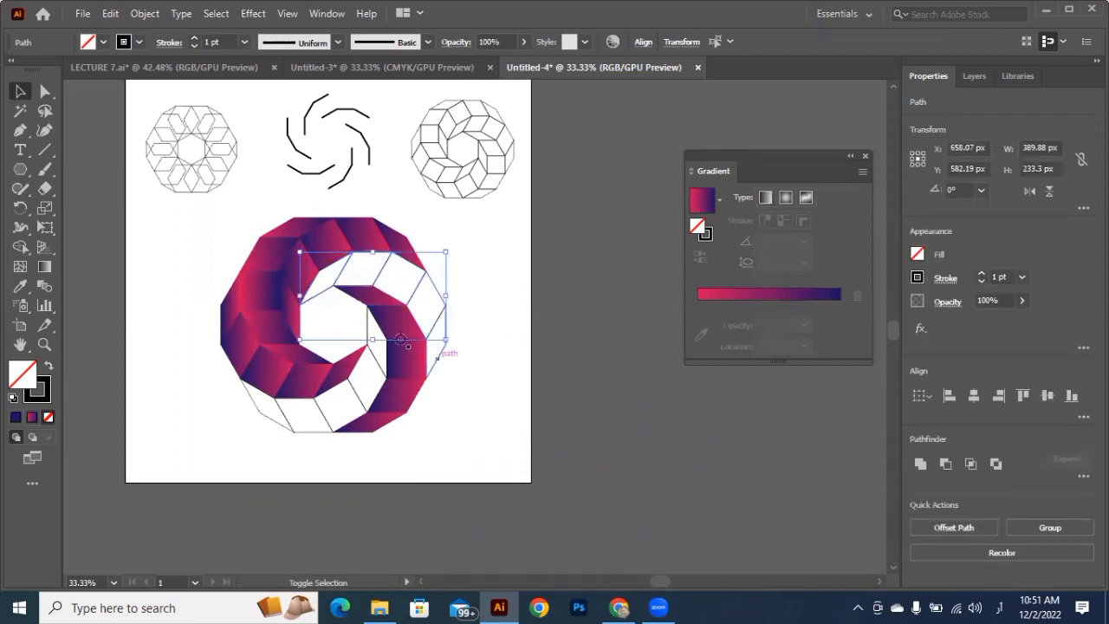
left_click(438, 355, "shift")
key("i")
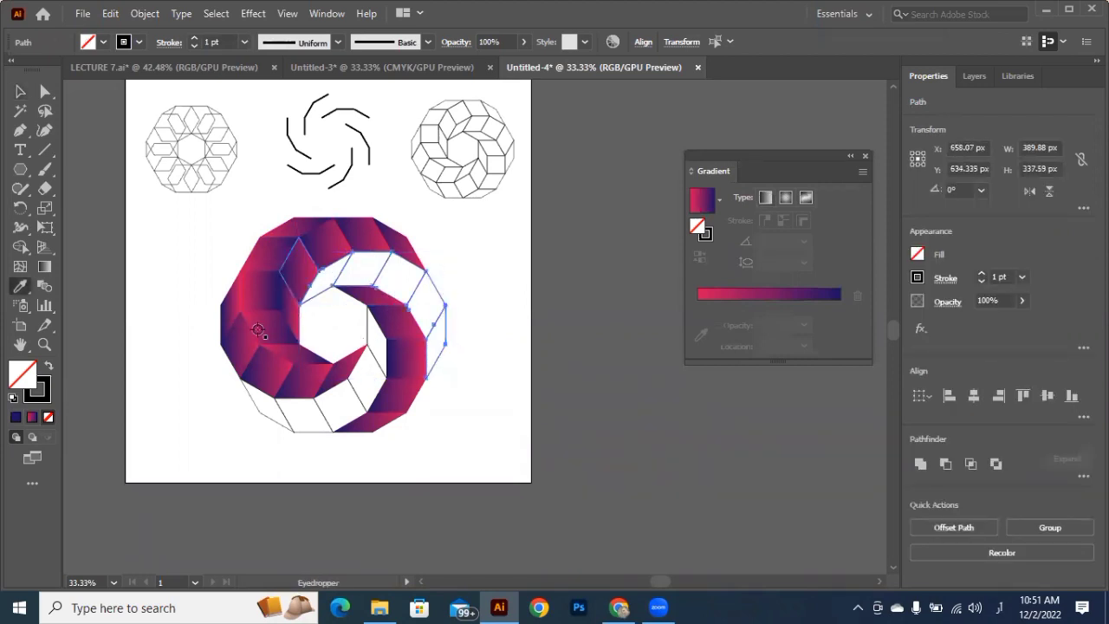
left_click(299, 319)
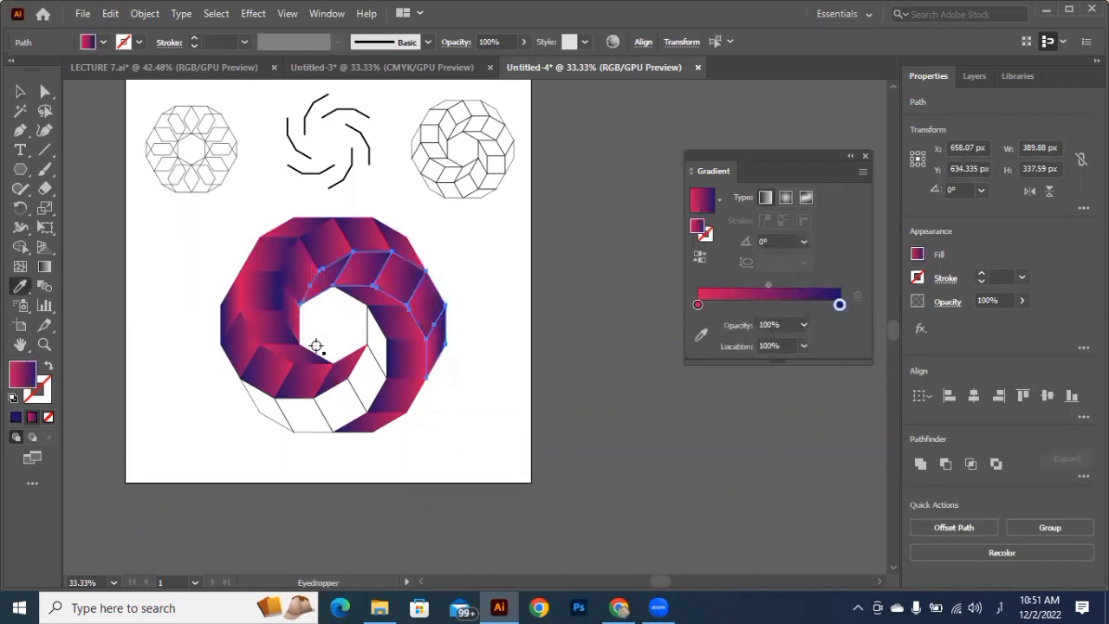
key("v")
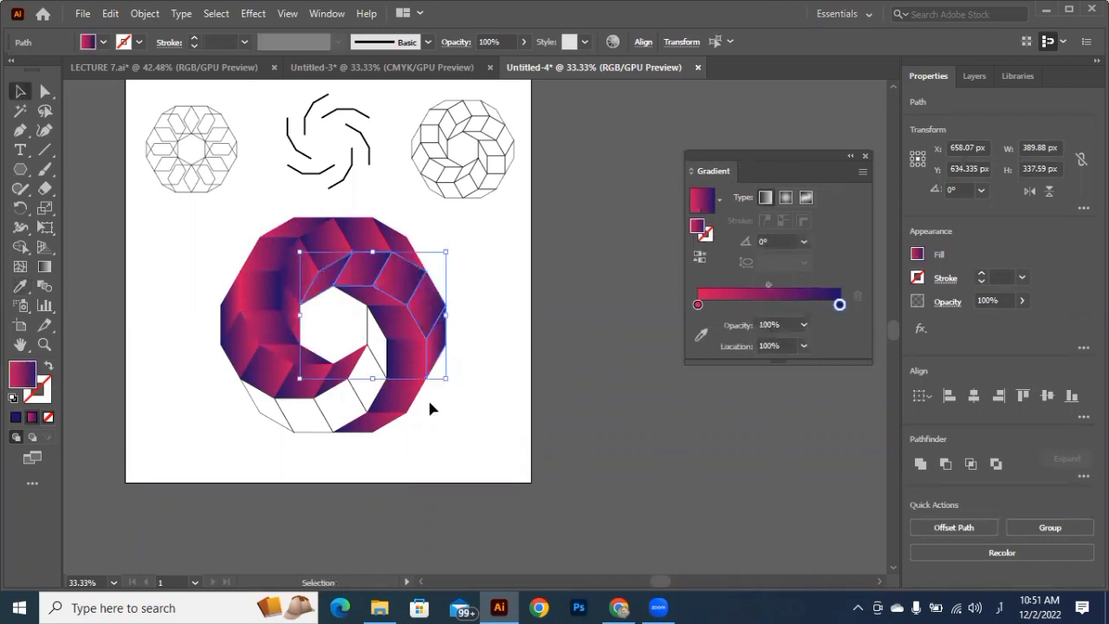
left_click(430, 408)
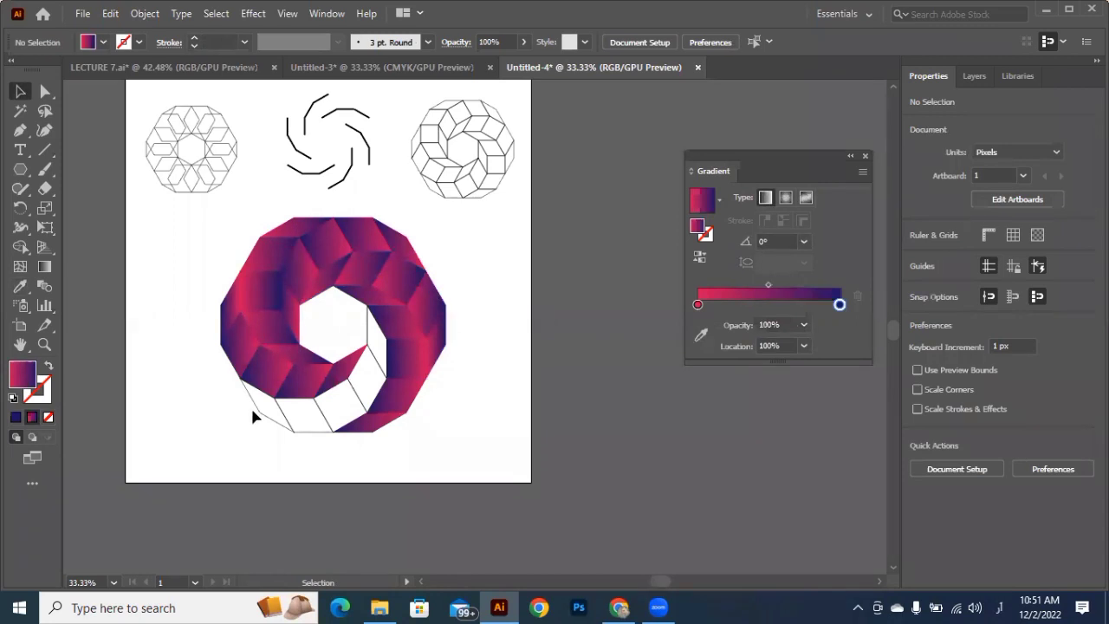
Select the remaining unfilled tiles of the bottom swirl arm, apply the sampled crimson-to-blue gradient and deselect everything.
left_click_drag(252, 416, 373, 399)
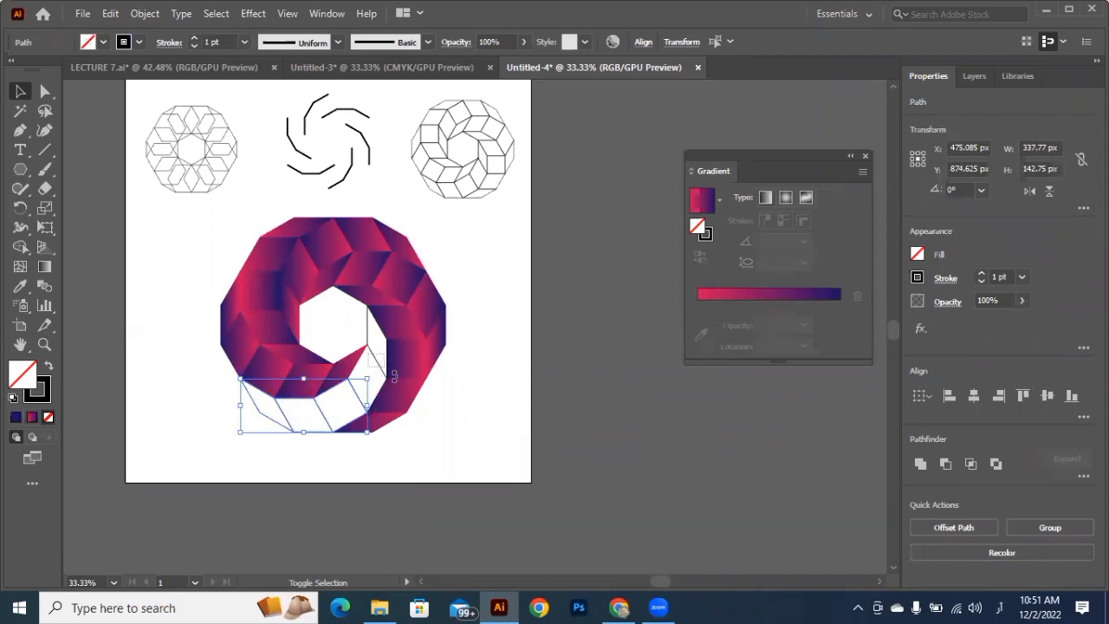
left_click(381, 359, "shift")
key("i")
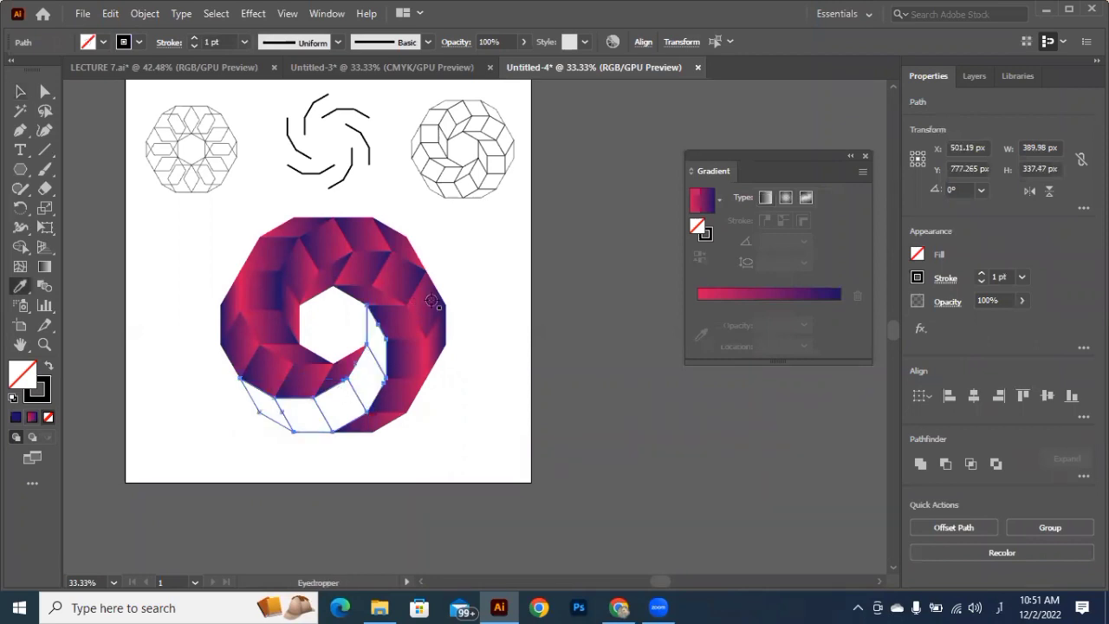
left_click(426, 306)
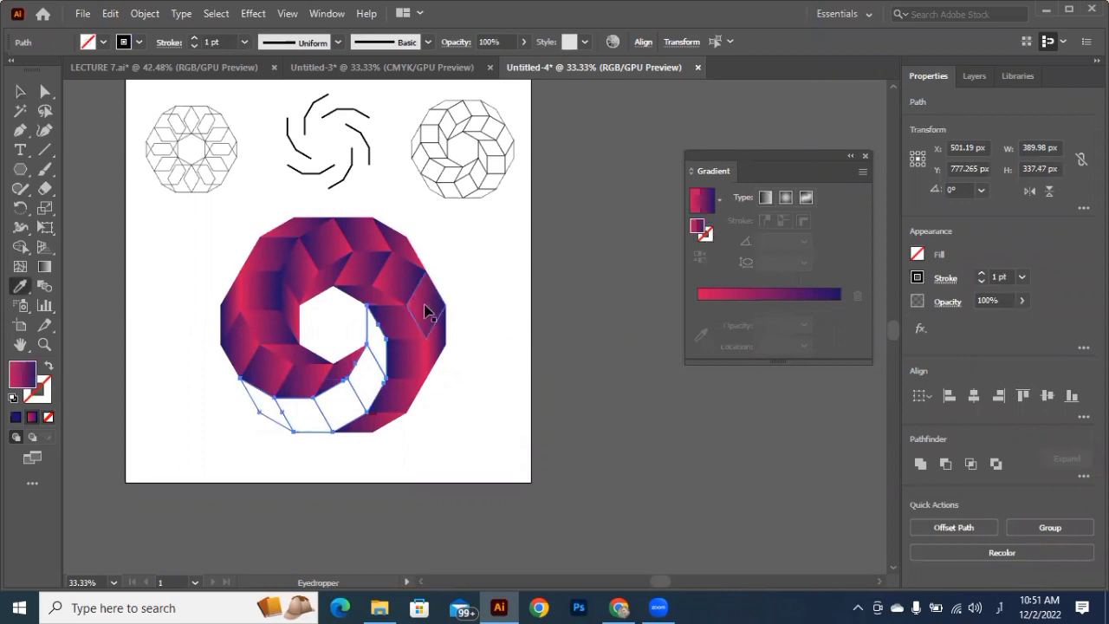
key("v")
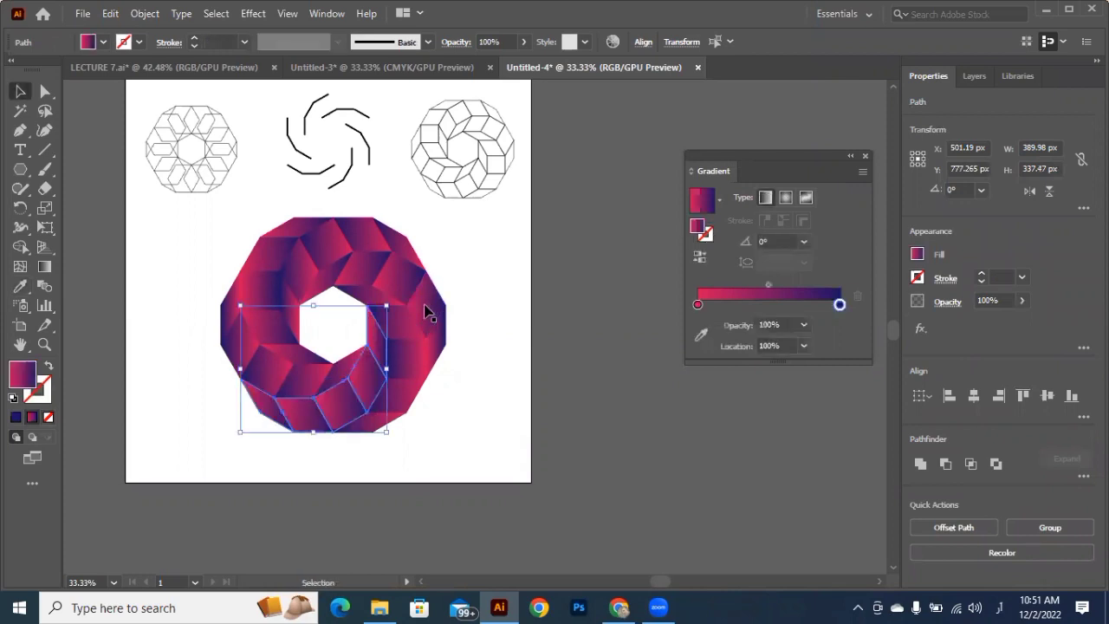
key("ctrl+shift+a")
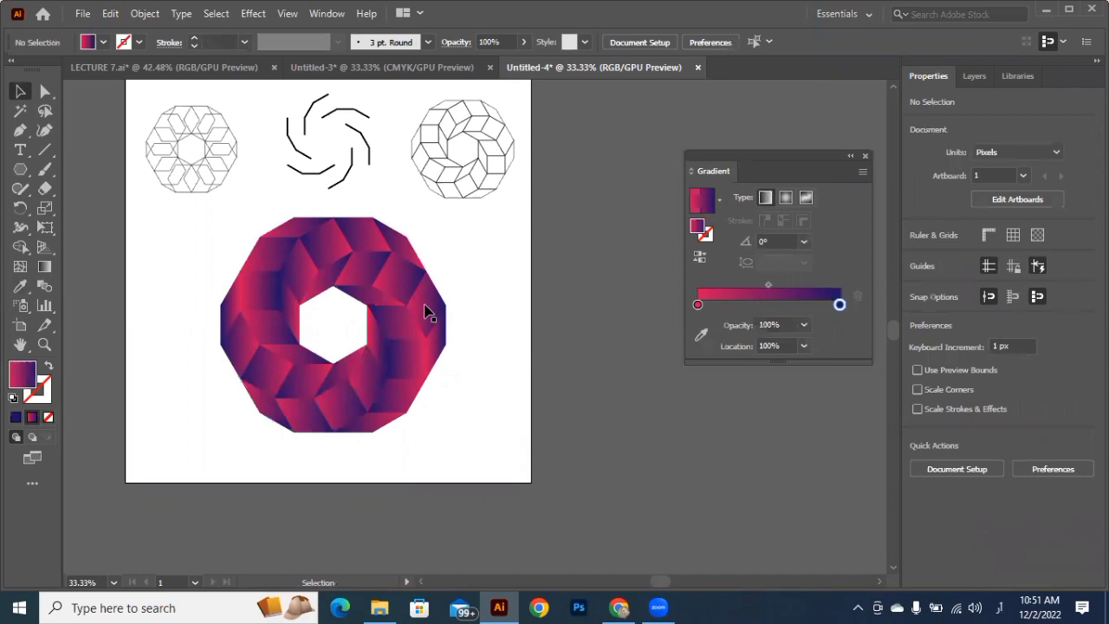
Examine the fully coloured ring up close and as a whole alongside the small construction-stage copies.
scroll(219, 333, "down", 1)
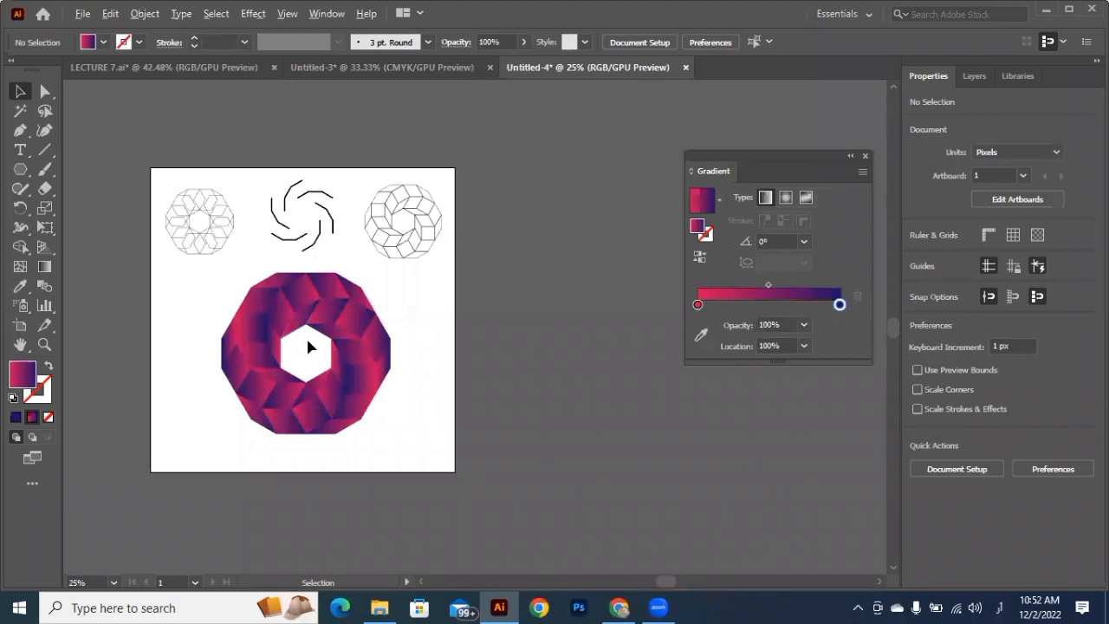
scroll(299, 333, "up", 1)
scroll(285, 299, "up", 1)
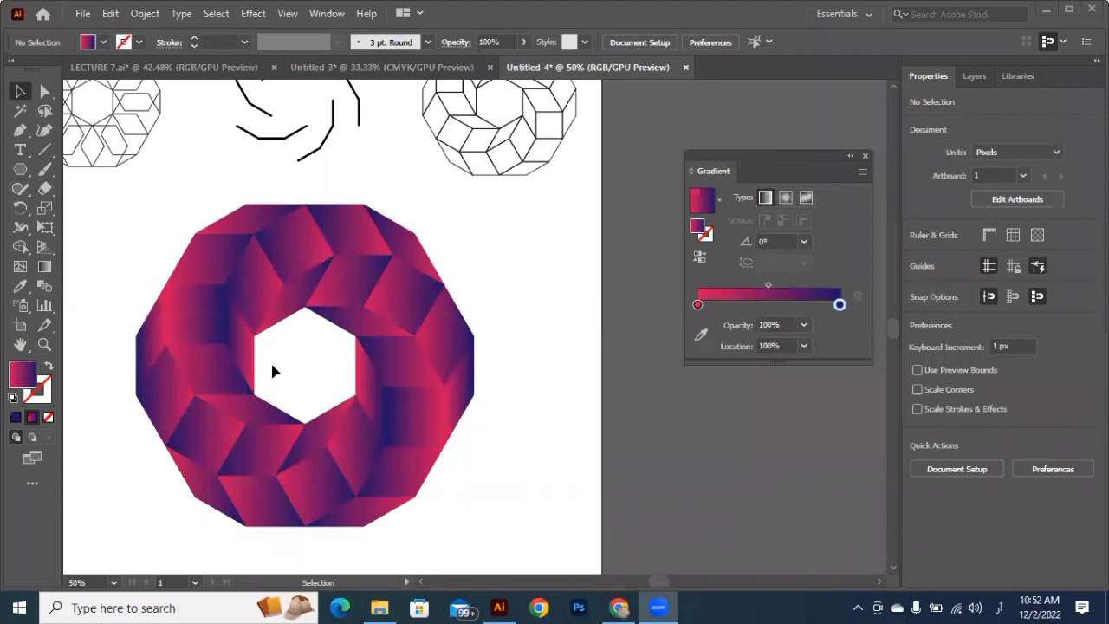
scroll(272, 365, "down", 1)
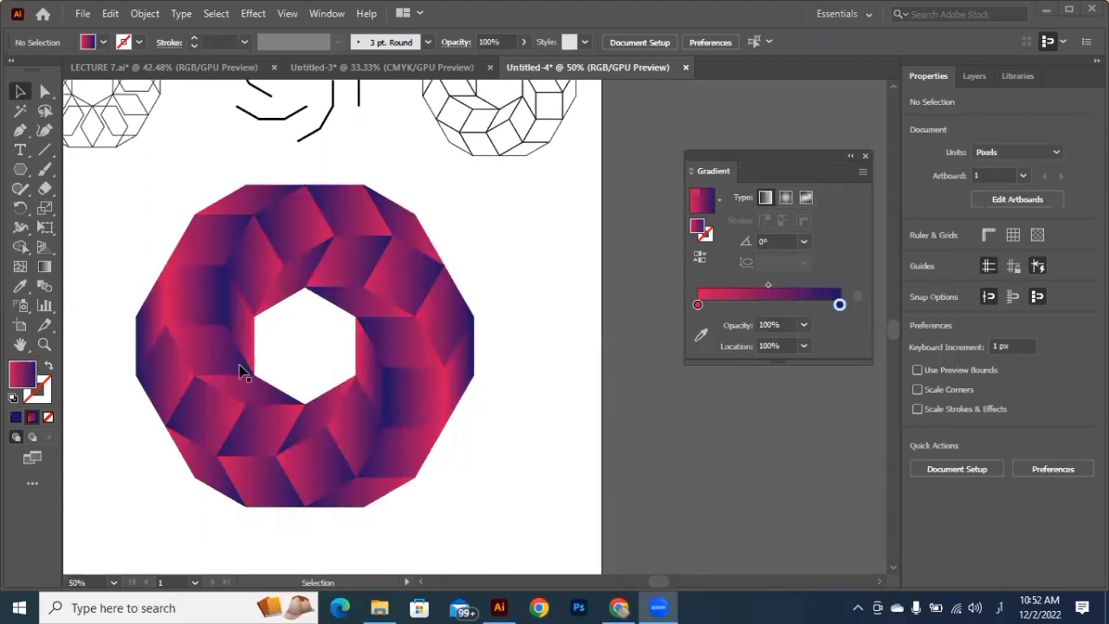
scroll(221, 322, "down", 1)
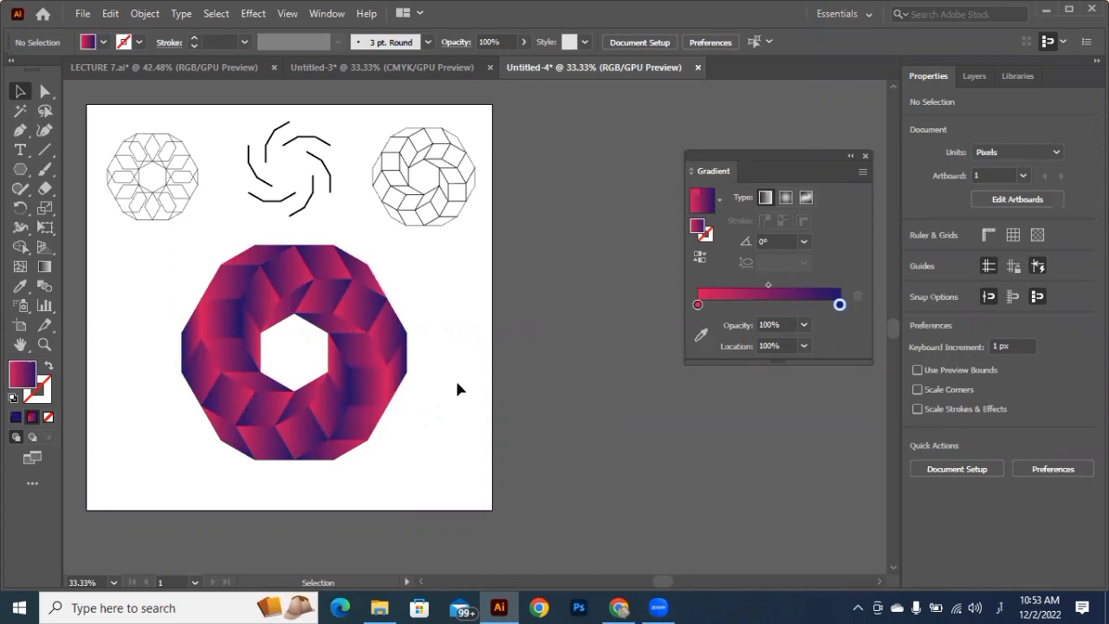
scroll(458, 383, "down", 1)
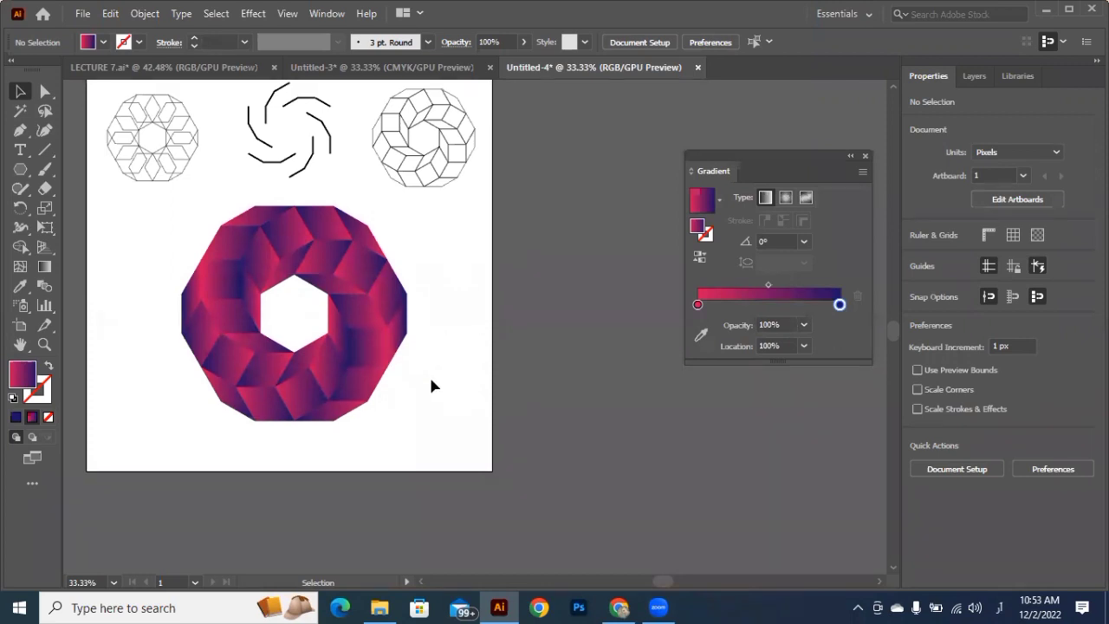
key("ctrl+minus")
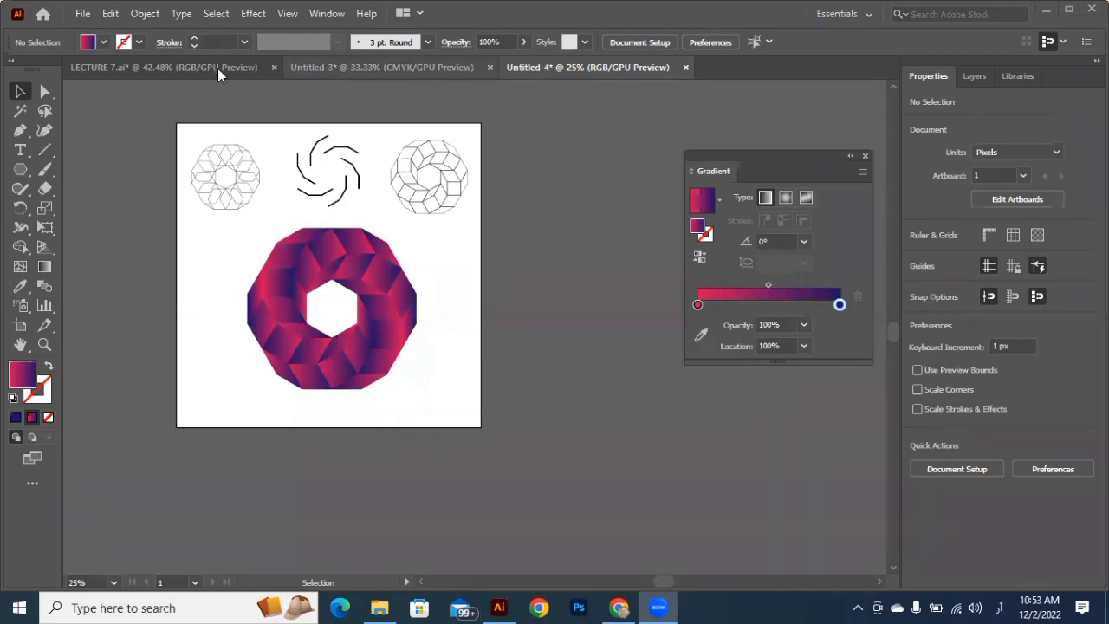
Hide the rulers in the Untitled-3 poster document and switch back to the LECTURE 7.ai reference document.
key("ctrl+shift+Tab")
key("ctrl+shift+Tab")
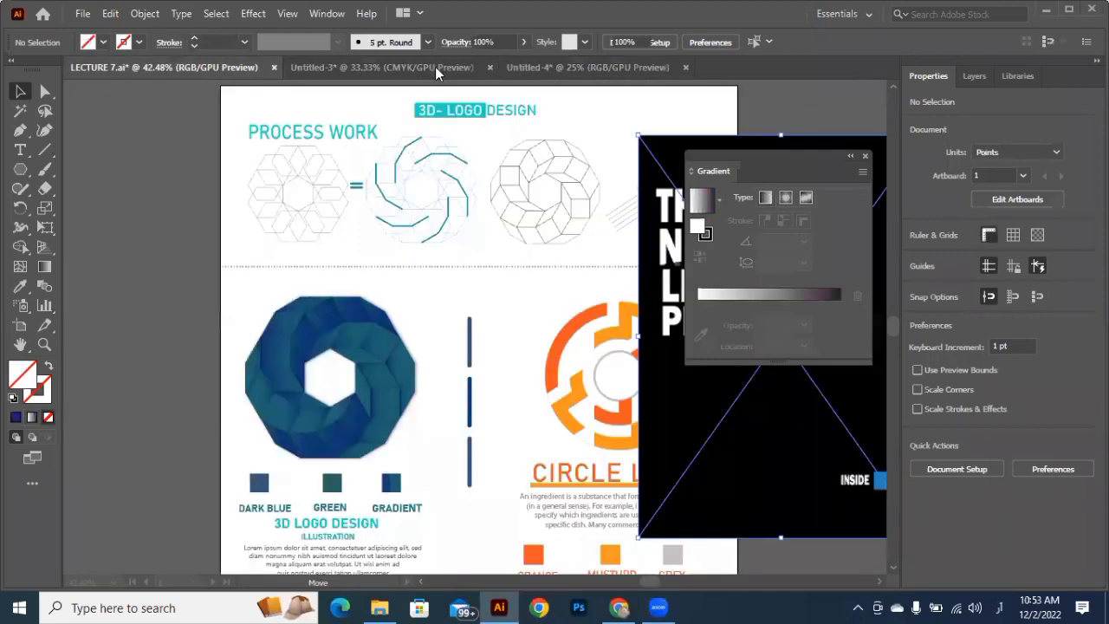
key("ctrl+Tab")
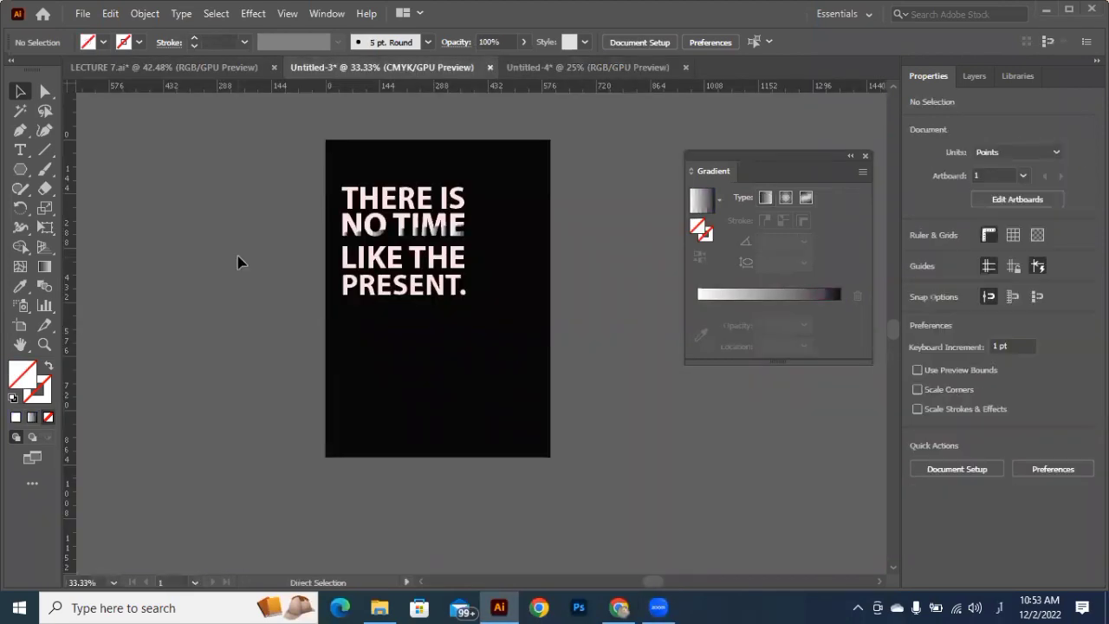
key("ctrl+r")
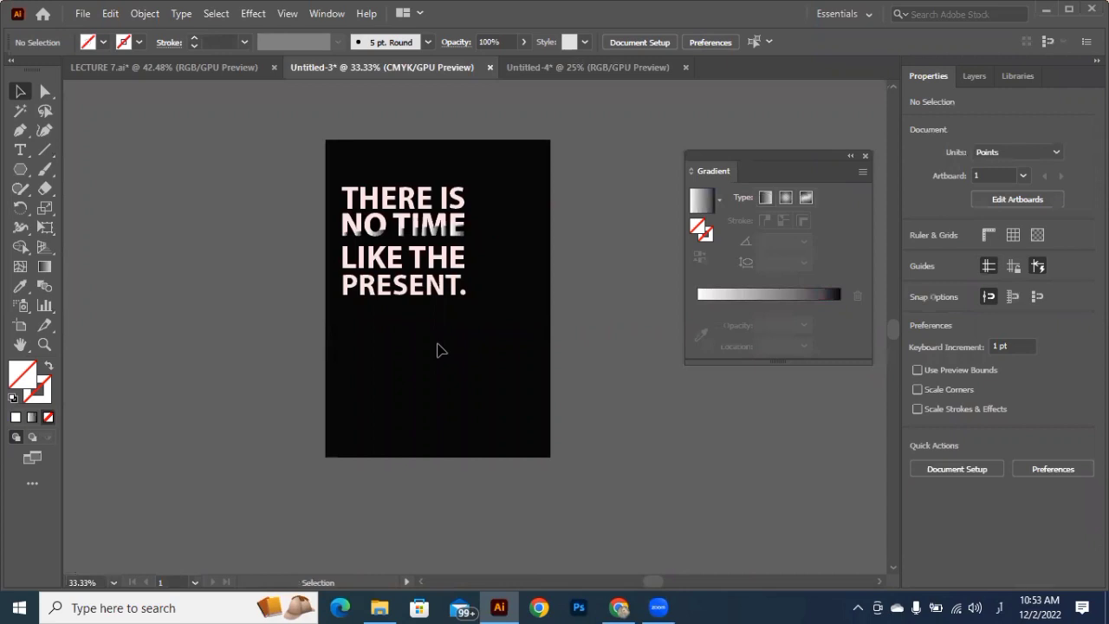
key("ctrl+shift+Tab")
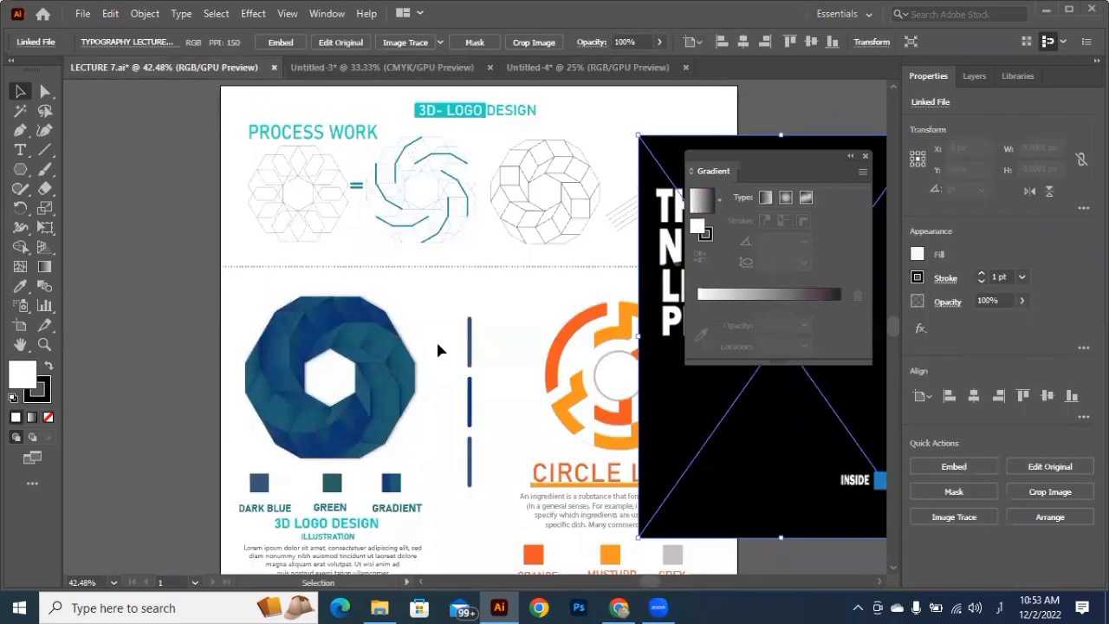